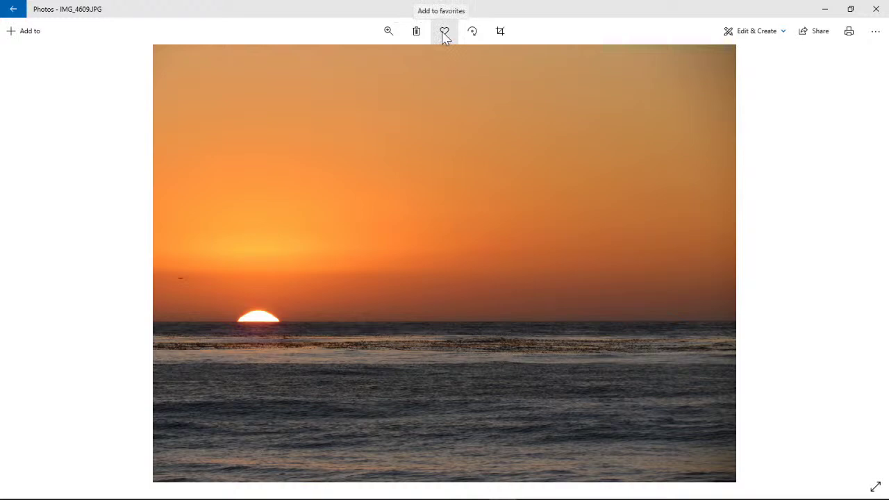
Add the sunset photo IMG_4609.JPG to the favorites
{"action": "left_click", "coordinate": [446, 35]}
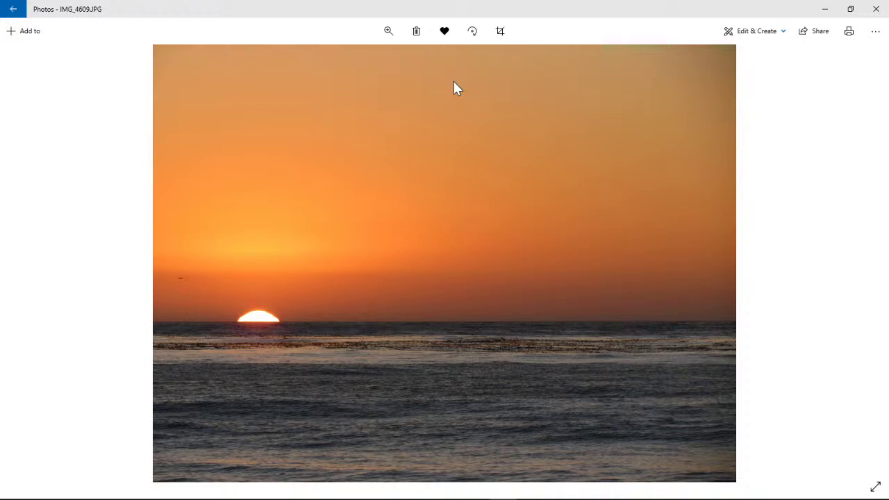
Rotate the sunset photo repeatedly in 90-degree turns through two full turns back to its upright orientation
{"action": "left_click", "coordinate": [470, 37]}
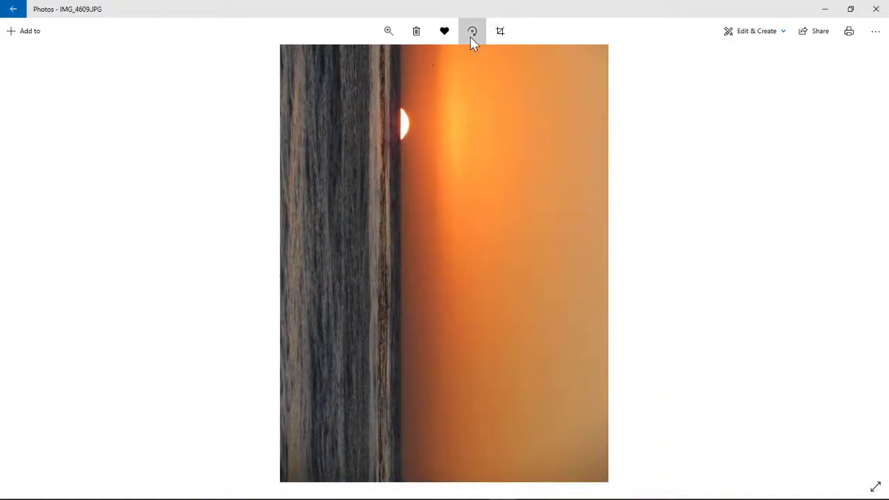
{"action": "left_click", "coordinate": [470, 37]}
{"action": "left_click", "coordinate": [471, 39]}
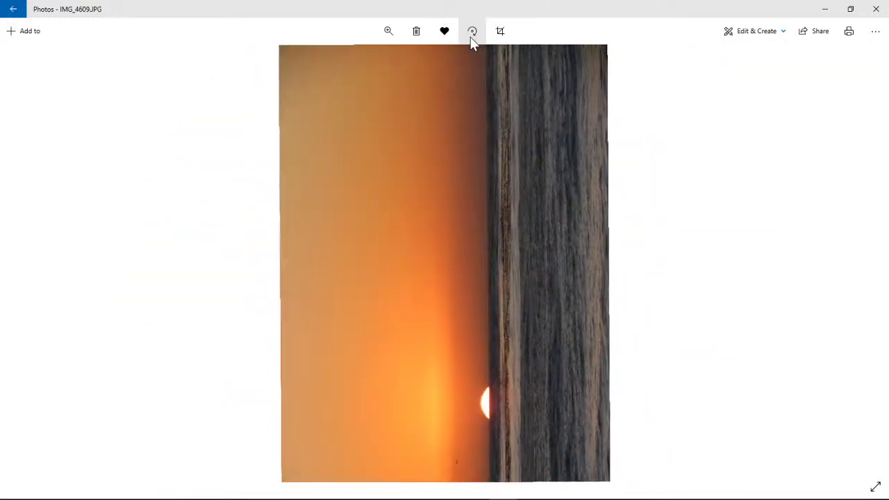
{"action": "left_click", "coordinate": [470, 37]}
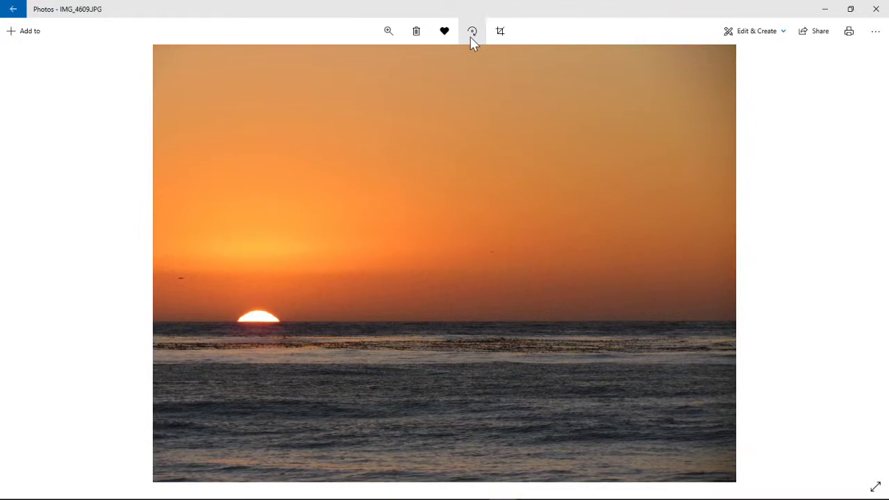
{"action": "left_click", "coordinate": [470, 38]}
{"action": "left_click", "coordinate": [470, 38]}
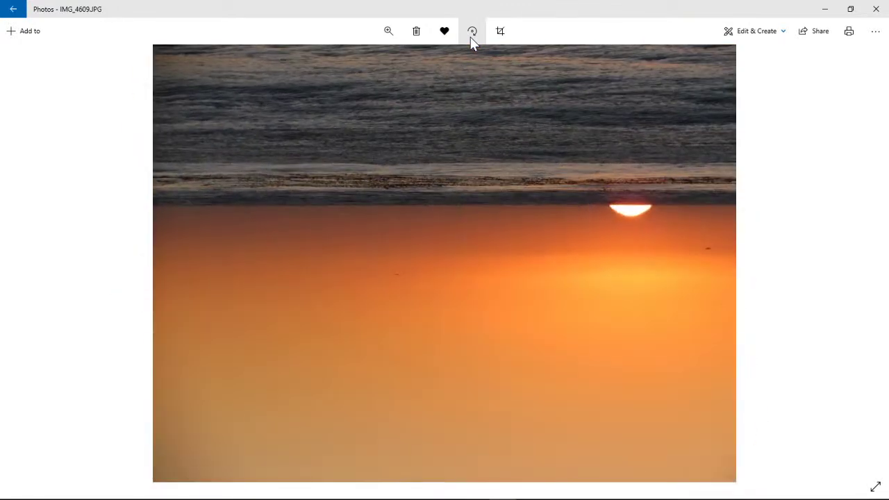
{"action": "left_click", "coordinate": [473, 35]}
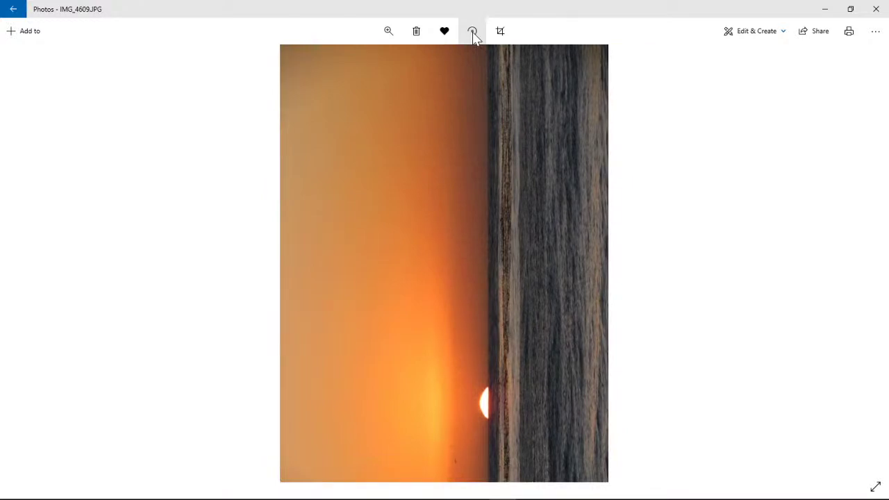
{"action": "left_click", "coordinate": [473, 35]}
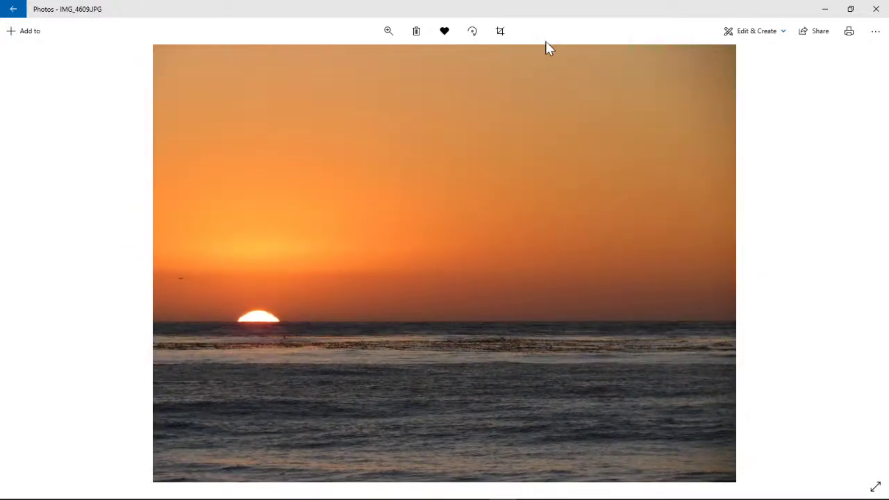
Start cropping the sunset photo and pull in the upper corners of the crop frame to trim its upper and right areas
{"action": "left_click", "coordinate": [502, 36]}
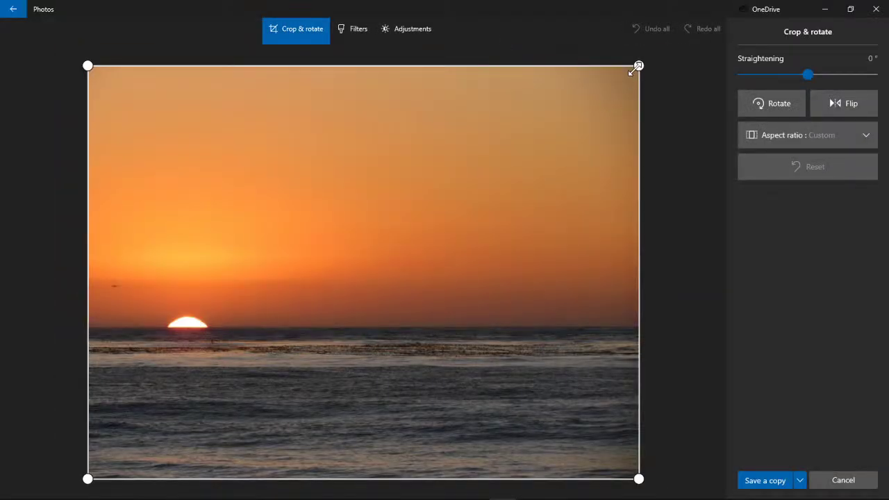
{"action": "left_click_drag", "start_coordinate": [637, 68], "coordinate": [484, 139]}
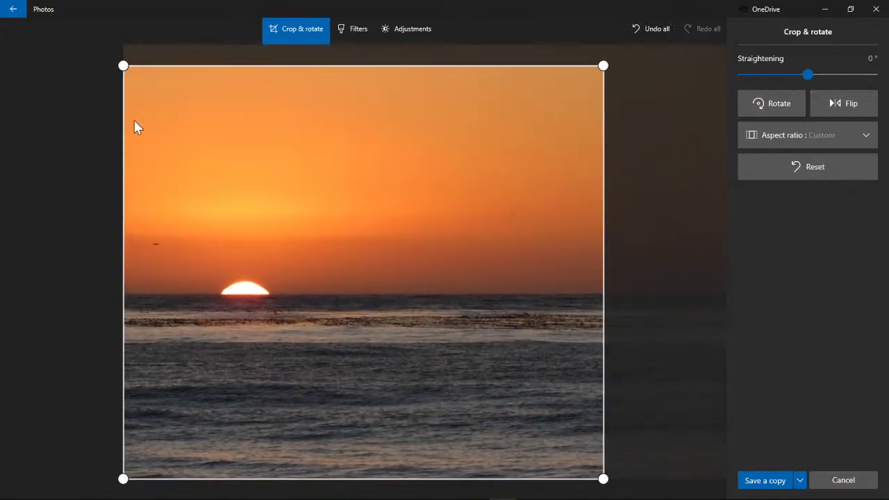
{"action": "left_click_drag", "start_coordinate": [124, 71], "coordinate": [87, 109]}
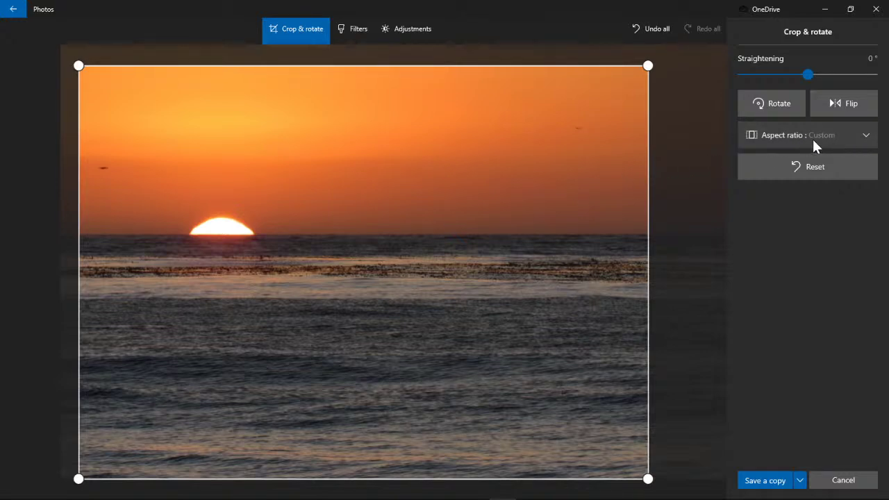
Try the Square aspect ratio for the crop frame, and set it to Widescreen - 16:9
{"action": "left_click", "coordinate": [868, 138]}
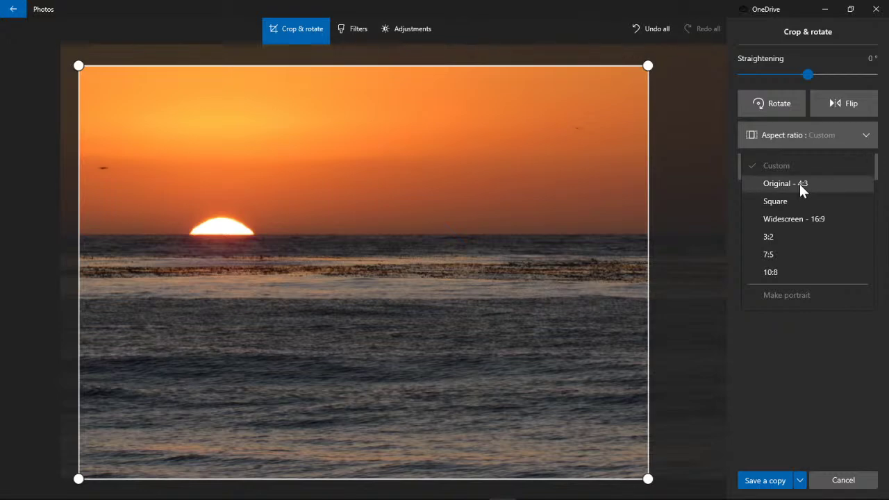
{"action": "left_click", "coordinate": [783, 203]}
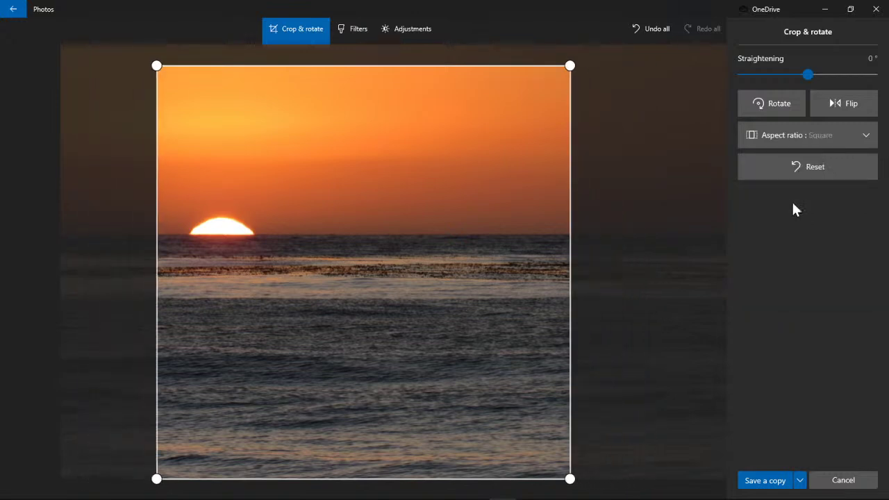
{"action": "left_click", "coordinate": [849, 139]}
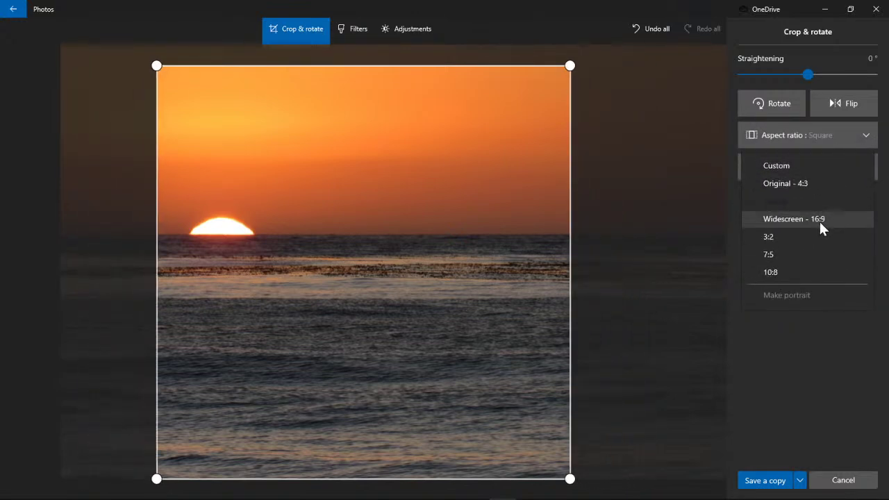
{"action": "left_click", "coordinate": [819, 219]}
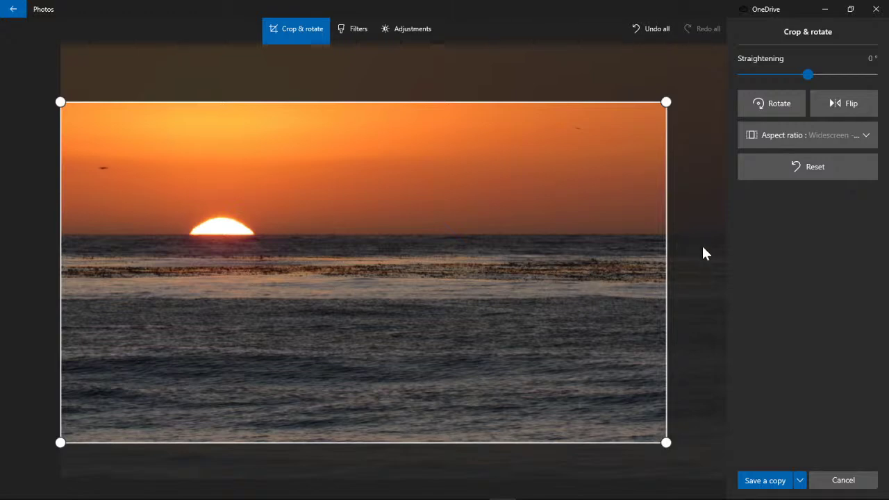
Reposition the photo within the widescreen crop frame to include more sky and less water below the horizon
{"action": "left_click_drag", "start_coordinate": [412, 246], "coordinate": [438, 400]}
{"action": "left_click_drag", "start_coordinate": [368, 214], "coordinate": [407, 386]}
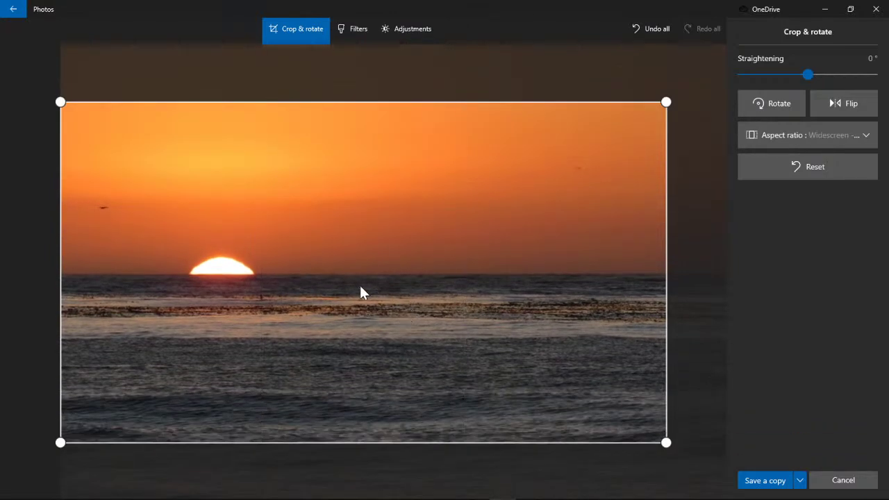
{"action": "left_click_drag", "start_coordinate": [340, 325], "coordinate": [359, 402]}
{"action": "left_click_drag", "start_coordinate": [356, 357], "coordinate": [368, 400]}
{"action": "left_click_drag", "start_coordinate": [343, 282], "coordinate": [498, 373]}
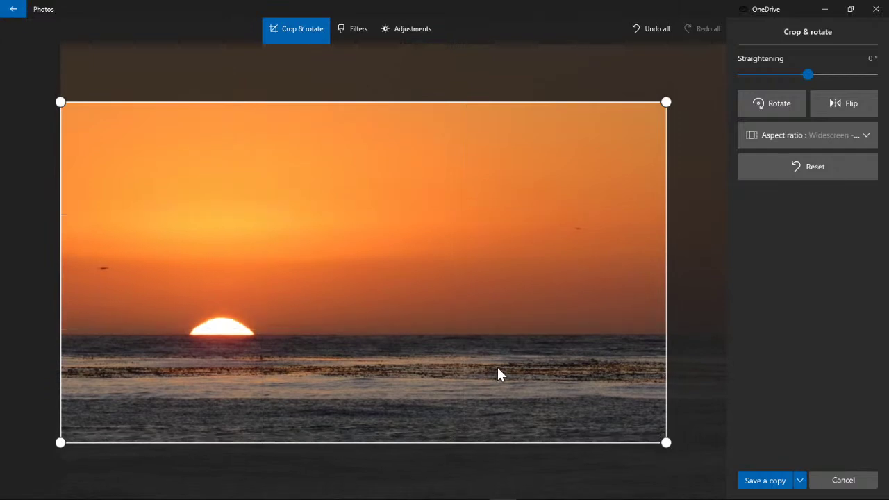
Tighten the widescreen crop around the setting sun and the bird, and shift the photo within the frame
{"action": "left_click_drag", "start_coordinate": [666, 102], "coordinate": [626, 127]}
{"action": "mouse_move", "coordinate": [442, 306]}
{"action": "left_mouse_down"}
{"action": "mouse_move", "coordinate": [502, 304]}
{"action": "mouse_move", "coordinate": [449, 310]}
{"action": "left_mouse_up"}
{"action": "left_click_drag", "start_coordinate": [710, 81], "coordinate": [629, 115]}
{"action": "left_click_drag", "start_coordinate": [367, 283], "coordinate": [367, 319]}
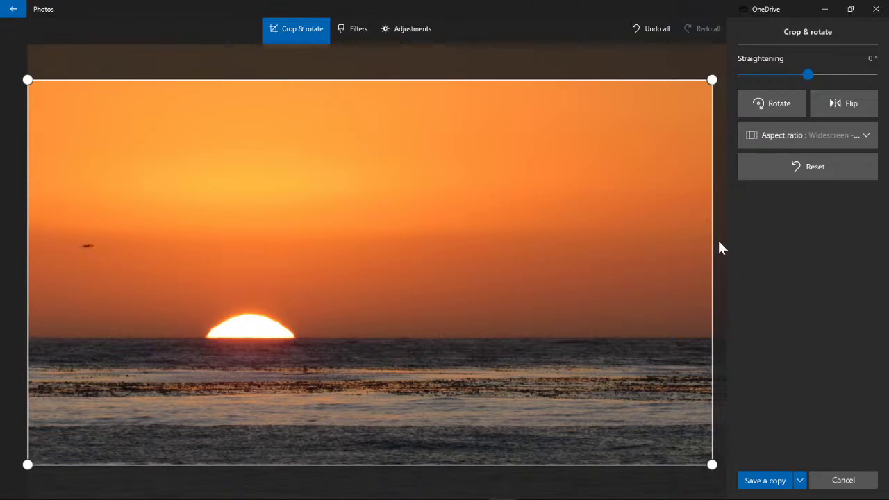
{"action": "left_click", "coordinate": [864, 137]}
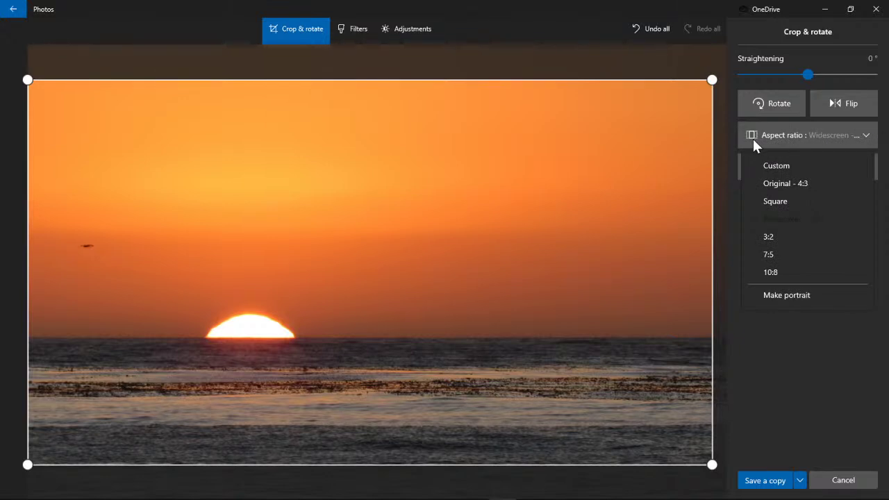
{"action": "left_click", "coordinate": [727, 147]}
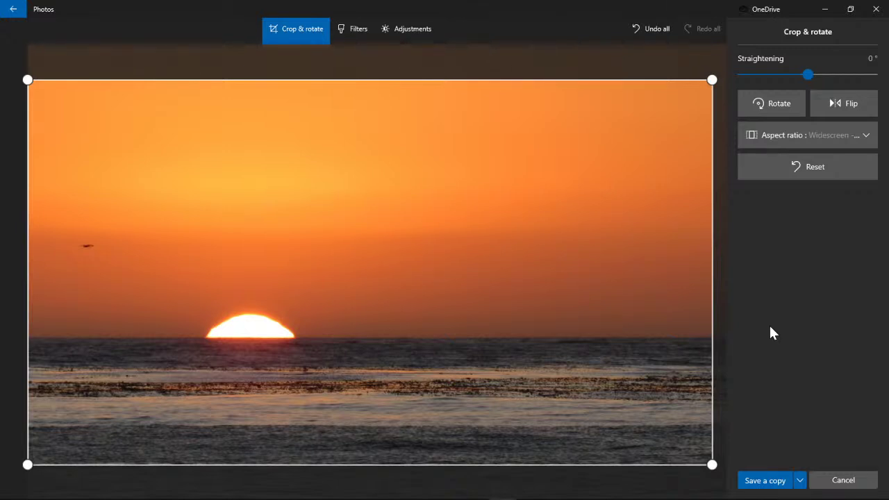
Save the cropped sunset photo as a copy, keeping the original file
{"action": "left_click", "coordinate": [802, 485]}
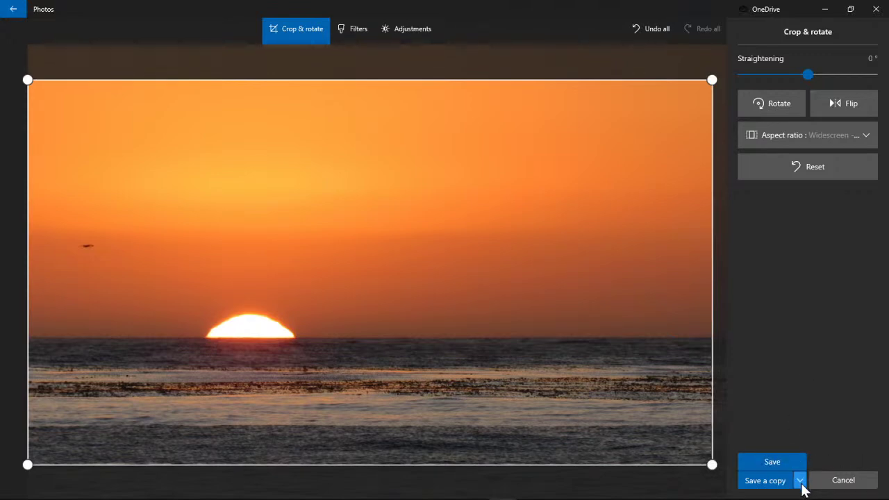
{"action": "left_click", "coordinate": [772, 464]}
{"action": "left_click", "coordinate": [767, 480]}
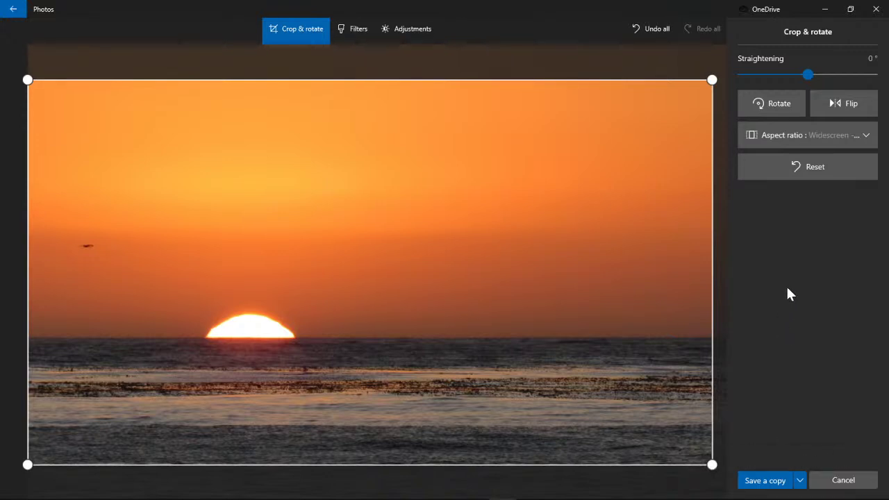
{"action": "left_click", "coordinate": [758, 480]}
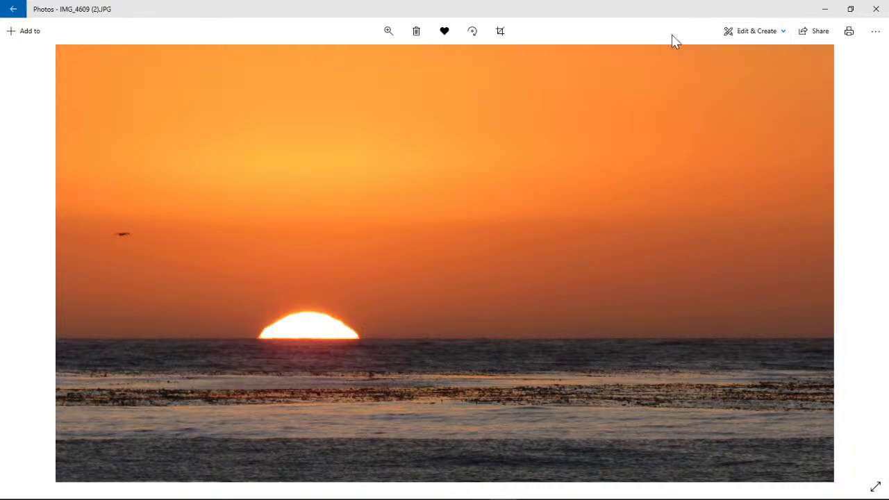
Copy the cropped photo's file to the clipboard through the sharing options
{"action": "left_click", "coordinate": [816, 32]}
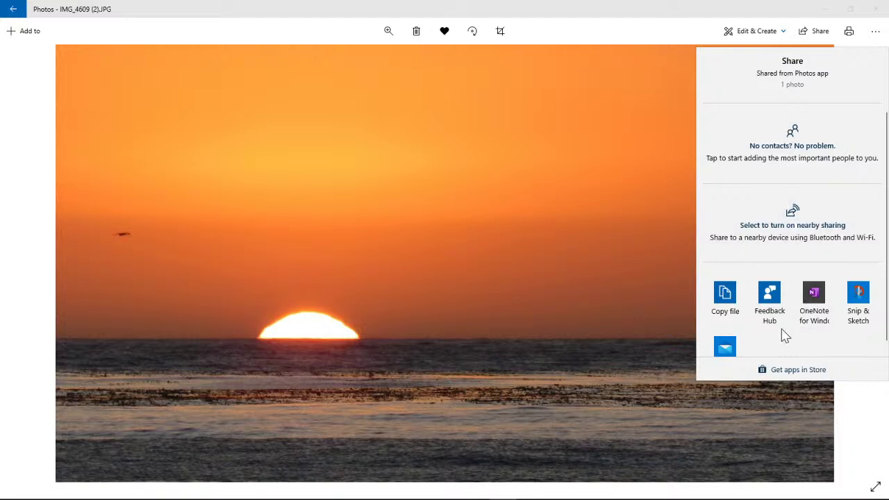
{"action": "scroll", "coordinate": [784, 341], "scroll_direction": "down", "scroll_amount": 1}
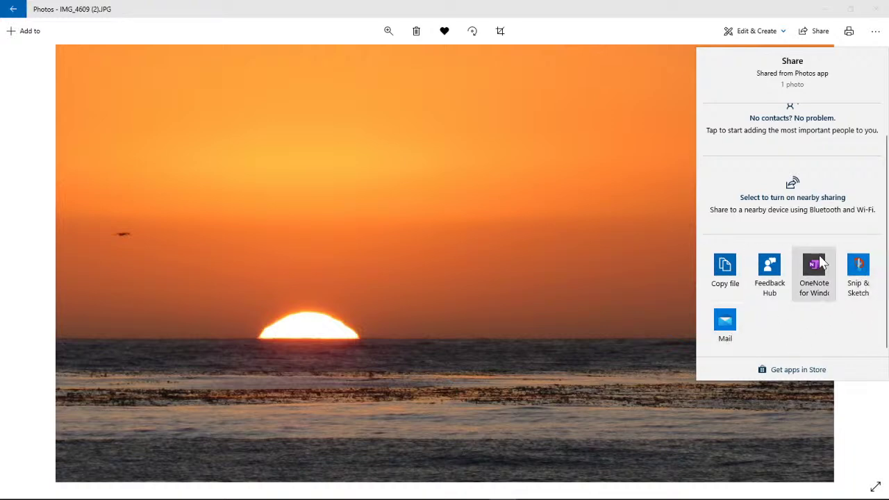
{"action": "left_click", "coordinate": [729, 271]}
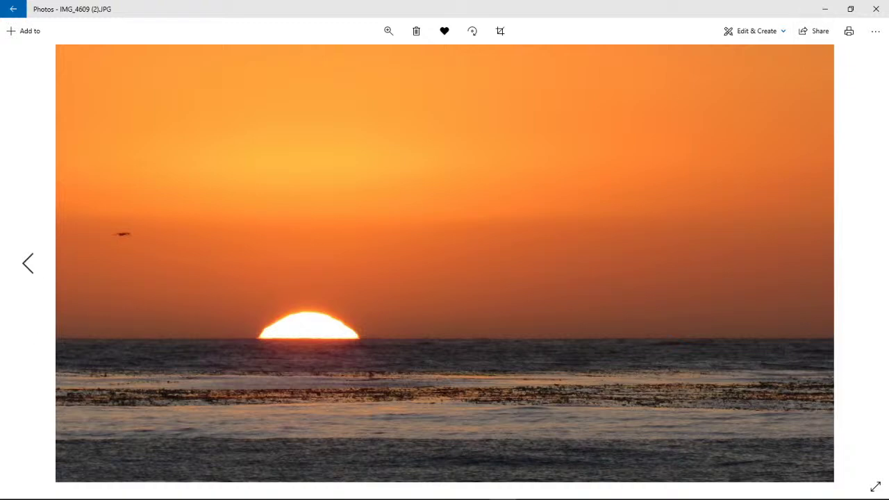
Switch to PowerPoint and paste the copied photo onto the first slide of a new blank presentation
{"action": "mouse_move", "coordinate": [67, 491]}
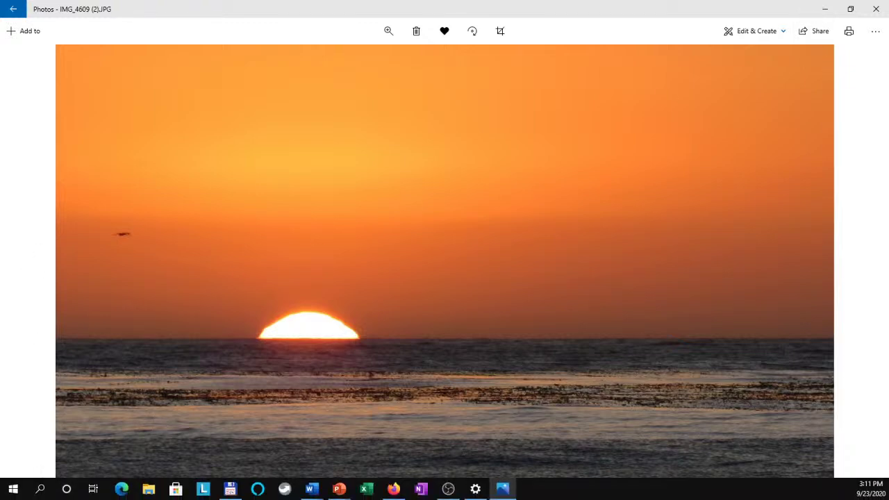
{"action": "right_click", "coordinate": [341, 490]}
{"action": "left_click", "coordinate": [322, 433]}
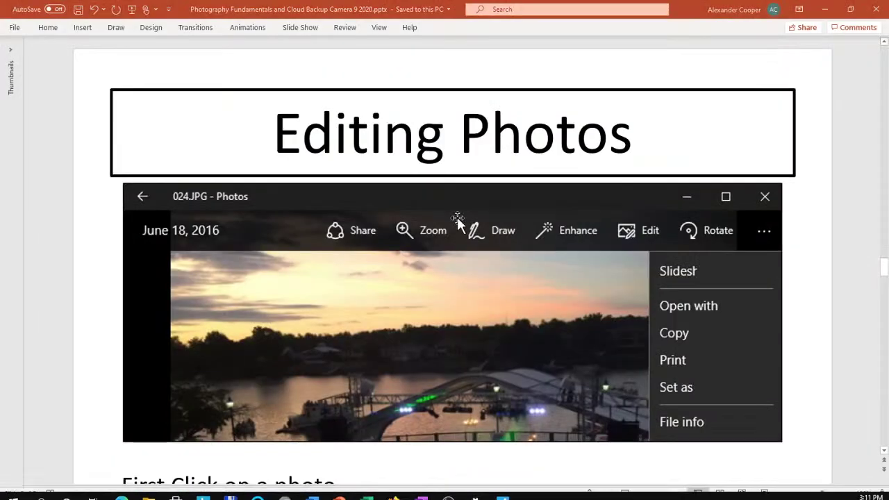
{"action": "left_click", "coordinate": [161, 142]}
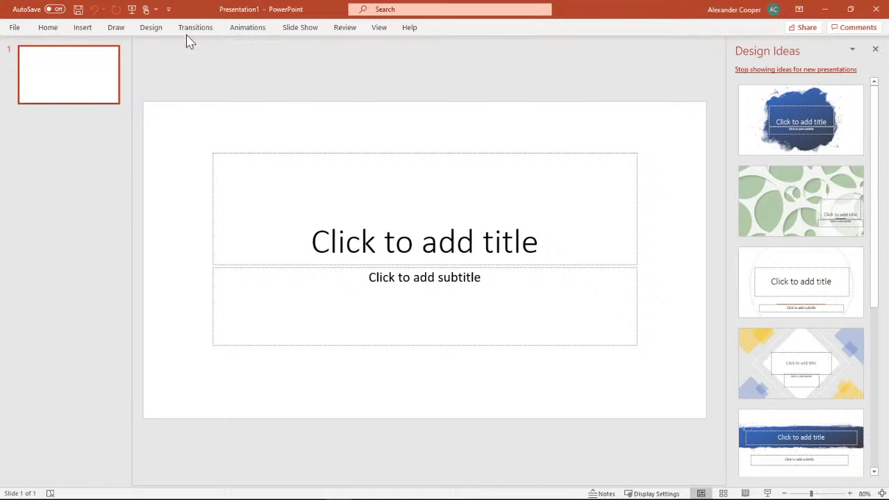
{"action": "left_click", "coordinate": [47, 29]}
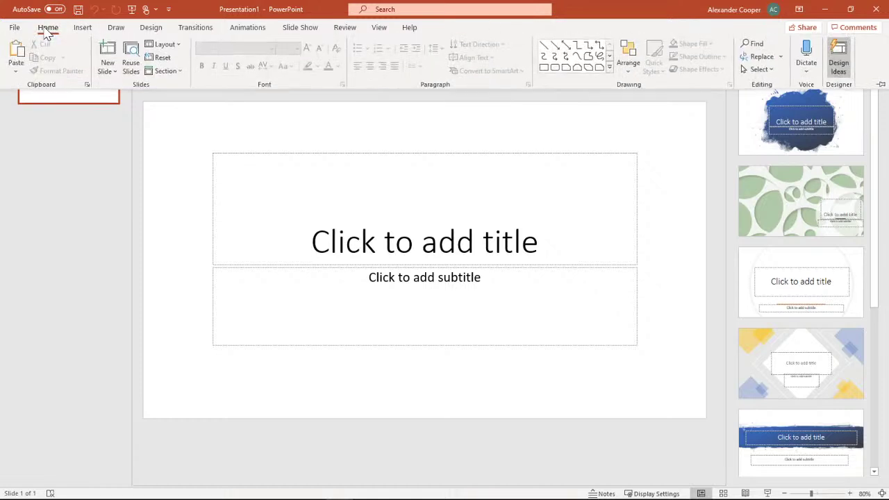
{"action": "left_click", "coordinate": [16, 57]}
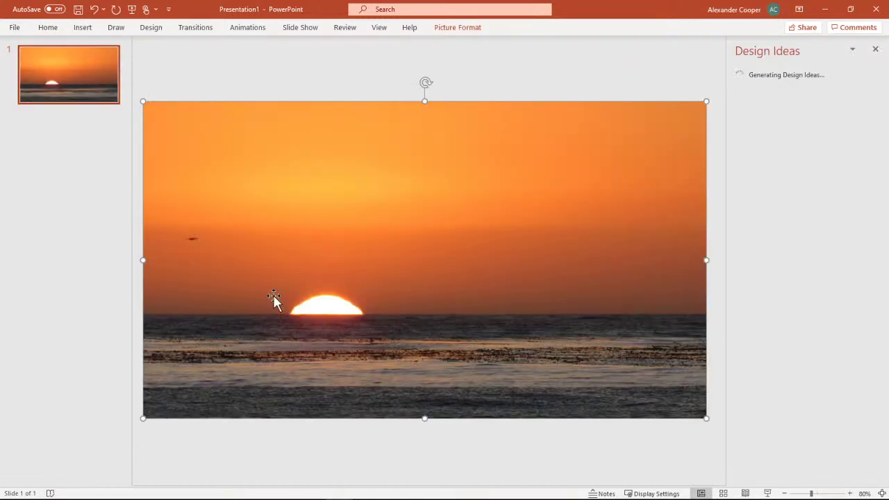
Shrink the pasted photo and move it to the middle of the slide, and close the presentation without saving
{"action": "left_click_drag", "start_coordinate": [703, 105], "coordinate": [548, 177]}
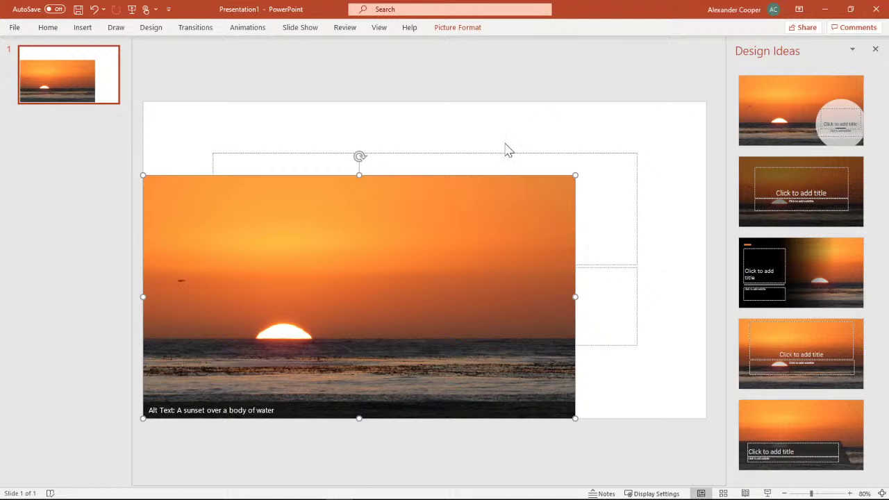
{"action": "left_click_drag", "start_coordinate": [323, 300], "coordinate": [384, 254]}
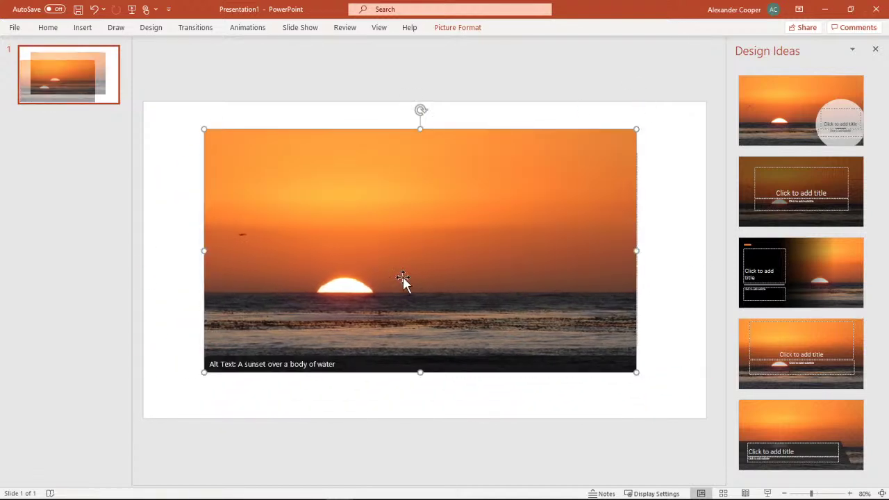
{"action": "left_click", "coordinate": [876, 15]}
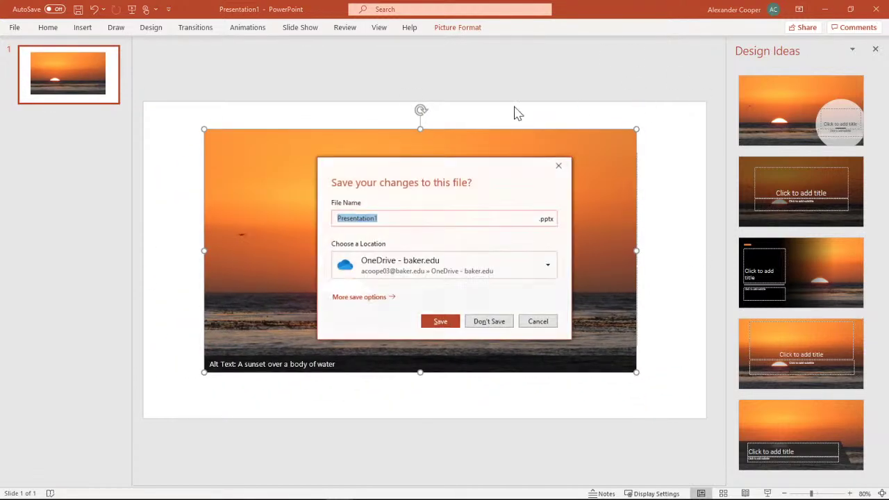
{"action": "left_click", "coordinate": [486, 321]}
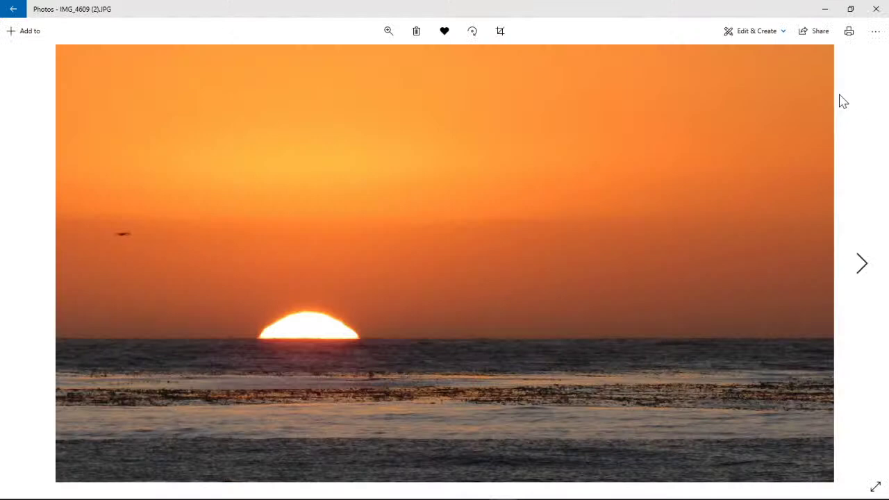
Copy the sunset photo's file through the sharing options, and switch to the blank Gmail message's body, dismissing the full-screen tip
{"action": "left_click", "coordinate": [818, 33]}
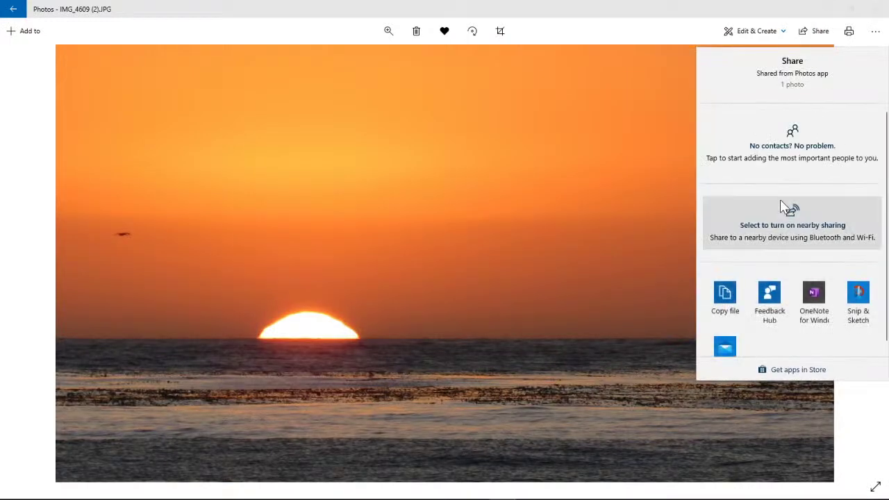
{"action": "left_click", "coordinate": [722, 293]}
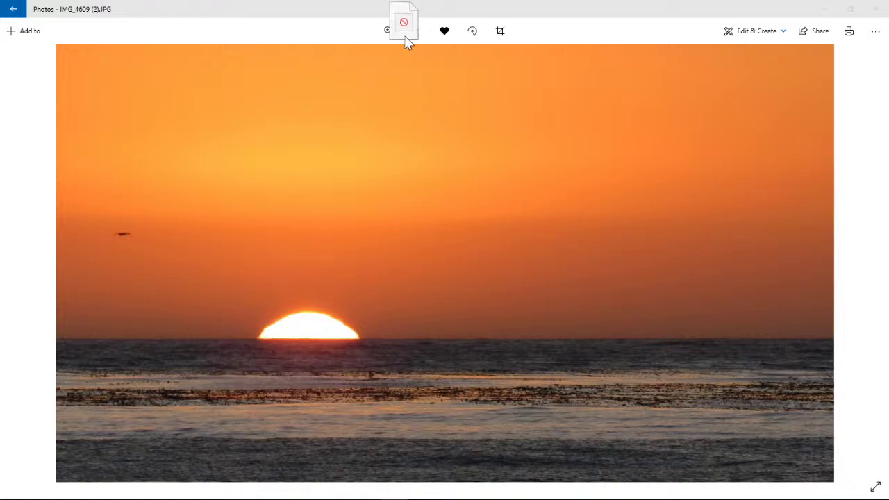
{"action": "key", "text": "alt+Tab"}
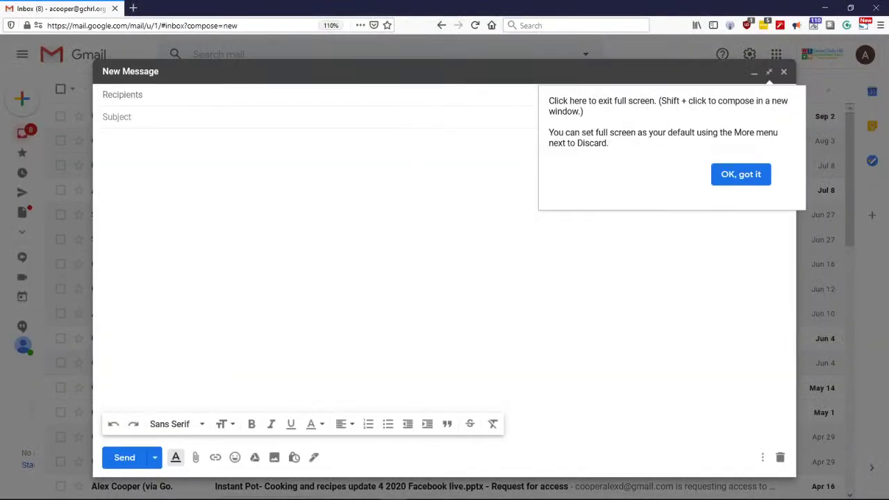
{"action": "left_click", "coordinate": [719, 180]}
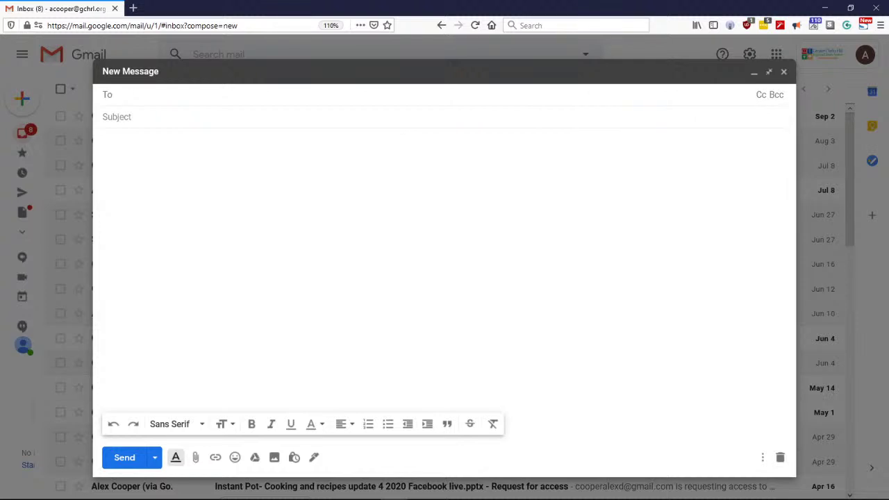
{"action": "left_click", "coordinate": [103, 141]}
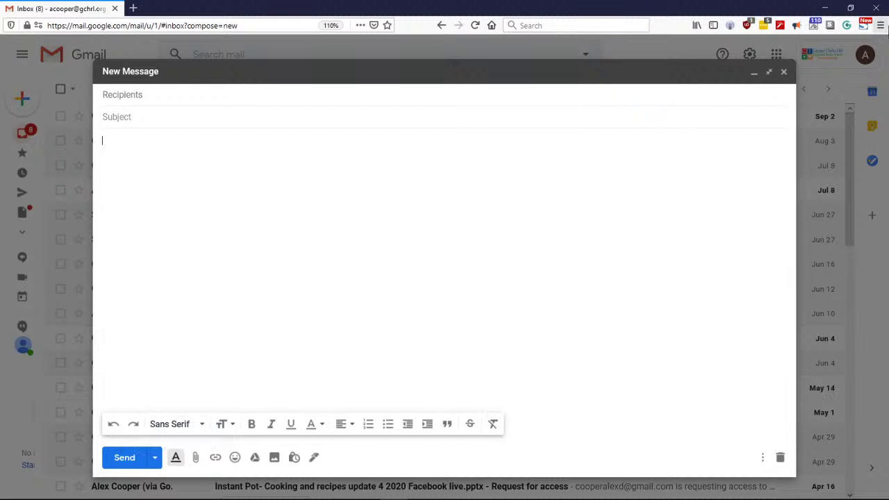
Try to paste the copied photo into the blank message body, and return to Photos
{"action": "left_click", "coordinate": [880, 25]}
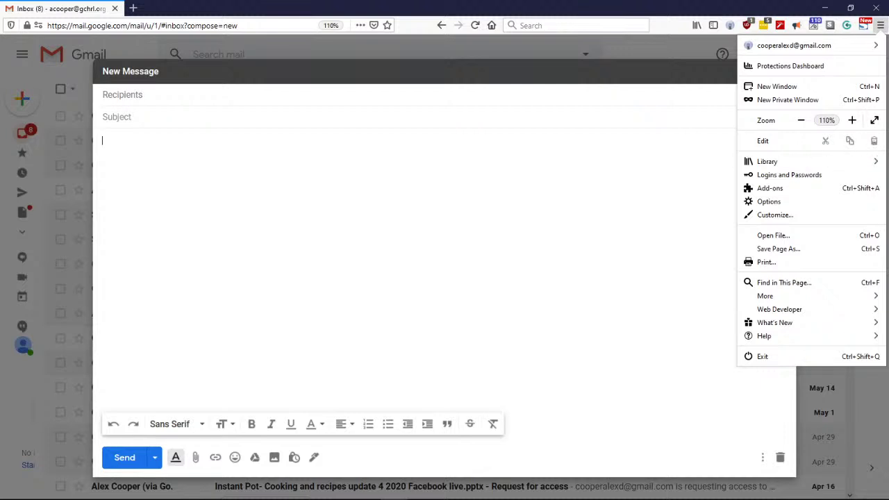
{"action": "key", "text": "Escape"}
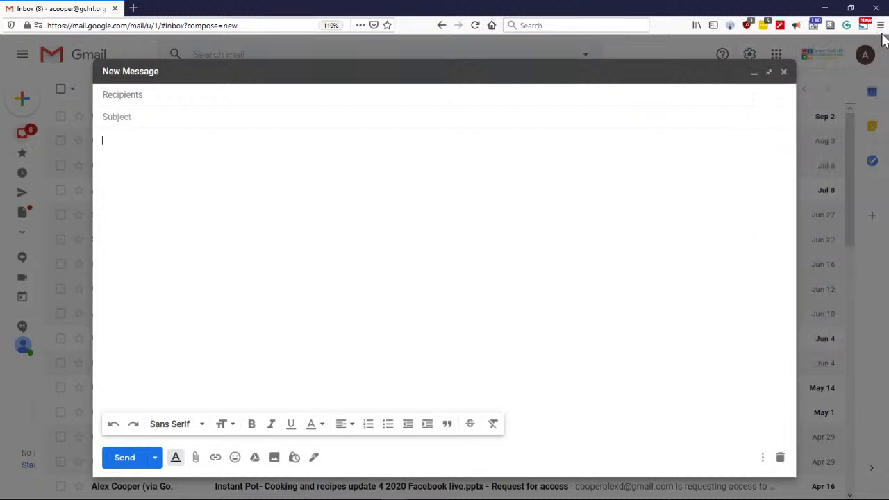
{"action": "left_click", "coordinate": [880, 25]}
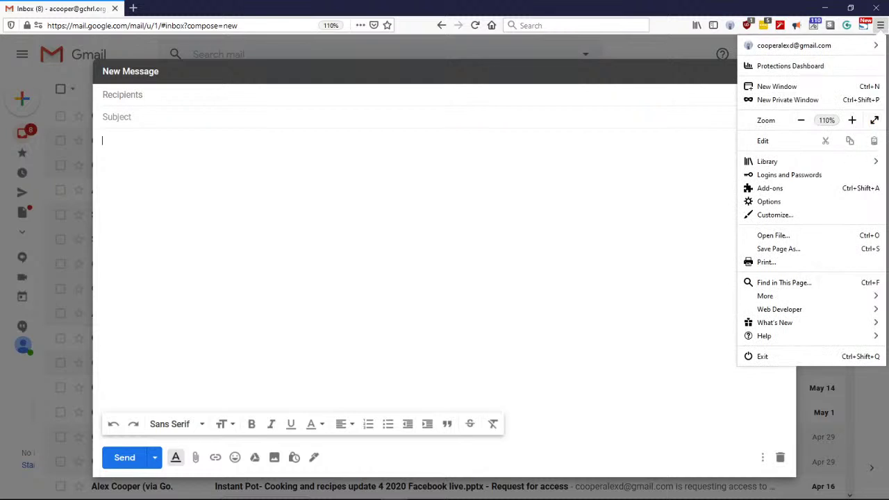
{"action": "key", "text": "Escape"}
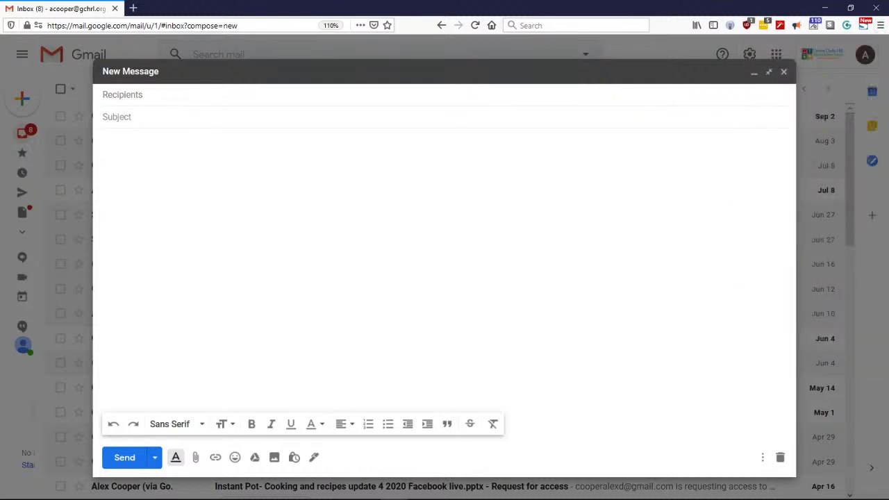
{"action": "key", "text": "shift+F10"}
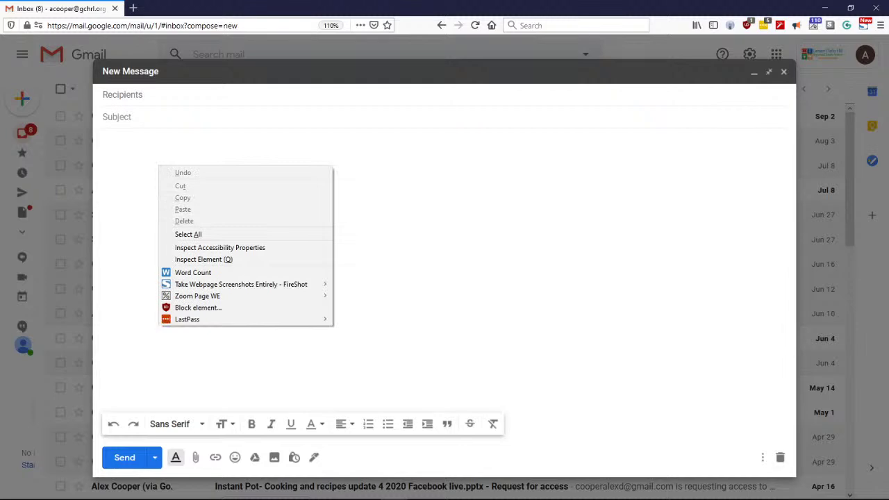
{"action": "key", "text": "Escape"}
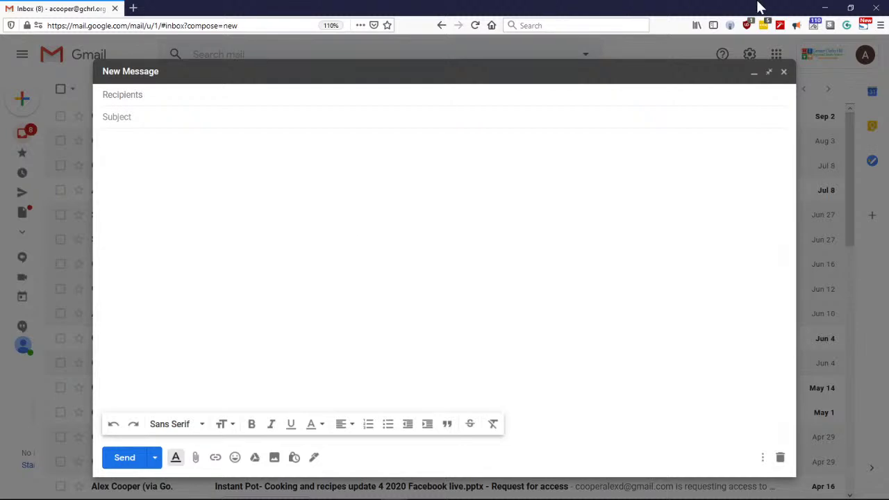
{"action": "left_click", "coordinate": [824, 7]}
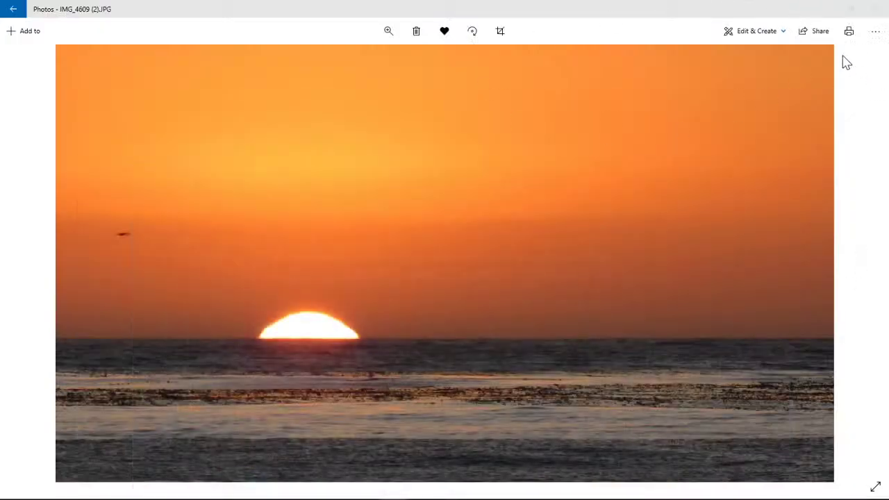
Copy the photo's file again through the sharing options and paste it into the body of the Gmail message
{"action": "left_click", "coordinate": [816, 32]}
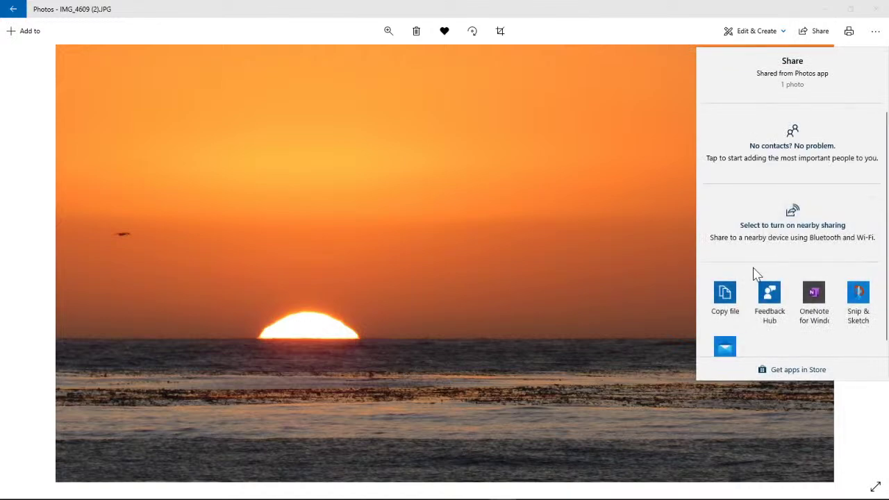
{"action": "left_click", "coordinate": [726, 298]}
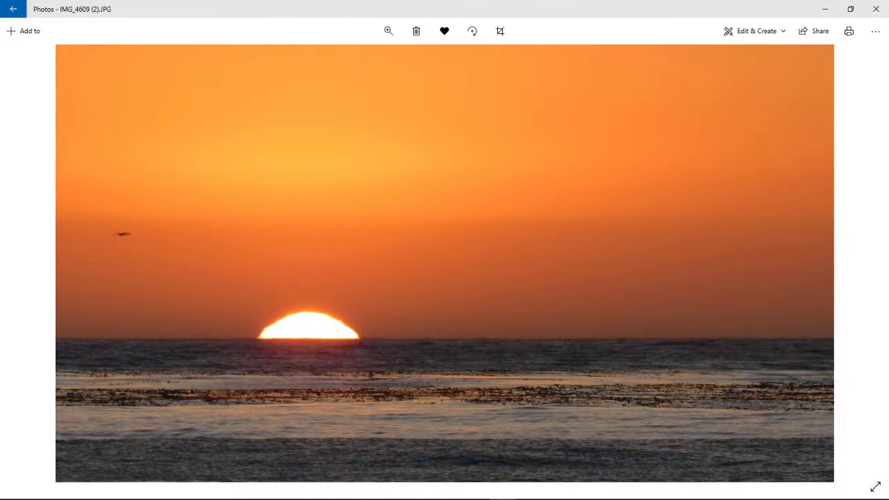
{"action": "key", "text": "alt+Tab"}
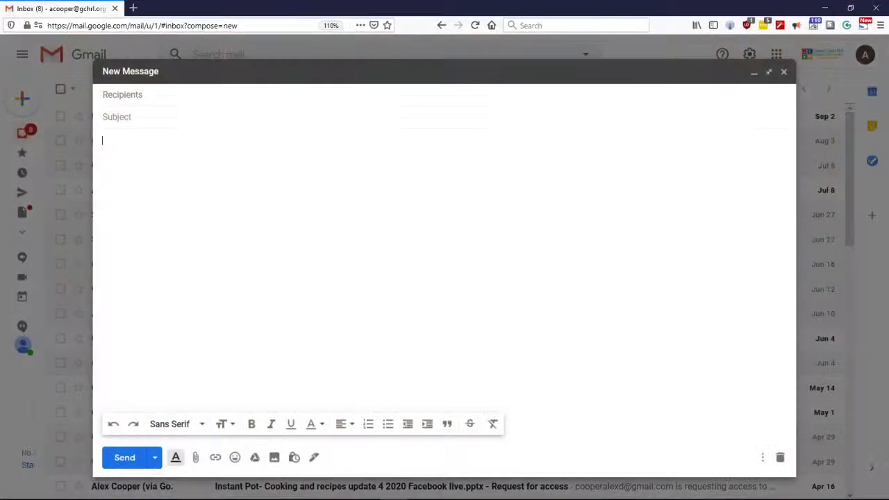
{"action": "right_click", "coordinate": [160, 182]}
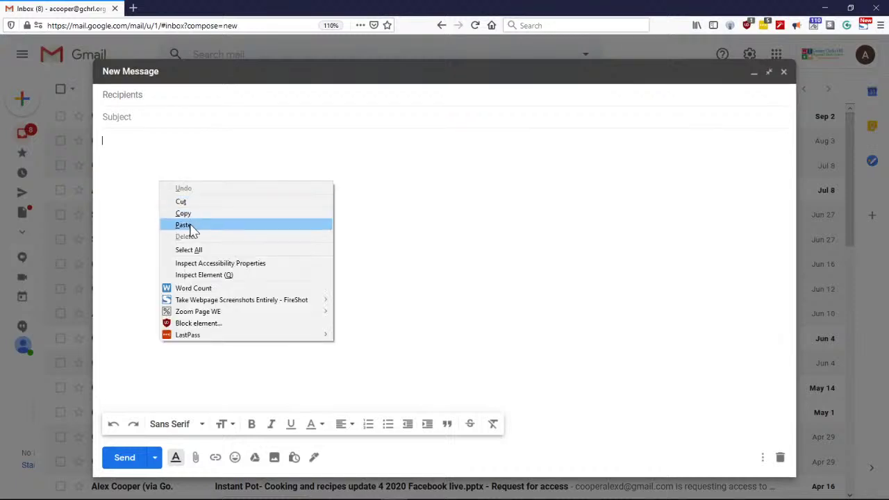
{"action": "left_click", "coordinate": [880, 25]}
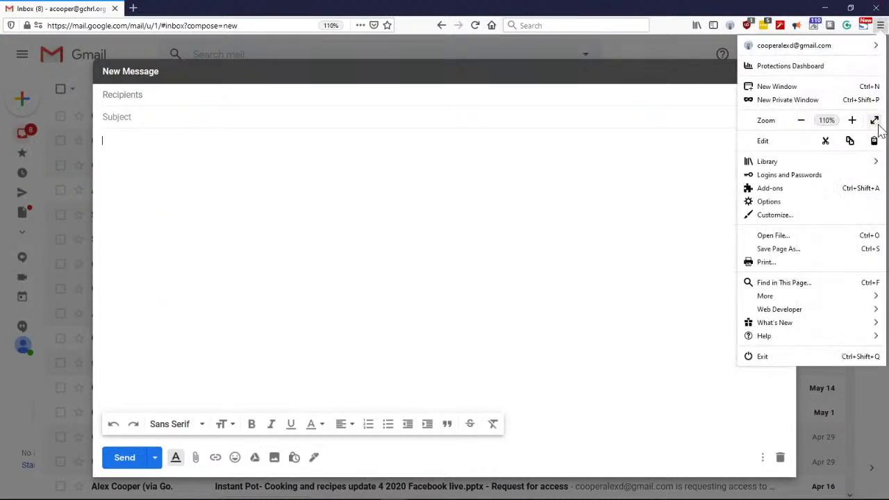
{"action": "key", "text": "ctrl+v"}
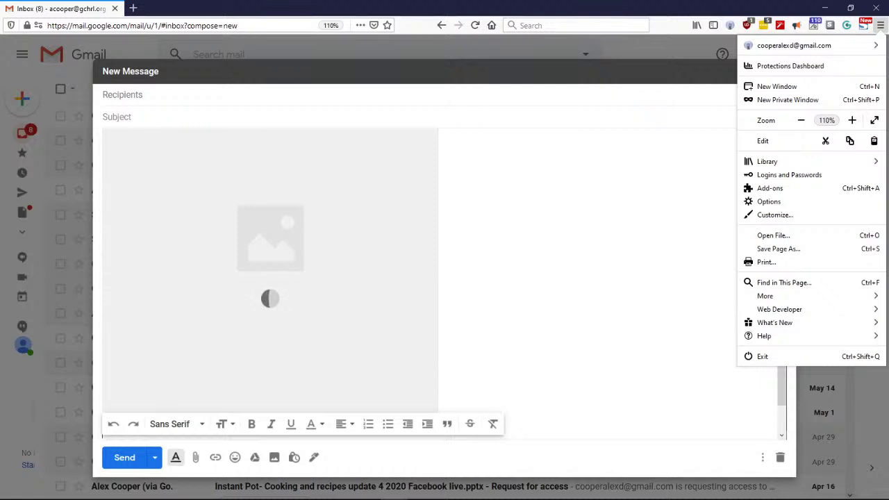
{"action": "key", "text": "Escape"}
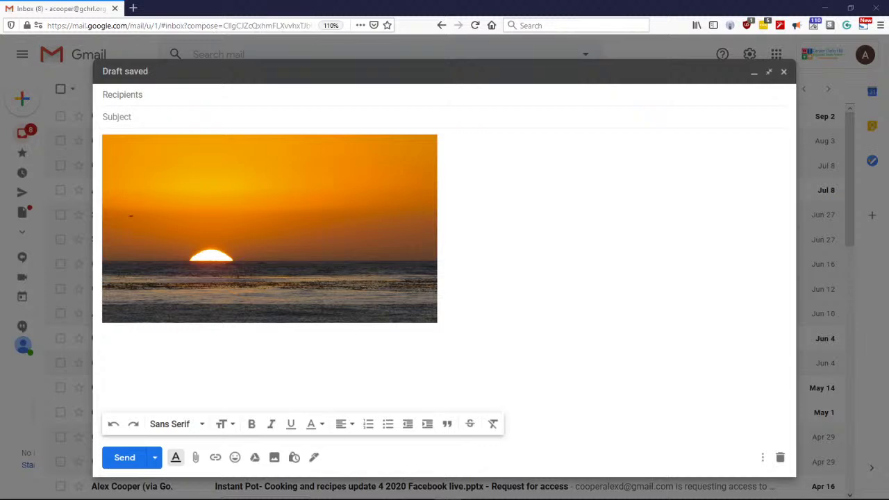
Enlarge the pasted photo in the message, and close the draft to return to Photos
{"action": "left_click", "coordinate": [353, 218]}
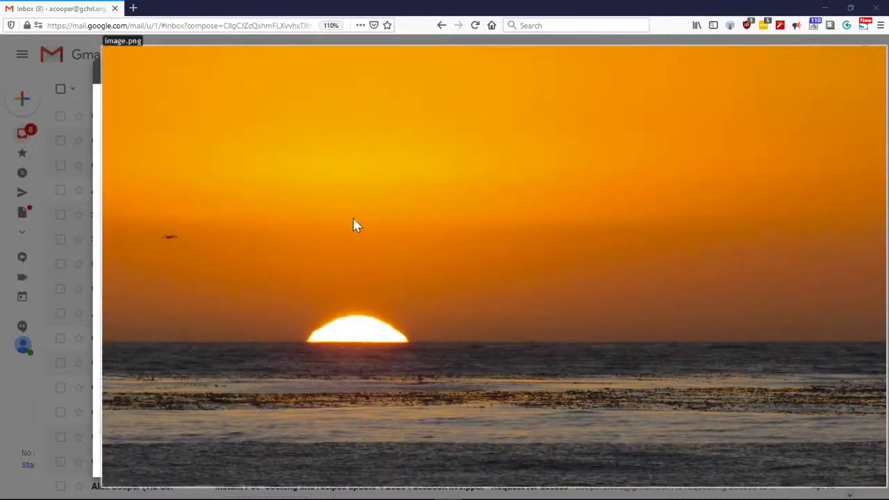
{"action": "key", "text": "Escape"}
{"action": "left_click", "coordinate": [784, 72]}
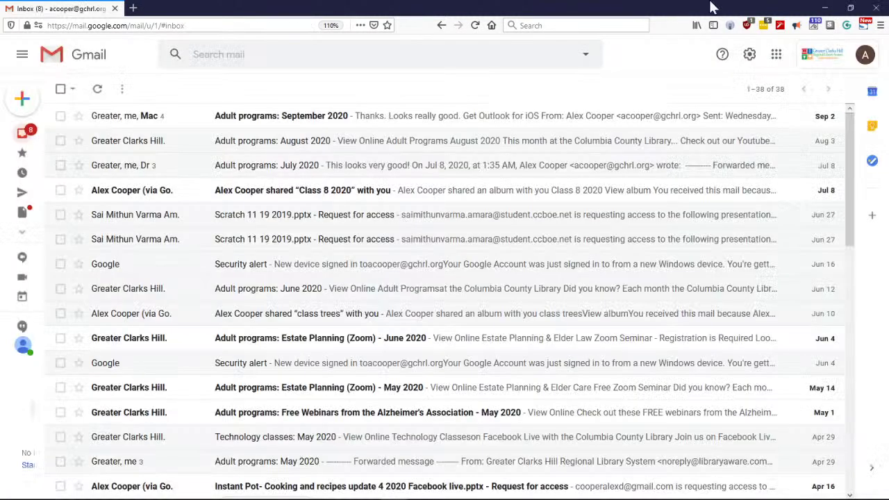
{"action": "left_click", "coordinate": [825, 7]}
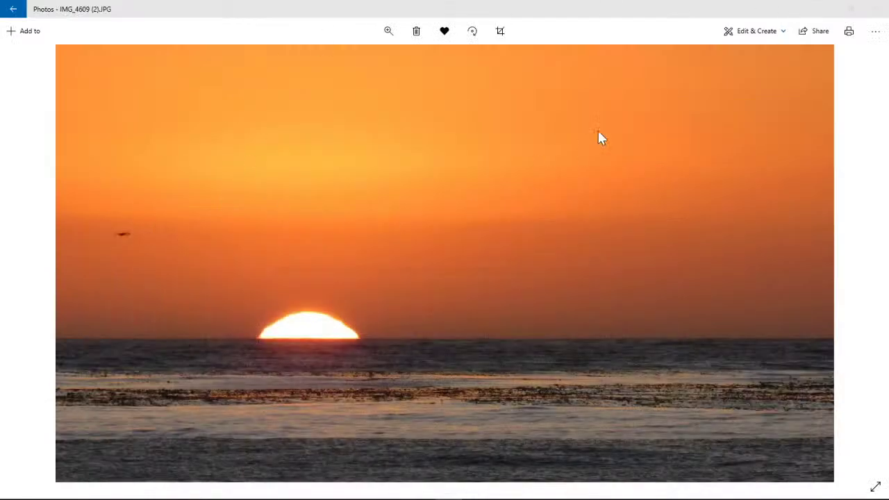
Review the apps offered for sharing the photo, including Mail, and dismiss the sharing options
{"action": "left_click", "coordinate": [816, 31]}
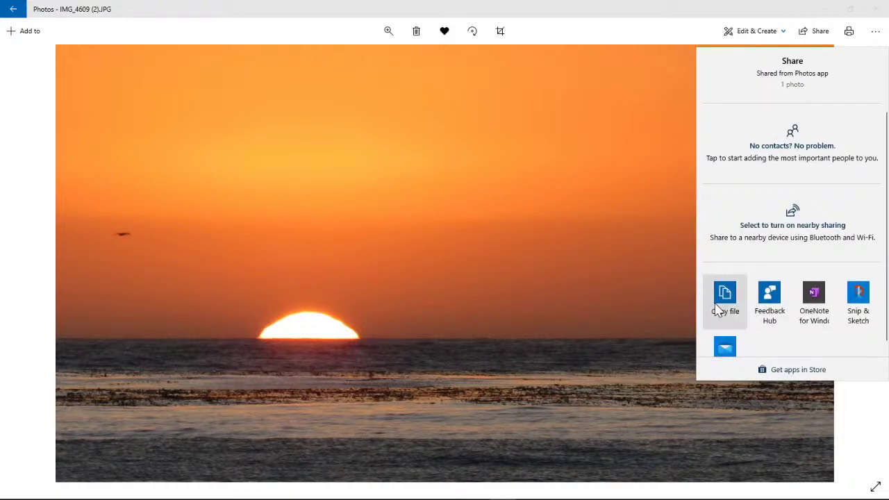
{"action": "scroll", "coordinate": [780, 346], "scroll_direction": "down", "scroll_amount": 1}
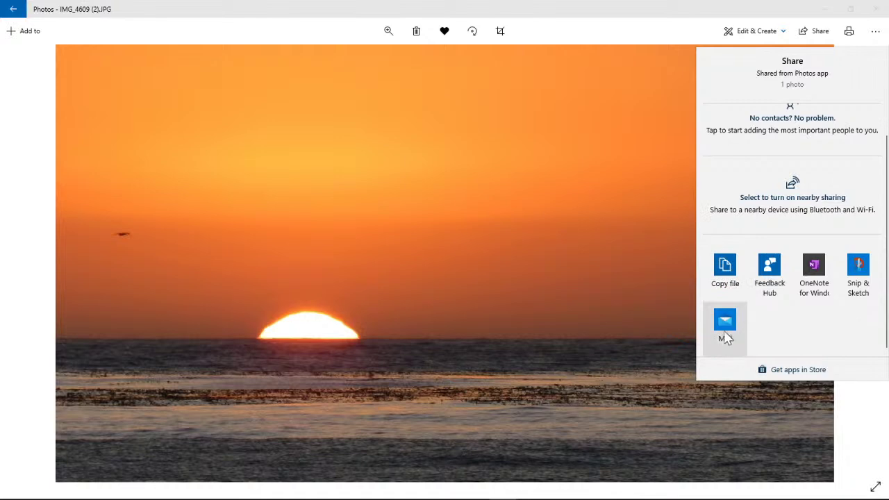
{"action": "scroll", "coordinate": [771, 330], "scroll_direction": "up", "scroll_amount": 1}
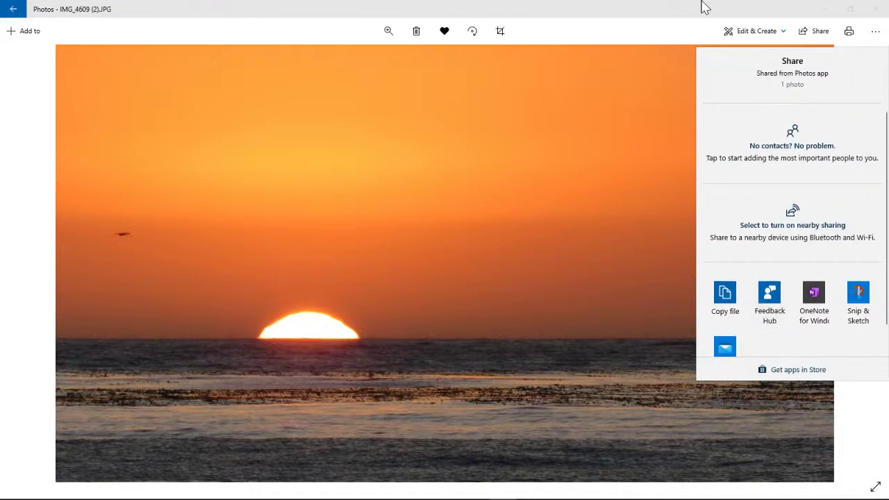
{"action": "left_click", "coordinate": [770, 4]}
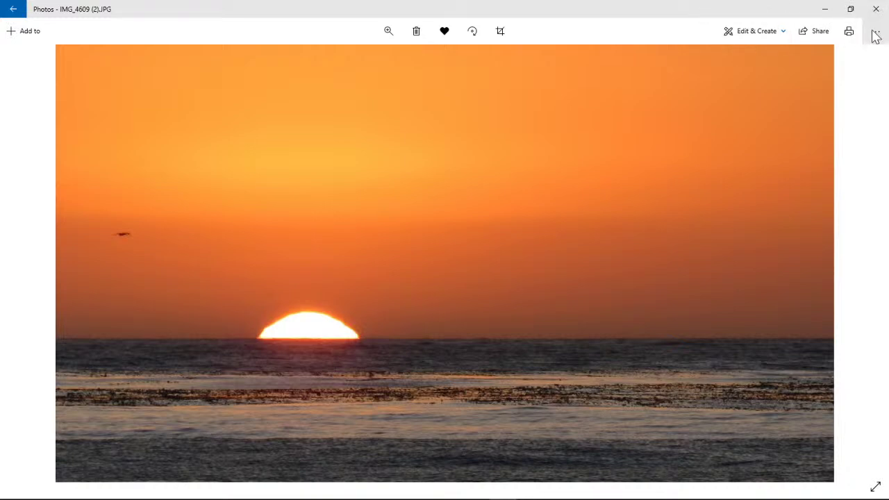
Open the print settings for the sunset photo, move them toward the middle of the screen, and check the printer choices
{"action": "left_click", "coordinate": [849, 33]}
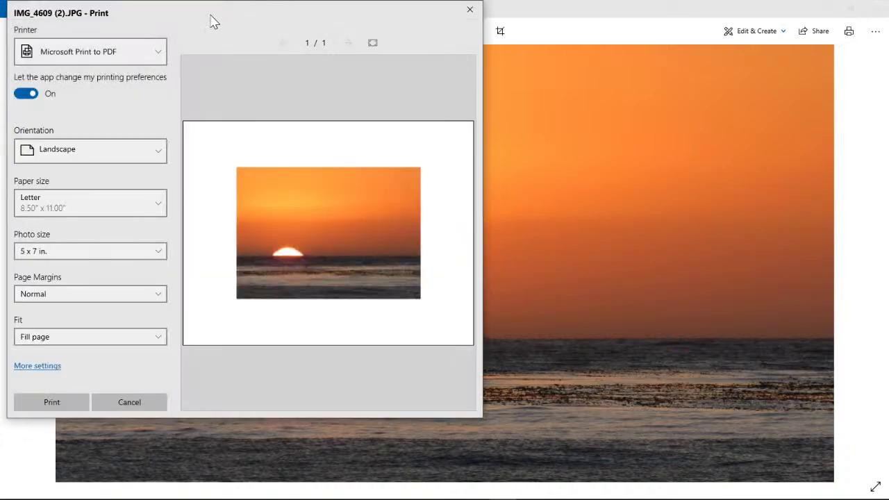
{"action": "left_click_drag", "start_coordinate": [213, 20], "coordinate": [293, 104]}
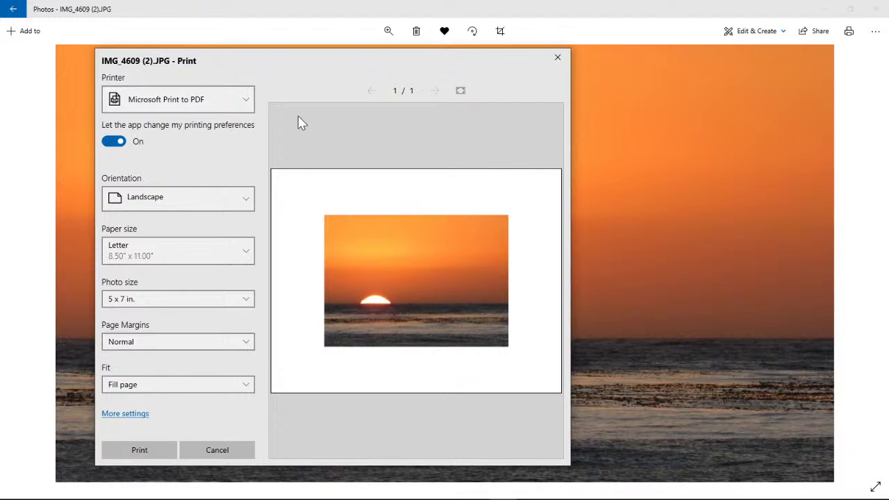
{"action": "left_click", "coordinate": [248, 103]}
{"action": "left_click", "coordinate": [259, 93]}
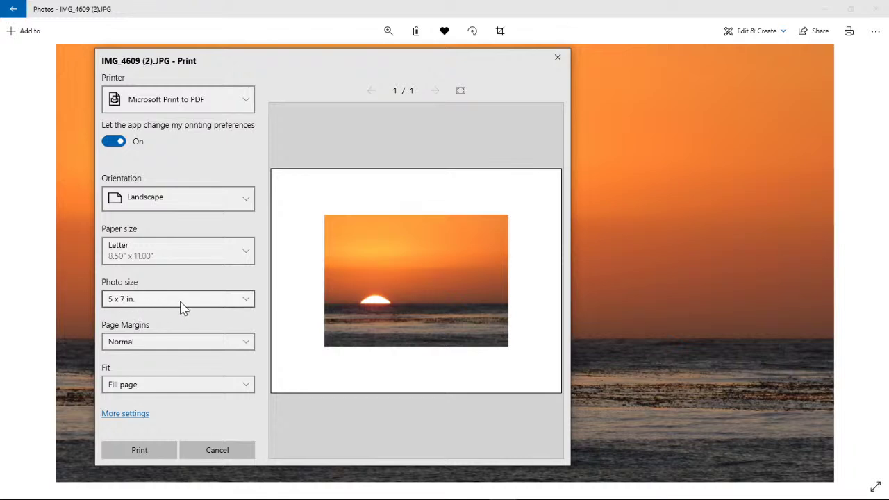
Set the printed photo size in turn to Full page, 8 x 10 in., 4 x 6 in. and 2 × 3 in. (Wallet)
{"action": "left_click", "coordinate": [248, 306]}
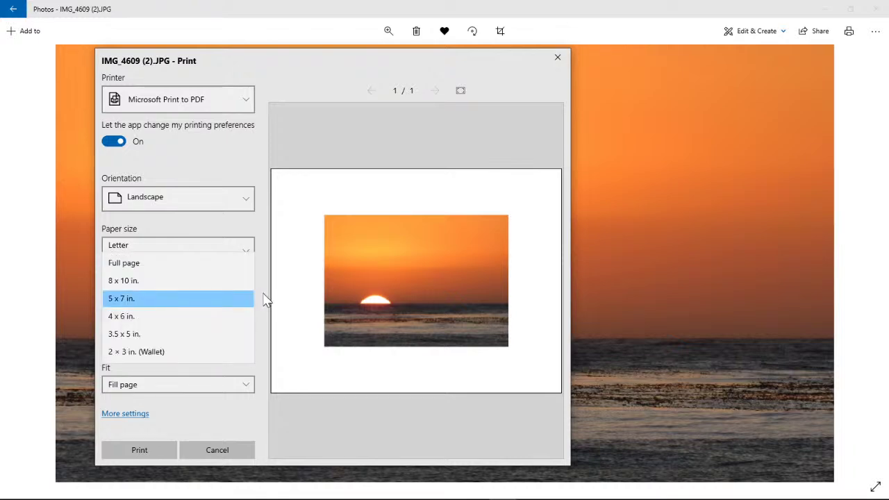
{"action": "left_click", "coordinate": [245, 270]}
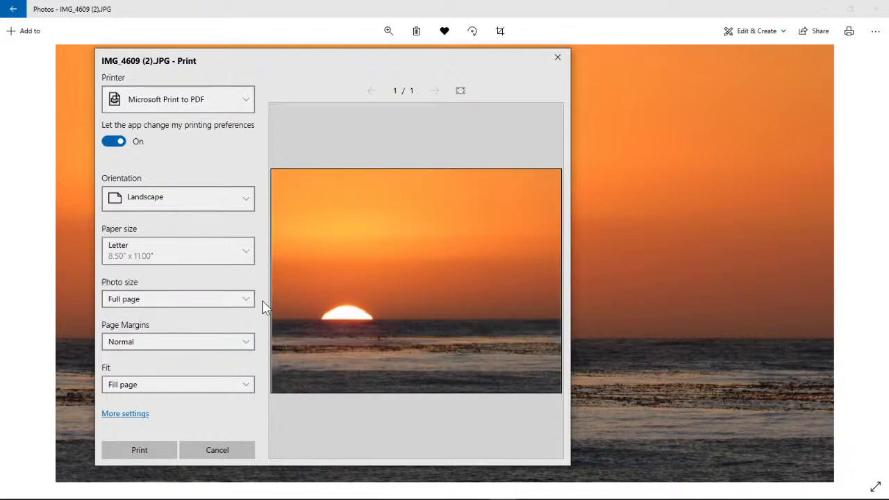
{"action": "left_click", "coordinate": [247, 301]}
{"action": "left_click", "coordinate": [239, 317]}
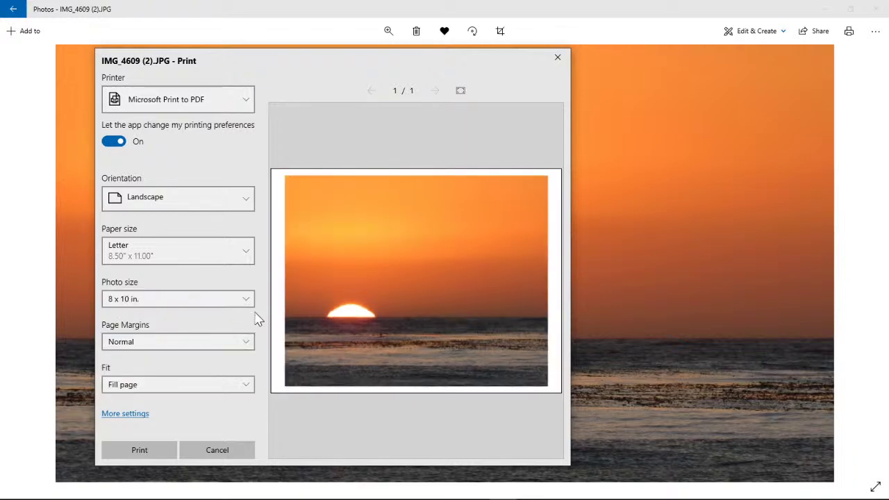
{"action": "left_click", "coordinate": [247, 305]}
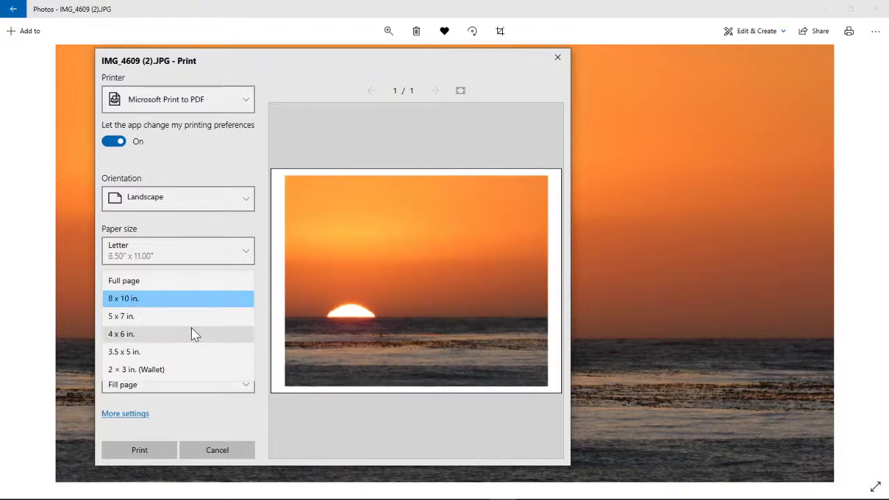
{"action": "left_click", "coordinate": [192, 334]}
{"action": "left_click", "coordinate": [247, 306]}
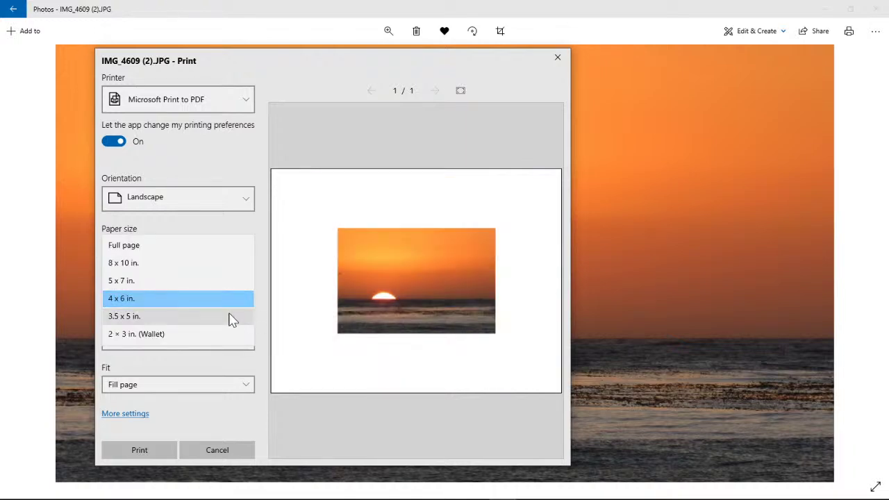
{"action": "left_click", "coordinate": [218, 335]}
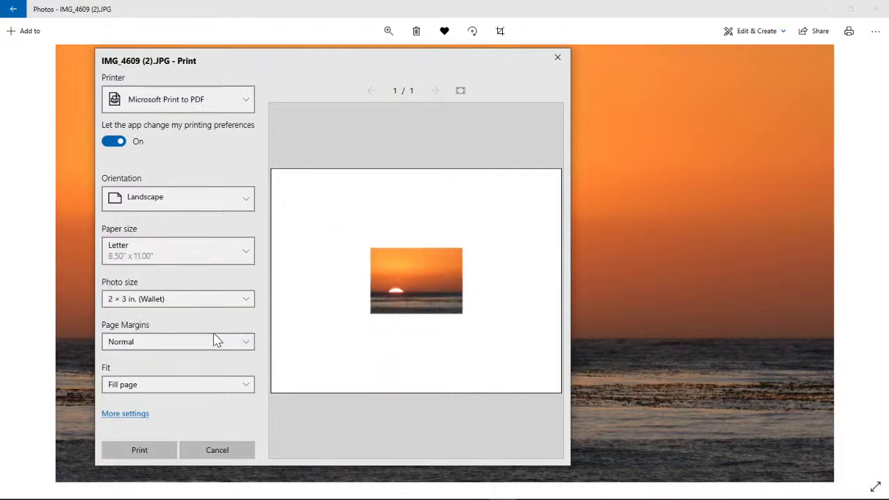
Set the printed photo size to 3.5 x 5 in. and check the fit and page margin choices
{"action": "left_click", "coordinate": [250, 301]}
{"action": "left_click", "coordinate": [215, 290]}
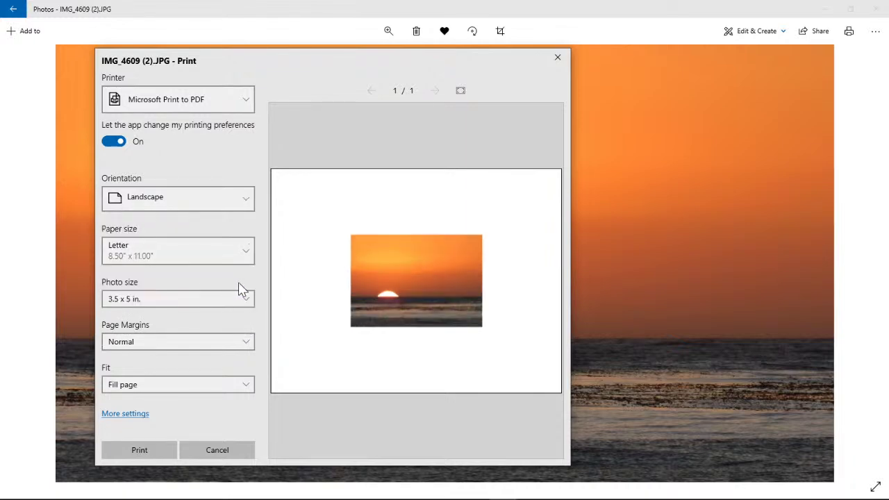
{"action": "left_click", "coordinate": [252, 386]}
{"action": "left_click", "coordinate": [255, 380]}
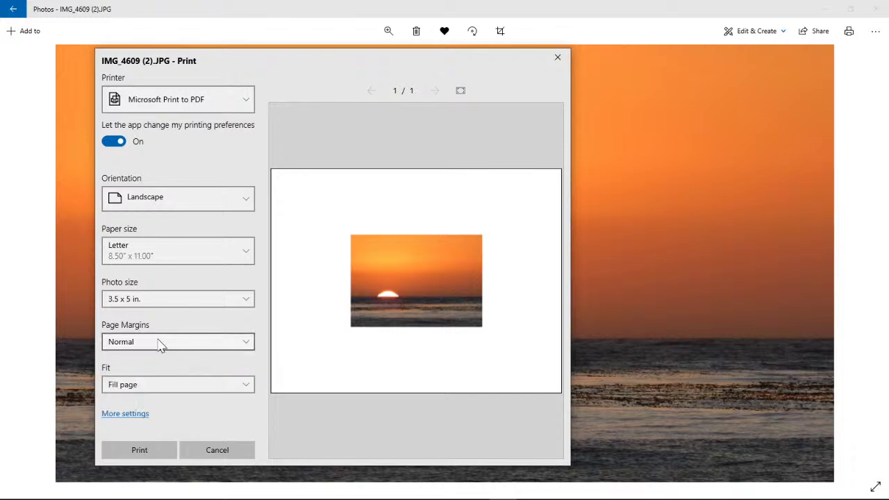
{"action": "left_click", "coordinate": [195, 344]}
{"action": "left_click", "coordinate": [200, 336]}
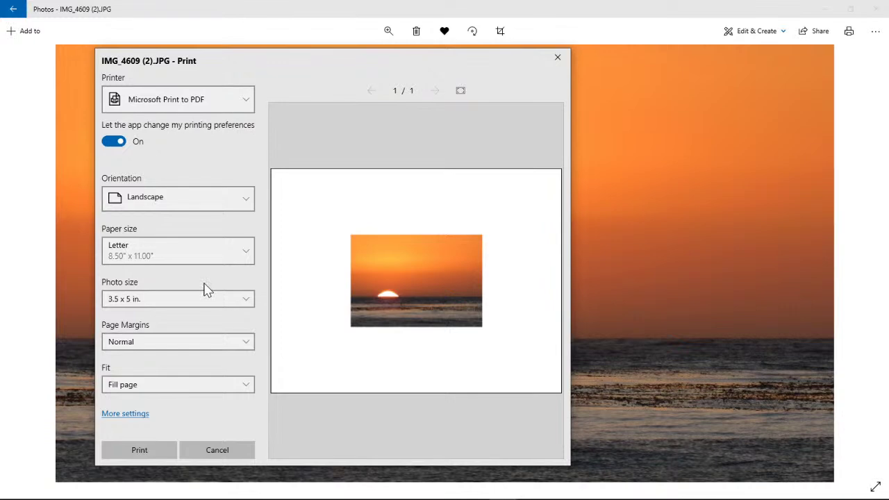
Review the orientation and paper size choices in the additional print settings, and cancel printing the photo
{"action": "left_click", "coordinate": [144, 416]}
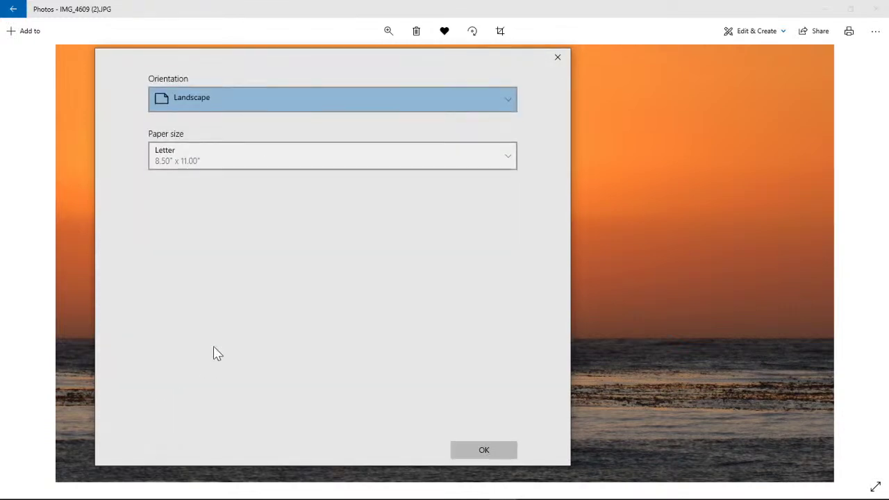
{"action": "left_click", "coordinate": [512, 104]}
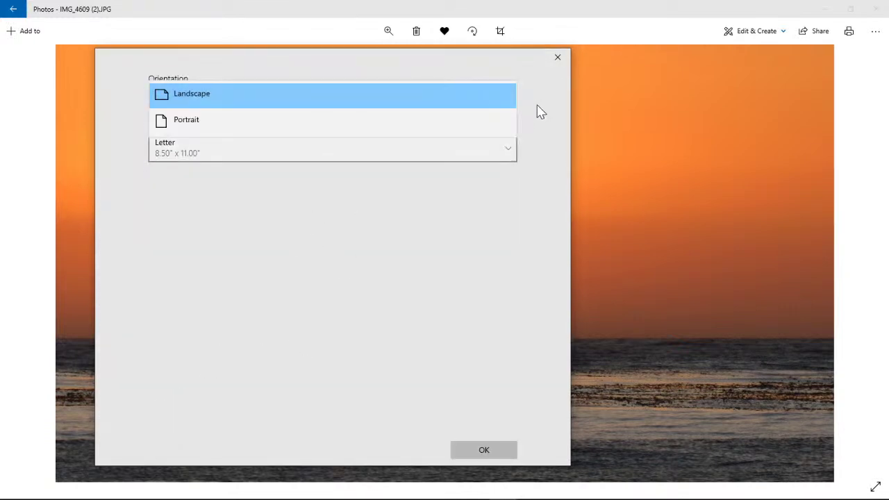
{"action": "left_click", "coordinate": [536, 109]}
{"action": "left_click", "coordinate": [419, 150]}
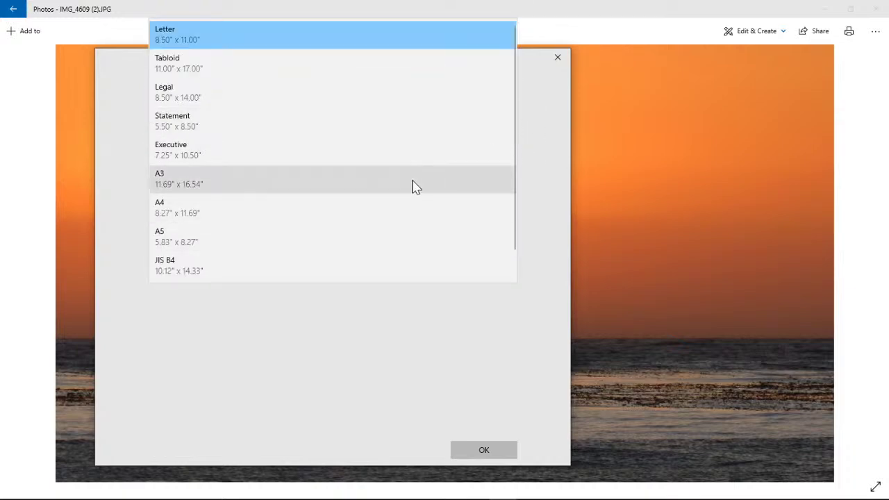
{"action": "scroll", "coordinate": [416, 184], "scroll_direction": "down", "scroll_amount": 1}
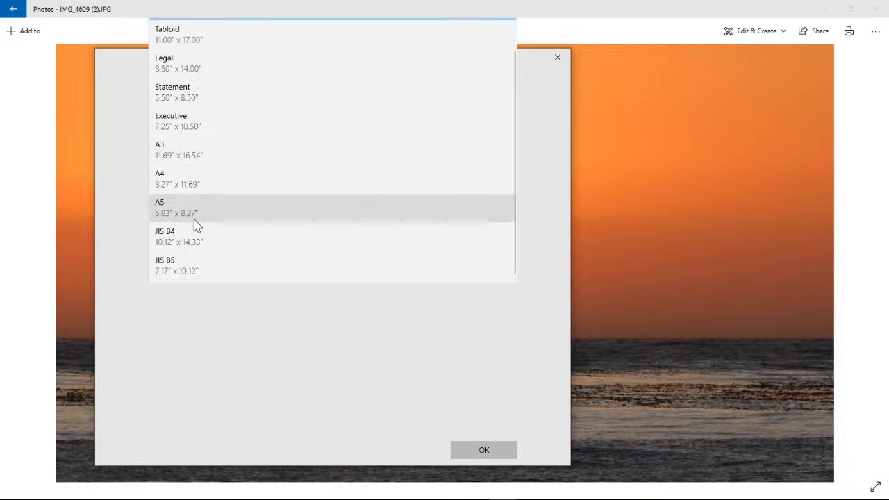
{"action": "left_click", "coordinate": [397, 368]}
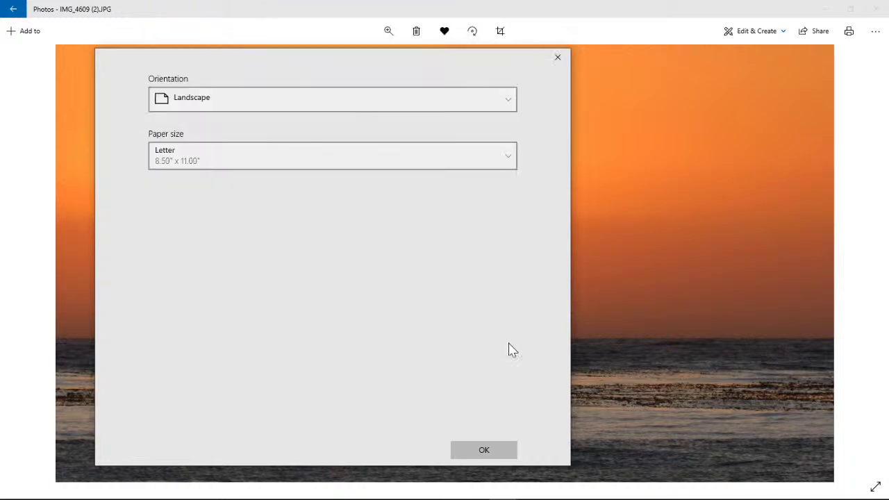
{"action": "left_click", "coordinate": [486, 453]}
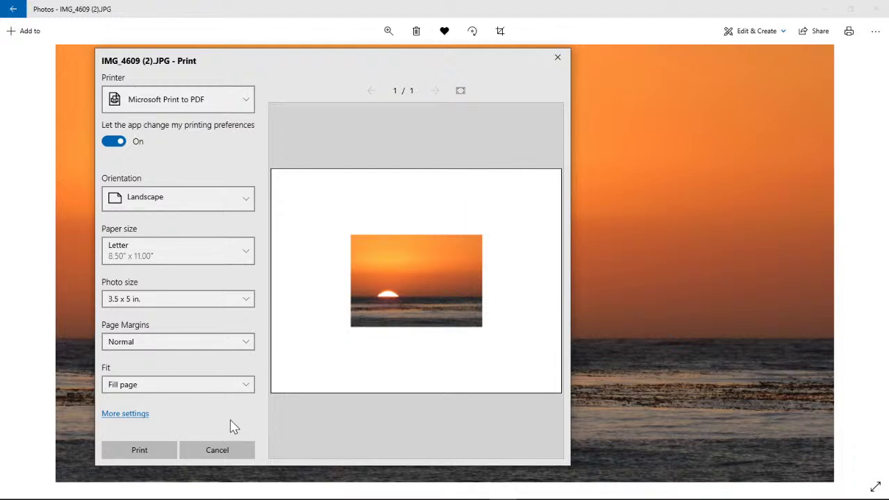
{"action": "left_click", "coordinate": [216, 450]}
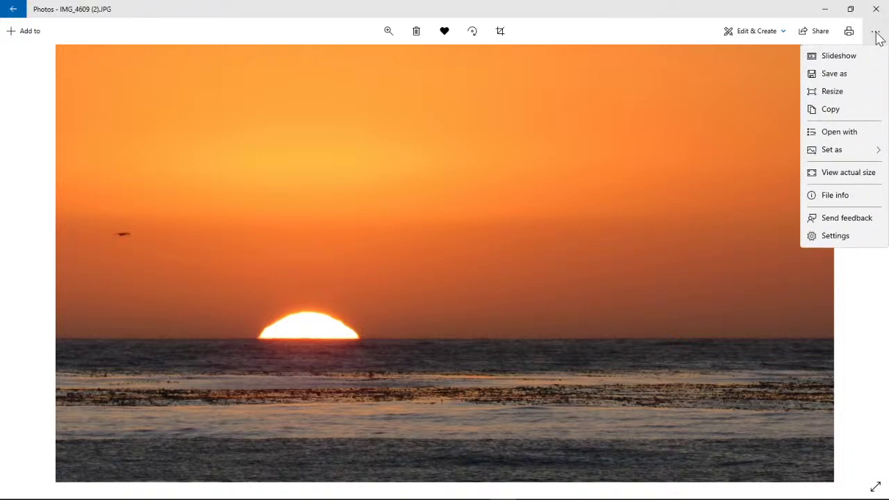
Review the folders available for saving a copy of the sunset photo, and cancel the save
{"action": "left_click", "coordinate": [843, 78]}
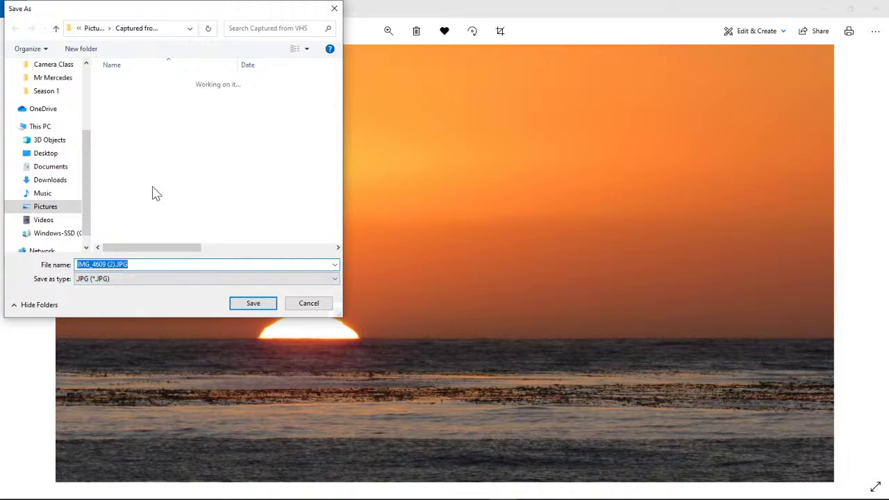
{"action": "left_click_drag", "start_coordinate": [88, 169], "coordinate": [86, 193]}
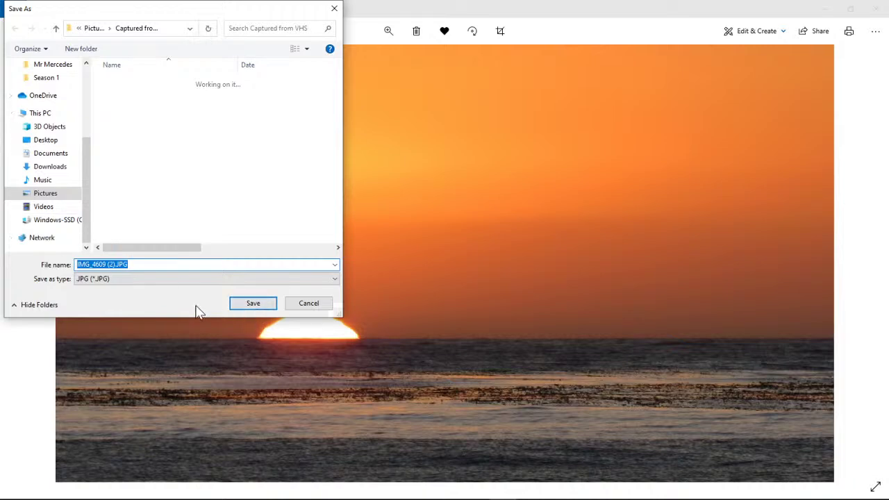
{"action": "left_click", "coordinate": [299, 307]}
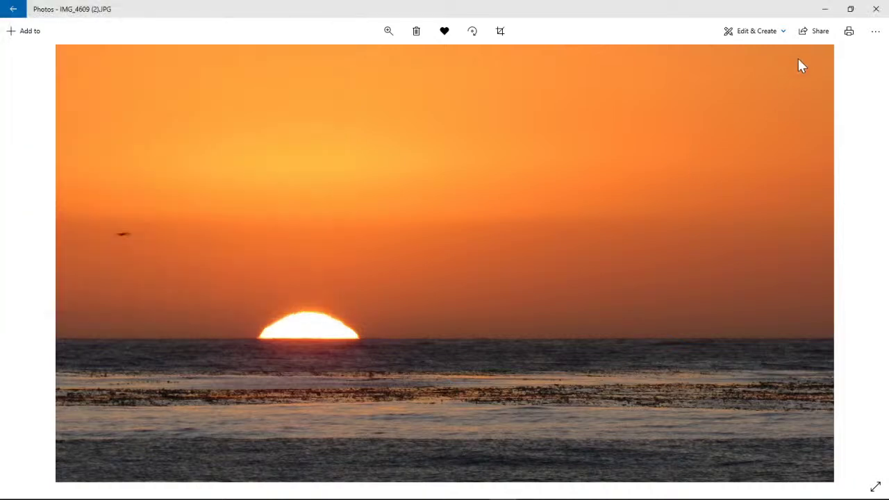
Review the size presets for resizing the sunset photo, and close them without choosing one
{"action": "left_click", "coordinate": [875, 35]}
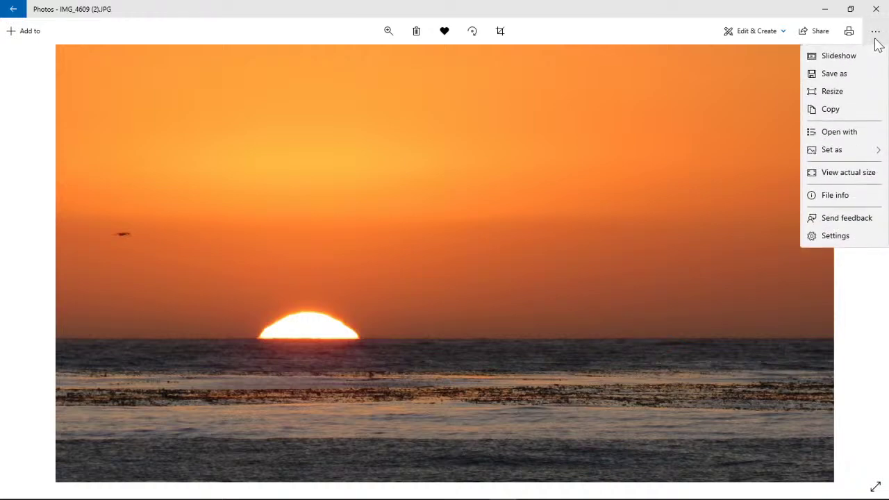
{"action": "left_click", "coordinate": [817, 95]}
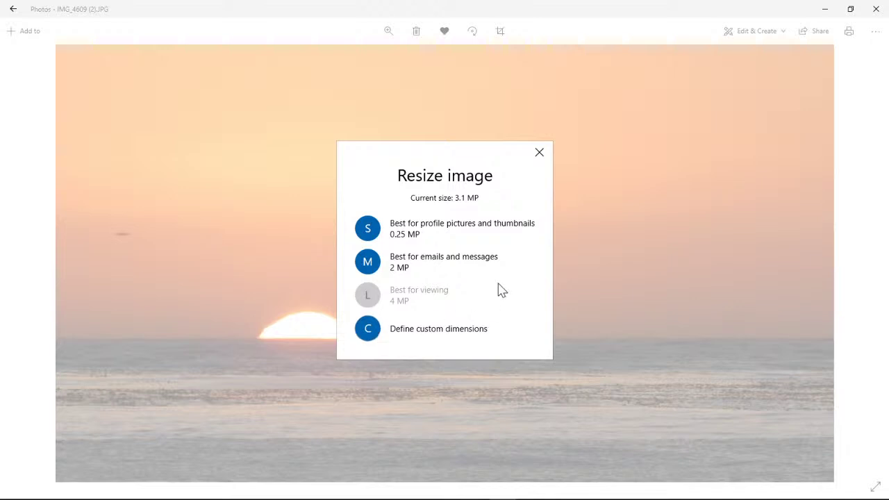
{"action": "left_click", "coordinate": [534, 159]}
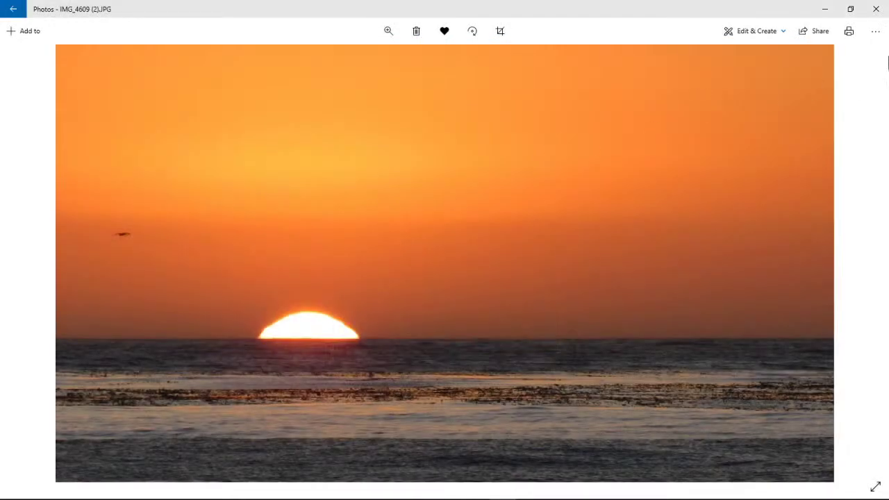
Search Windows for 4609 to locate the photo's files, and return to the open photo
{"action": "left_click", "coordinate": [882, 33]}
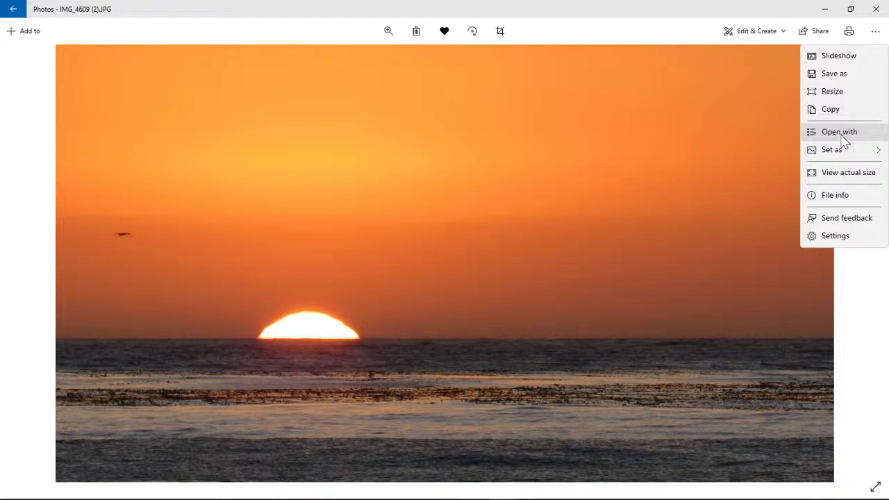
{"action": "left_click", "coordinate": [177, 6]}
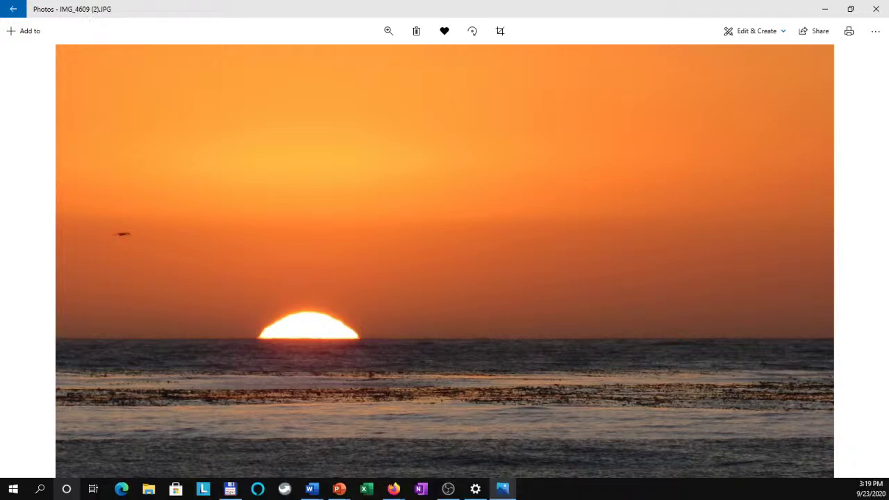
{"action": "left_click", "coordinate": [40, 489]}
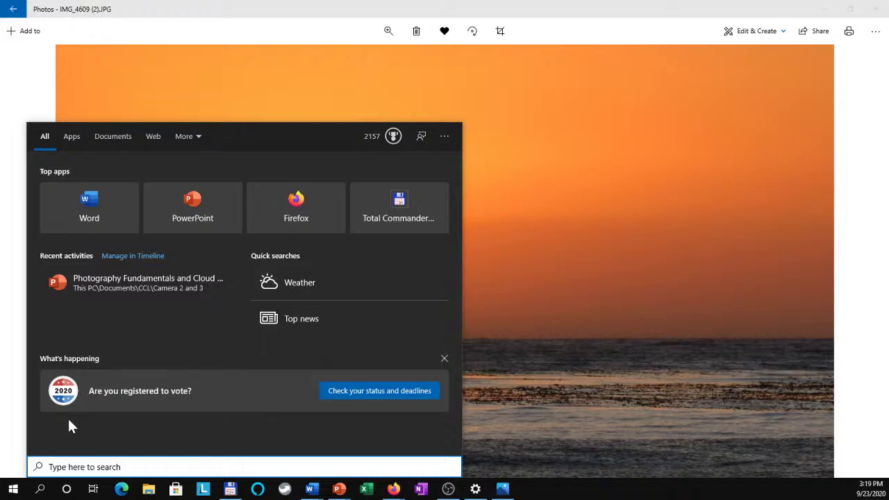
{"action": "type", "text": "46"}
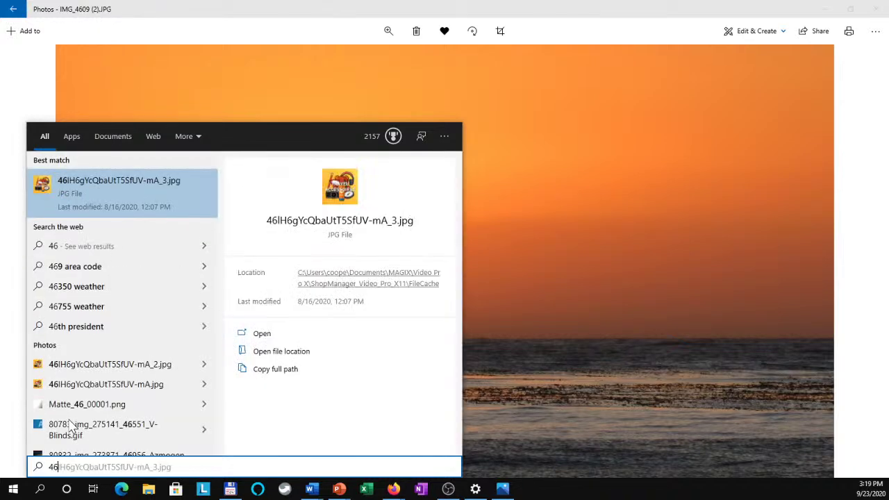
{"action": "type", "text": "09"}
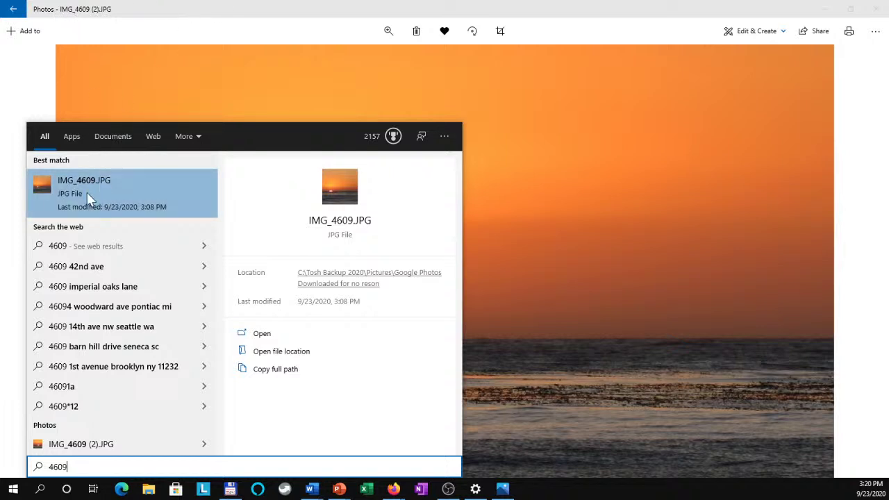
{"action": "left_click", "coordinate": [179, 7]}
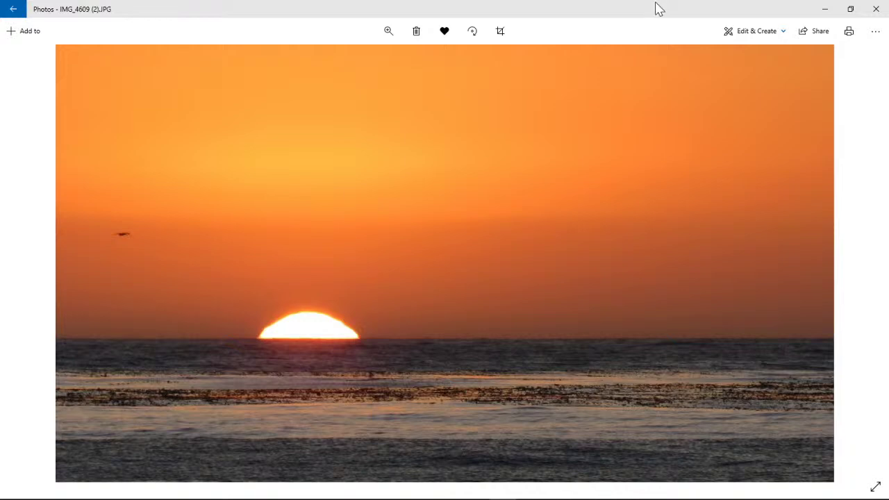
Review the other programs offered for opening the sunset photo, and dismiss the list without choosing one
{"action": "left_click", "coordinate": [877, 32]}
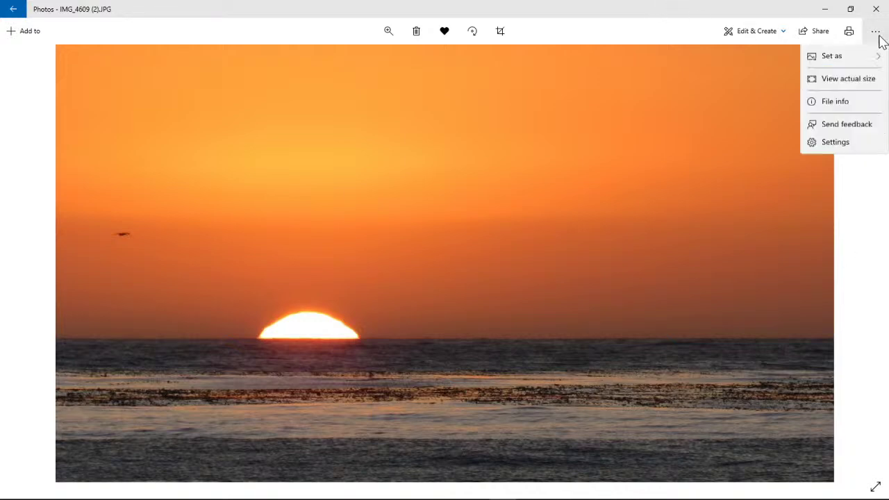
{"action": "left_click", "coordinate": [681, 13]}
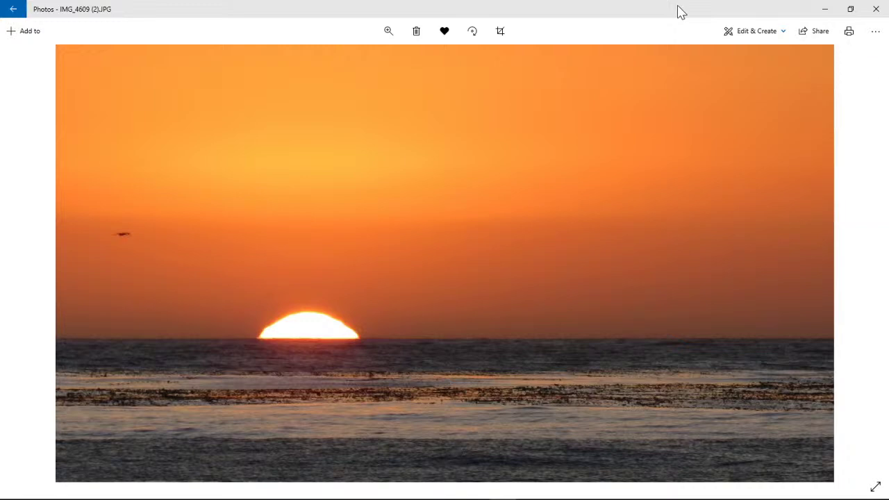
{"action": "left_click", "coordinate": [876, 35]}
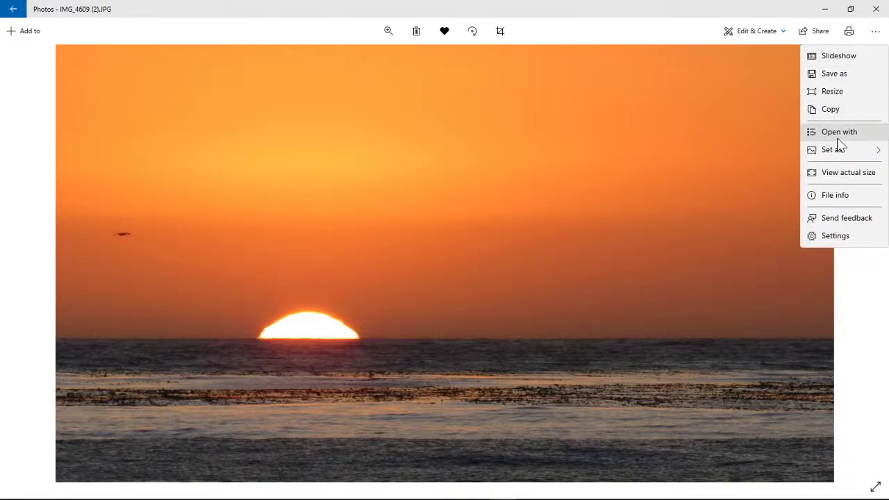
{"action": "left_click", "coordinate": [839, 133]}
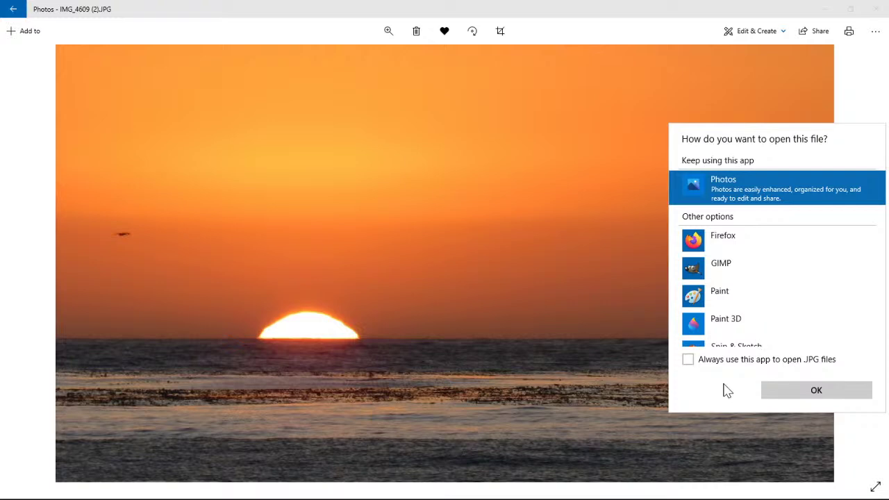
{"action": "left_click", "coordinate": [849, 75]}
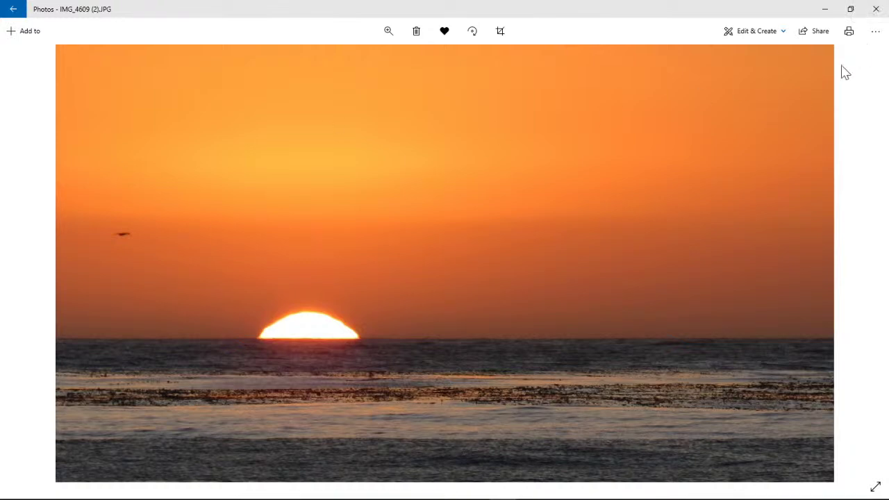
Check the Set as option for the sunset photo, and display the photo's file info
{"action": "left_click", "coordinate": [874, 32]}
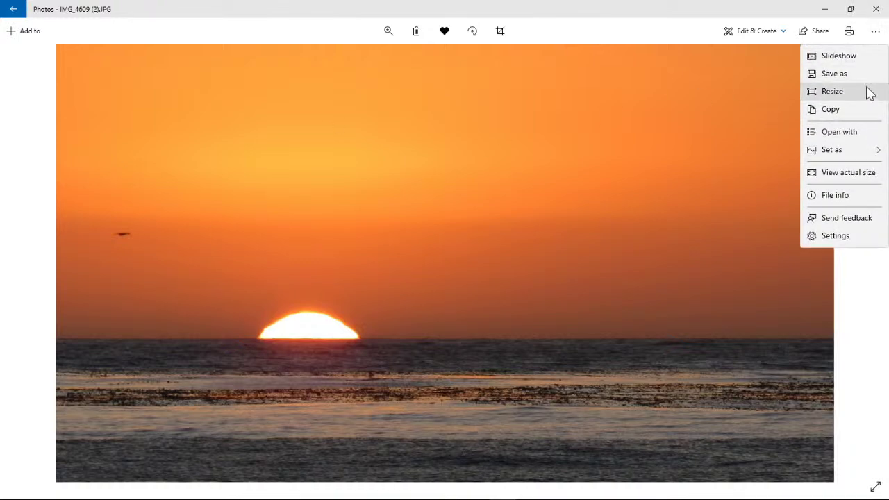
{"action": "mouse_move", "coordinate": [860, 150]}
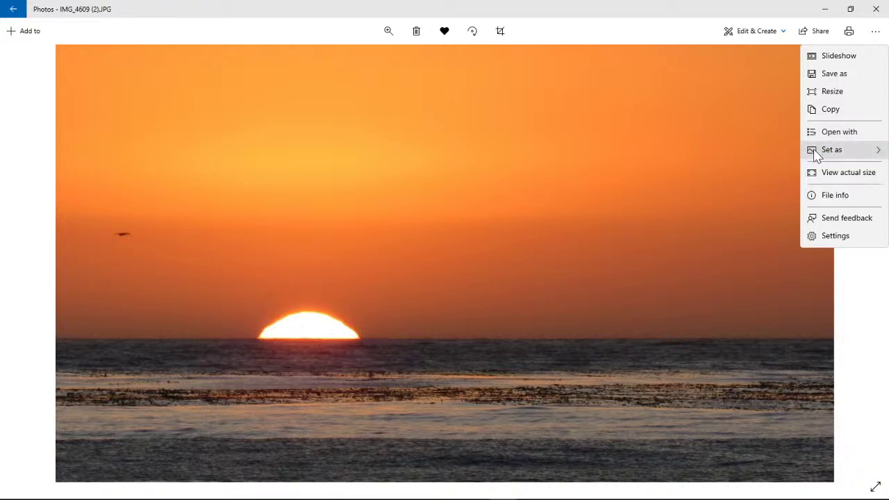
{"action": "mouse_move", "coordinate": [816, 155]}
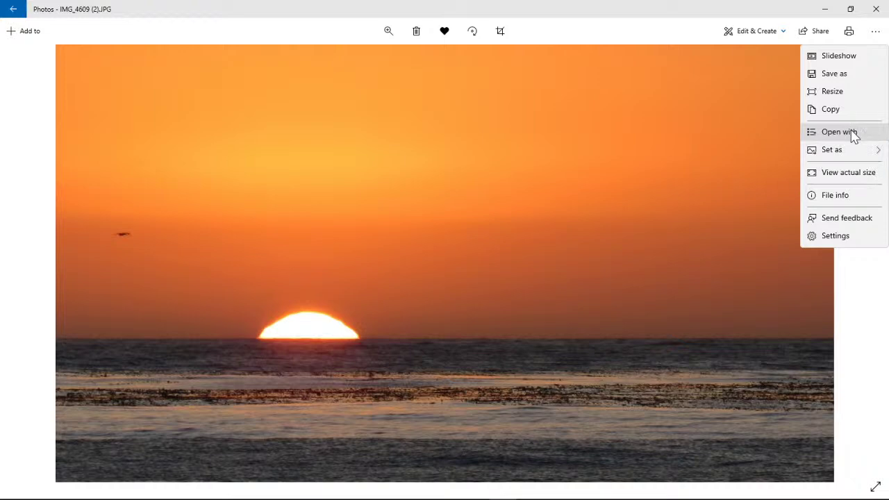
{"action": "left_click", "coordinate": [835, 196]}
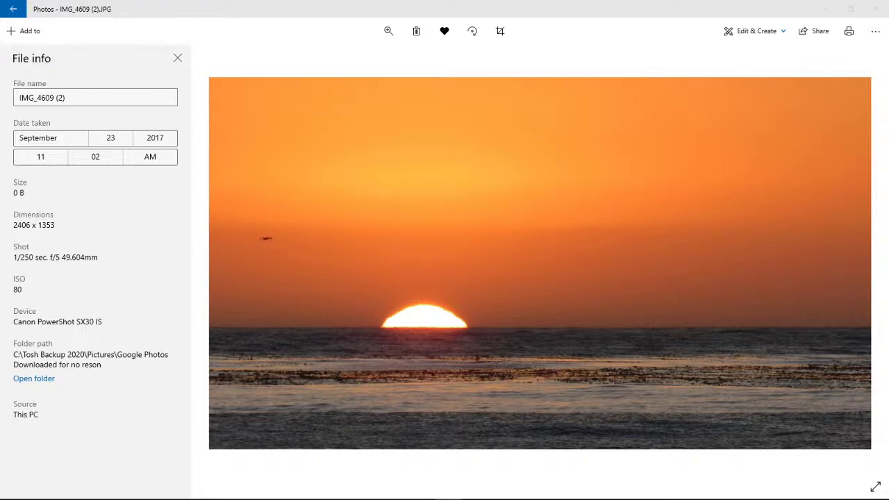
Open the photo's containing folder from the file info, browse its files, and close both the folder and the file info
{"action": "left_click", "coordinate": [36, 381]}
{"action": "left_click_drag", "start_coordinate": [0, 69], "coordinate": [370, 62]}
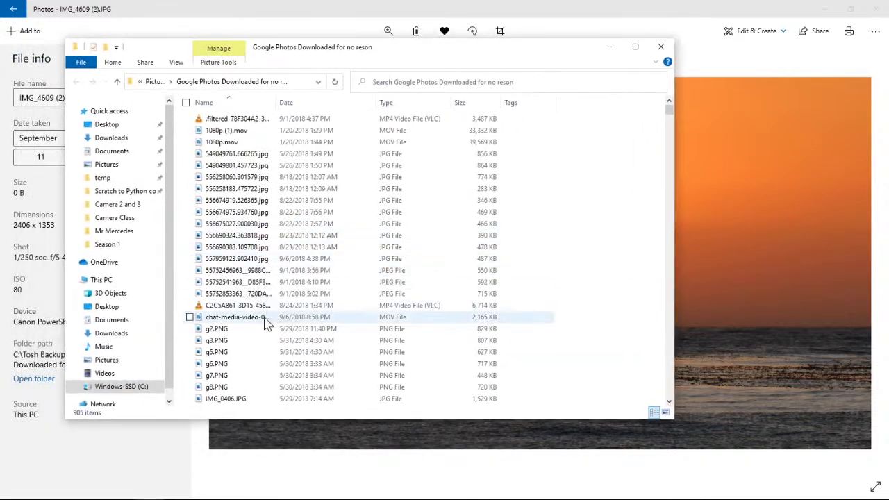
{"action": "scroll", "coordinate": [266, 318], "scroll_direction": "down", "scroll_amount": 15}
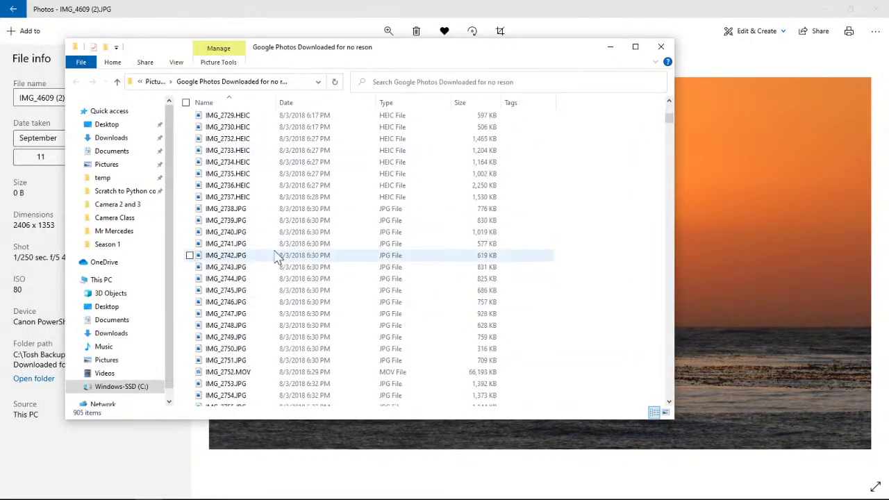
{"action": "left_click", "coordinate": [661, 46]}
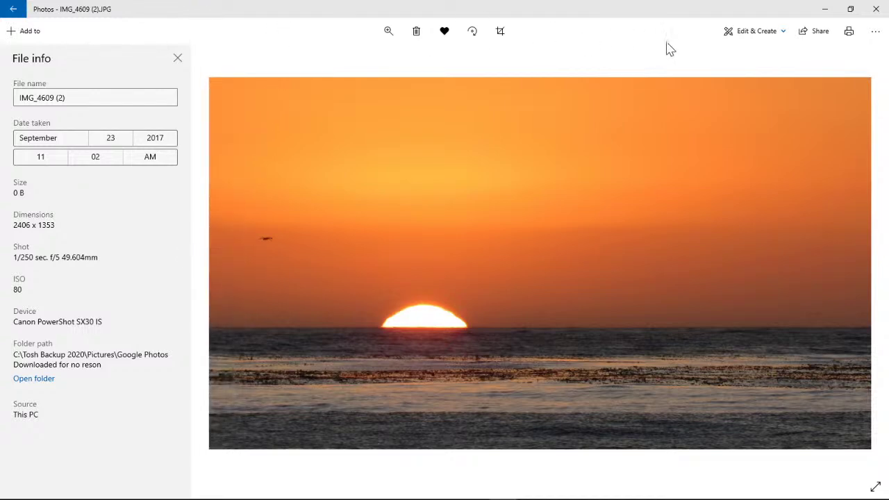
{"action": "left_click", "coordinate": [180, 63]}
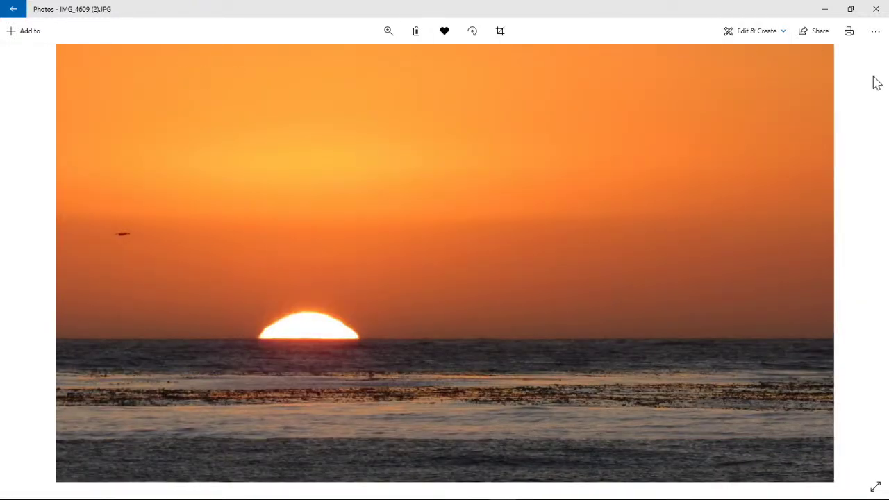
Review the Photos settings from Sources through About this app, and return to the sunset photo
{"action": "left_click", "coordinate": [876, 31]}
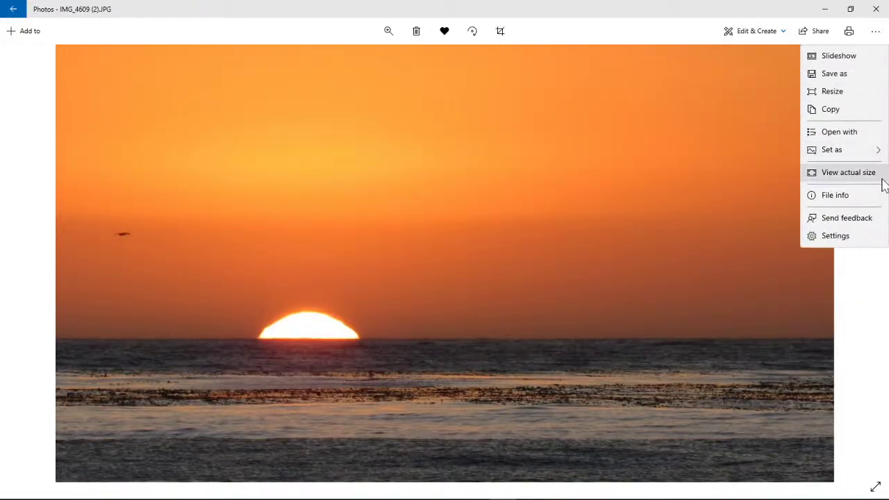
{"action": "left_click", "coordinate": [832, 243]}
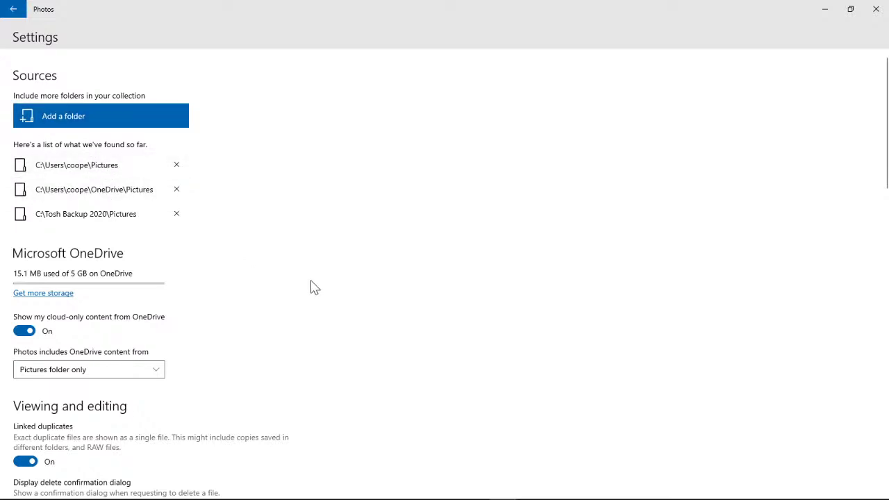
{"action": "scroll", "coordinate": [323, 282], "scroll_direction": "down", "scroll_amount": 3}
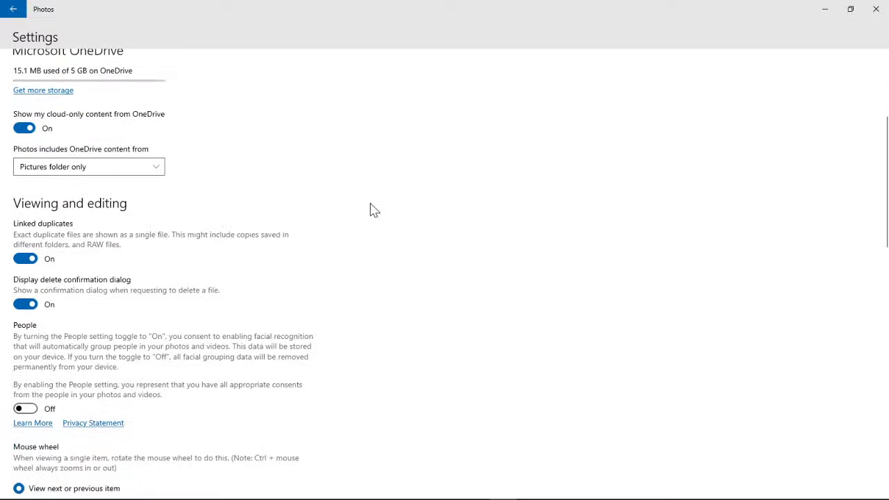
{"action": "scroll", "coordinate": [410, 255], "scroll_direction": "down", "scroll_amount": 3}
{"action": "scroll", "coordinate": [410, 254], "scroll_direction": "down", "scroll_amount": 3}
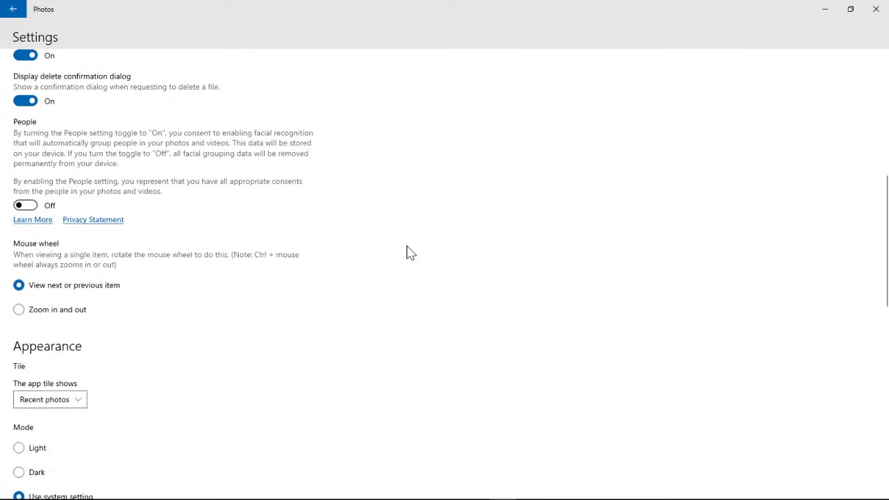
{"action": "scroll", "coordinate": [406, 250], "scroll_direction": "down", "scroll_amount": 2}
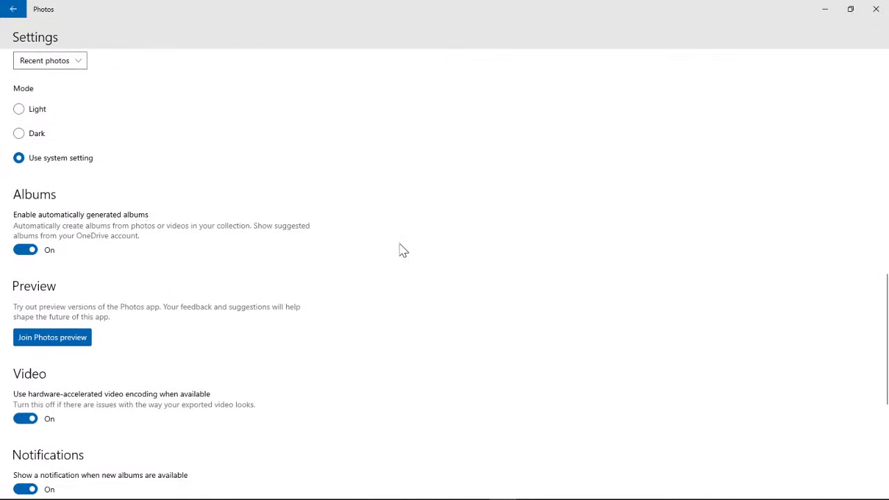
{"action": "scroll", "coordinate": [401, 250], "scroll_direction": "down", "scroll_amount": 1}
{"action": "scroll", "coordinate": [397, 249], "scroll_direction": "down", "scroll_amount": 3}
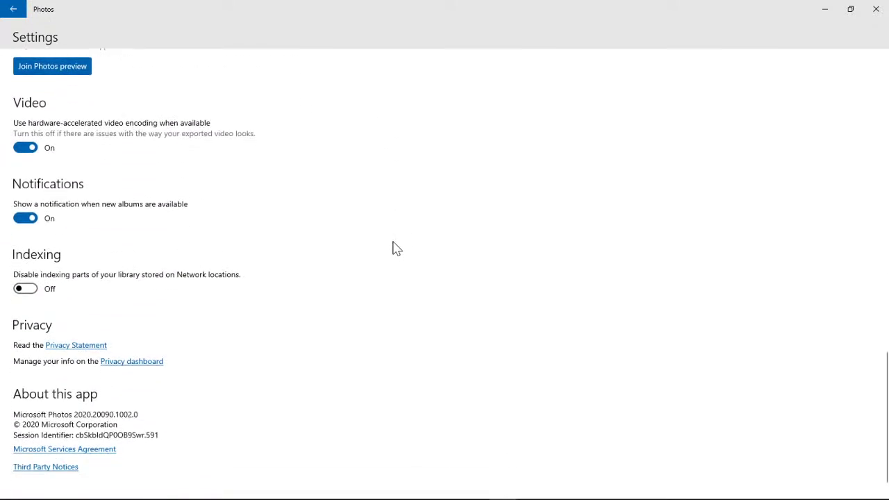
{"action": "scroll", "coordinate": [393, 250], "scroll_direction": "down", "scroll_amount": 1}
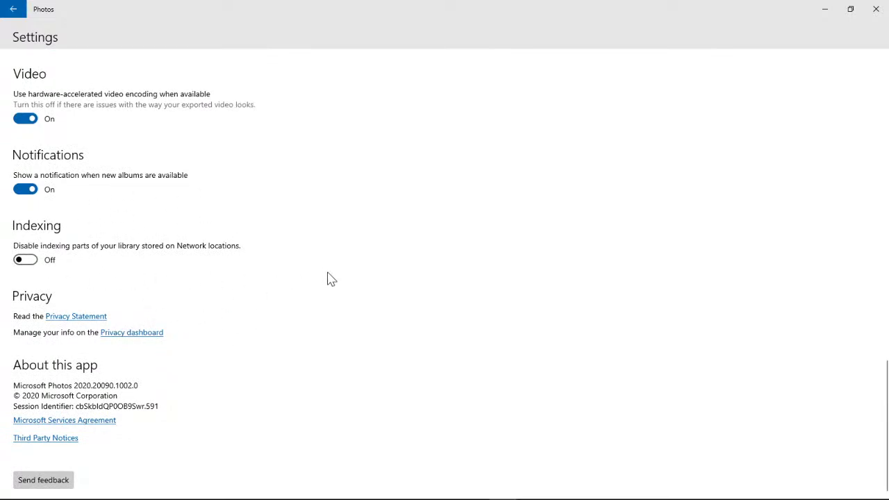
{"action": "scroll", "coordinate": [334, 278], "scroll_direction": "up", "scroll_amount": 10}
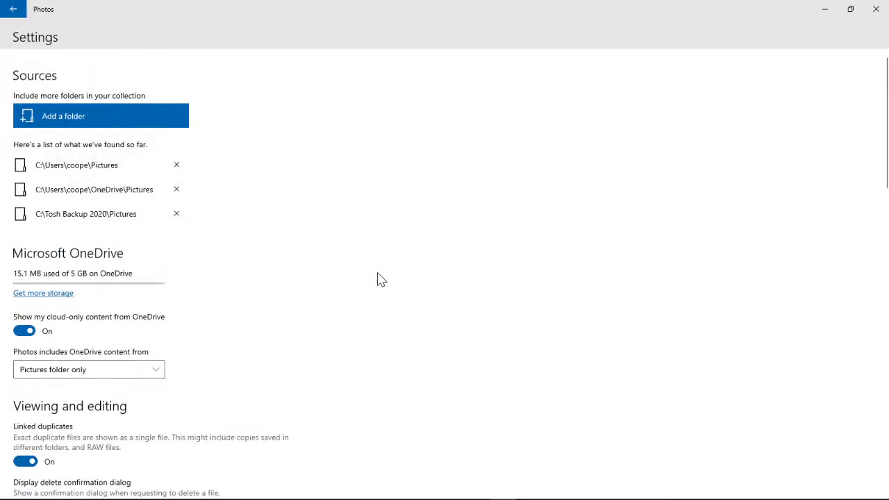
{"action": "left_click", "coordinate": [13, 9]}
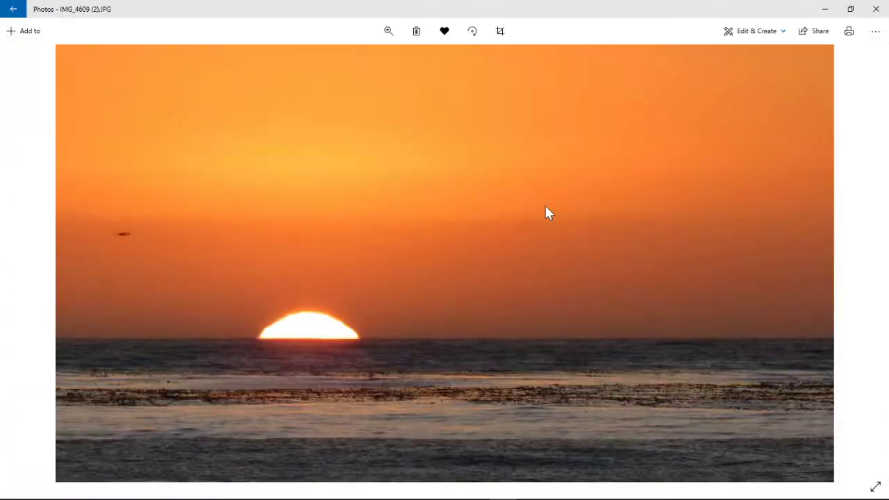
View the neighbouring photo and come back to the sunset, and review the Edit & Create options without choosing one
{"action": "key", "text": "Right"}
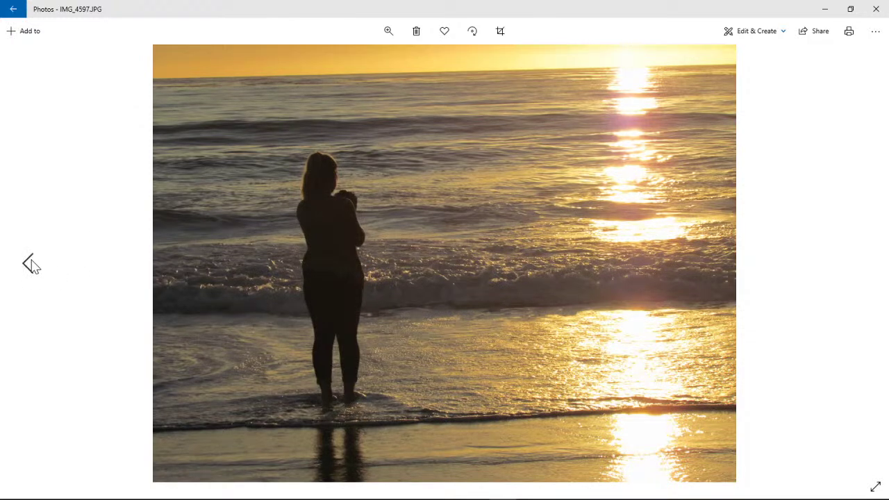
{"action": "left_click", "coordinate": [30, 262]}
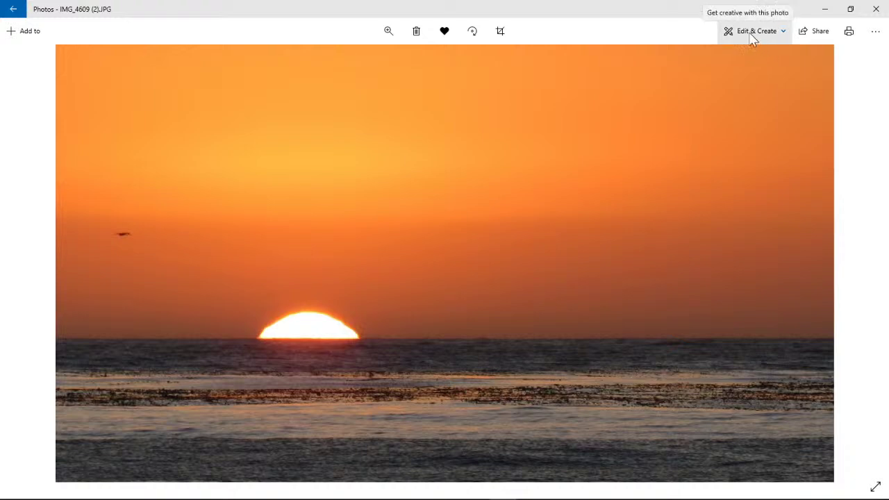
{"action": "left_click", "coordinate": [785, 35]}
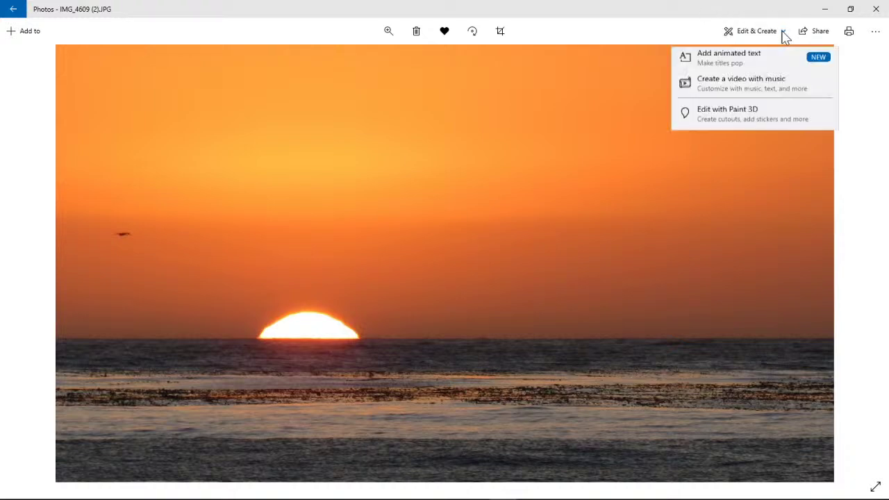
{"action": "left_click", "coordinate": [683, 36]}
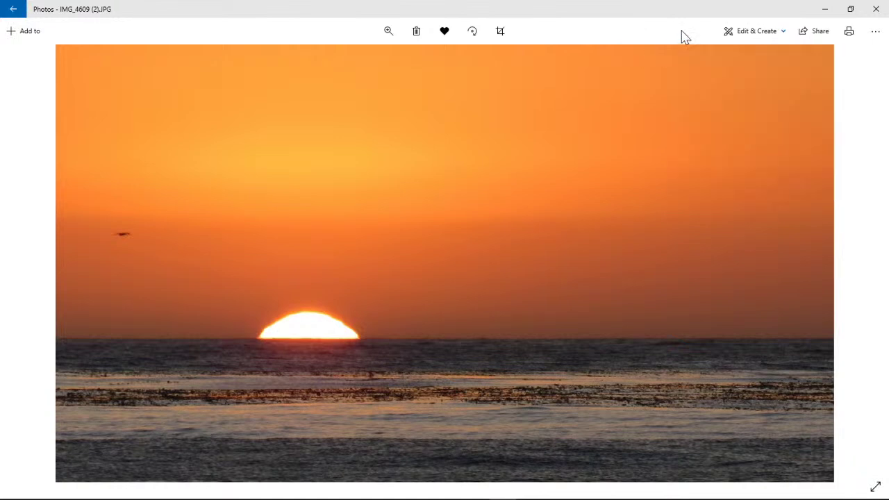
{"action": "left_click", "coordinate": [783, 33]}
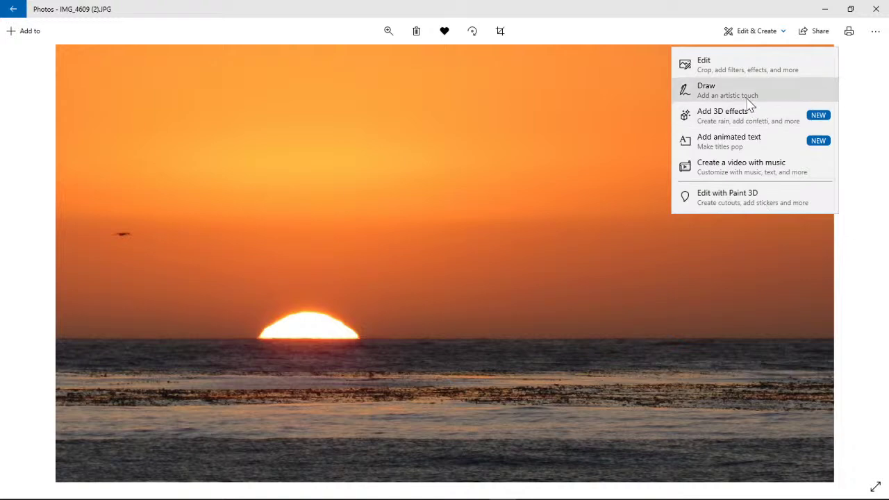
{"action": "left_click", "coordinate": [698, 26]}
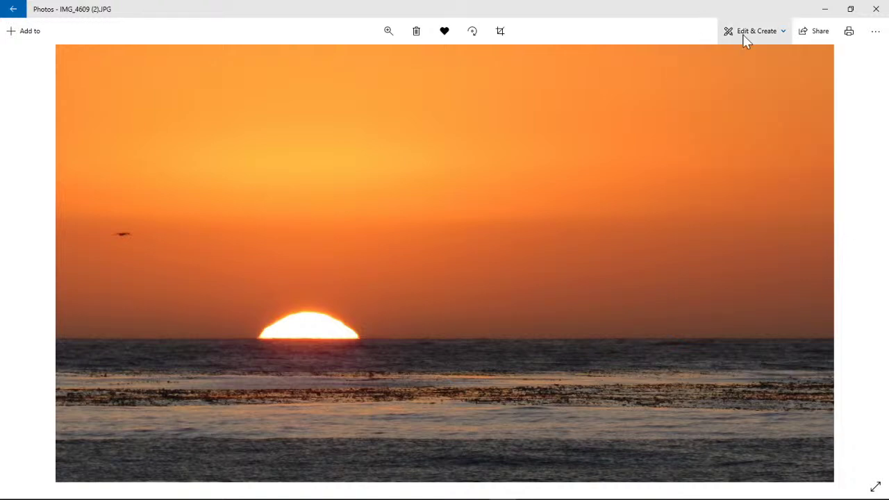
Open the sunset photo for editing and display the available filters
{"action": "left_click", "coordinate": [744, 35]}
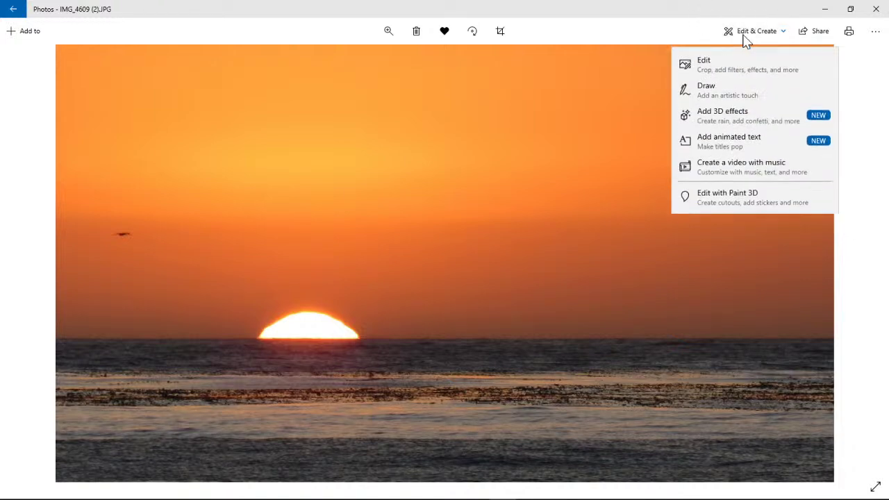
{"action": "left_click", "coordinate": [713, 73]}
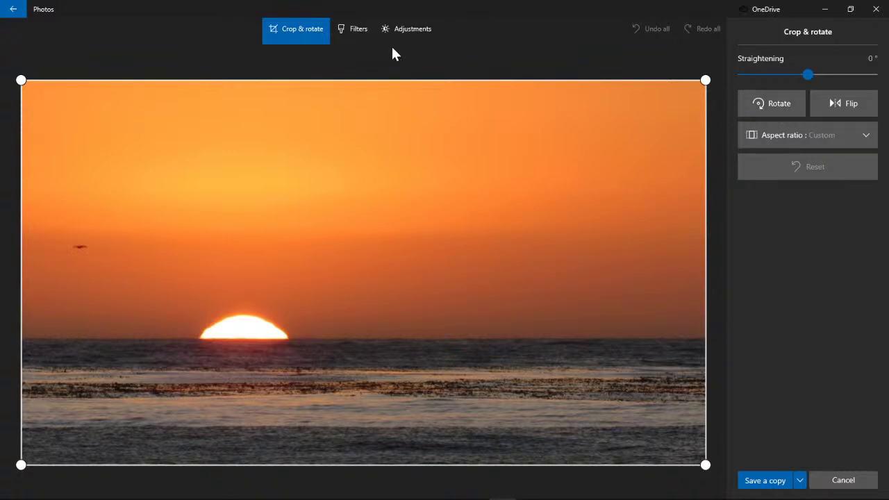
{"action": "left_click", "coordinate": [352, 32]}
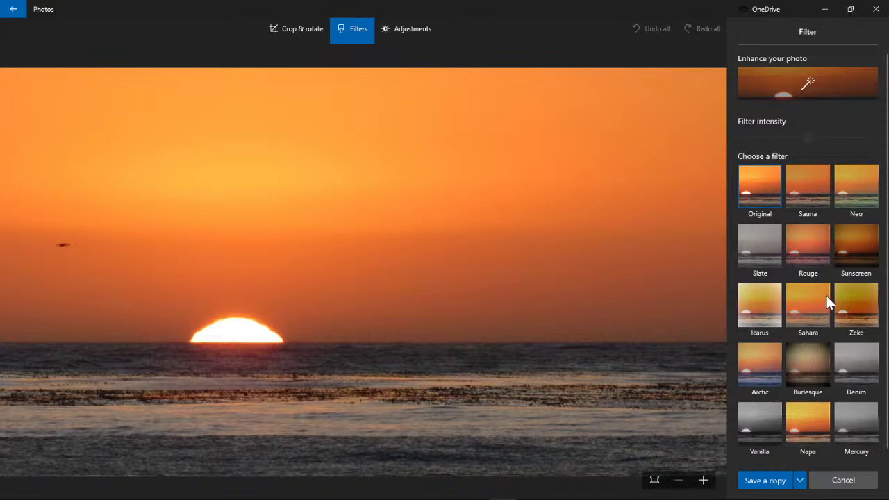
Try the Sauna, Rouge, Slate, Sunscreen and Neo filters on the sunset photo, and restore the Original look
{"action": "left_click", "coordinate": [807, 195]}
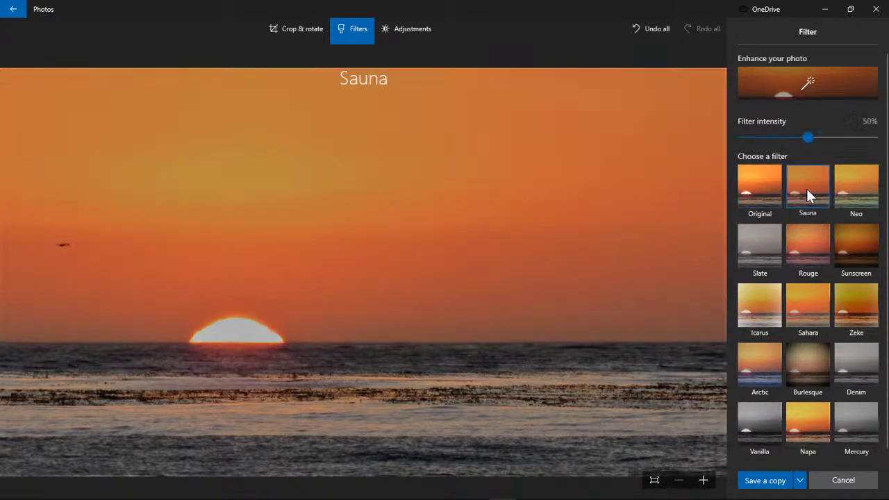
{"action": "left_click", "coordinate": [801, 233]}
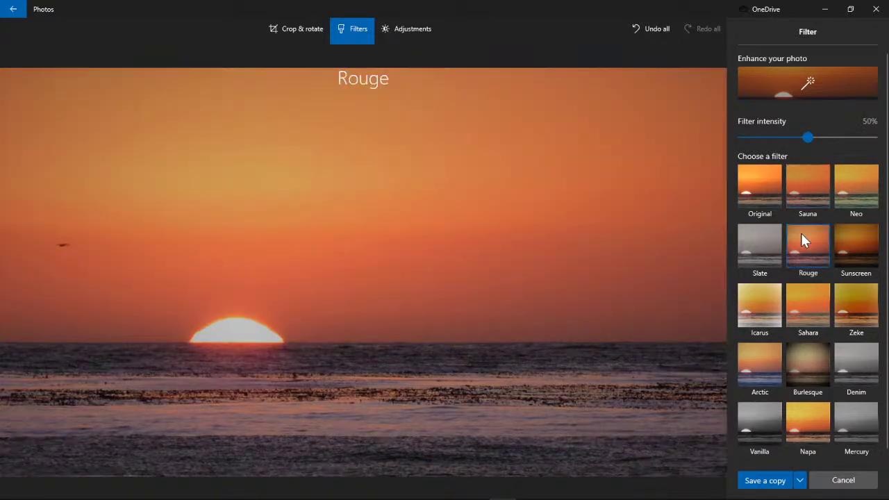
{"action": "left_click", "coordinate": [772, 249]}
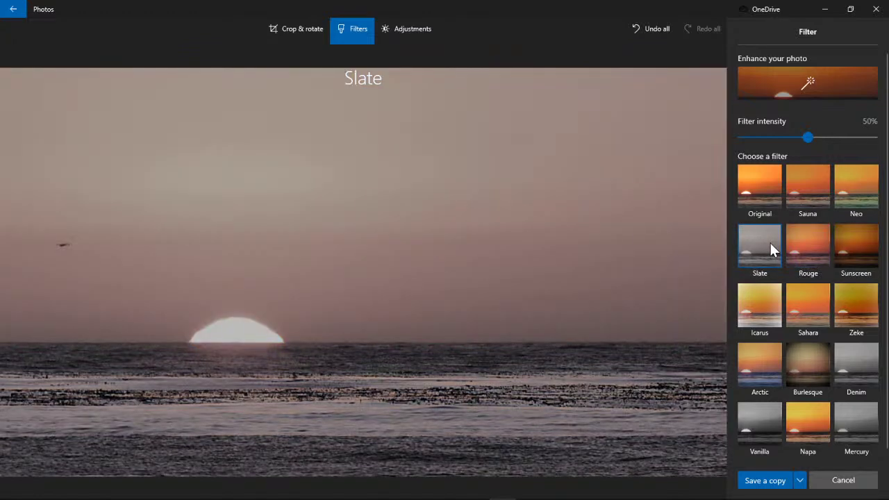
{"action": "left_click", "coordinate": [863, 242]}
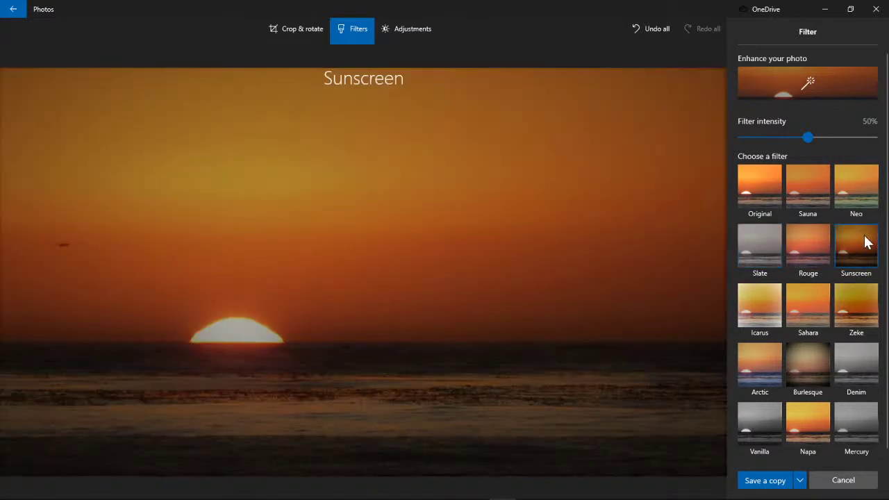
{"action": "left_click", "coordinate": [865, 193]}
{"action": "left_click", "coordinate": [771, 191]}
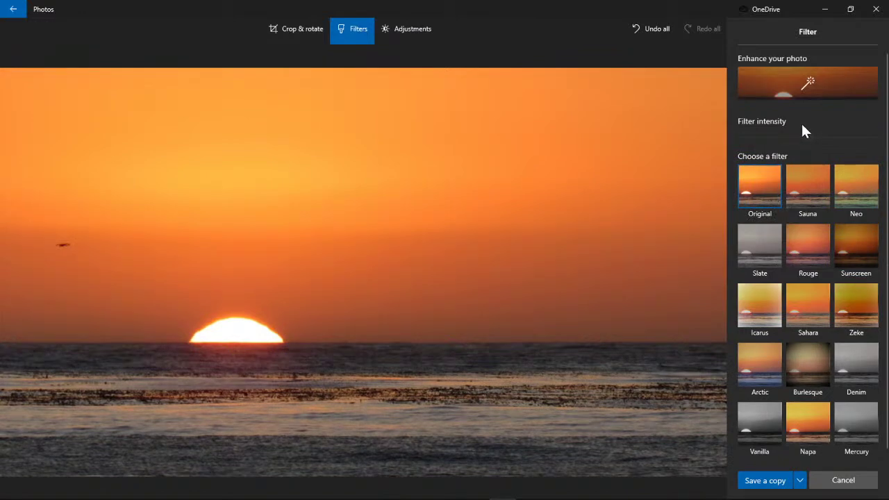
Try enhancing the sunset photo with the enhancement level reduced to 20, and undo all edits
{"action": "left_click", "coordinate": [804, 84]}
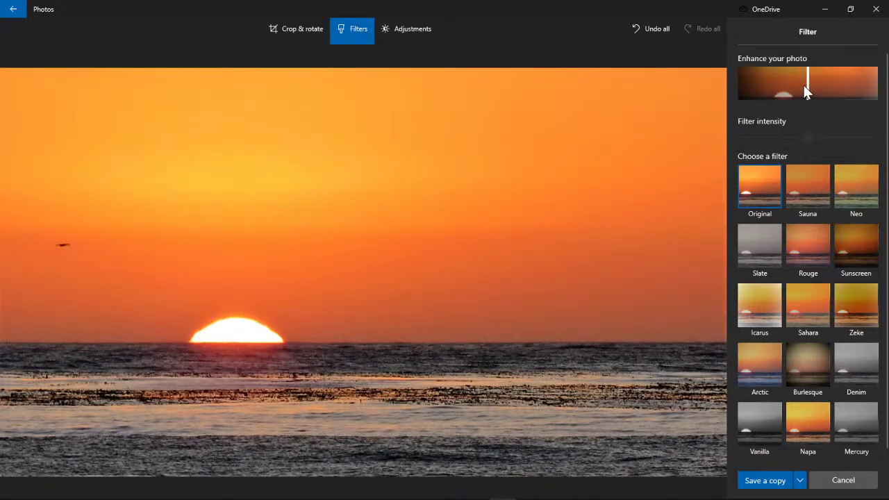
{"action": "left_click_drag", "start_coordinate": [809, 89], "coordinate": [767, 97]}
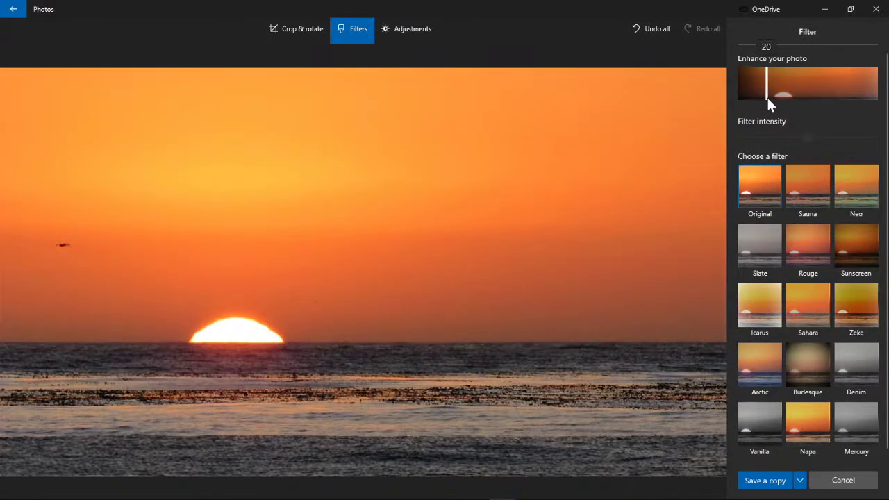
{"action": "left_click", "coordinate": [647, 30]}
Try the Rouge, Sahara, Icarus, Arctic, Burlesque and Denim filters on the sunset photo
{"action": "left_click", "coordinate": [809, 241]}
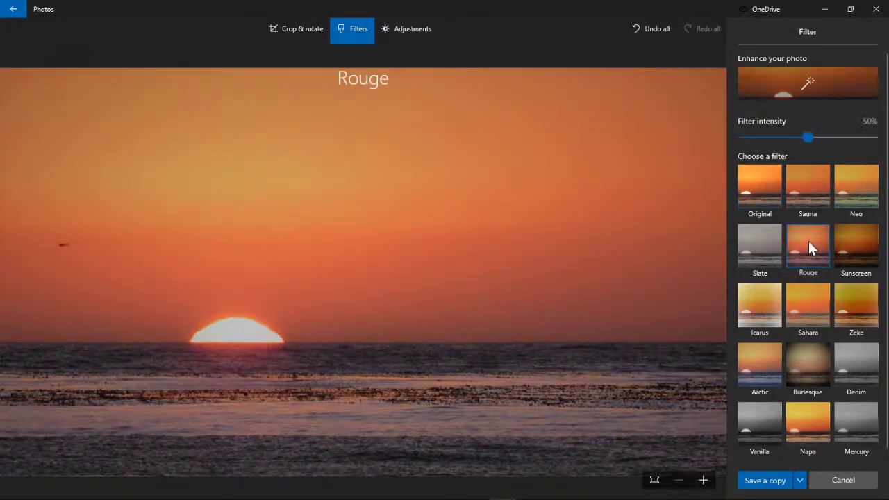
{"action": "left_click", "coordinate": [809, 303]}
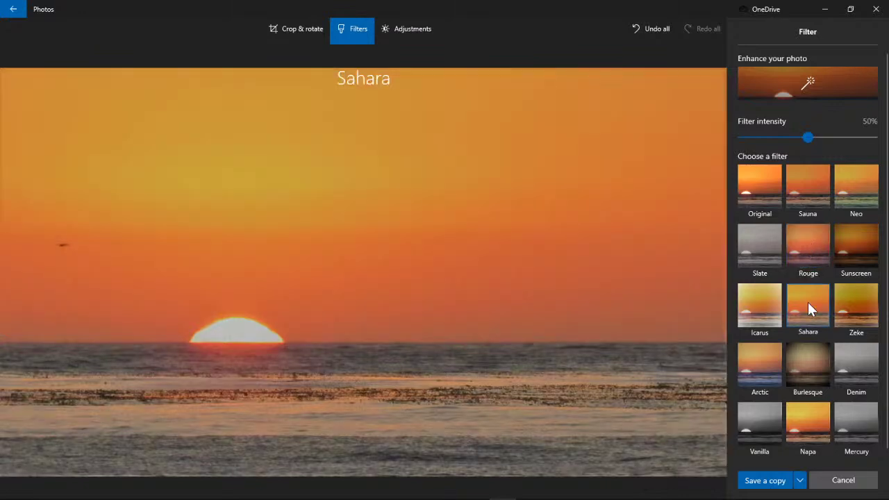
{"action": "left_click", "coordinate": [768, 304]}
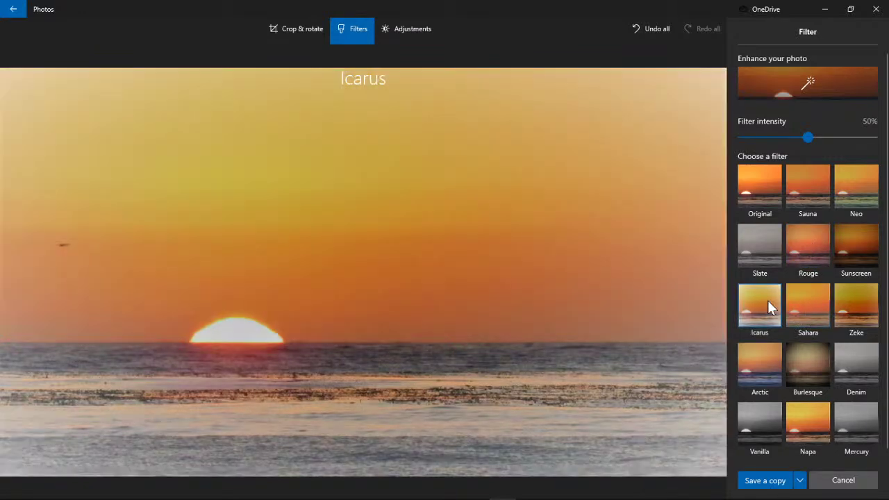
{"action": "left_click", "coordinate": [766, 349]}
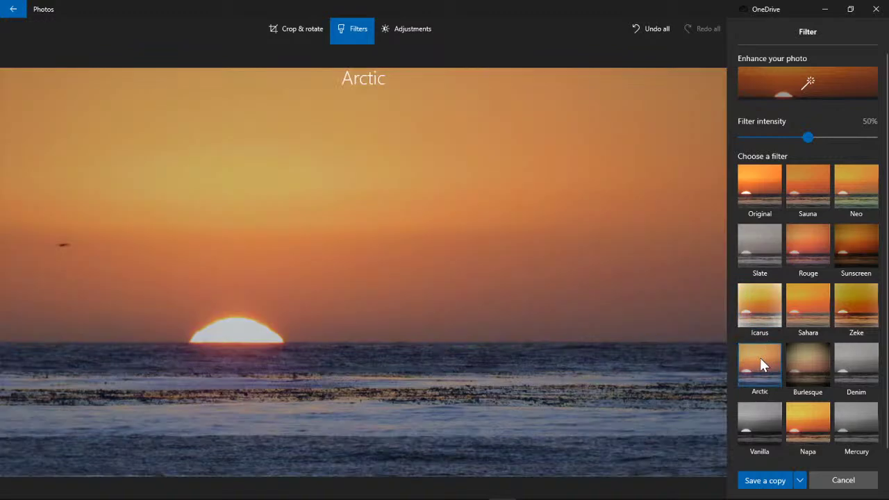
{"action": "left_click", "coordinate": [797, 361]}
{"action": "left_click", "coordinate": [862, 367]}
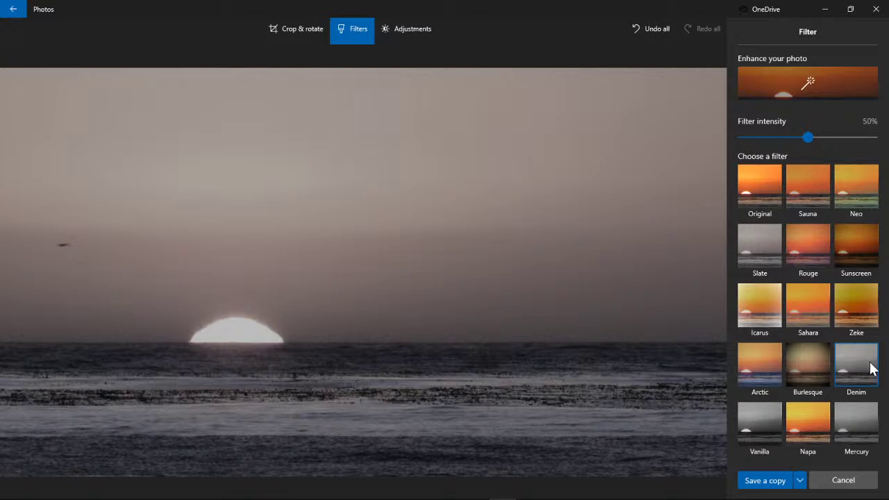
Try the Mercury, Napa, Vanilla, Arctic and Burlesque filters, and set the photo back to Original
{"action": "scroll", "coordinate": [843, 393], "scroll_direction": "down", "scroll_amount": 1}
{"action": "left_click", "coordinate": [839, 412]}
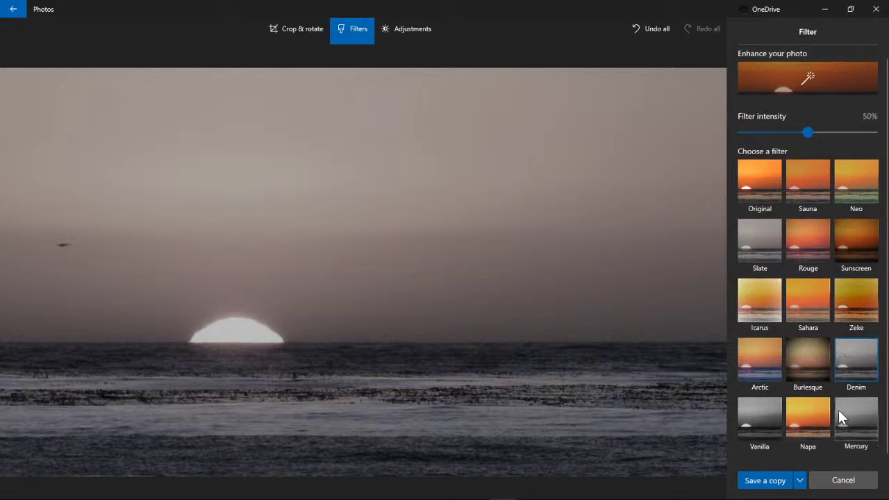
{"action": "left_click", "coordinate": [812, 408]}
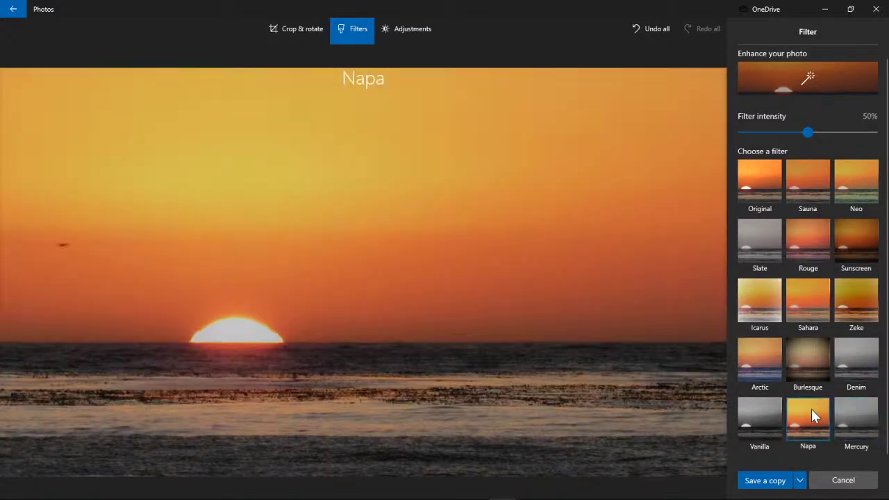
{"action": "left_click", "coordinate": [767, 411]}
{"action": "left_click", "coordinate": [764, 375]}
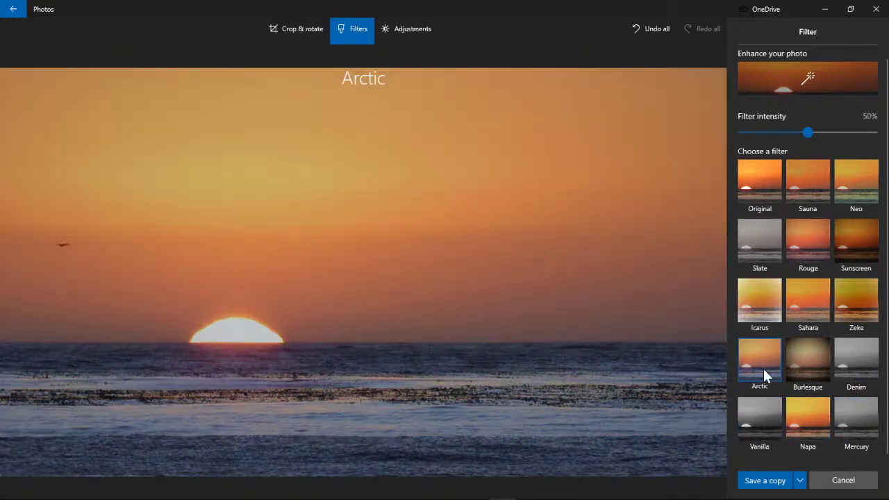
{"action": "left_click", "coordinate": [808, 355]}
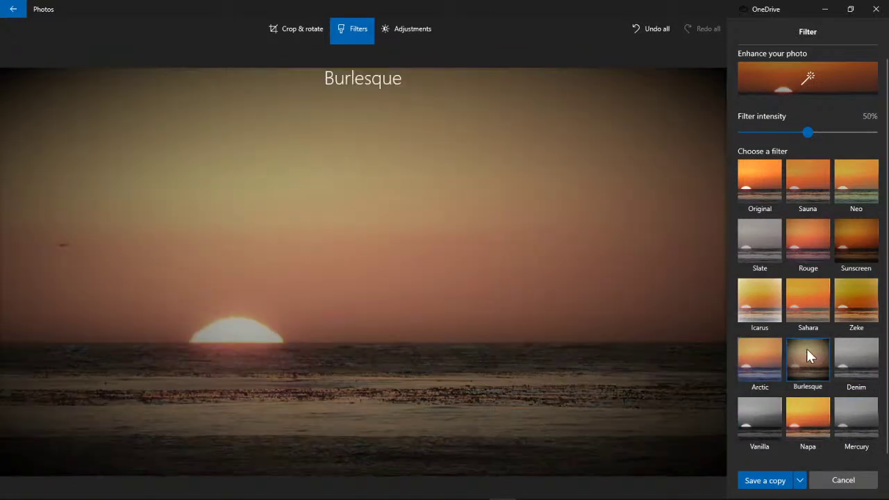
{"action": "left_click", "coordinate": [768, 185]}
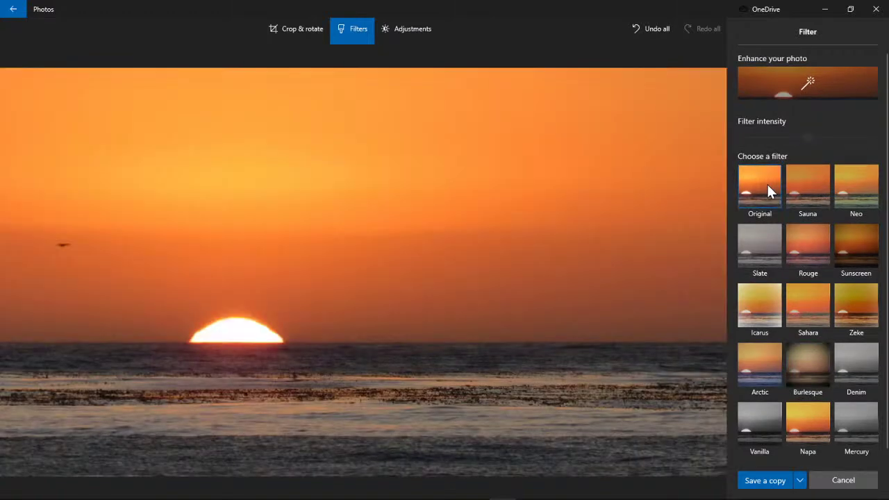
Try the Sauna filter on the sunset photo with the filter intensity at 94%, and undo all edits
{"action": "left_click", "coordinate": [813, 185]}
{"action": "left_click", "coordinate": [650, 31]}
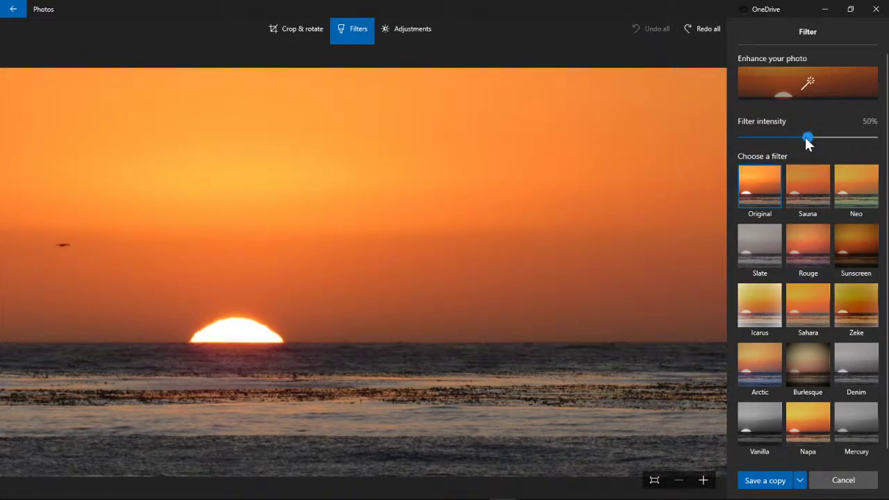
{"action": "left_click_drag", "start_coordinate": [807, 137], "coordinate": [866, 137]}
{"action": "left_click", "coordinate": [810, 183]}
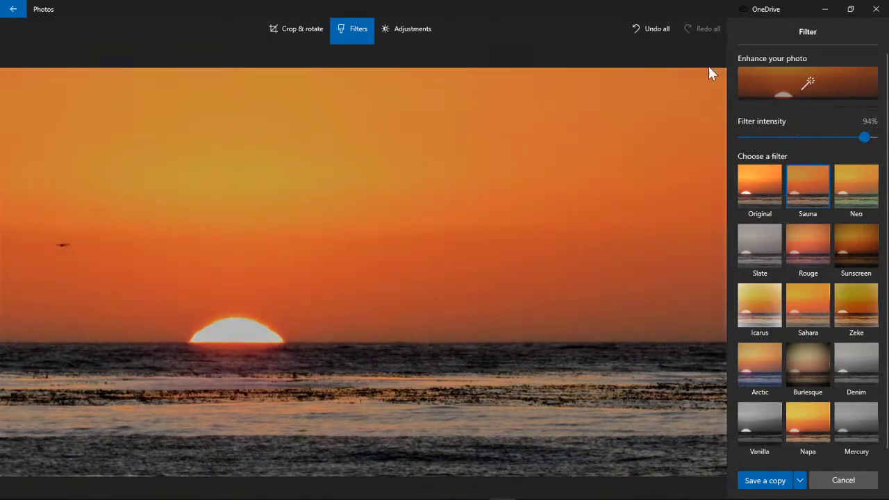
{"action": "left_click", "coordinate": [652, 30]}
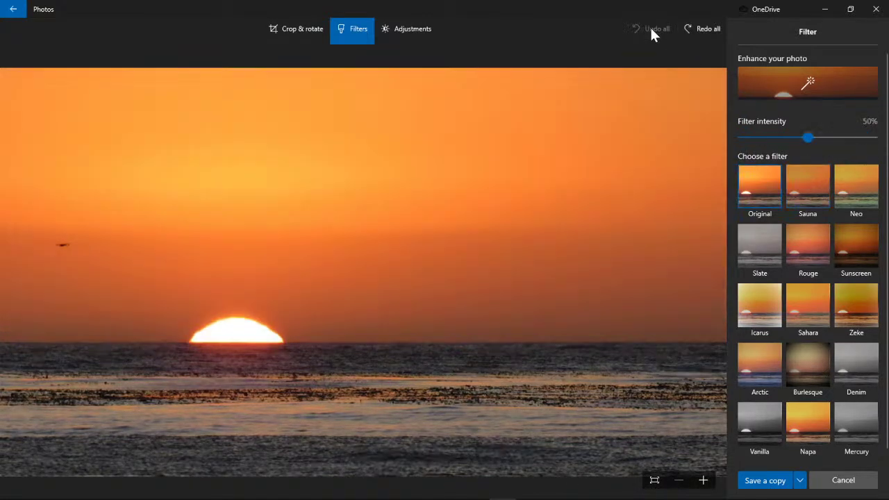
Try adjusting the sunset photo with Light at -10 and Color at -24, and undo all edits
{"action": "left_click", "coordinate": [406, 35]}
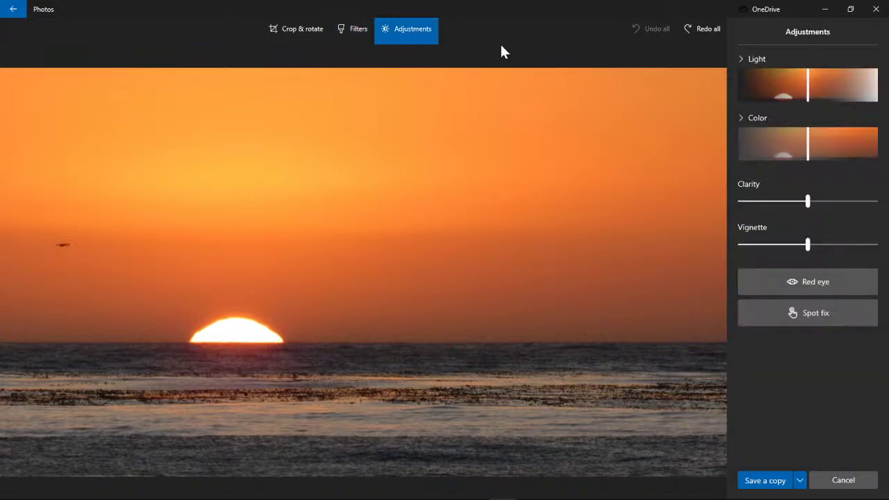
{"action": "left_click", "coordinate": [352, 32]}
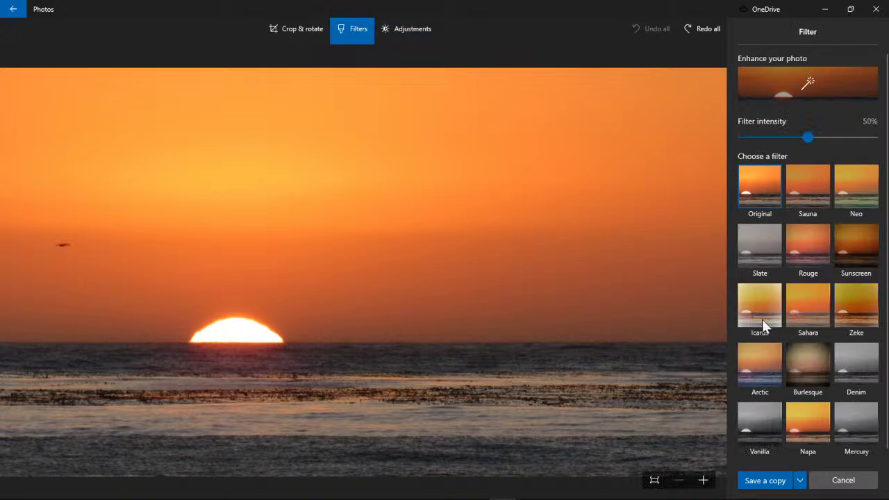
{"action": "left_click", "coordinate": [407, 23]}
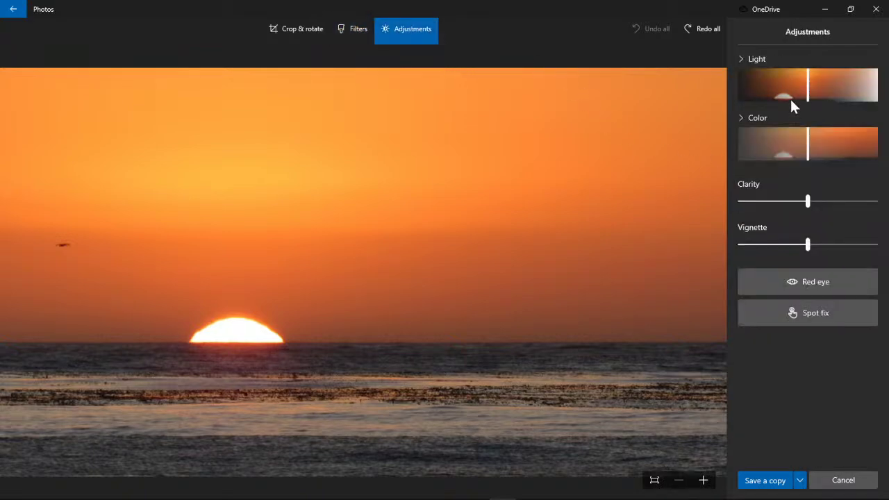
{"action": "mouse_move", "coordinate": [796, 96]}
{"action": "left_mouse_down"}
{"action": "mouse_move", "coordinate": [866, 95]}
{"action": "mouse_move", "coordinate": [738, 86]}
{"action": "mouse_move", "coordinate": [801, 87]}
{"action": "left_mouse_up"}
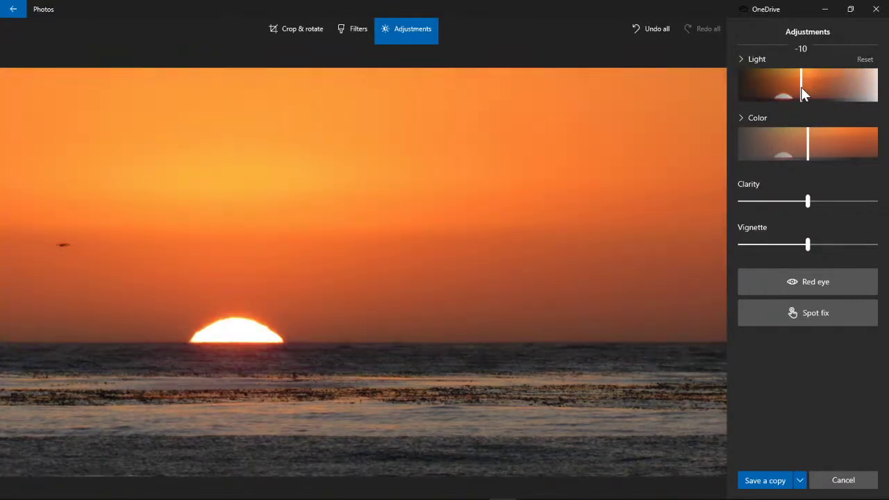
{"action": "left_click_drag", "start_coordinate": [803, 137], "coordinate": [792, 154]}
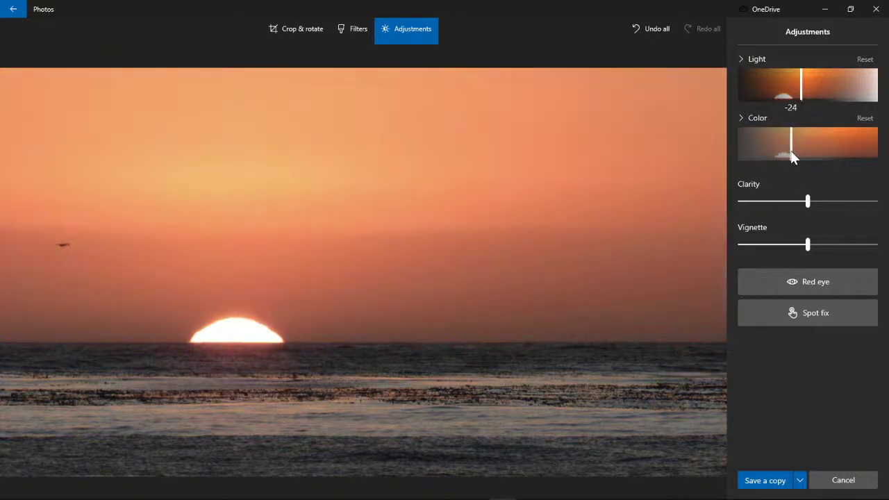
{"action": "left_click", "coordinate": [656, 34]}
Try reducing and then strongly increasing the photo's Color adjustment, undoing all edits after each change
{"action": "left_click_drag", "start_coordinate": [808, 148], "coordinate": [781, 152]}
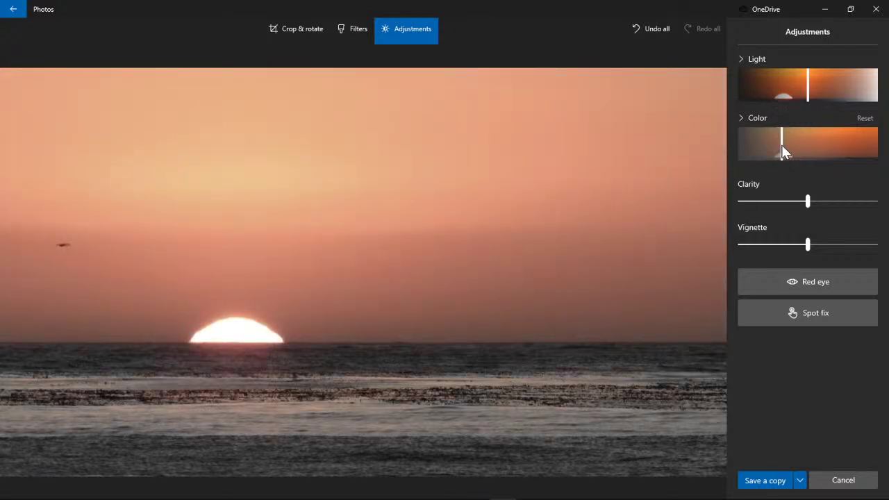
{"action": "left_click", "coordinate": [657, 29]}
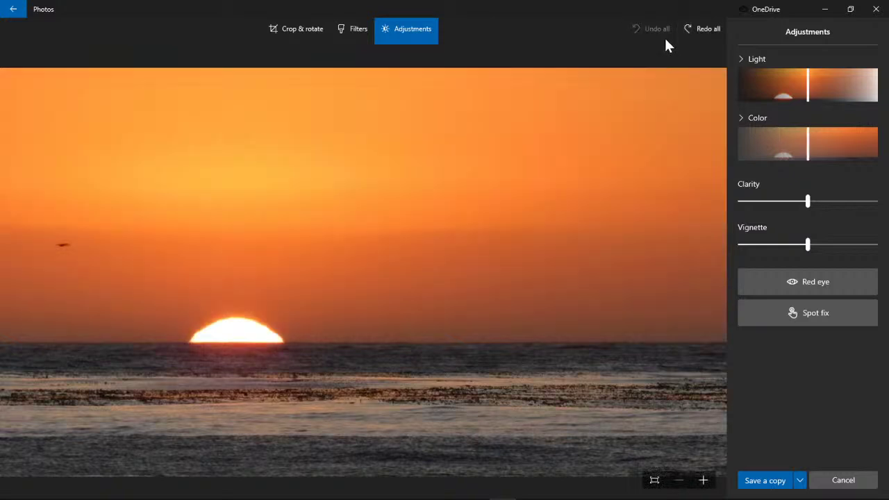
{"action": "left_click_drag", "start_coordinate": [841, 147], "coordinate": [862, 147]}
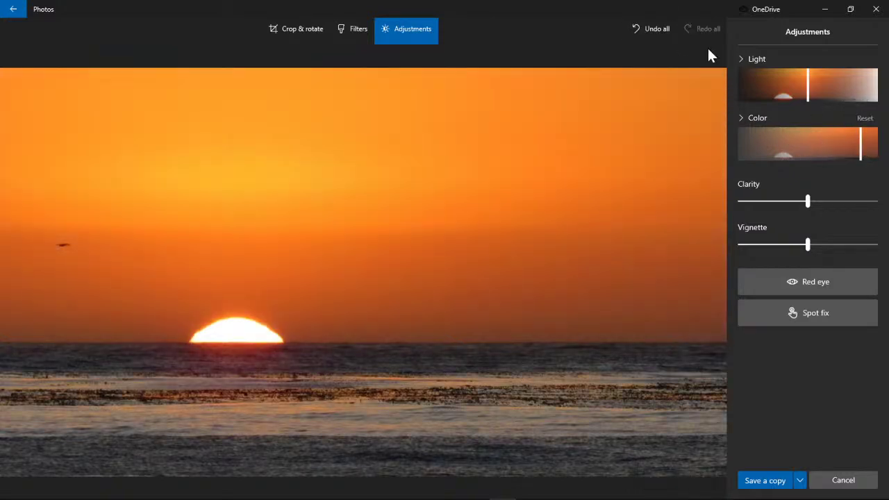
{"action": "left_click", "coordinate": [656, 30]}
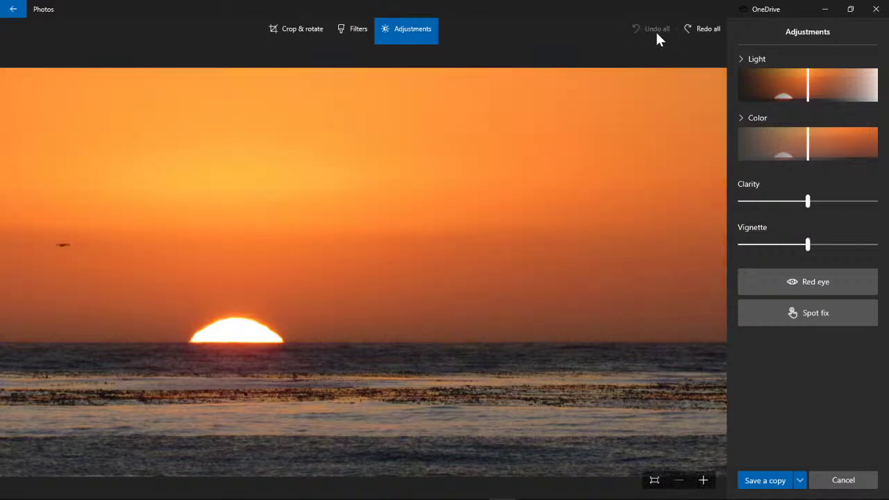
Try raising both the Color and the Light adjustments of the sunset photo, and undo all edits
{"action": "left_click", "coordinate": [855, 141]}
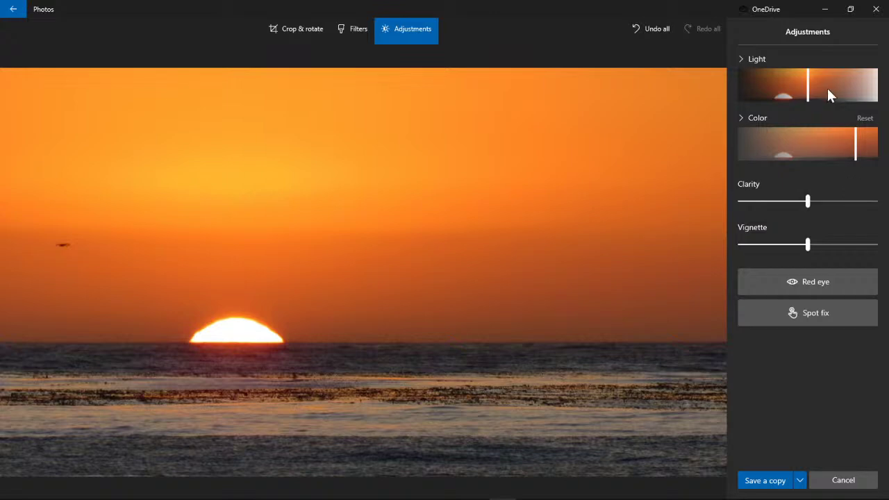
{"action": "mouse_move", "coordinate": [814, 92]}
{"action": "left_mouse_down"}
{"action": "mouse_move", "coordinate": [852, 91]}
{"action": "mouse_move", "coordinate": [745, 87]}
{"action": "mouse_move", "coordinate": [826, 91]}
{"action": "left_mouse_up"}
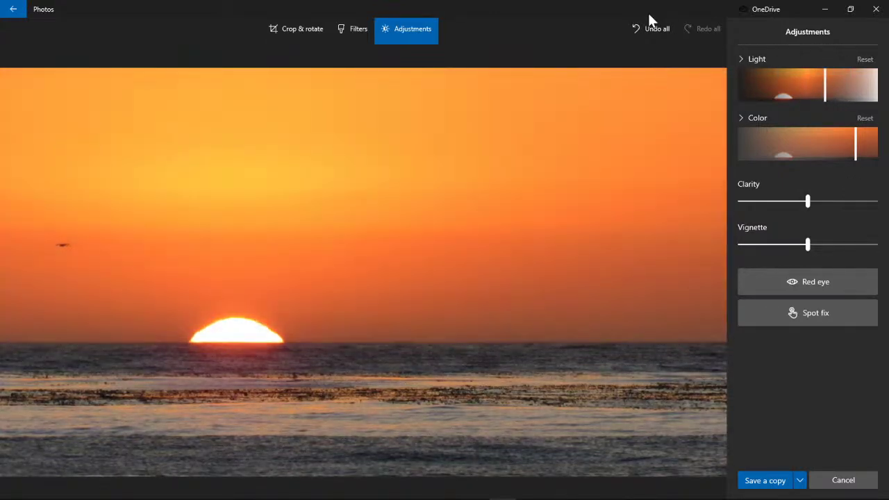
{"action": "left_click", "coordinate": [650, 31]}
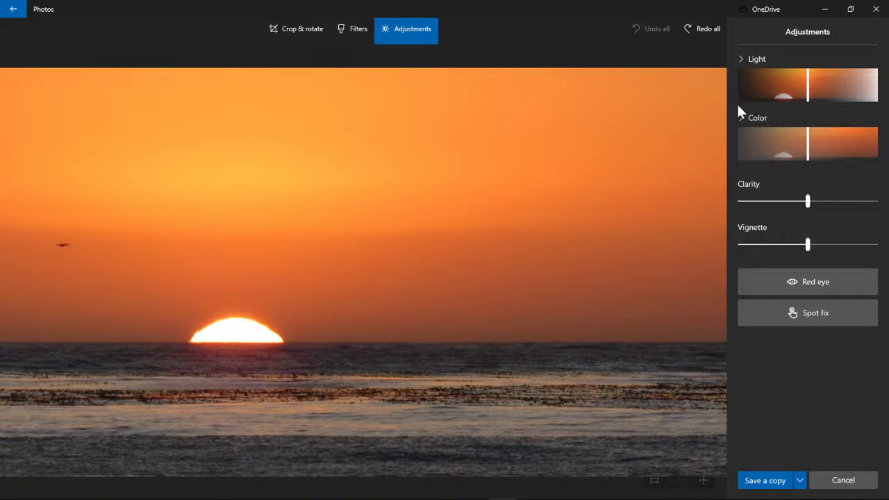
Try Clarity at 100 and a stronger darkening Vignette on the photo, undoing all edits after each
{"action": "left_click_drag", "start_coordinate": [808, 201], "coordinate": [884, 203]}
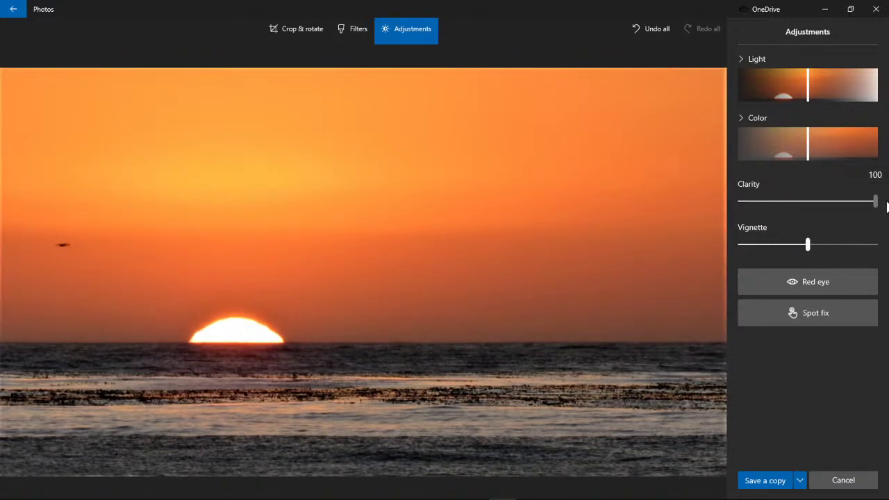
{"action": "left_click", "coordinate": [650, 28]}
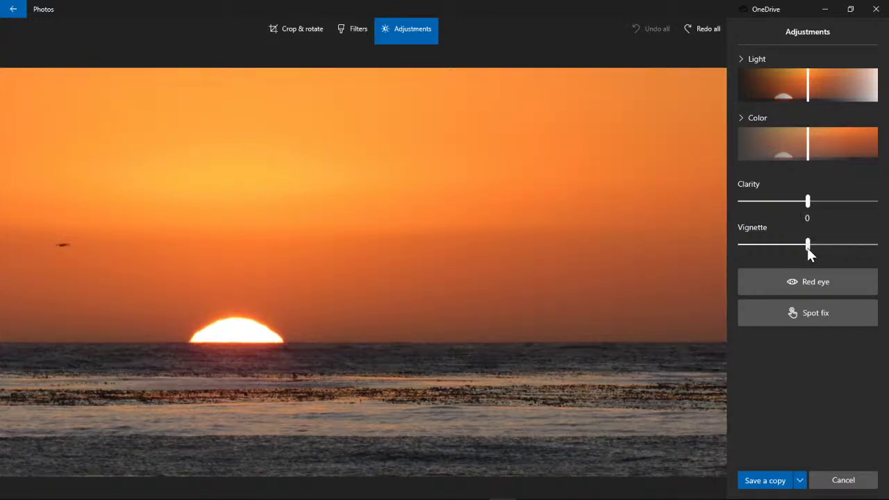
{"action": "left_click_drag", "start_coordinate": [807, 247], "coordinate": [852, 247]}
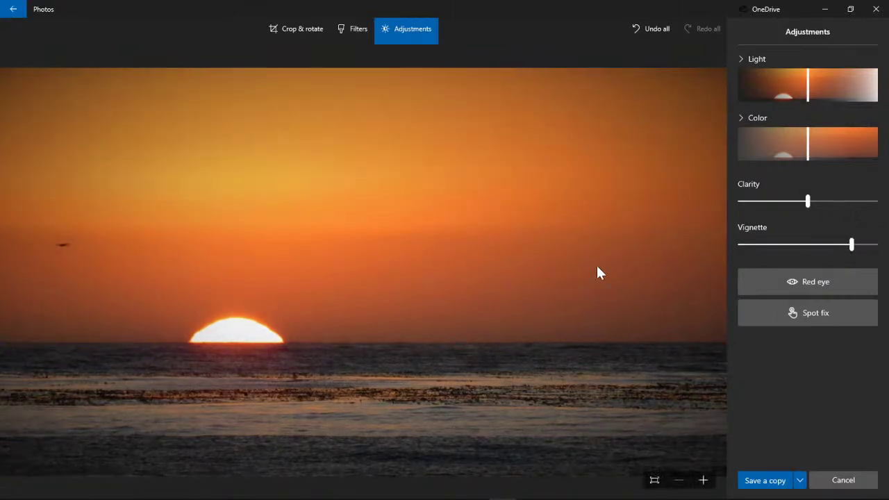
{"action": "left_click_drag", "start_coordinate": [855, 256], "coordinate": [857, 204]}
{"action": "left_click", "coordinate": [661, 30]}
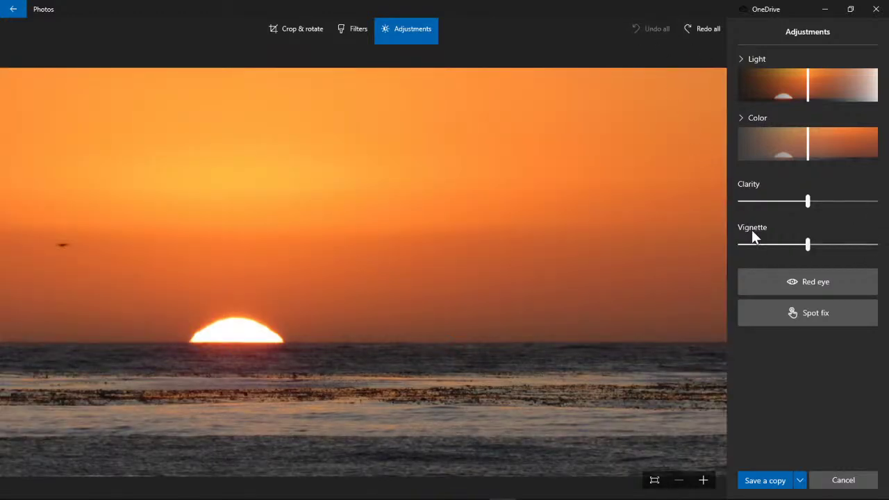
Try the Red eye correction on the sky above the sun, and reset it
{"action": "left_click", "coordinate": [774, 280]}
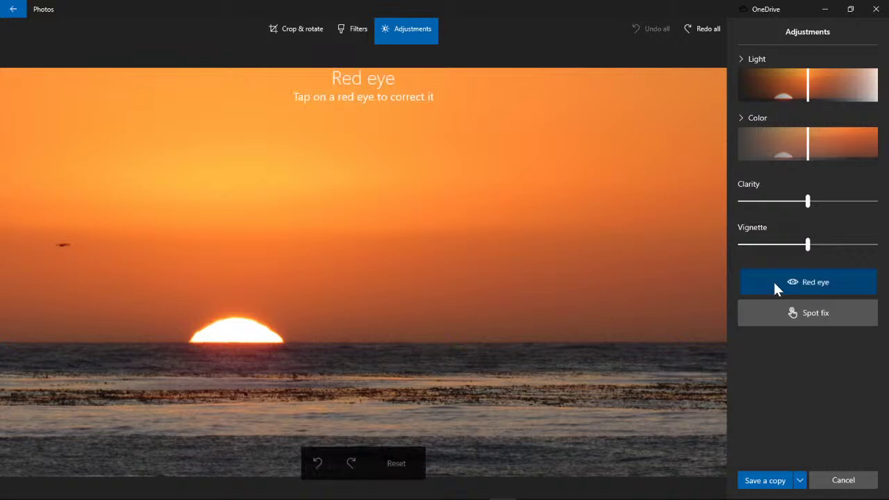
{"action": "left_click", "coordinate": [344, 212]}
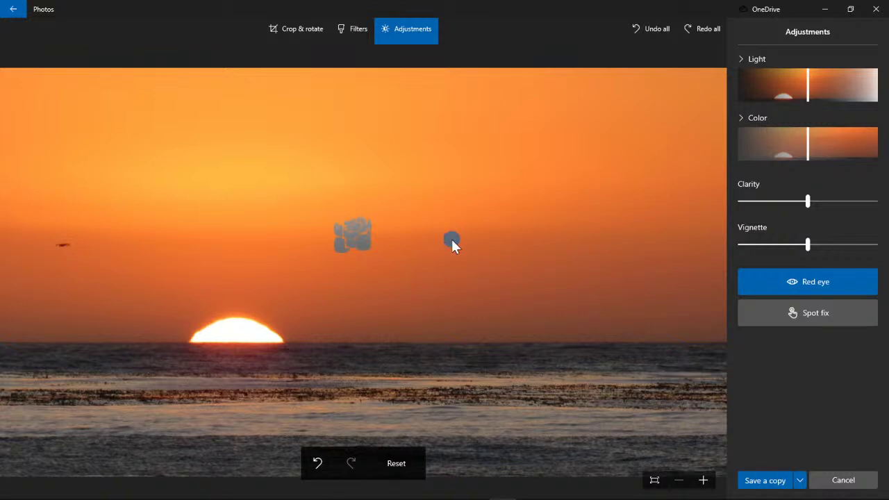
{"action": "left_click", "coordinate": [396, 462]}
{"action": "left_click", "coordinate": [795, 283]}
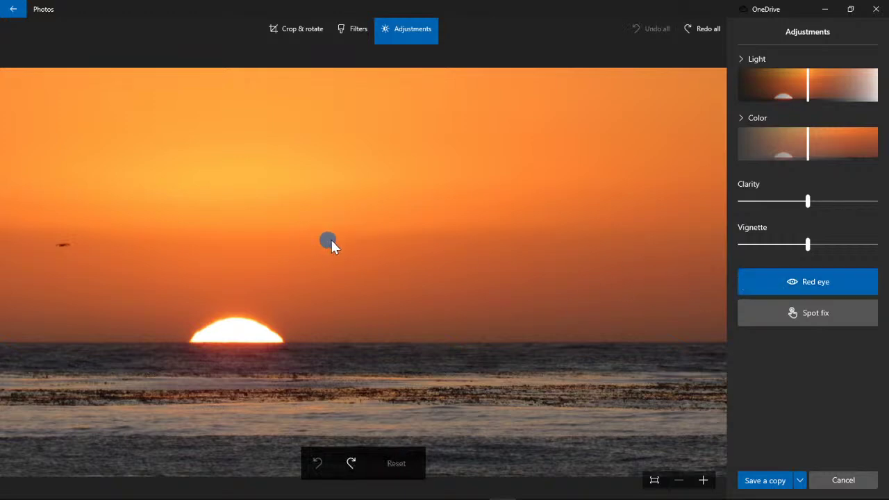
Try the Red eye correction on the sun and the sky at closer magnification, reset it, and fit the photo to the window
{"action": "left_click", "coordinate": [703, 480]}
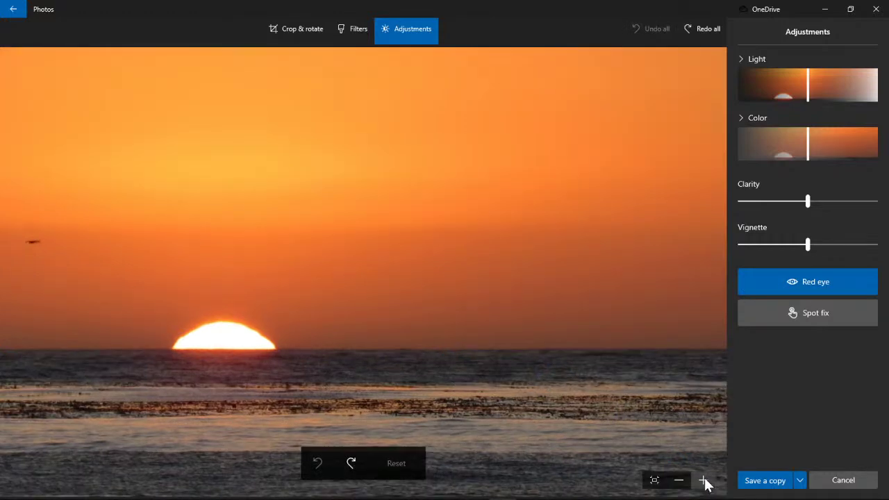
{"action": "left_click", "coordinate": [703, 480]}
{"action": "left_click", "coordinate": [703, 480]}
{"action": "left_click", "coordinate": [703, 480]}
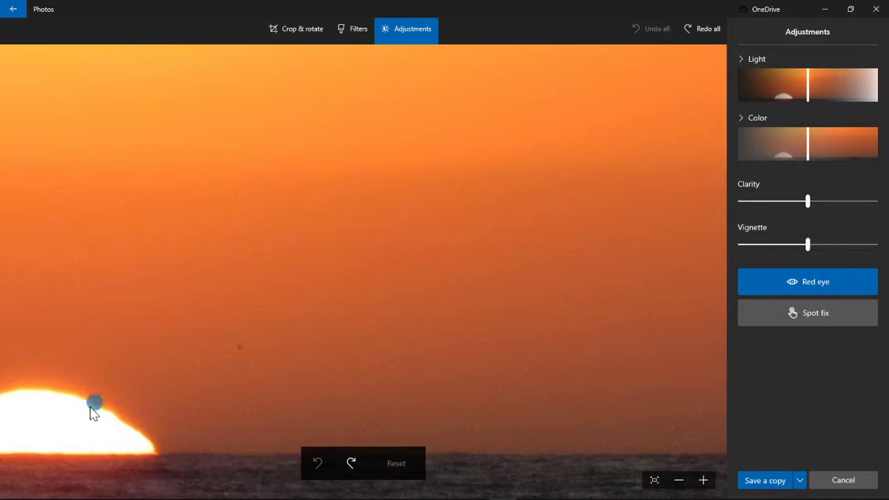
{"action": "left_click", "coordinate": [85, 433]}
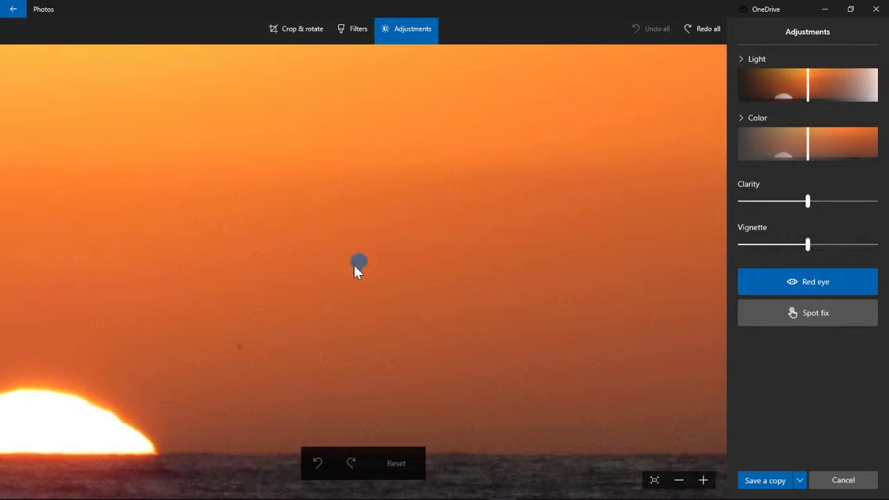
{"action": "left_click", "coordinate": [365, 235]}
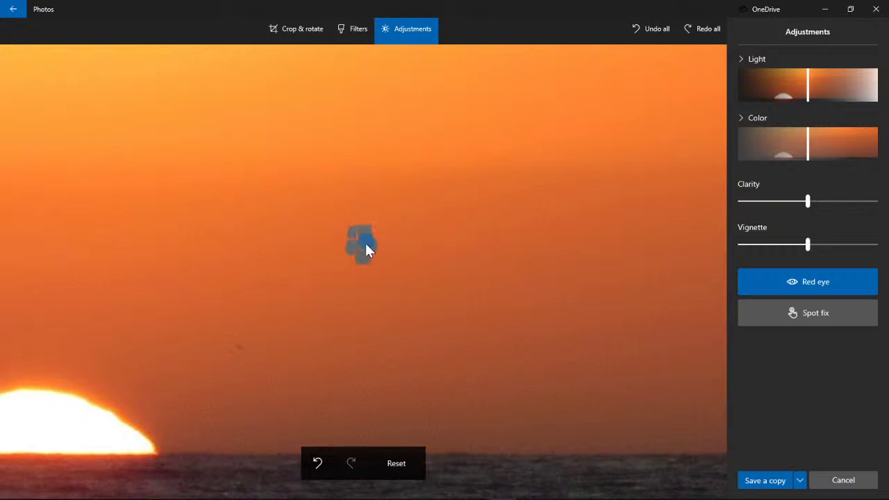
{"action": "left_click", "coordinate": [397, 463]}
{"action": "left_click", "coordinate": [656, 479]}
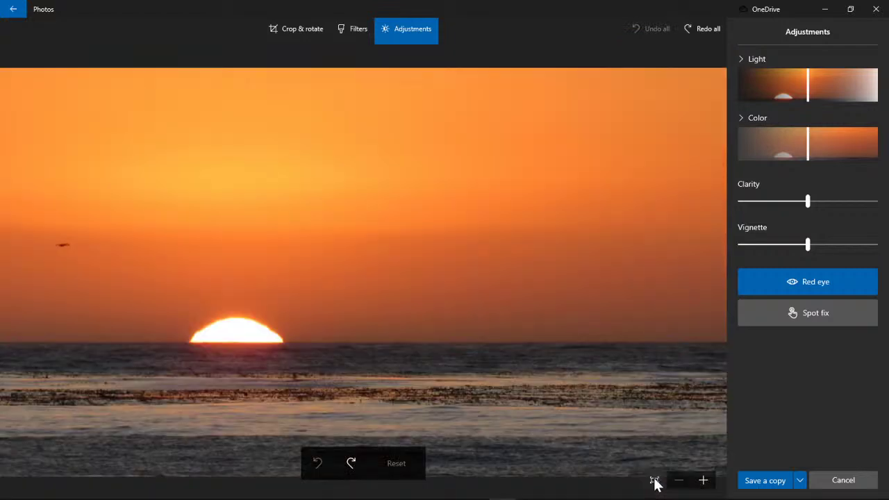
Try Spot fix on the dark patches floating on the water, magnified, and reset the fixes
{"action": "left_click", "coordinate": [787, 320]}
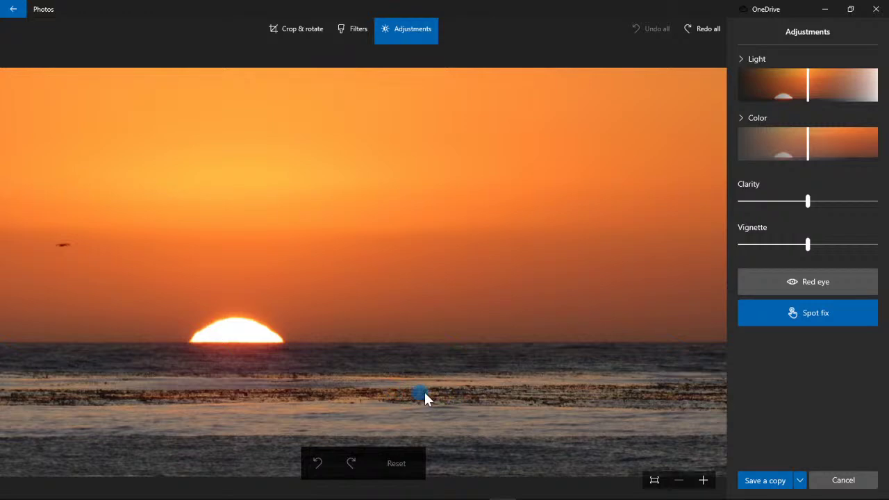
{"action": "left_click", "coordinate": [703, 482]}
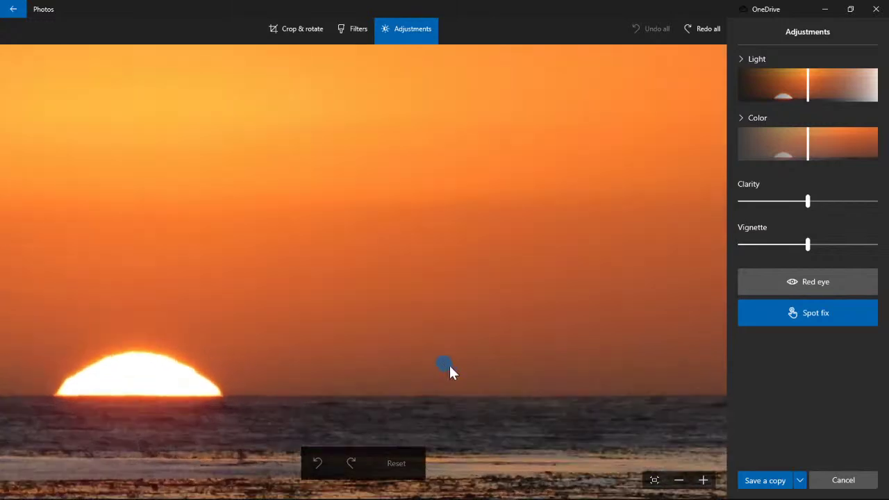
{"action": "left_click", "coordinate": [703, 480]}
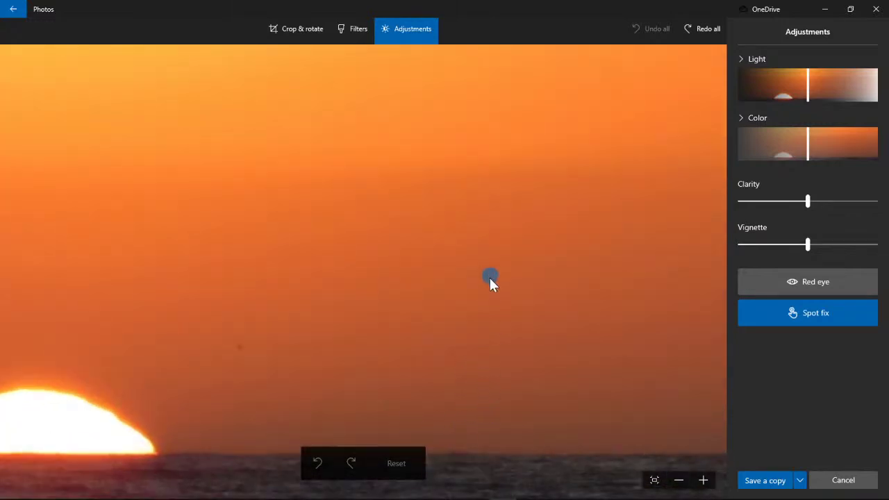
{"action": "left_click", "coordinate": [795, 312]}
{"action": "scroll", "coordinate": [515, 375], "scroll_direction": "down", "scroll_amount": 3}
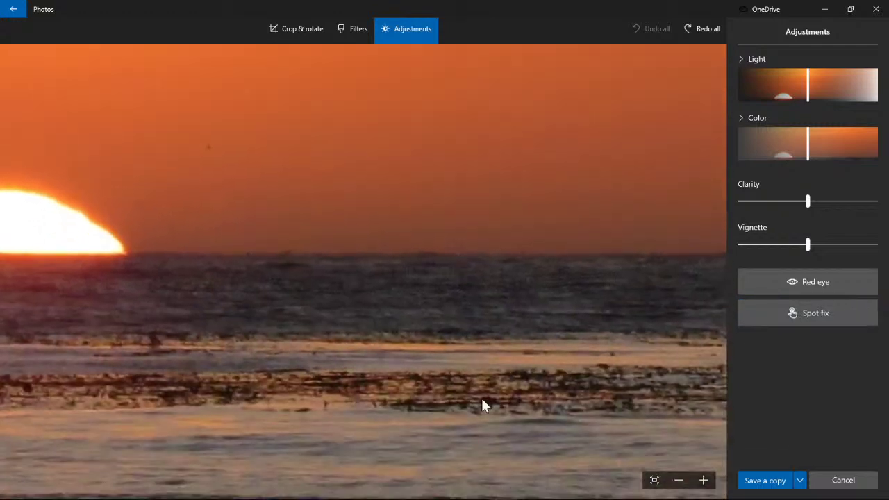
{"action": "scroll", "coordinate": [486, 394], "scroll_direction": "down", "scroll_amount": 2}
{"action": "left_click", "coordinate": [778, 321]}
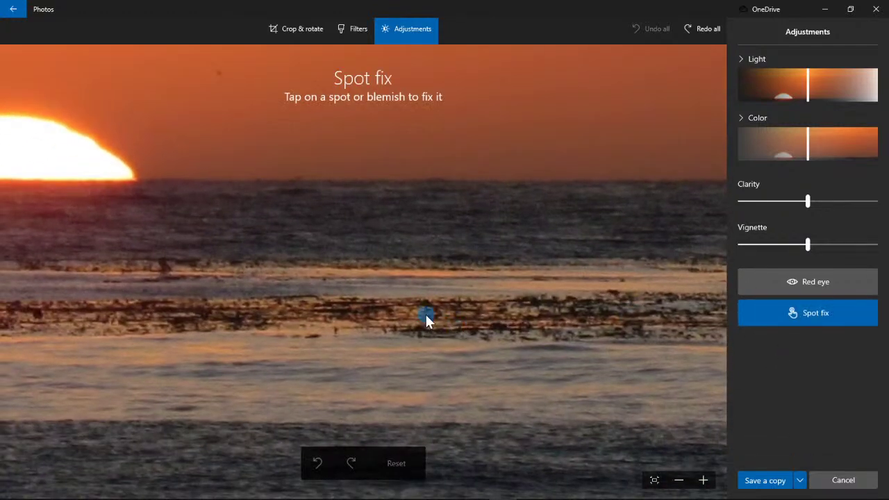
{"action": "left_click", "coordinate": [409, 309]}
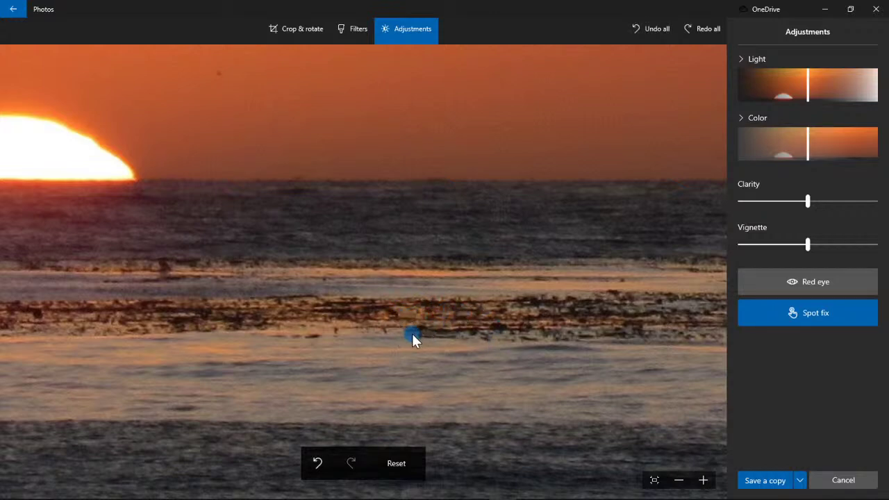
{"action": "left_click", "coordinate": [401, 329]}
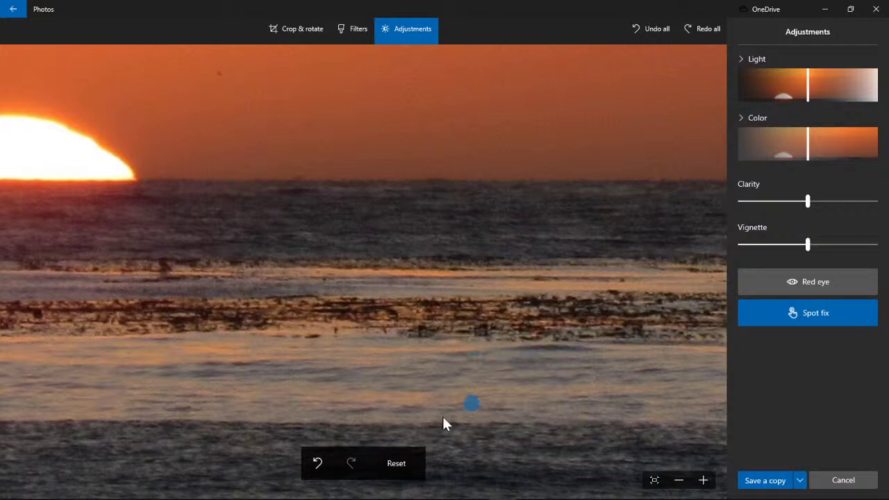
{"action": "left_click", "coordinate": [400, 464]}
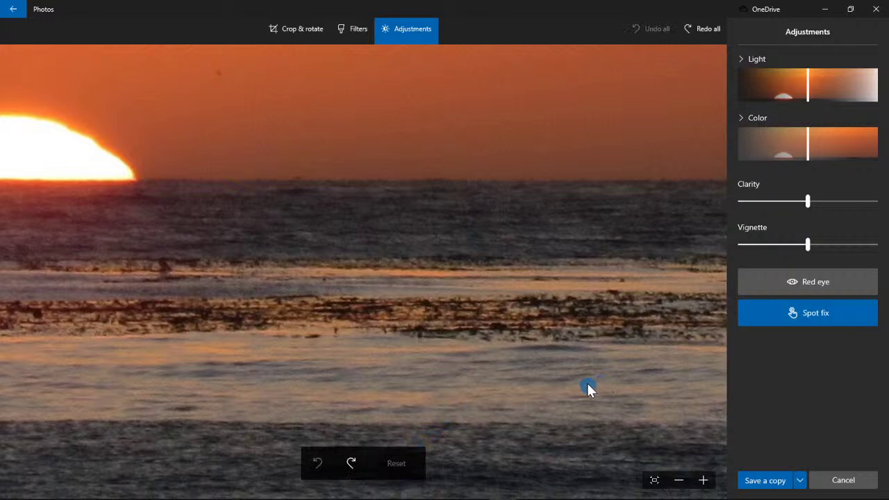
Try Spot fix on the two dark specks just below the floating patches, resetting after each fix
{"action": "left_click", "coordinate": [335, 336]}
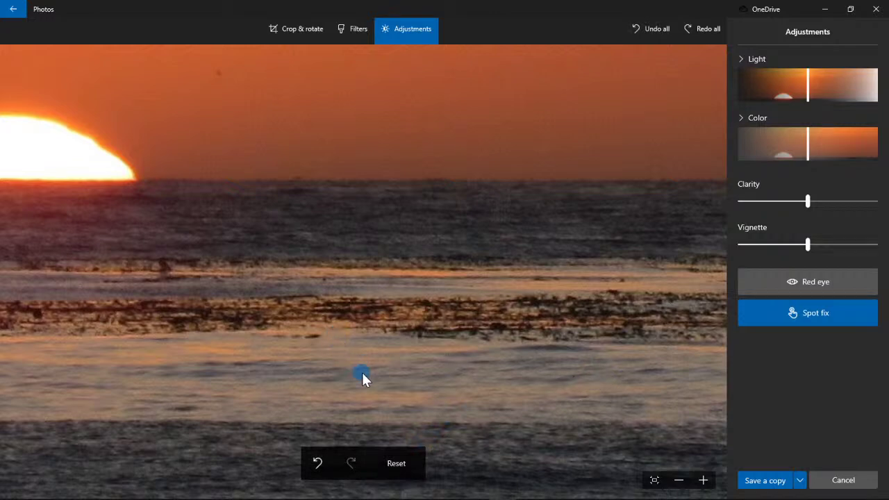
{"action": "left_click", "coordinate": [397, 460]}
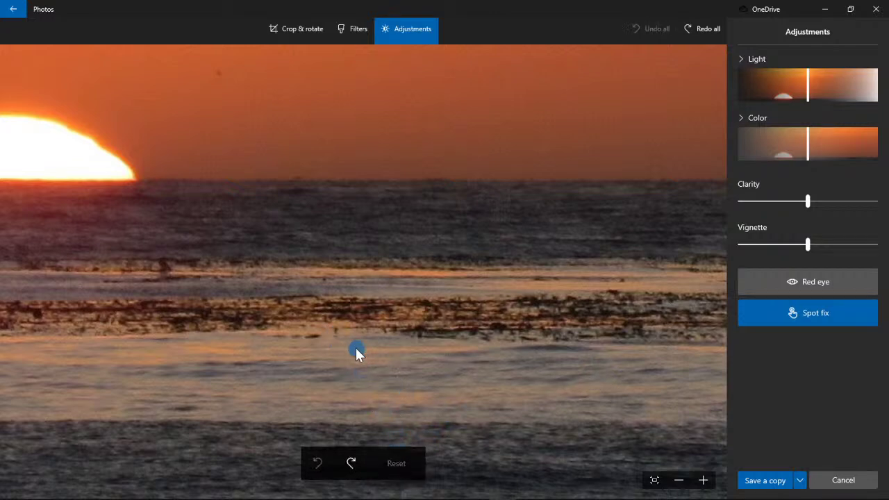
{"action": "left_click", "coordinate": [314, 339]}
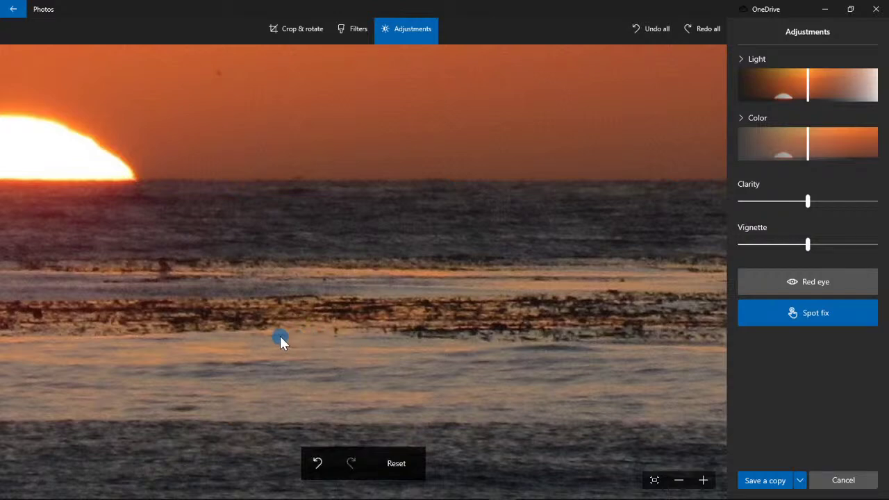
{"action": "left_click", "coordinate": [397, 465]}
Redo and undo the last spot fix to compare the water with and without it, and reset the fixes
{"action": "left_click", "coordinate": [350, 464]}
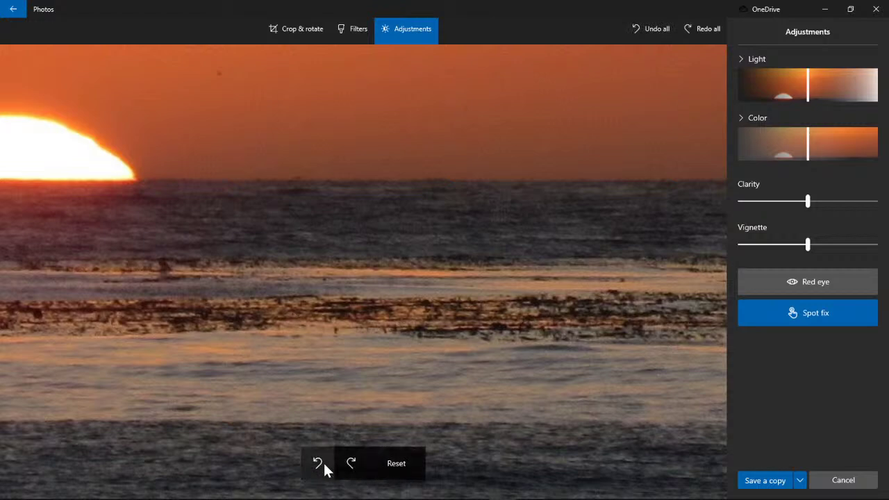
{"action": "left_click", "coordinate": [324, 465]}
{"action": "left_click", "coordinate": [364, 468]}
{"action": "left_click", "coordinate": [393, 469]}
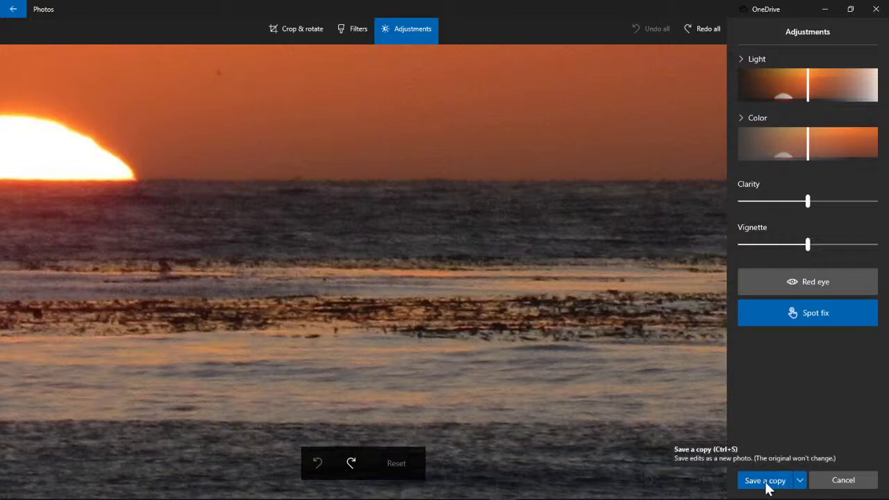
Redo all edits on the photo, undo them all again, and zoom out to the whole photo
{"action": "left_click", "coordinate": [700, 28]}
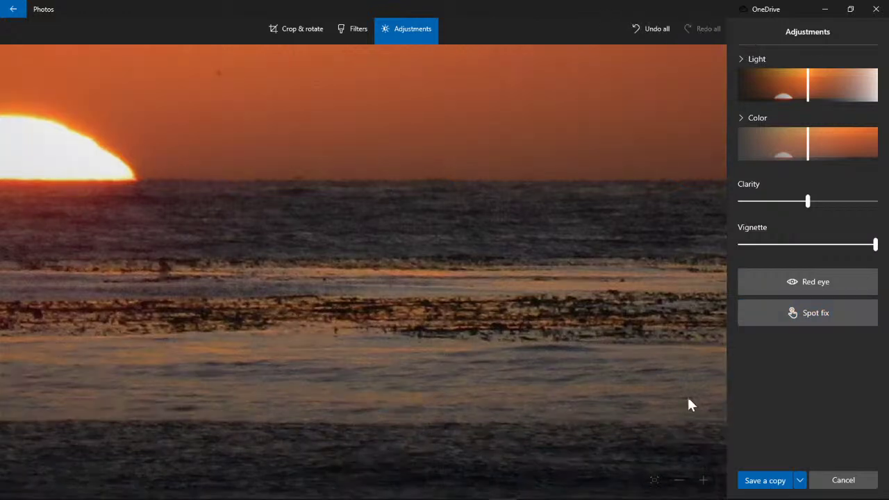
{"action": "left_click", "coordinate": [679, 480]}
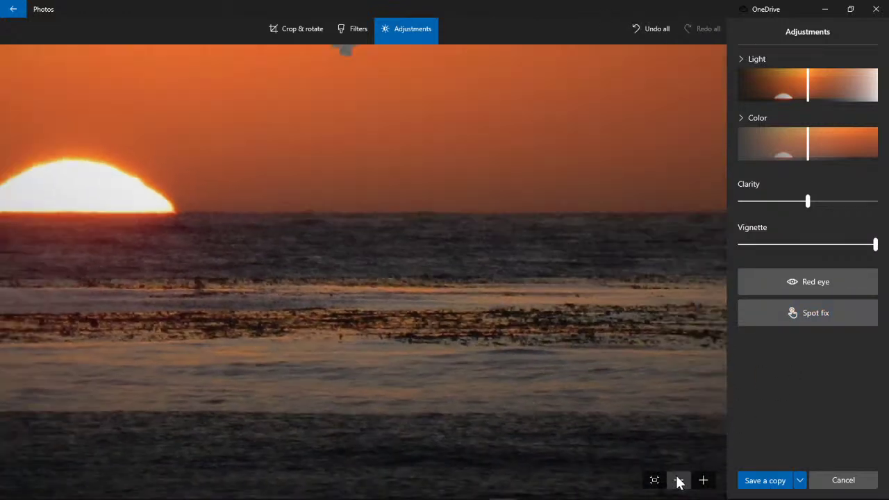
{"action": "left_click", "coordinate": [679, 481]}
{"action": "left_click", "coordinate": [680, 481]}
{"action": "left_click", "coordinate": [680, 481]}
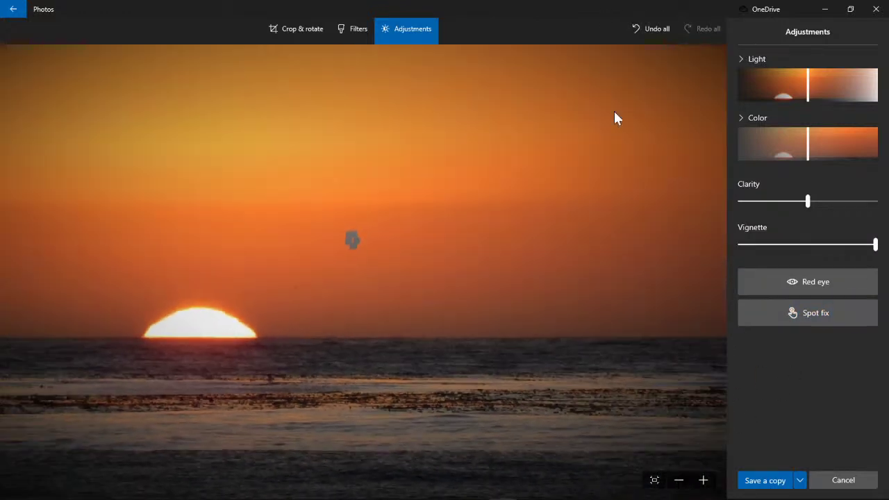
{"action": "left_click", "coordinate": [653, 31]}
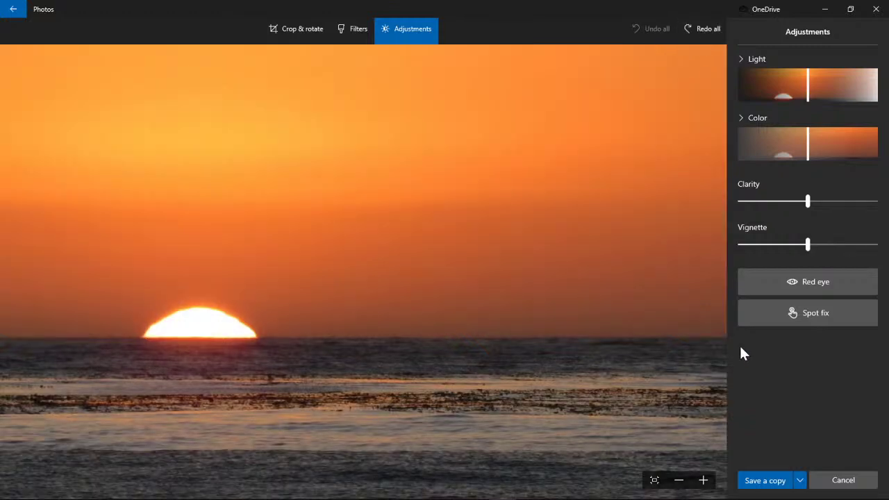
{"action": "left_click", "coordinate": [680, 481]}
{"action": "left_click", "coordinate": [680, 481]}
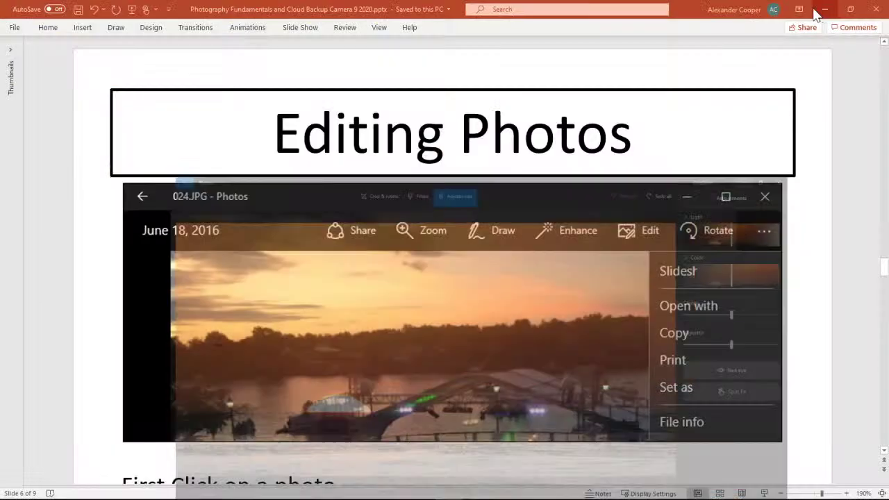
Switch to the PowerPoint presentation and read the Editing Photos and More Editing slides up to the Google Photos slide
{"action": "scroll", "coordinate": [594, 239], "scroll_direction": "down", "scroll_amount": 5}
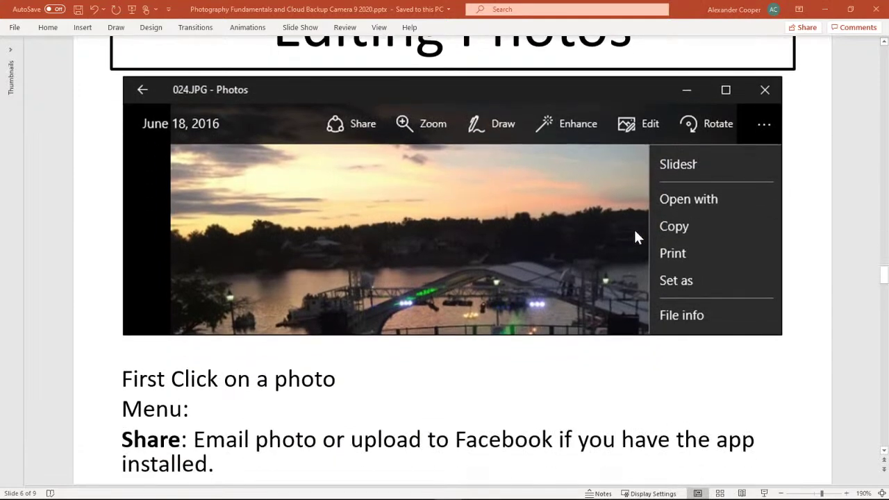
{"action": "scroll", "coordinate": [634, 236], "scroll_direction": "down", "scroll_amount": 5}
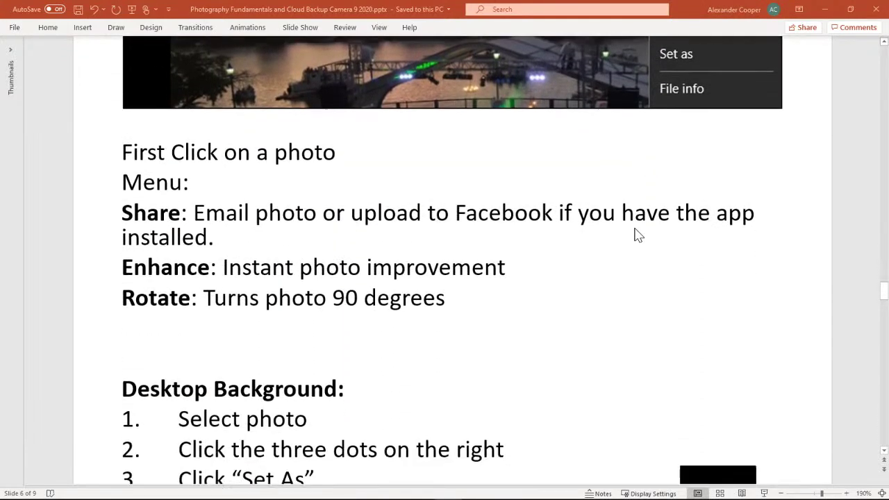
{"action": "scroll", "coordinate": [594, 240], "scroll_direction": "down", "scroll_amount": 4}
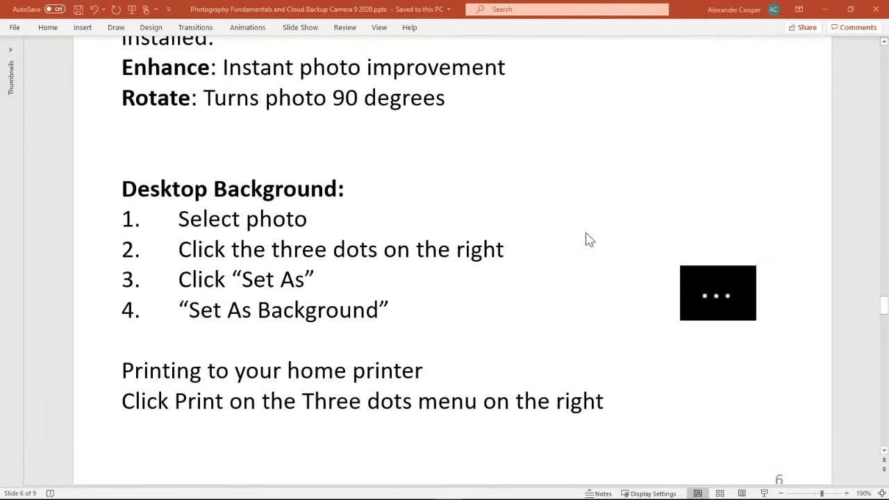
{"action": "scroll", "coordinate": [566, 221], "scroll_direction": "down", "scroll_amount": 3}
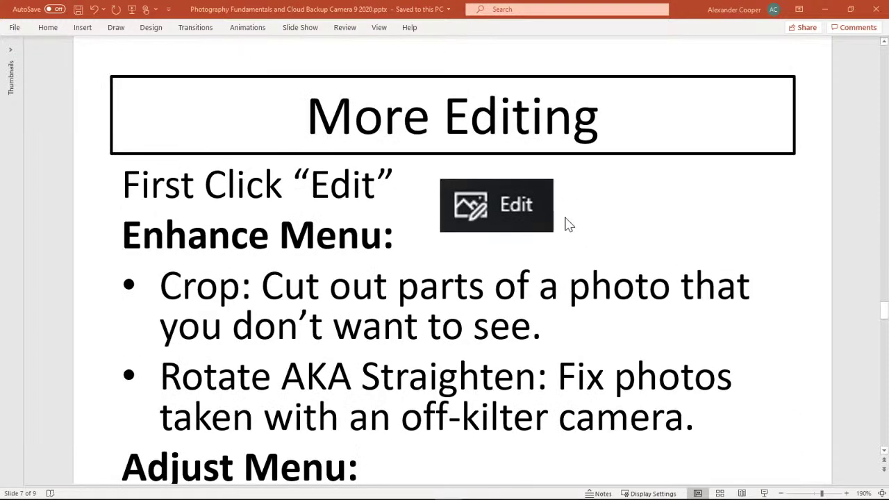
{"action": "scroll", "coordinate": [601, 207], "scroll_direction": "down", "scroll_amount": 7}
{"action": "scroll", "coordinate": [604, 207], "scroll_direction": "down", "scroll_amount": 4}
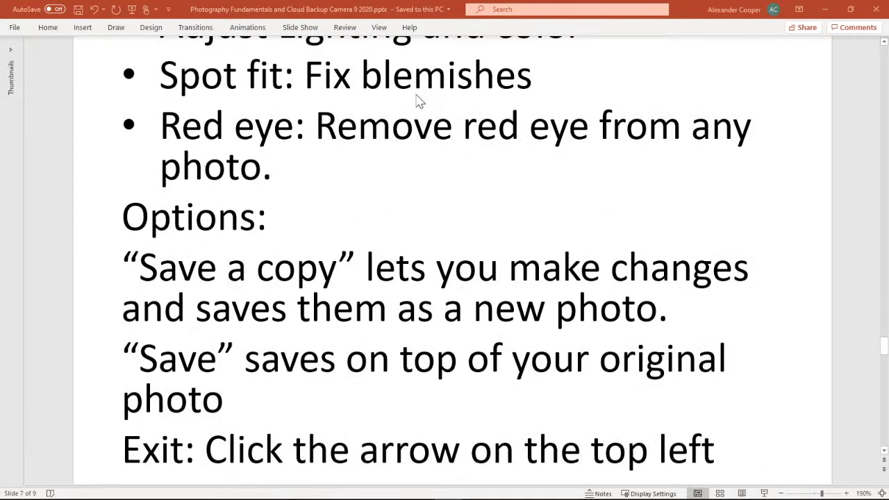
{"action": "scroll", "coordinate": [486, 181], "scroll_direction": "down", "scroll_amount": 5}
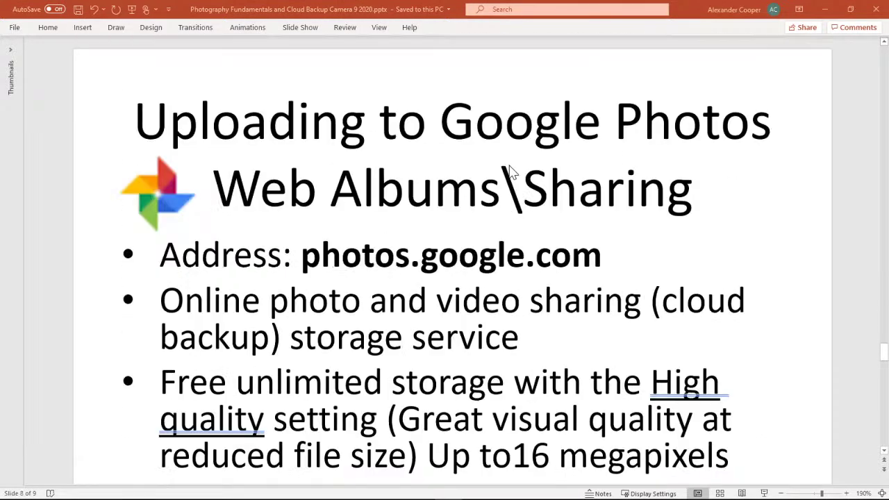
{"action": "scroll", "coordinate": [659, 256], "scroll_direction": "up", "scroll_amount": 3}
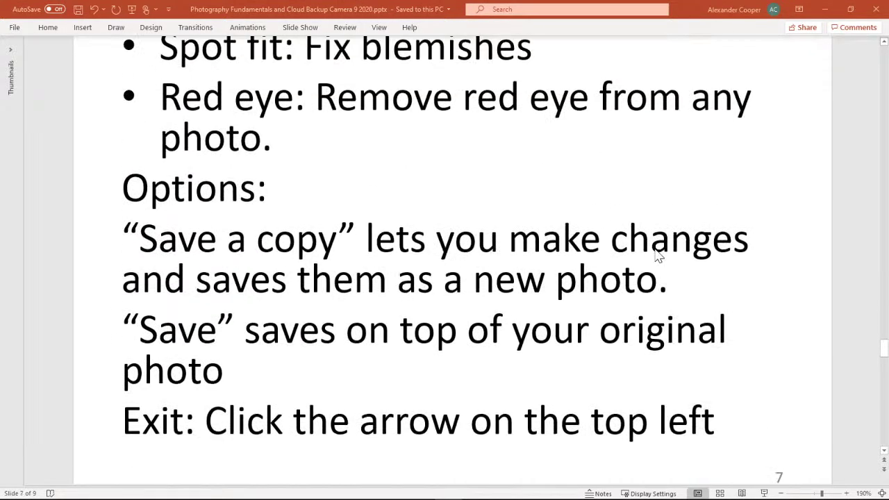
{"action": "scroll", "coordinate": [658, 255], "scroll_direction": "down", "scroll_amount": 5}
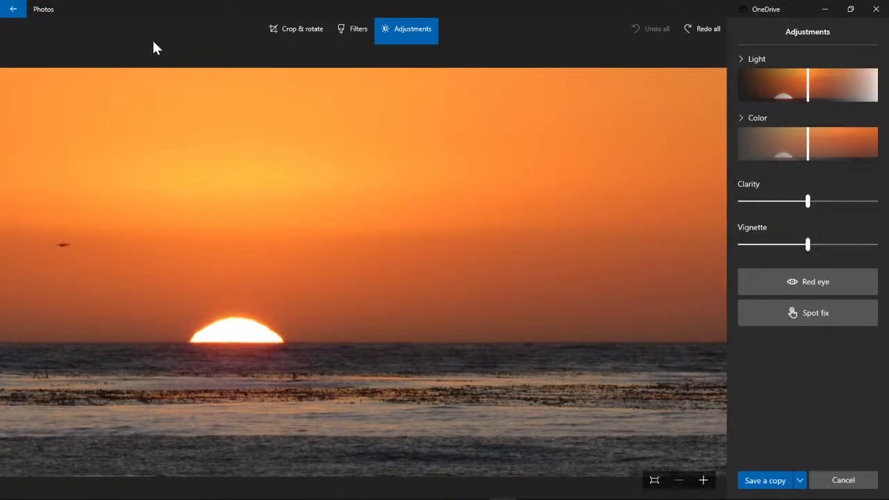
Return to Photos, cancel editing the sunset photo, and go back to the September 23 search results
{"action": "left_click", "coordinate": [841, 481]}
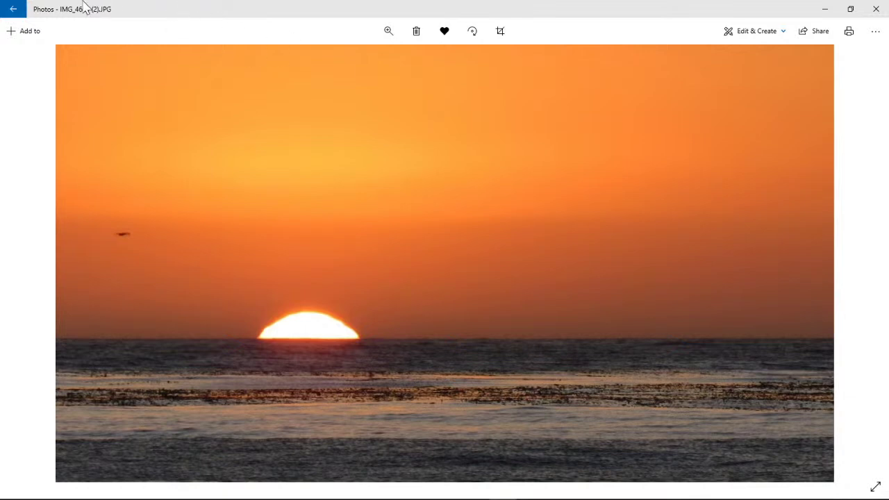
{"action": "left_click", "coordinate": [14, 10]}
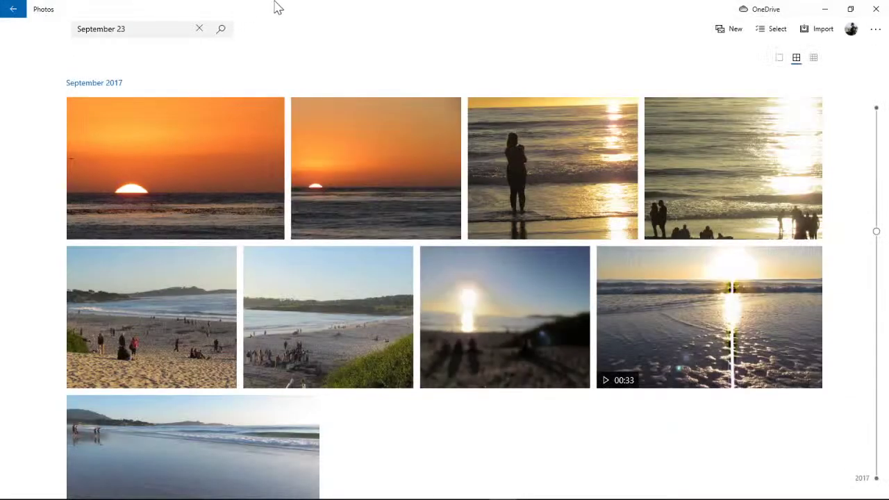
{"action": "scroll", "coordinate": [332, 235], "scroll_direction": "up", "scroll_amount": 1}
{"action": "scroll", "coordinate": [336, 191], "scroll_direction": "down", "scroll_amount": 2}
{"action": "scroll", "coordinate": [376, 238], "scroll_direction": "up", "scroll_amount": 2}
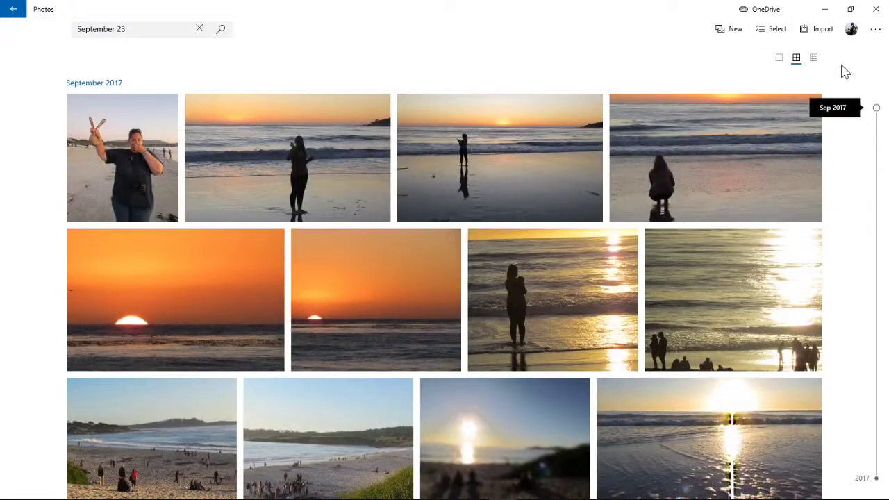
Select the two orange sunsets, the two daytime beach views, the silhouette in golden water and the distant silhouette with its reflection
{"action": "left_click", "coordinate": [773, 31]}
{"action": "left_click", "coordinate": [459, 168]}
{"action": "scroll", "coordinate": [387, 232], "scroll_direction": "down", "scroll_amount": 1}
{"action": "left_click", "coordinate": [241, 252]}
{"action": "left_click", "coordinate": [383, 238]}
{"action": "scroll", "coordinate": [402, 239], "scroll_direction": "down", "scroll_amount": 2}
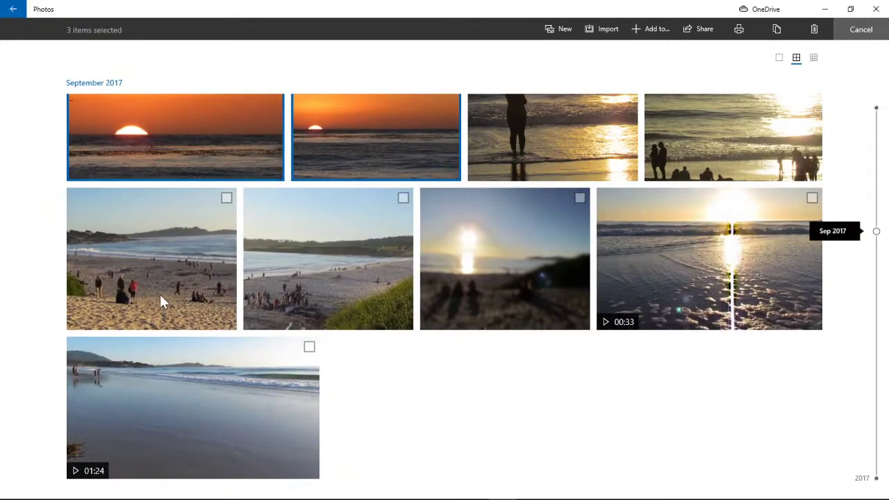
{"action": "left_click", "coordinate": [225, 260]}
{"action": "left_click", "coordinate": [307, 259]}
{"action": "scroll", "coordinate": [629, 333], "scroll_direction": "up", "scroll_amount": 1}
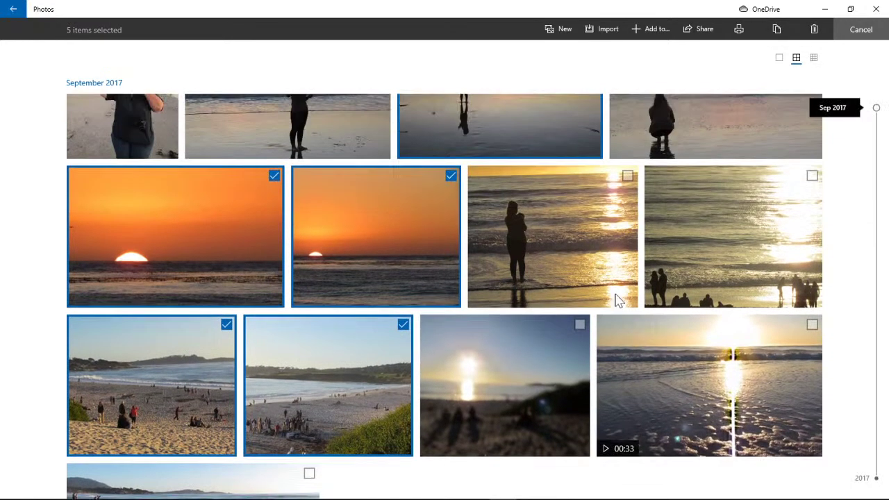
{"action": "left_click", "coordinate": [546, 235]}
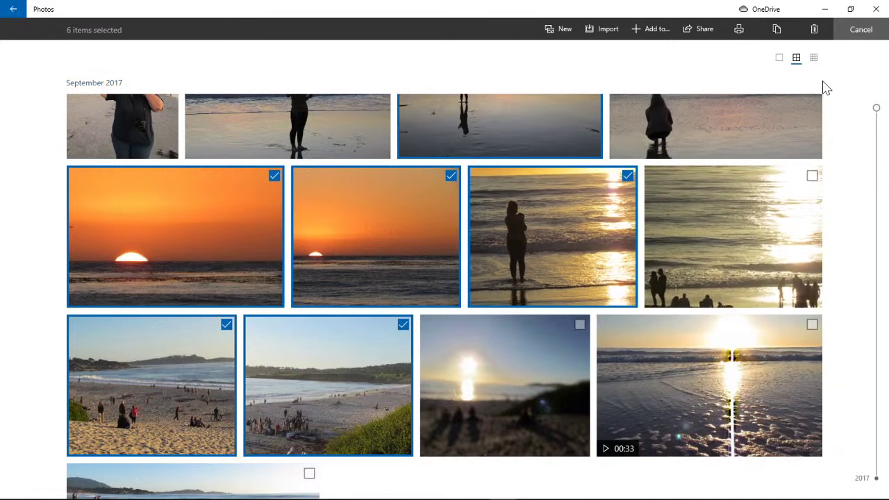
Add the selected photos to a new album named "Beach"
{"action": "left_click", "coordinate": [656, 35]}
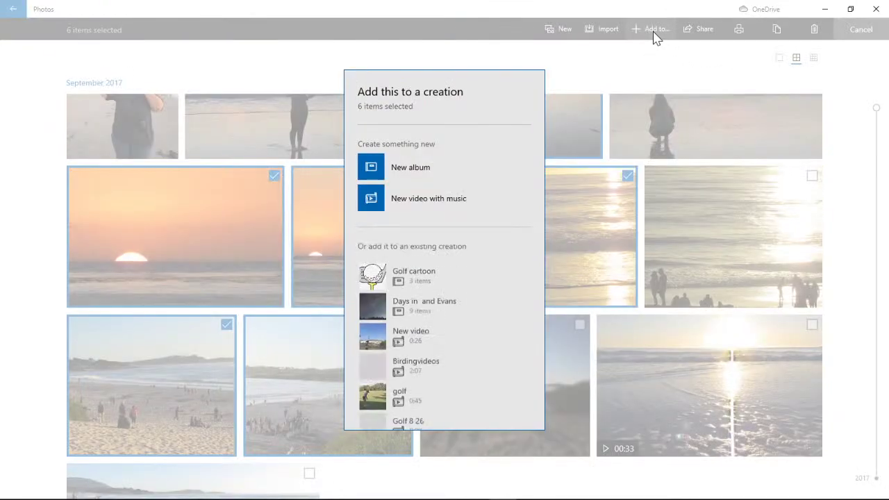
{"action": "left_click", "coordinate": [420, 179]}
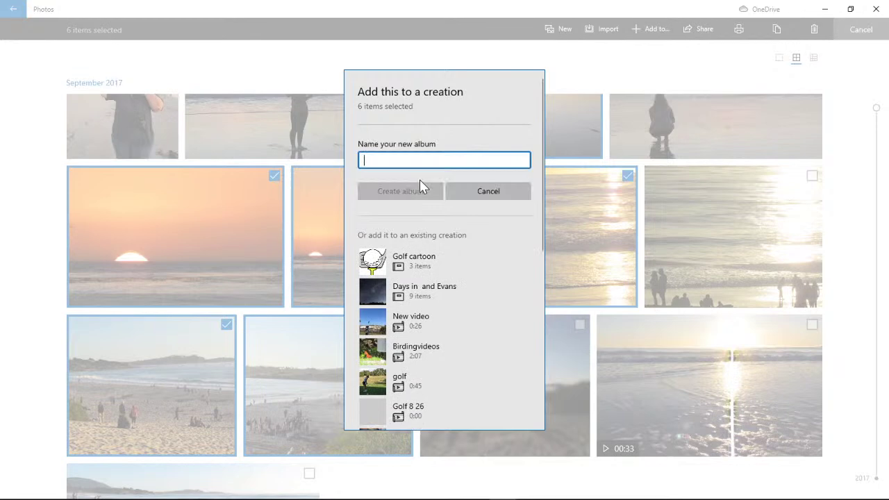
{"action": "type", "text": "B"}
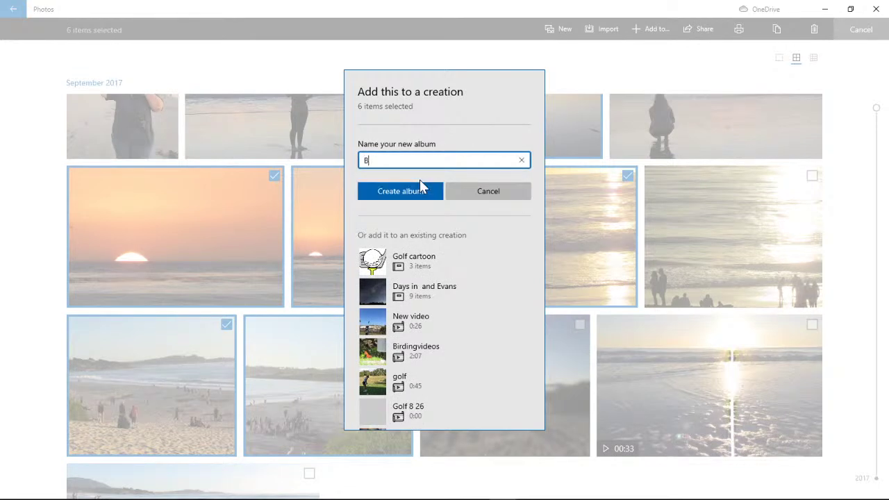
{"action": "type", "text": "each"}
{"action": "left_click", "coordinate": [419, 182]}
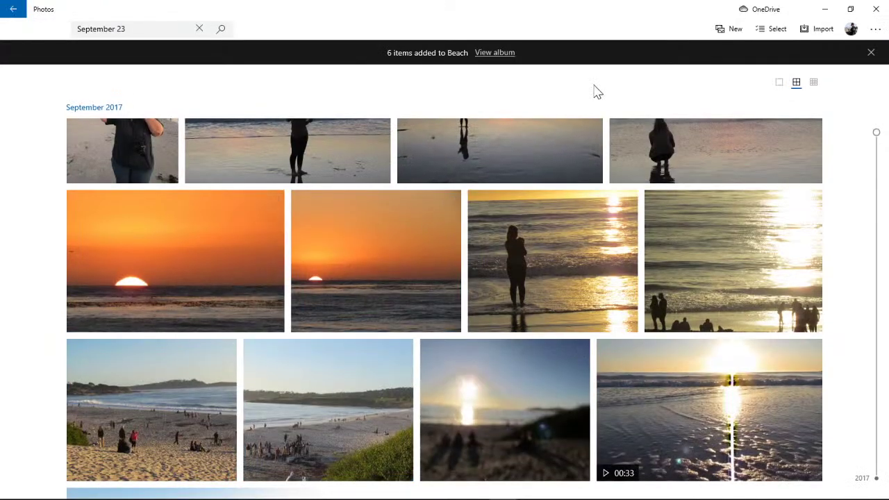
Open the Beach album and look over its preview and photos
{"action": "left_click", "coordinate": [561, 54]}
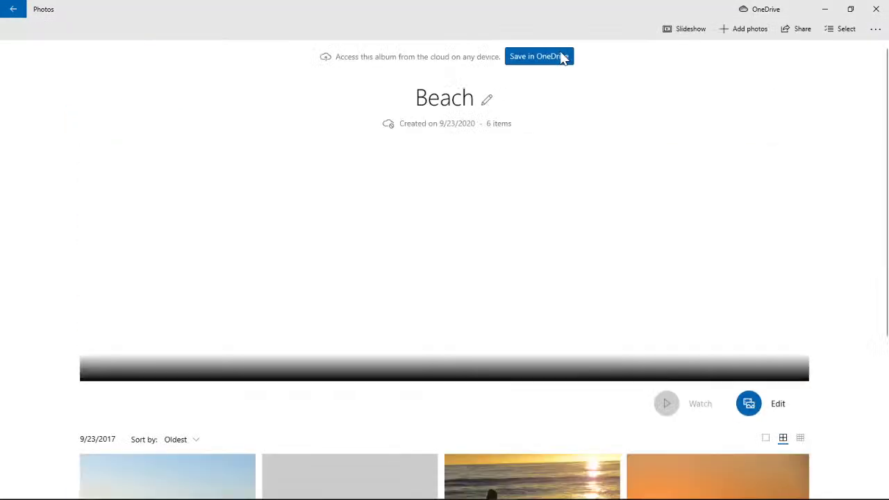
{"action": "scroll", "coordinate": [63, 214], "scroll_direction": "down", "scroll_amount": 5}
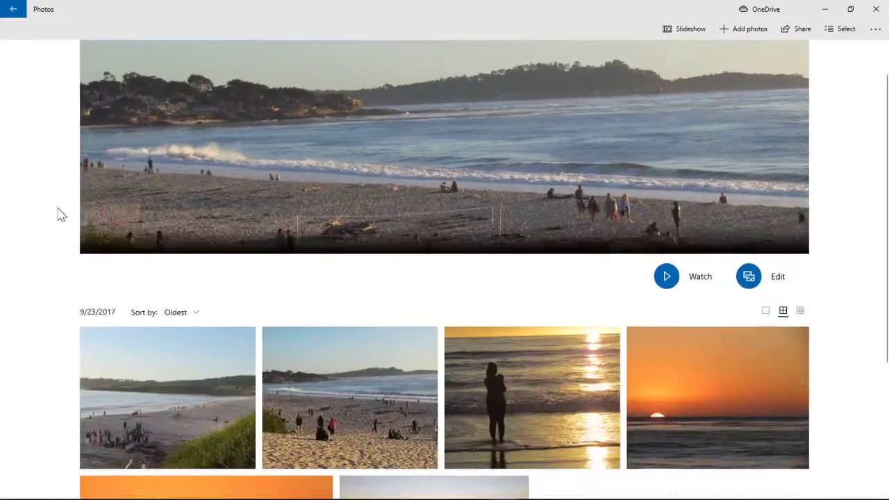
{"action": "scroll", "coordinate": [66, 222], "scroll_direction": "up", "scroll_amount": 5}
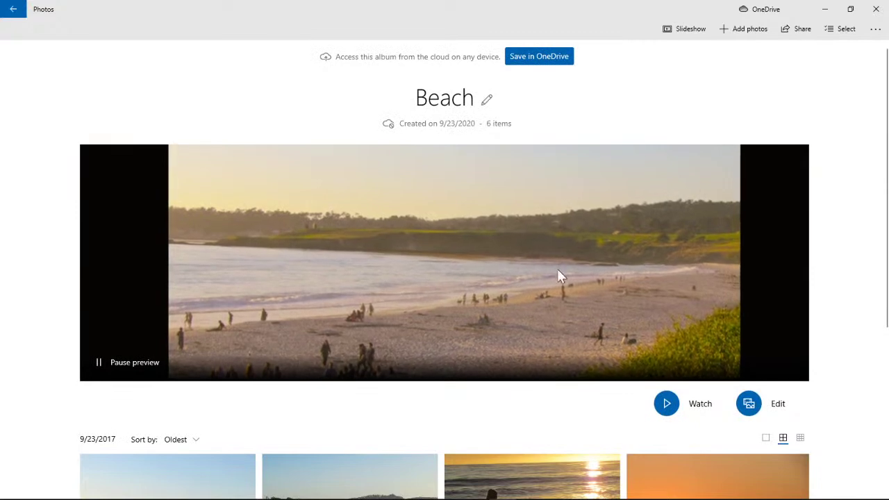
Play the Beach album as a slideshow, exit it, and review the album page
{"action": "left_click", "coordinate": [680, 28]}
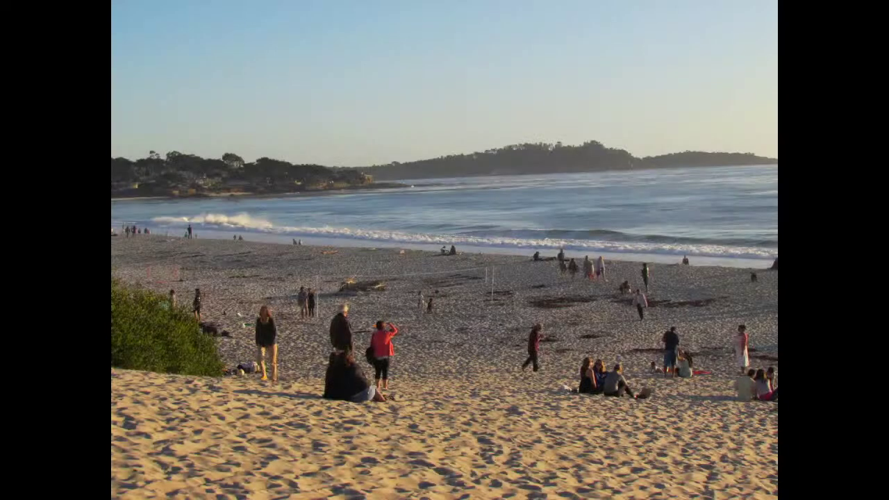
{"action": "key", "text": "Escape"}
{"action": "scroll", "coordinate": [621, 303], "scroll_direction": "down", "scroll_amount": 3}
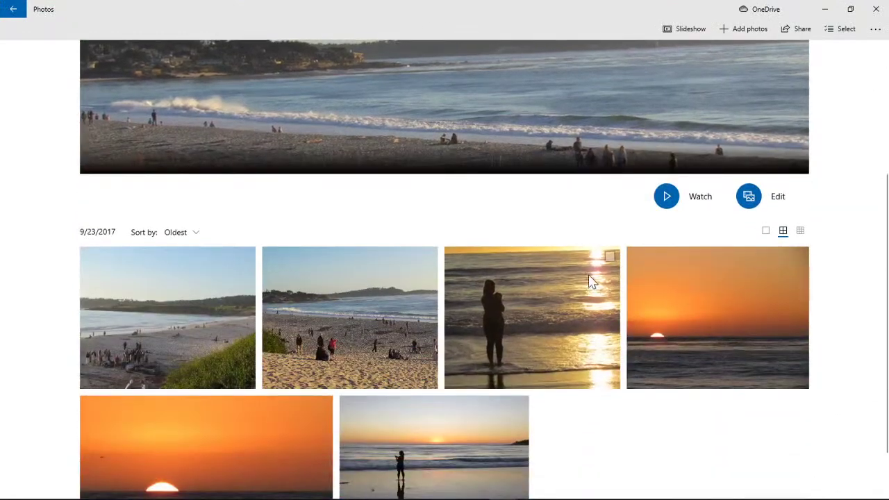
{"action": "scroll", "coordinate": [695, 348], "scroll_direction": "up", "scroll_amount": 2}
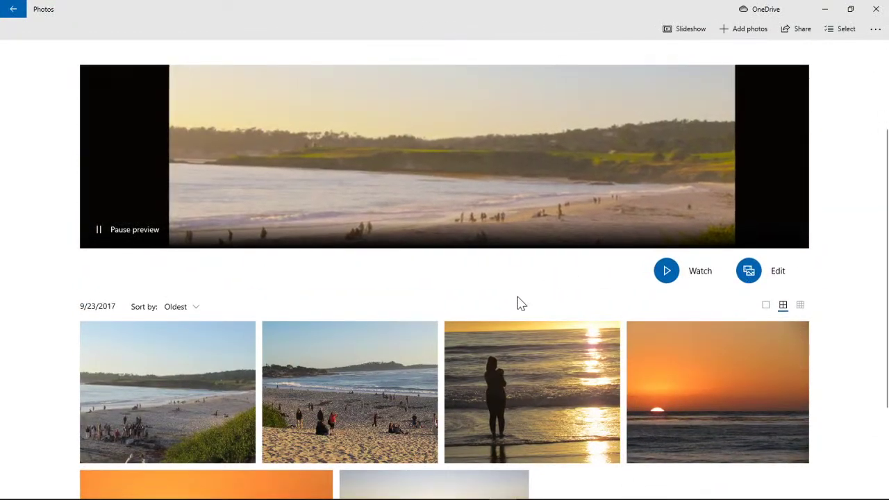
{"action": "scroll", "coordinate": [505, 304], "scroll_direction": "up", "scroll_amount": 2}
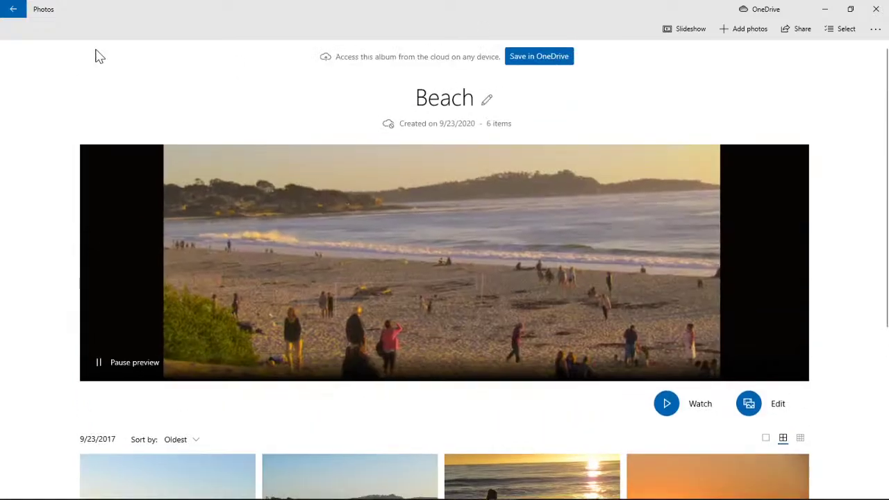
Return to the collection, bring up the albums overview and reopen the Beach album
{"action": "left_click", "coordinate": [14, 10]}
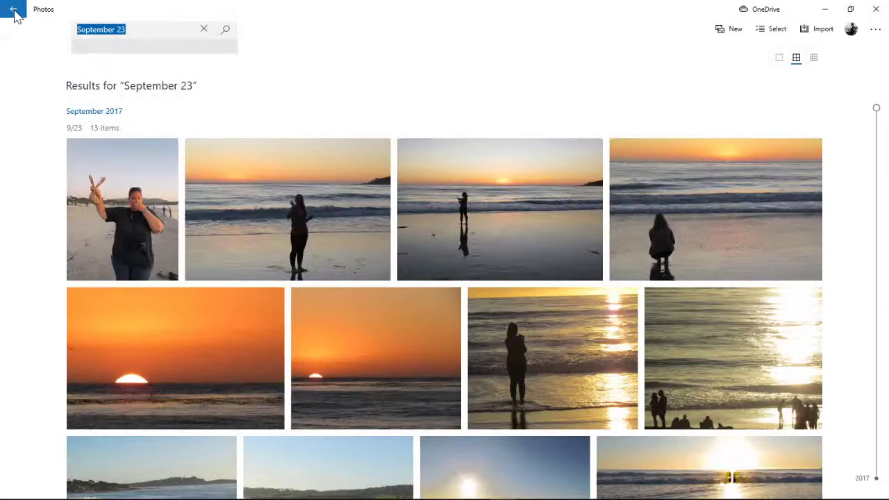
{"action": "left_click", "coordinate": [14, 11]}
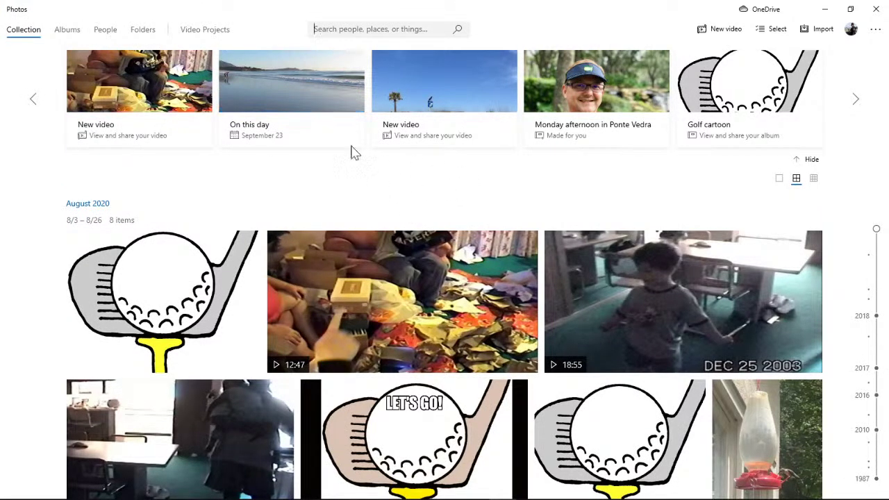
{"action": "left_click", "coordinate": [69, 30]}
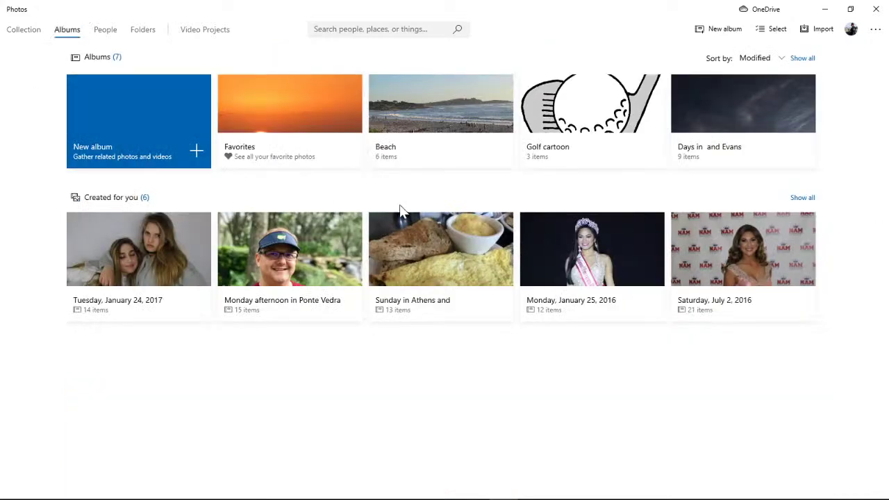
{"action": "left_click", "coordinate": [419, 123]}
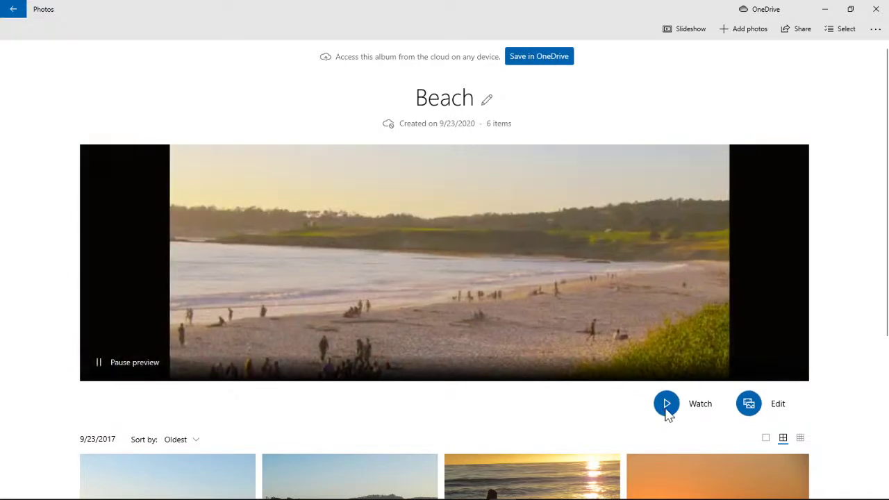
Watch the automatically generated video of the Beach album and replay it from the beginning
{"action": "left_click", "coordinate": [666, 409]}
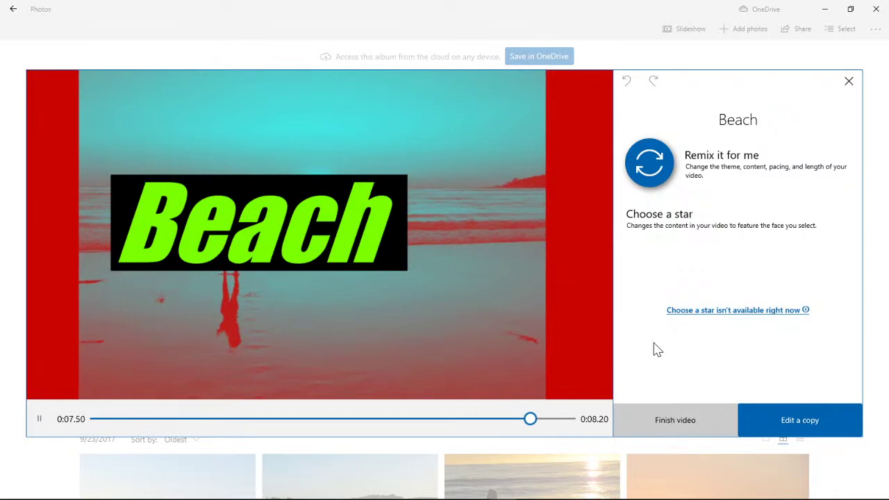
{"action": "left_click_drag", "start_coordinate": [569, 419], "coordinate": [90, 436]}
{"action": "left_click", "coordinate": [40, 419]}
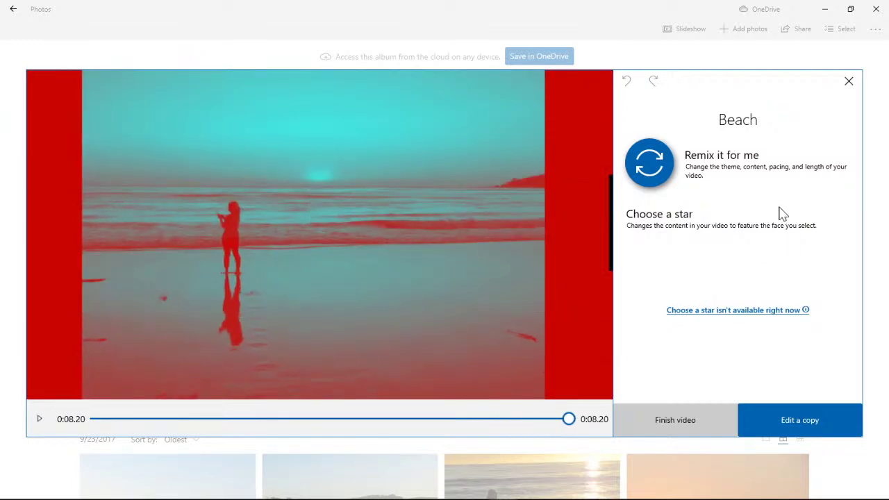
Remix the Beach video twice and open an editable copy of it in the video editor
{"action": "left_click", "coordinate": [666, 180]}
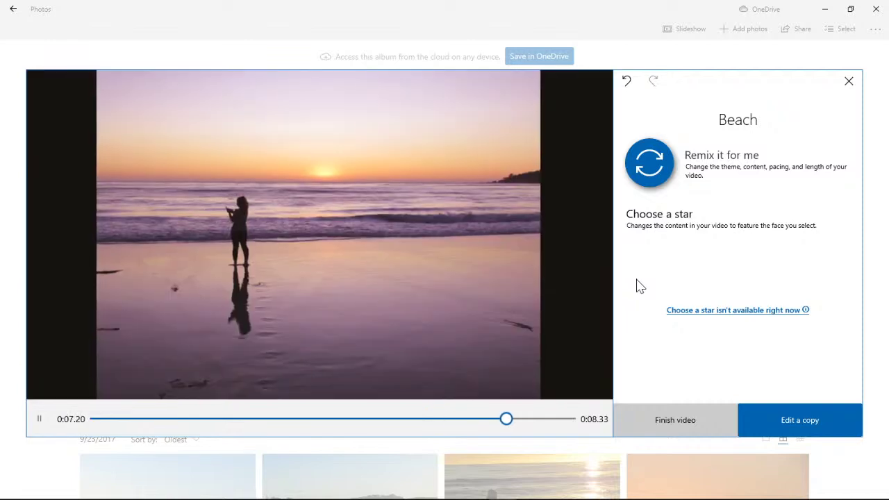
{"action": "left_click", "coordinate": [660, 182]}
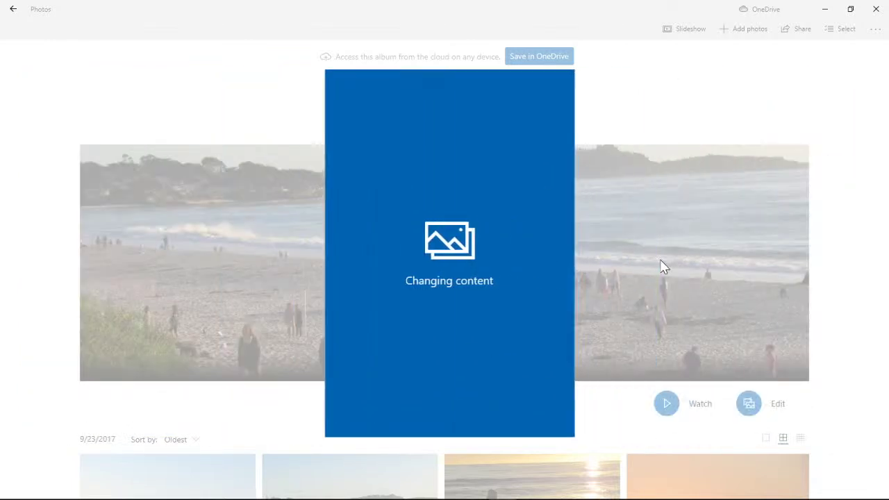
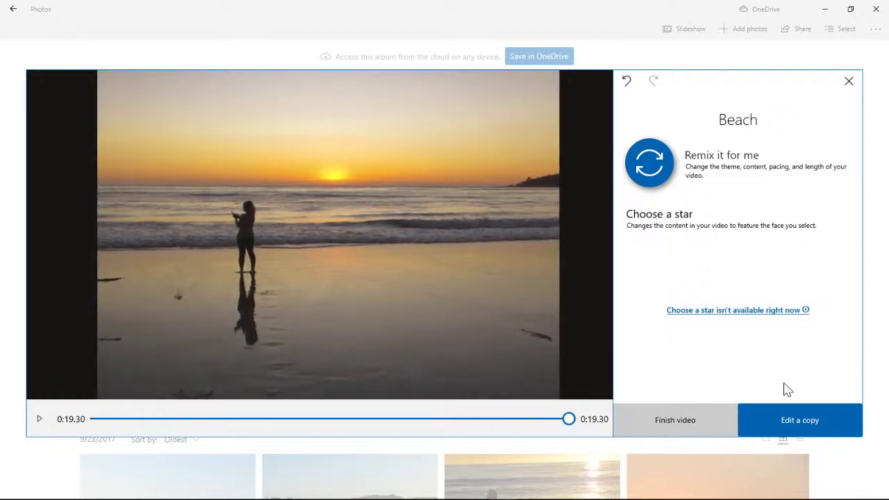
{"action": "left_click", "coordinate": [788, 431]}
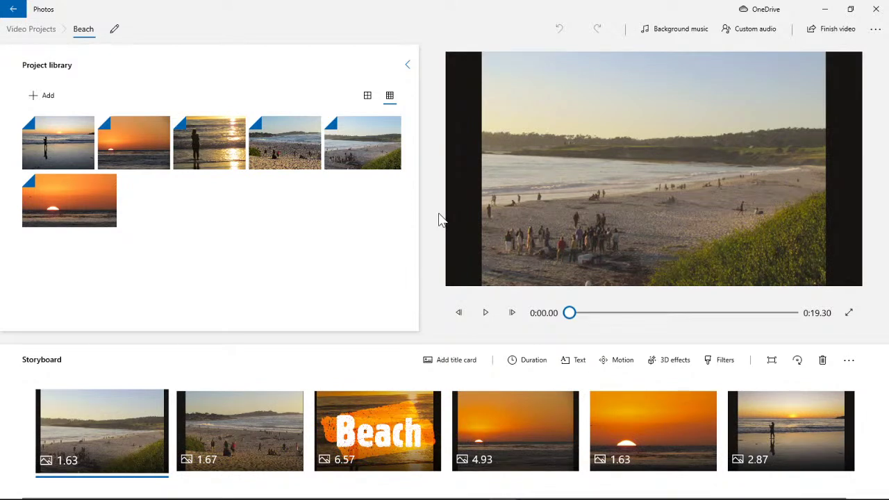
Move the clip with the "Beach" title to the start of the storyboard and check the sources for adding media to the project library
{"action": "left_click_drag", "start_coordinate": [327, 421], "coordinate": [81, 428]}
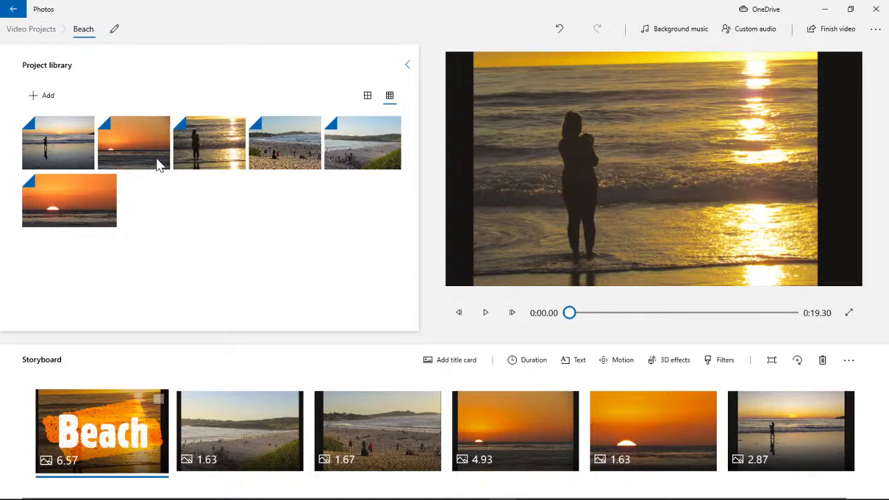
{"action": "left_click", "coordinate": [40, 96]}
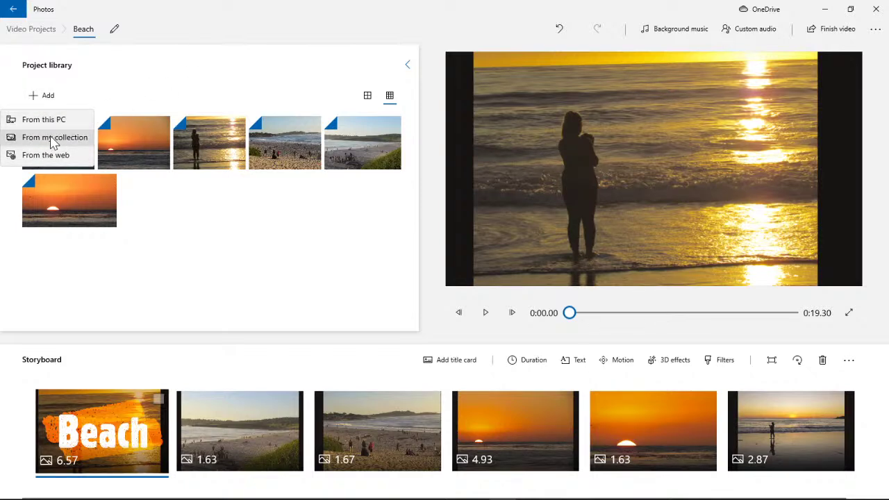
{"action": "left_click", "coordinate": [428, 205]}
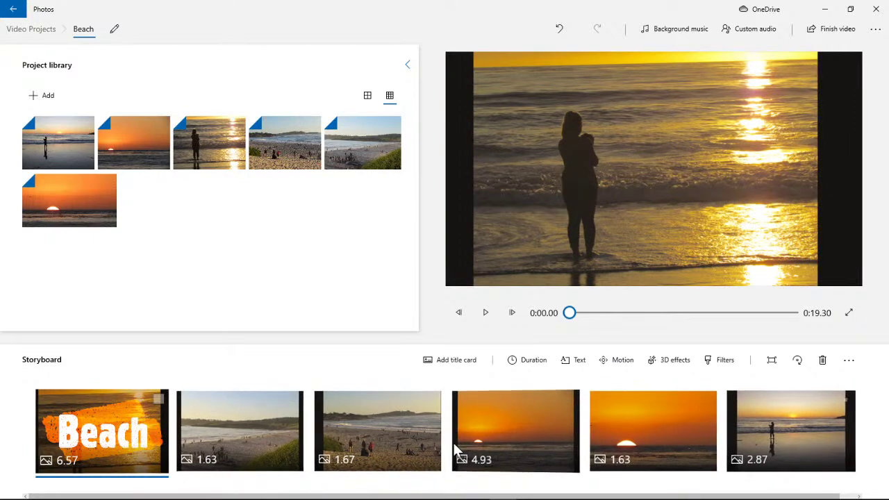
Add a title card at the start of the storyboard and delete it again
{"action": "left_click", "coordinate": [448, 363]}
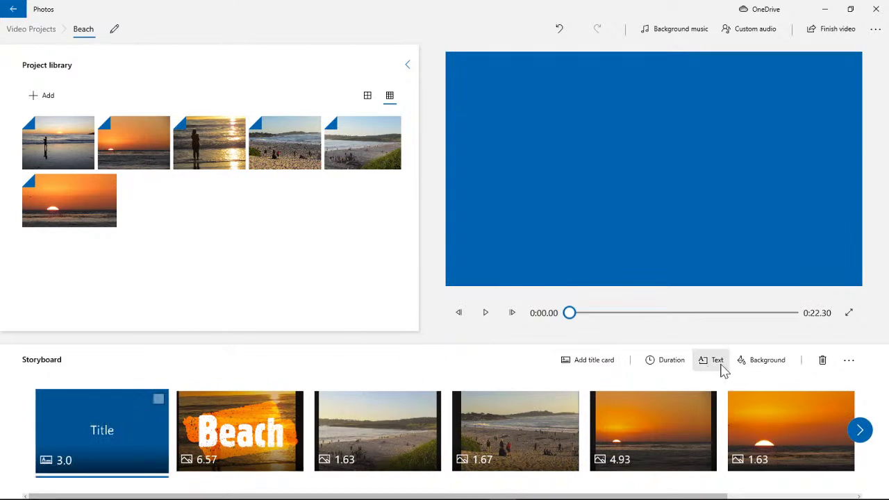
{"action": "left_click", "coordinate": [159, 400]}
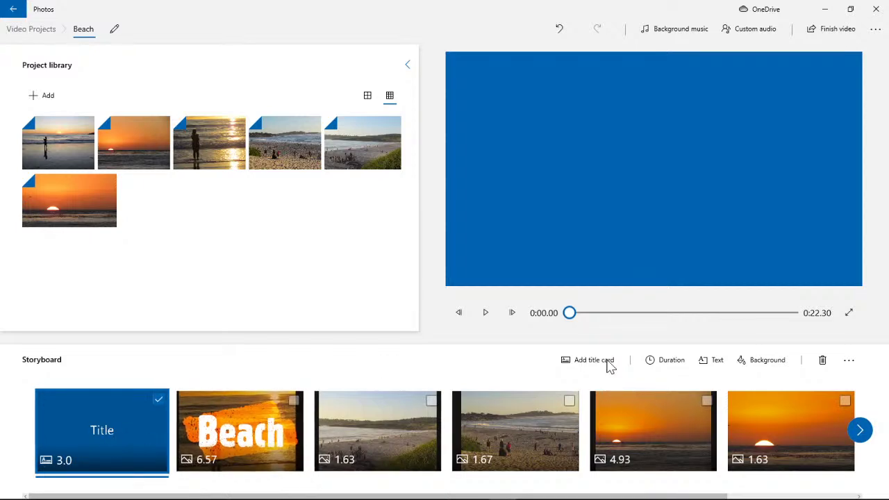
{"action": "left_click", "coordinate": [823, 367]}
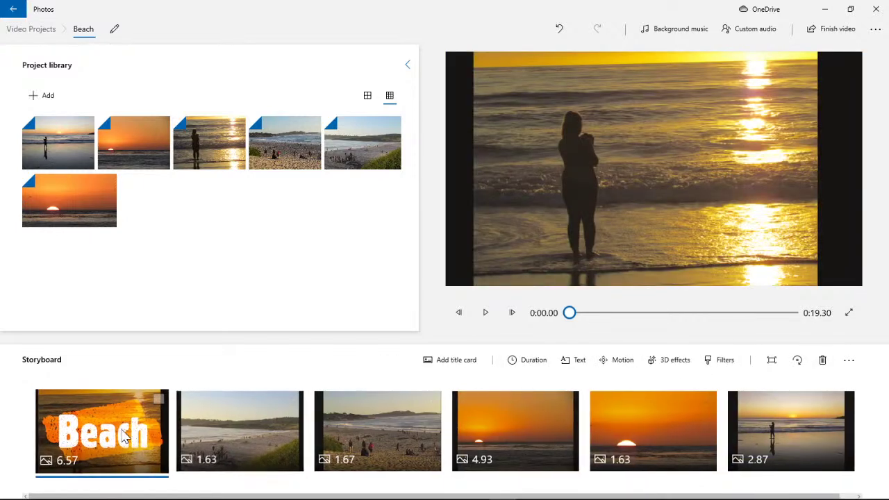
Open the text settings of the first storyboard clip, preview its animated title and rewind to the start
{"action": "left_click", "coordinate": [577, 363]}
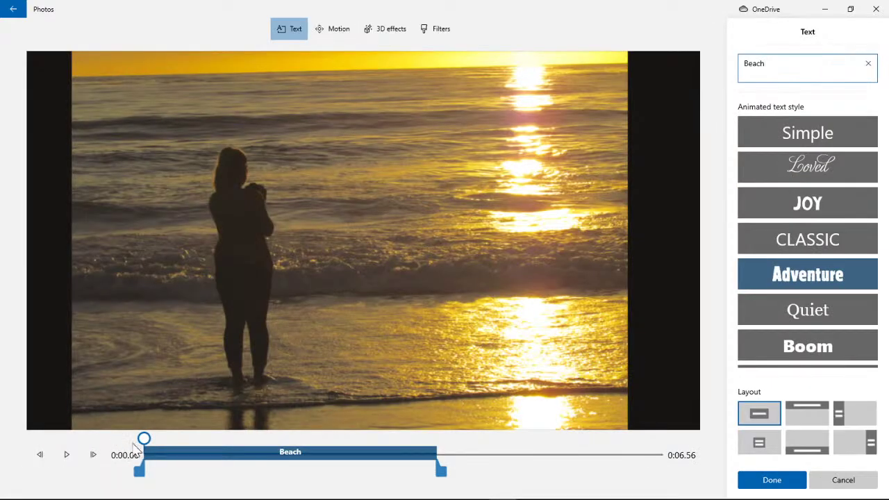
{"action": "left_click", "coordinate": [65, 456]}
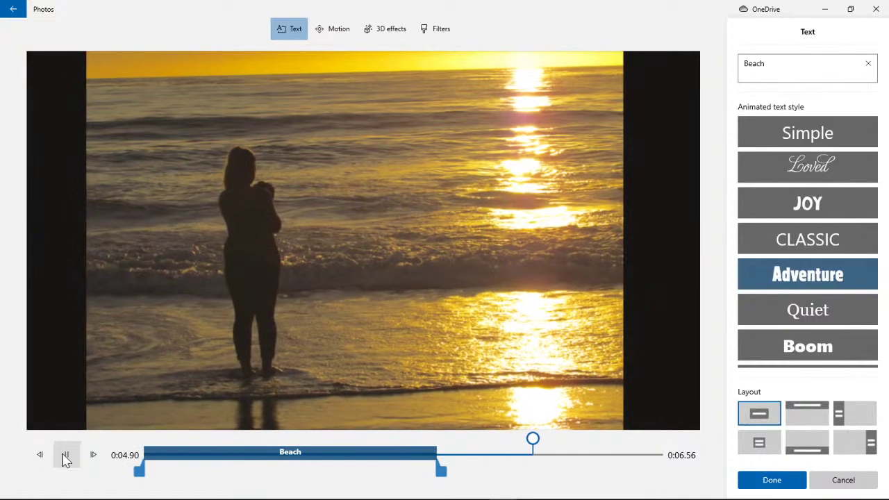
{"action": "left_click", "coordinate": [64, 456]}
{"action": "left_click_drag", "start_coordinate": [533, 440], "coordinate": [142, 445]}
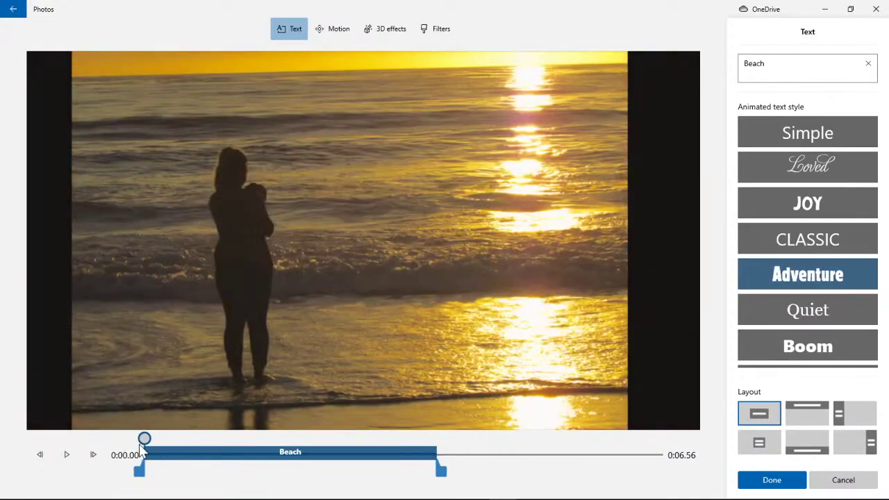
Change the clip's title text to "Beach 2017", preview the animation and rewind to the start
{"action": "left_click", "coordinate": [806, 67]}
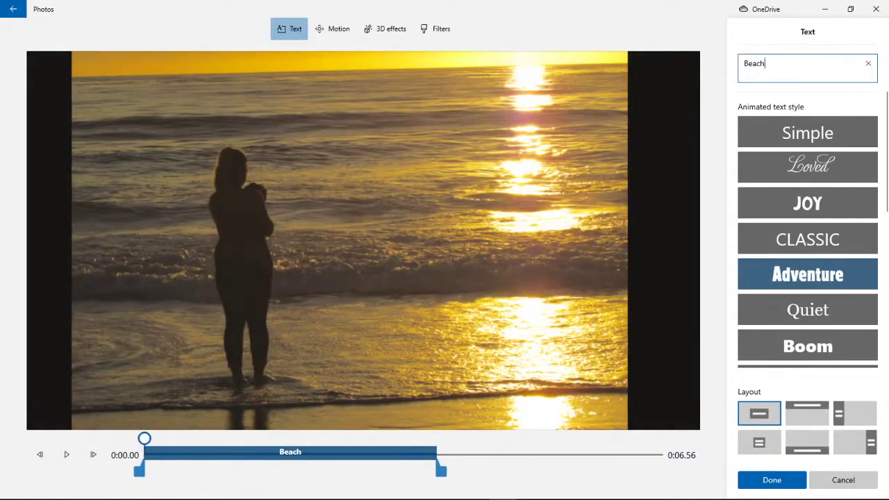
{"action": "type", "text": "2"}
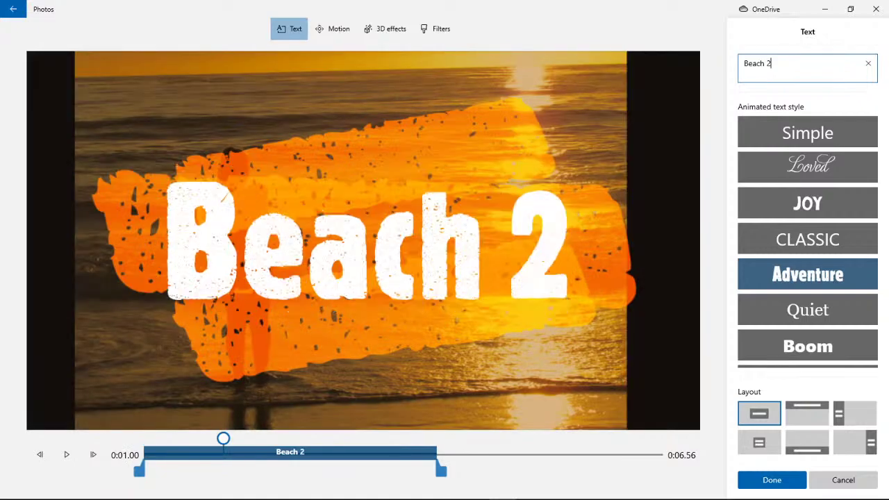
{"action": "type", "text": "017"}
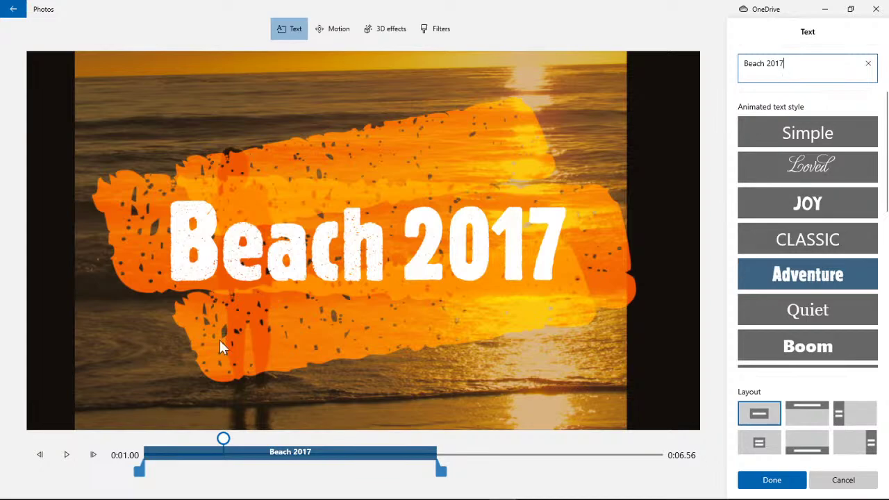
{"action": "left_click_drag", "start_coordinate": [220, 436], "coordinate": [79, 446]}
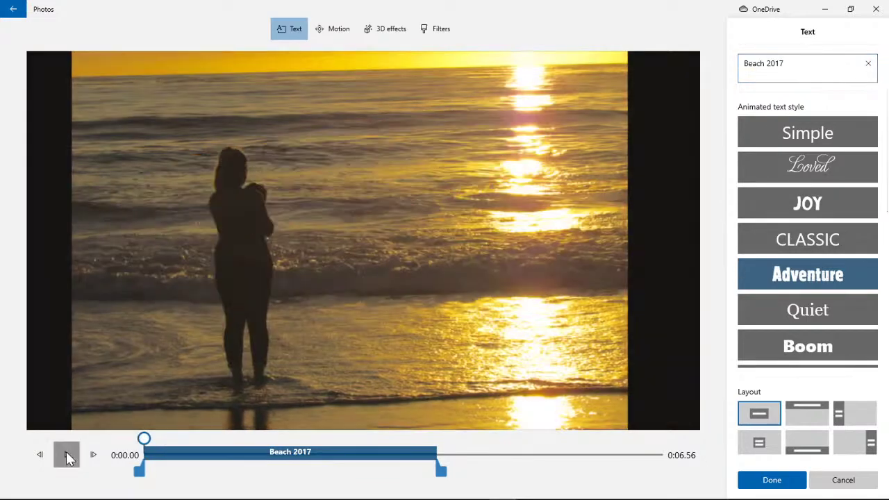
{"action": "left_click", "coordinate": [67, 455]}
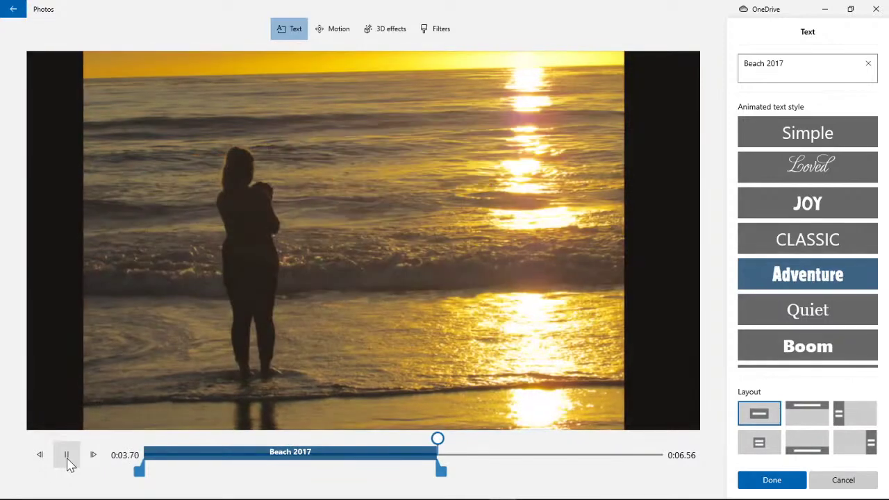
{"action": "left_click", "coordinate": [68, 460]}
{"action": "left_click_drag", "start_coordinate": [493, 443], "coordinate": [142, 440]}
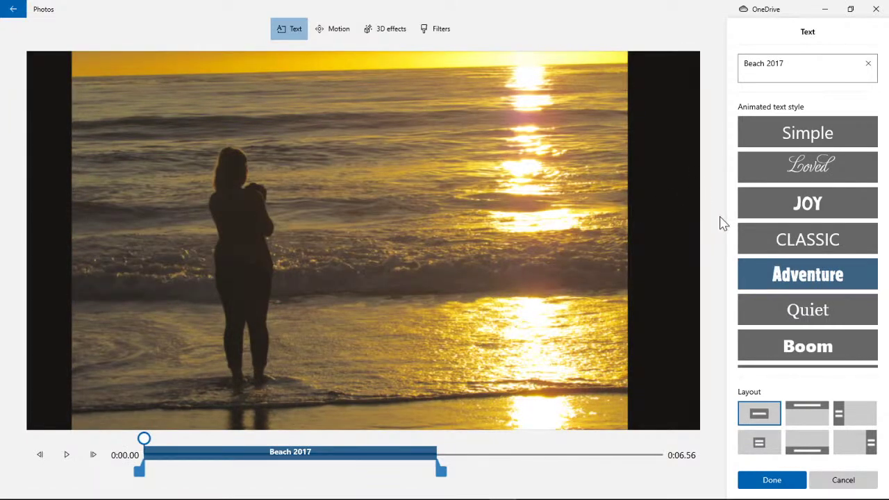
Try the Loved and Joy animated text styles on the "Beach 2017" title, playing each one from the start
{"action": "left_click", "coordinate": [823, 141]}
{"action": "left_click", "coordinate": [811, 159]}
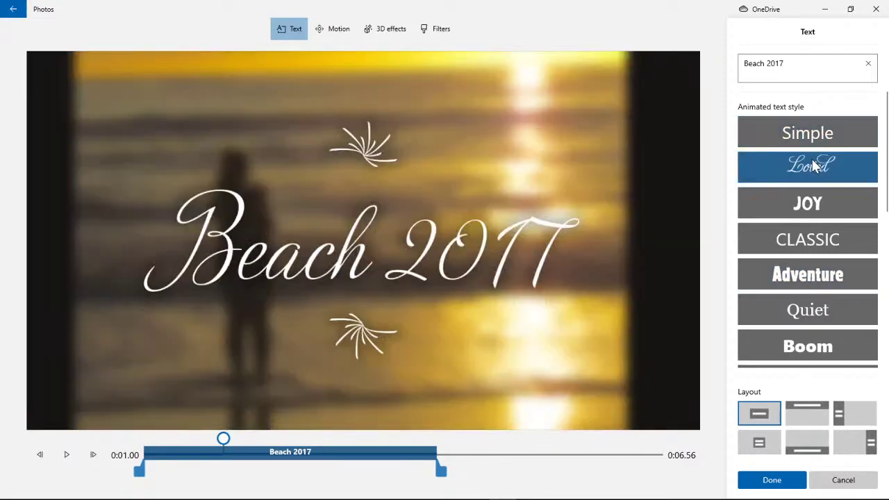
{"action": "left_click_drag", "start_coordinate": [223, 444], "coordinate": [143, 446]}
{"action": "left_click", "coordinate": [66, 460]}
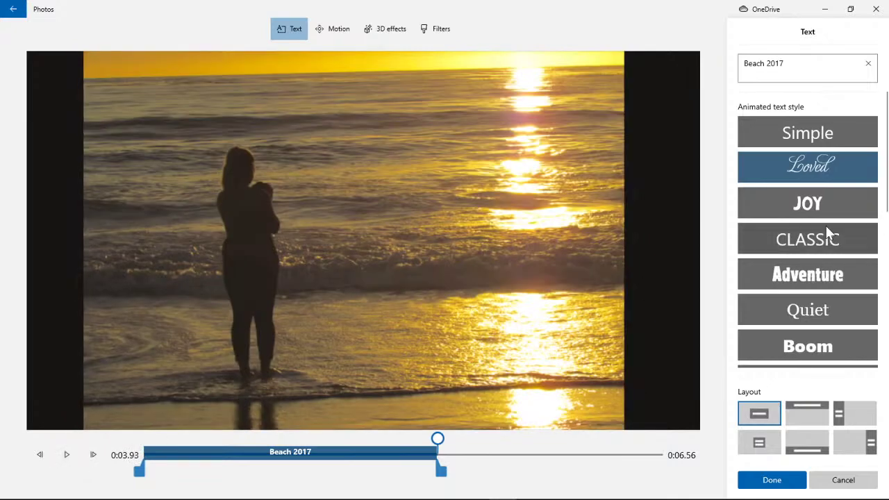
{"action": "left_click", "coordinate": [827, 215]}
{"action": "left_click_drag", "start_coordinate": [223, 439], "coordinate": [143, 439]}
{"action": "left_click", "coordinate": [67, 455]}
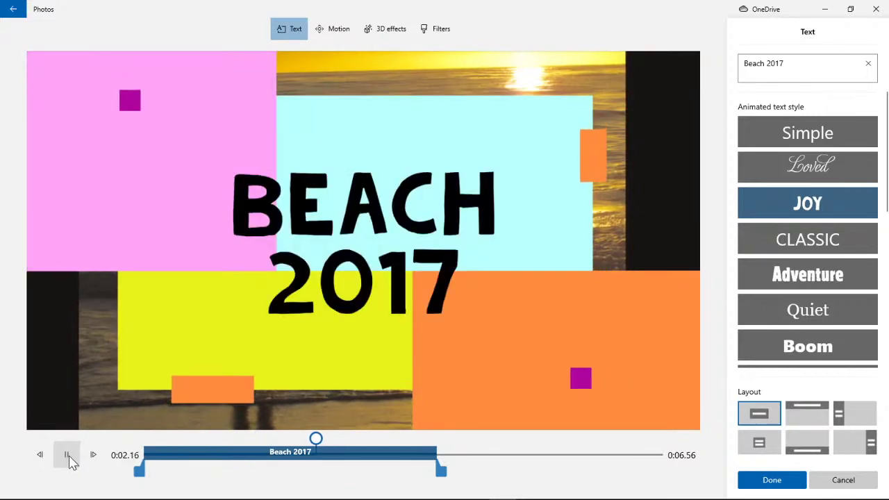
Preview the title in the Classic text style and try the Adventure and Quiet styles
{"action": "left_click", "coordinate": [785, 242]}
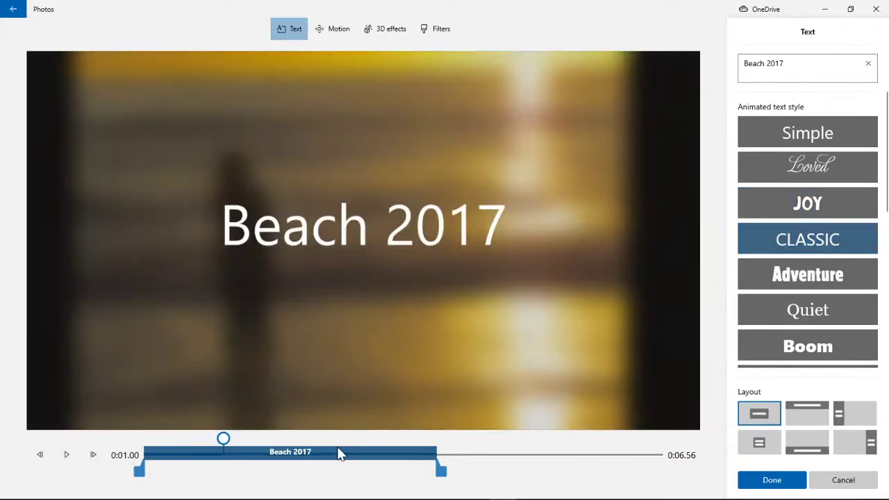
{"action": "left_click_drag", "start_coordinate": [223, 439], "coordinate": [143, 439]}
{"action": "left_click", "coordinate": [66, 455]}
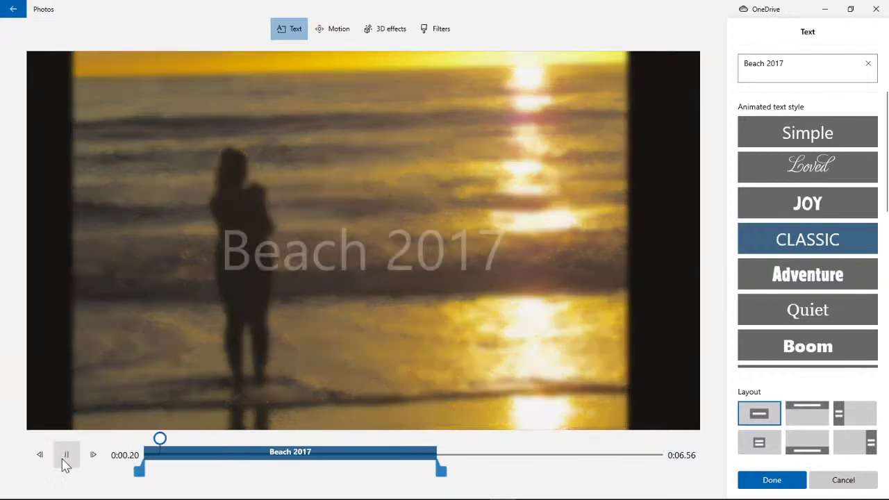
{"action": "left_click", "coordinate": [785, 282]}
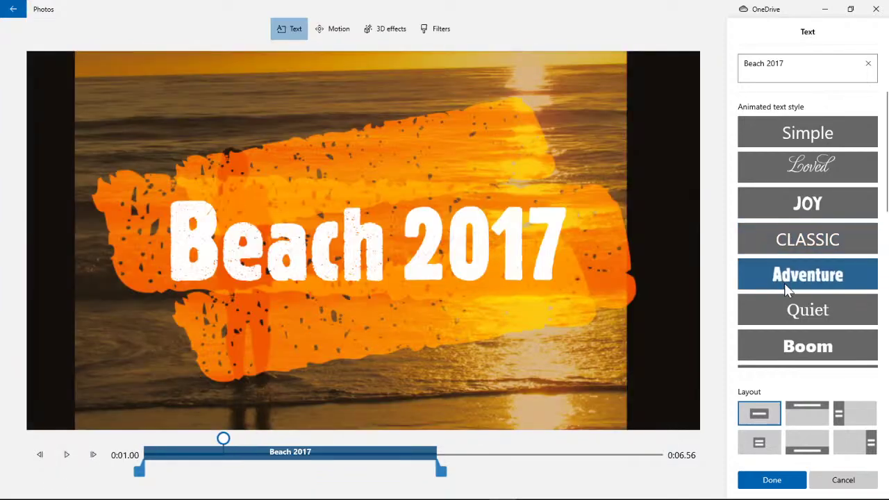
{"action": "left_click", "coordinate": [779, 307]}
Apply the Boom animated text style to the "Beach 2017" title and play it from the start
{"action": "scroll", "coordinate": [817, 285], "scroll_direction": "down", "scroll_amount": 2}
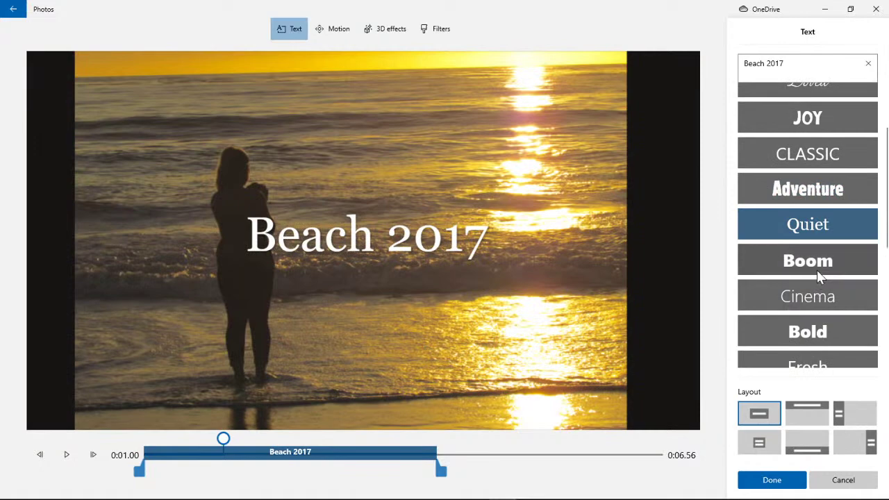
{"action": "left_click", "coordinate": [818, 273]}
{"action": "left_click_drag", "start_coordinate": [184, 439], "coordinate": [138, 440]}
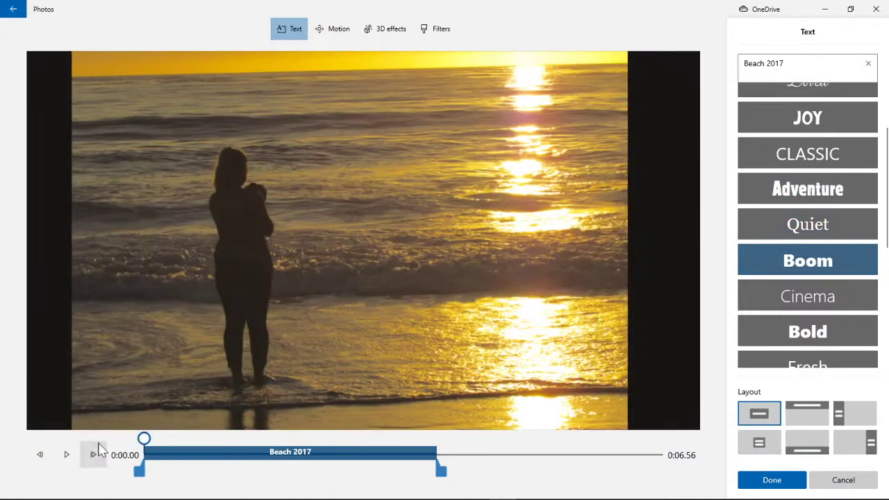
{"action": "left_click", "coordinate": [68, 455]}
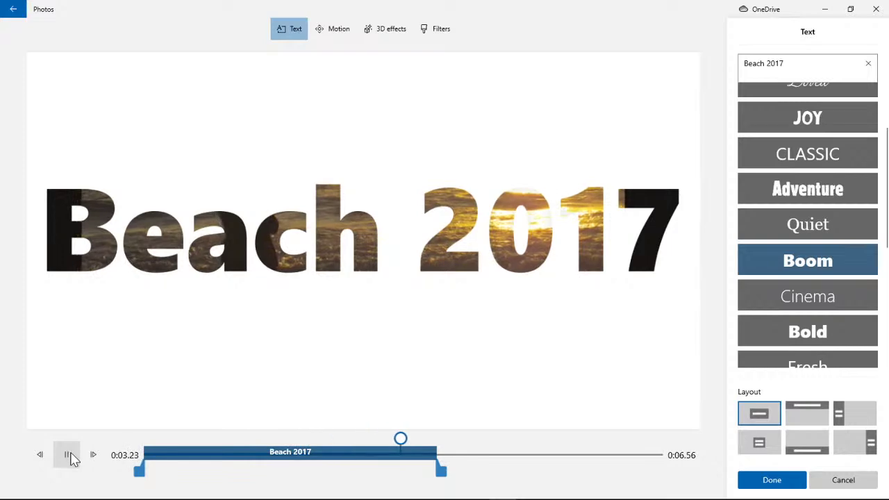
{"action": "left_click", "coordinate": [68, 456]}
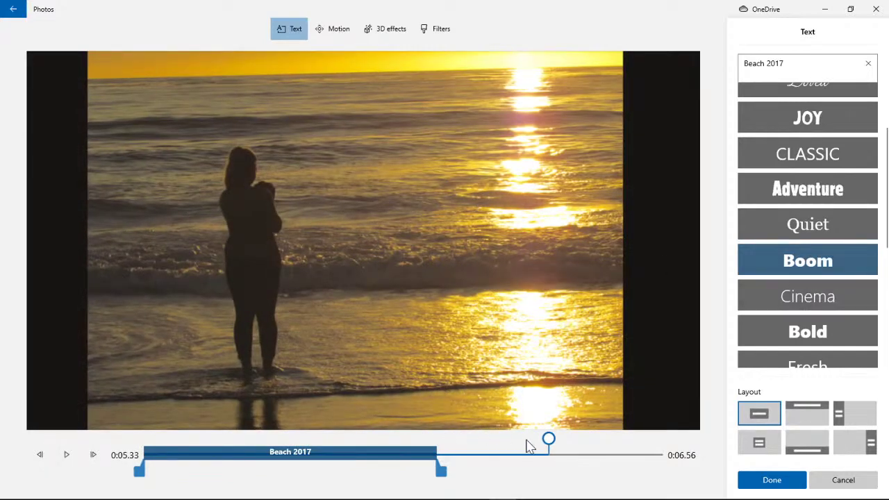
Try the top, bottom, left, right and alternate centre layouts on the "Beach 2017" title, keep the original centred layout, and rewind the project preview
{"action": "left_click_drag", "start_coordinate": [549, 441], "coordinate": [144, 444]}
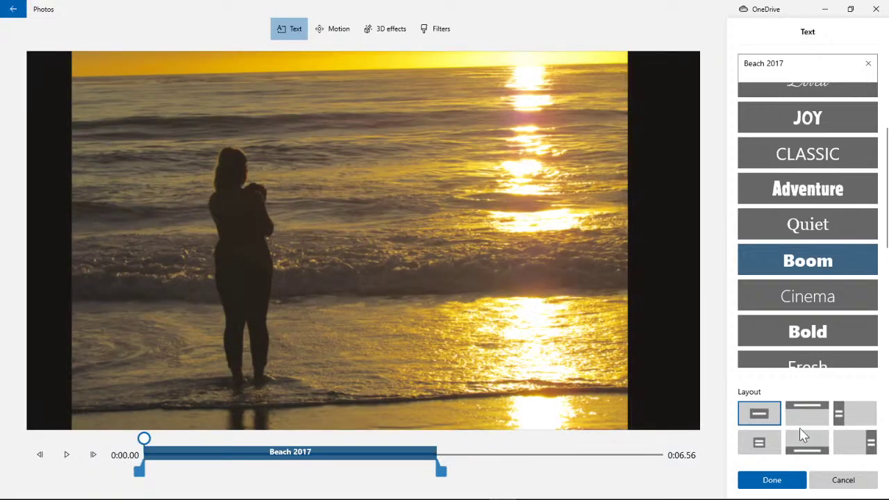
{"action": "left_click", "coordinate": [804, 409]}
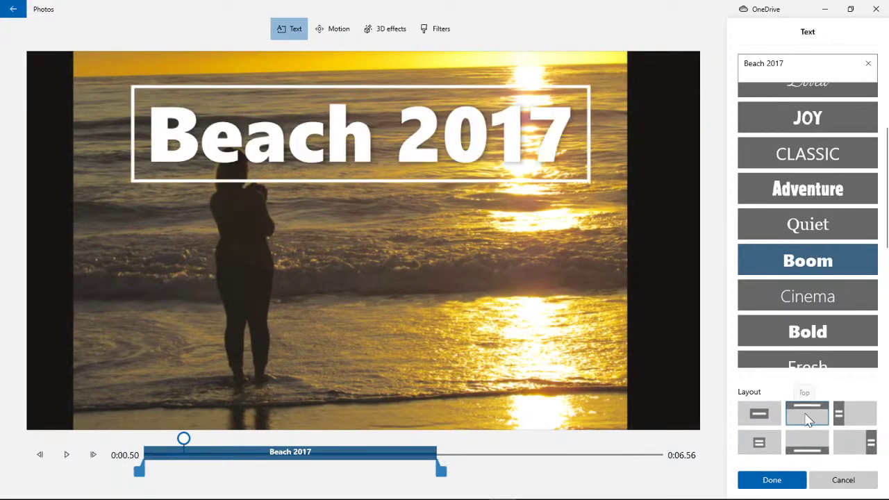
{"action": "left_click", "coordinate": [804, 448]}
{"action": "left_click", "coordinate": [768, 450]}
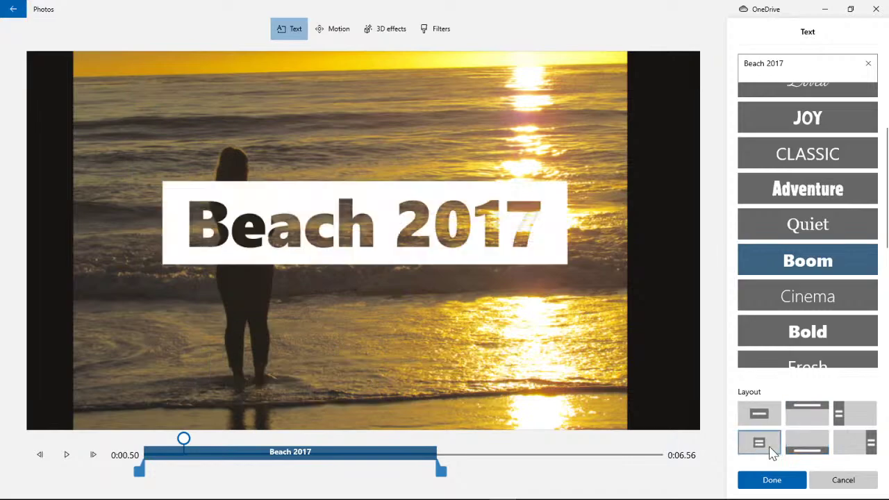
{"action": "left_click", "coordinate": [841, 419]}
{"action": "left_click", "coordinate": [846, 449]}
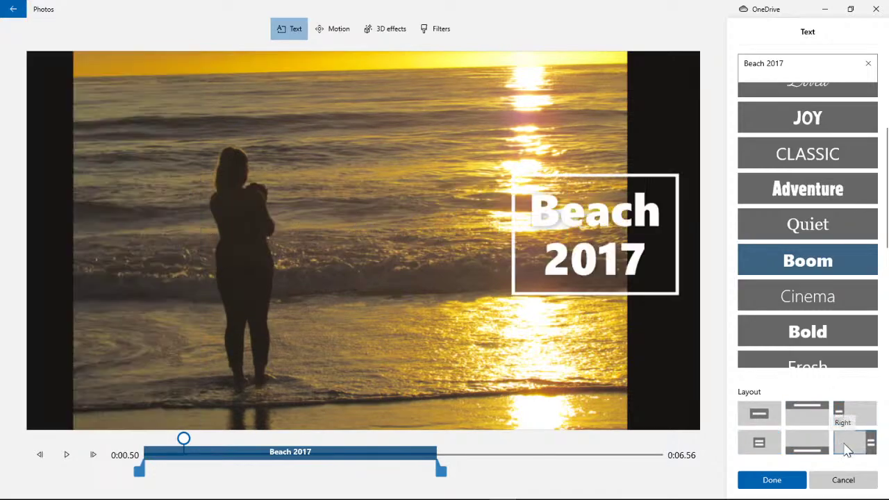
{"action": "left_click", "coordinate": [760, 416]}
{"action": "left_click", "coordinate": [768, 480]}
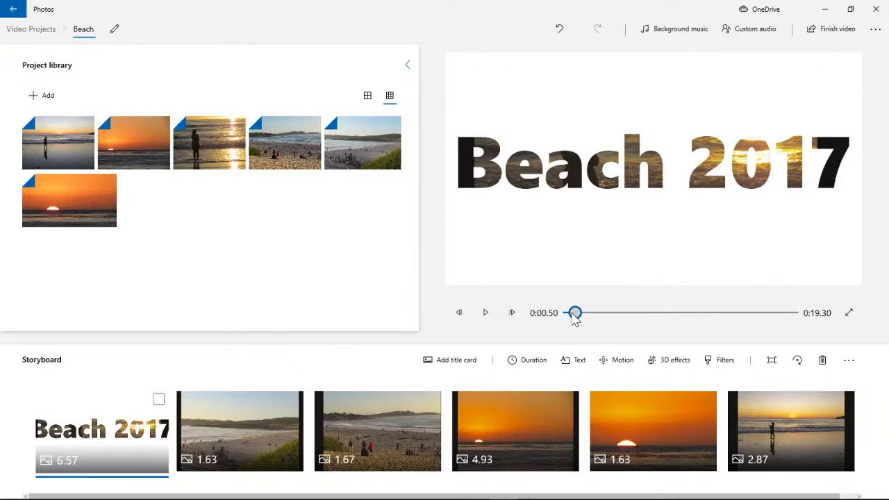
{"action": "left_click_drag", "start_coordinate": [573, 314], "coordinate": [549, 323]}
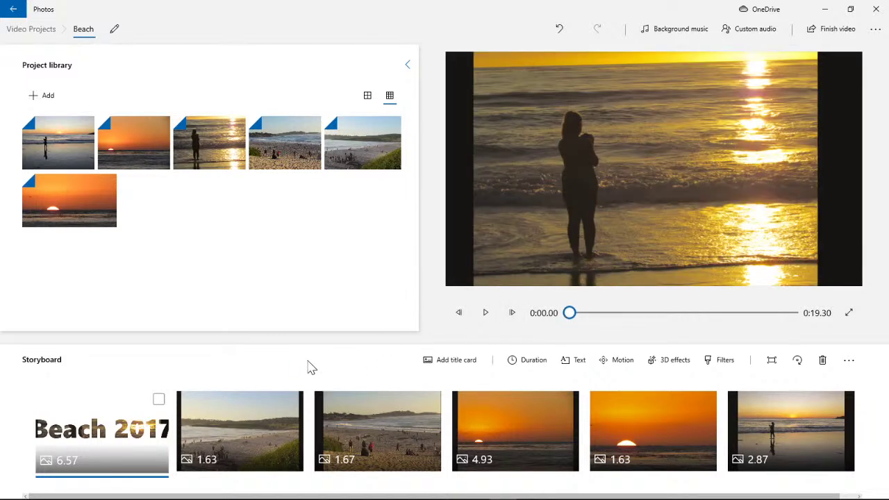
Open the background music selection and preview Rebel Summer, Ravel - String Quartet in F Major, Pixelated, On Hold and Neon Night
{"action": "left_click", "coordinate": [684, 31]}
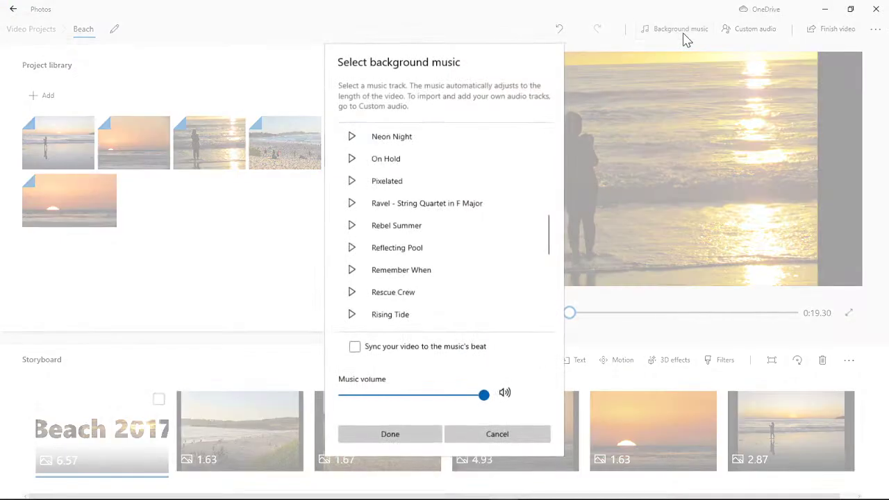
{"action": "left_click", "coordinate": [351, 229]}
{"action": "left_click", "coordinate": [352, 202]}
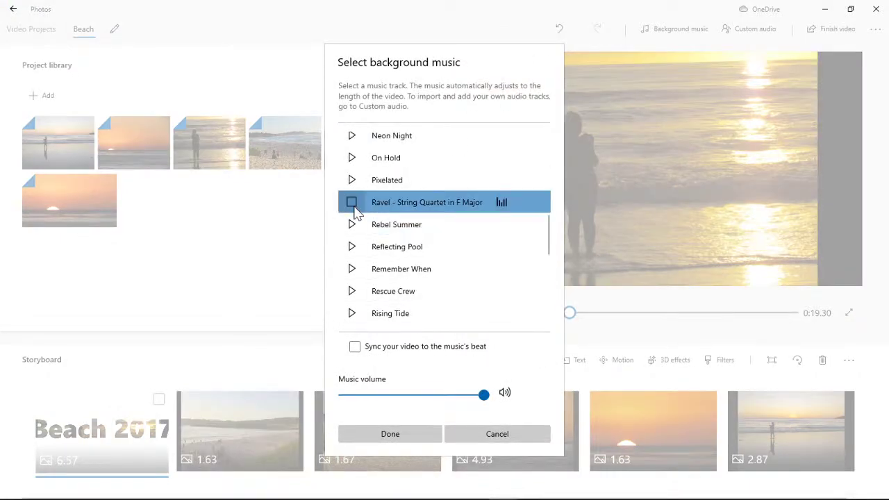
{"action": "left_click", "coordinate": [358, 184]}
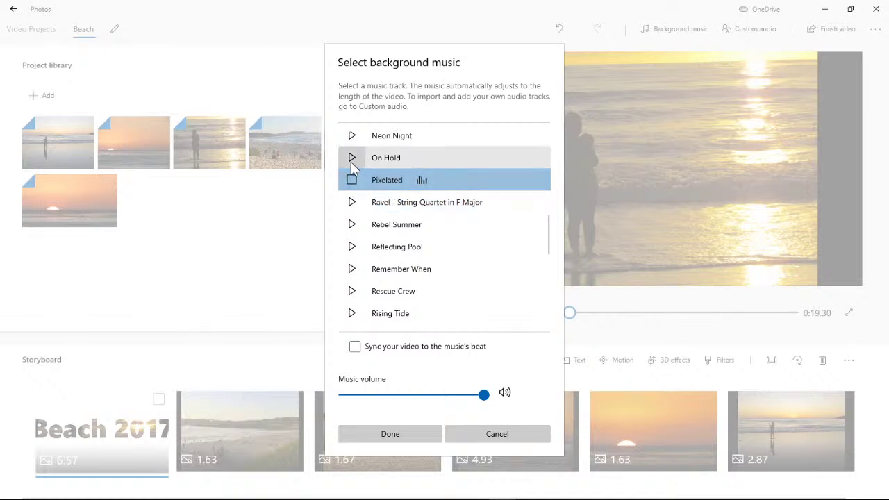
{"action": "left_click", "coordinate": [351, 159]}
{"action": "left_click", "coordinate": [351, 137]}
Preview the Rising Tide, Road Trip, Rose Petals and Simpler Times music tracks
{"action": "scroll", "coordinate": [350, 252], "scroll_direction": "down", "scroll_amount": 2}
{"action": "left_click", "coordinate": [351, 236]}
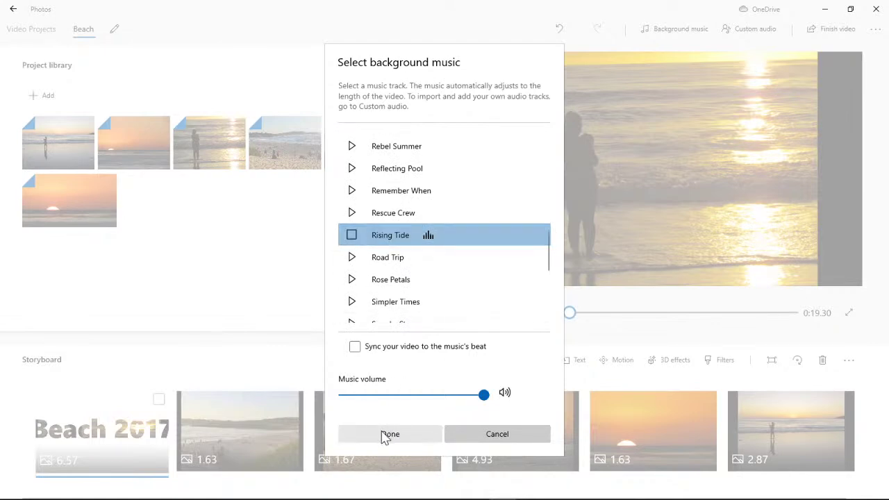
{"action": "left_click", "coordinate": [354, 259]}
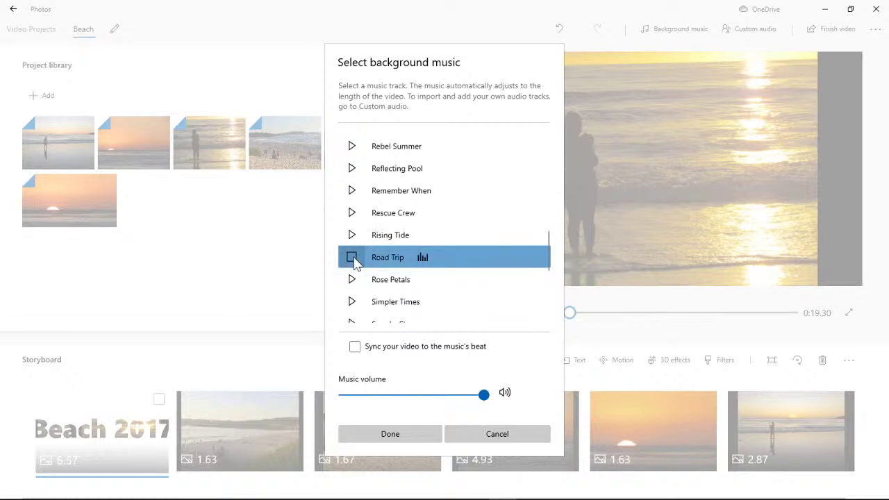
{"action": "left_click", "coordinate": [352, 279]}
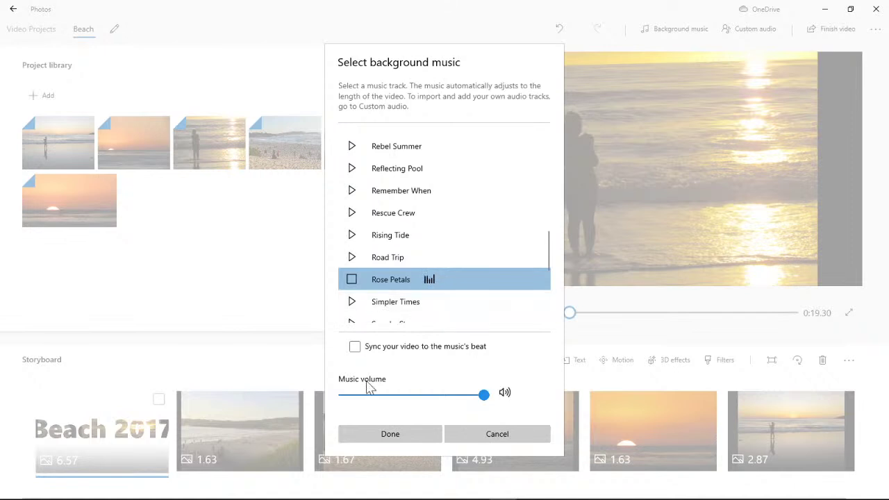
{"action": "left_click", "coordinate": [358, 306]}
Preview more music tracks further down the list, including Starlight Glow and Stunt Double
{"action": "scroll", "coordinate": [354, 297], "scroll_direction": "down", "scroll_amount": 2}
{"action": "left_click", "coordinate": [351, 271]}
{"action": "scroll", "coordinate": [349, 275], "scroll_direction": "down", "scroll_amount": 2}
{"action": "left_click", "coordinate": [350, 254]}
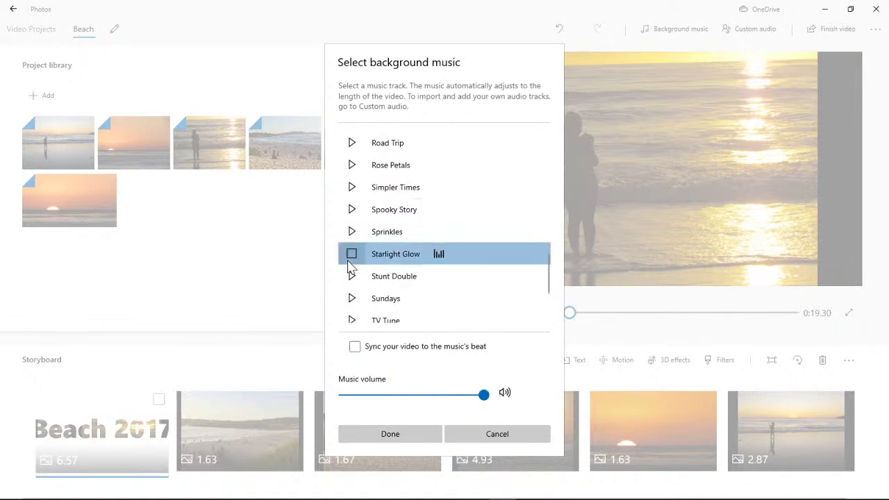
{"action": "left_click", "coordinate": [351, 277]}
{"action": "scroll", "coordinate": [350, 278], "scroll_direction": "down", "scroll_amount": 2}
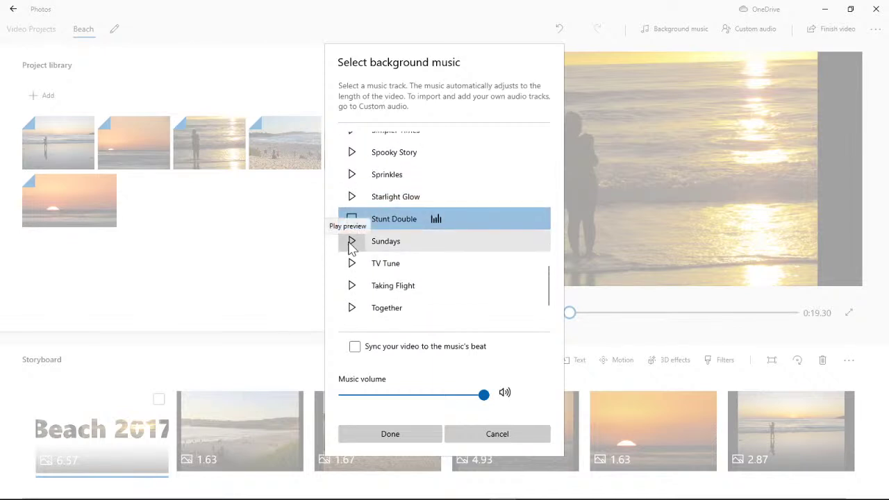
Set Sundays as the video's background music and play the video from the start
{"action": "left_click", "coordinate": [350, 245]}
{"action": "scroll", "coordinate": [352, 240], "scroll_direction": "down", "scroll_amount": 2}
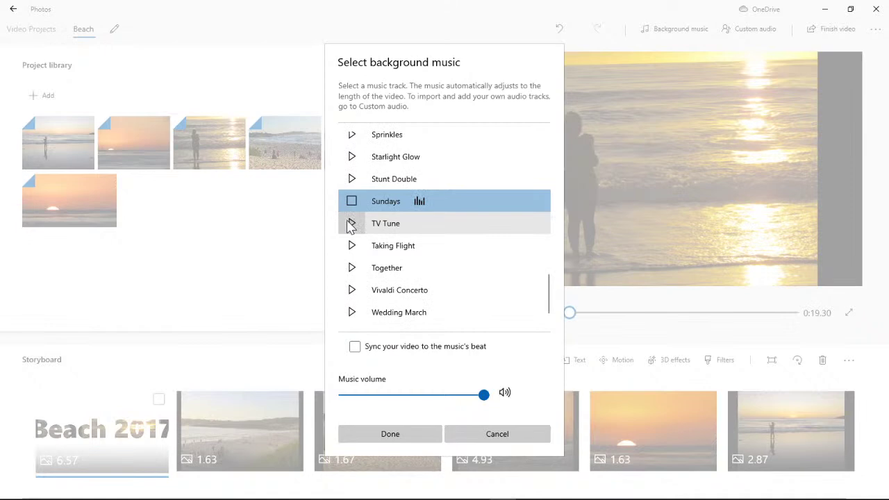
{"action": "left_click", "coordinate": [397, 435]}
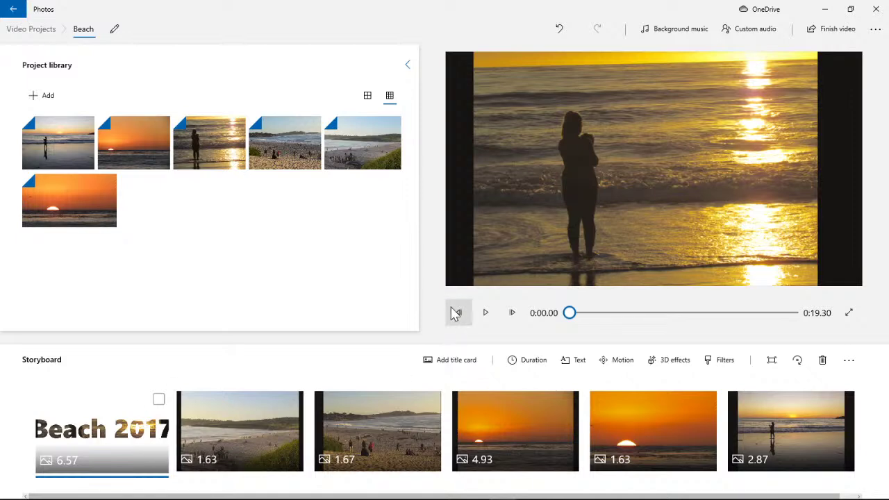
{"action": "left_click", "coordinate": [486, 313]}
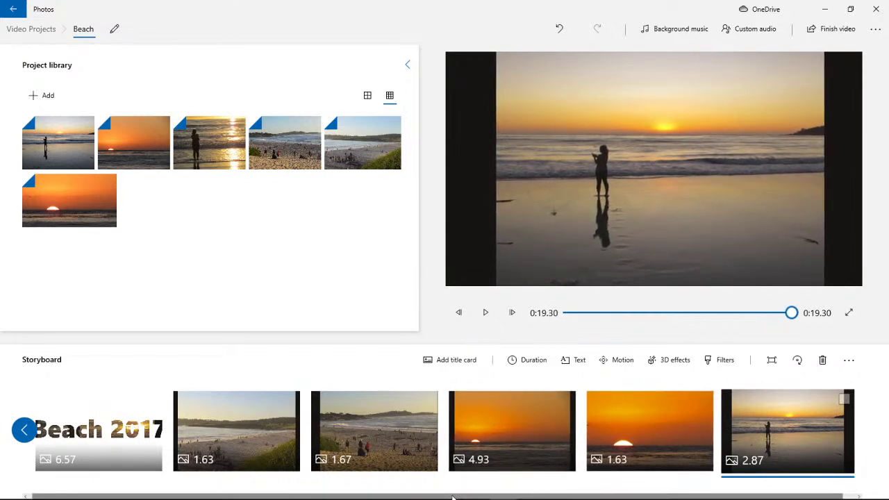
Move the last storyboard clip, the woman's reflection on the beach, ahead of the two orange sunset clips, and replay the video from the start
{"action": "scroll", "coordinate": [452, 497], "scroll_direction": "down", "scroll_amount": 1}
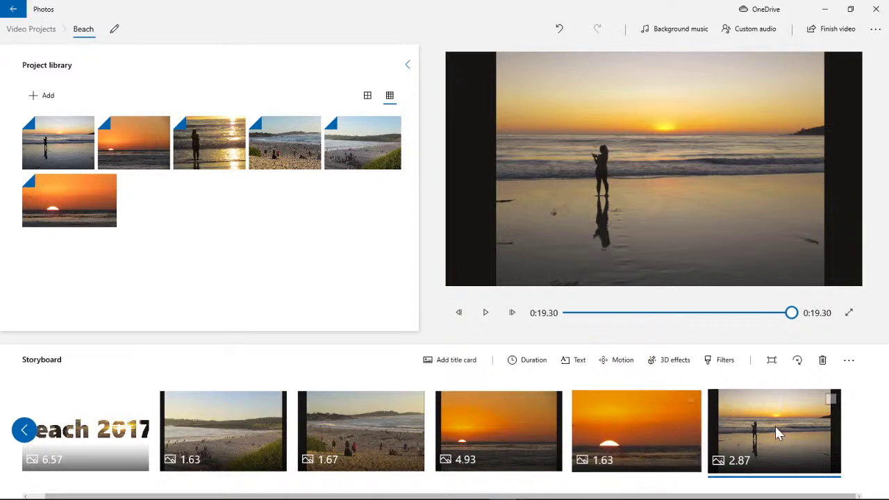
{"action": "left_click_drag", "start_coordinate": [780, 426], "coordinate": [528, 444]}
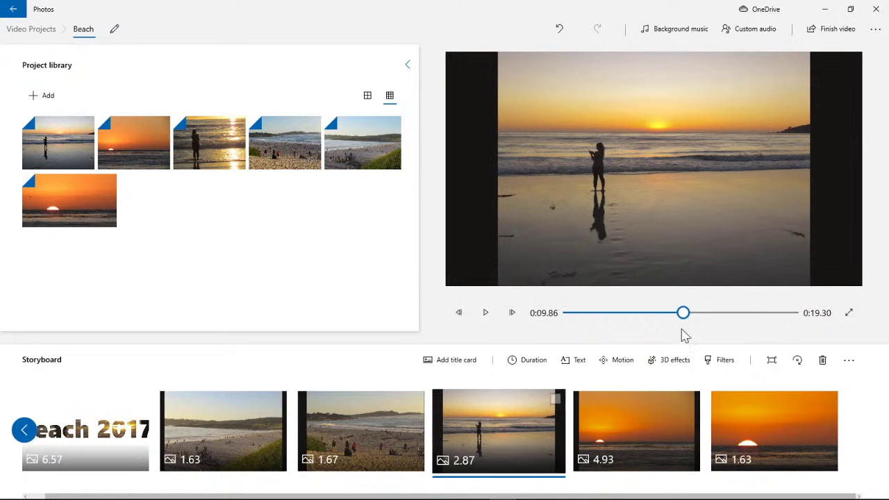
{"action": "left_click_drag", "start_coordinate": [685, 320], "coordinate": [662, 324]}
{"action": "left_click_drag", "start_coordinate": [605, 324], "coordinate": [557, 322]}
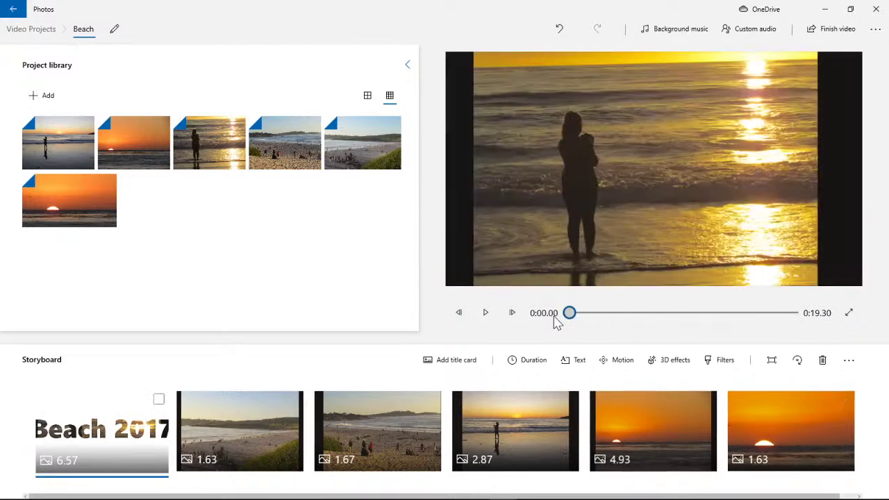
{"action": "left_click", "coordinate": [487, 313]}
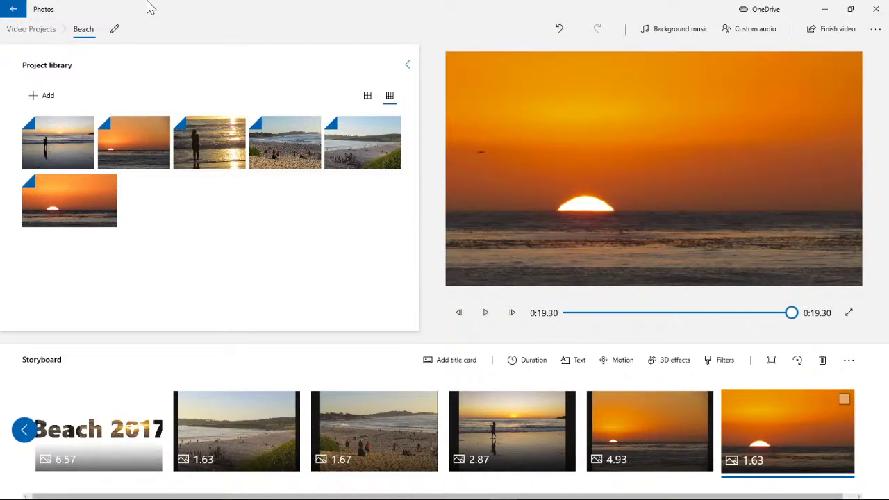
Leave the video project for the Beach album and minimize the Photos window
{"action": "left_click", "coordinate": [11, 10]}
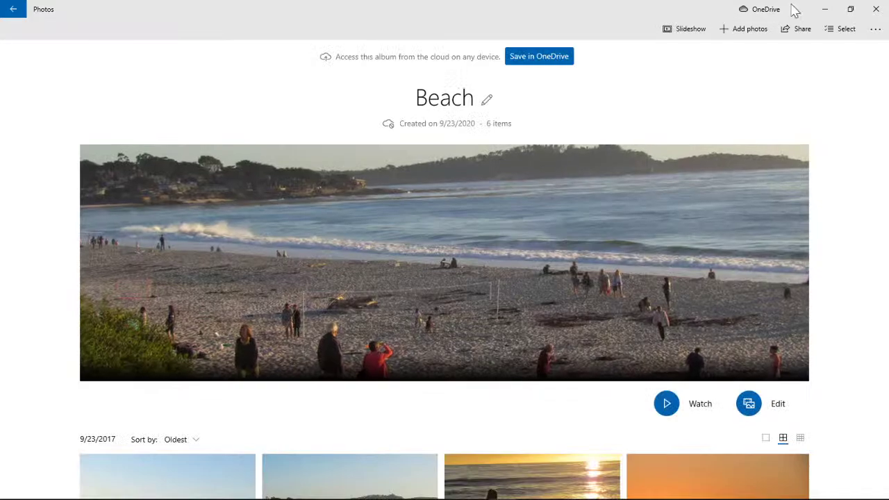
{"action": "left_click", "coordinate": [826, 11]}
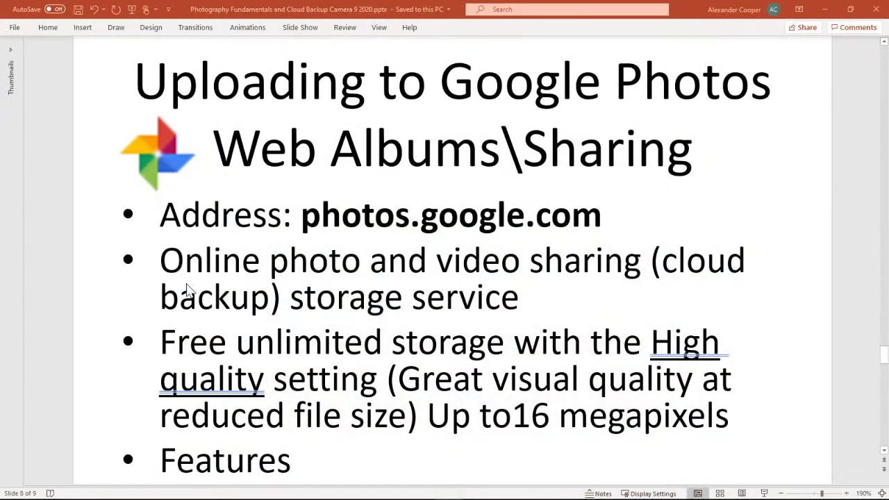
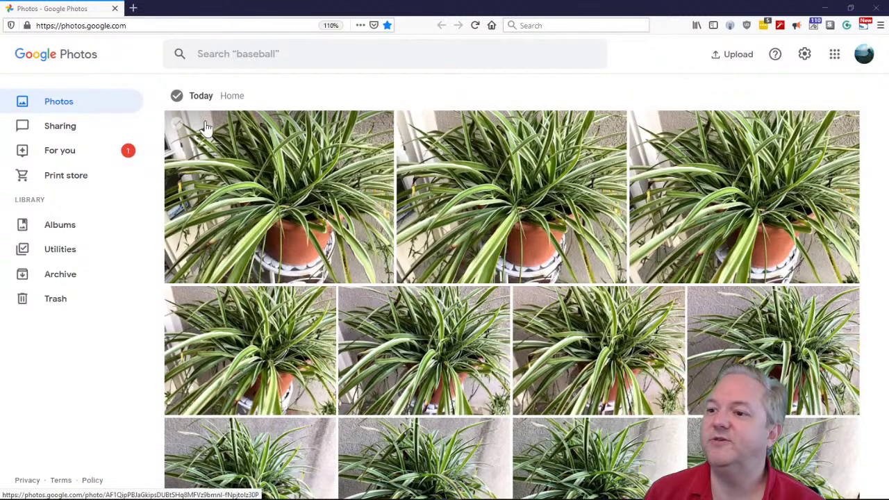
In Google Photos, select the eleven potted plant photos dated Today
{"action": "left_click", "coordinate": [177, 124]}
{"action": "left_click", "coordinate": [410, 124]}
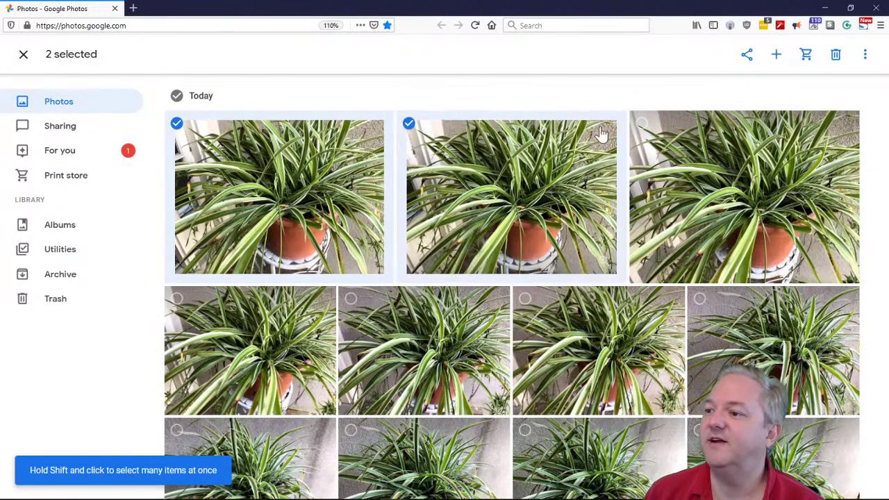
{"action": "left_click", "coordinate": [640, 128]}
{"action": "left_click", "coordinate": [699, 299]}
{"action": "left_click", "coordinate": [525, 299]}
{"action": "left_click", "coordinate": [351, 299]}
{"action": "left_click", "coordinate": [224, 312]}
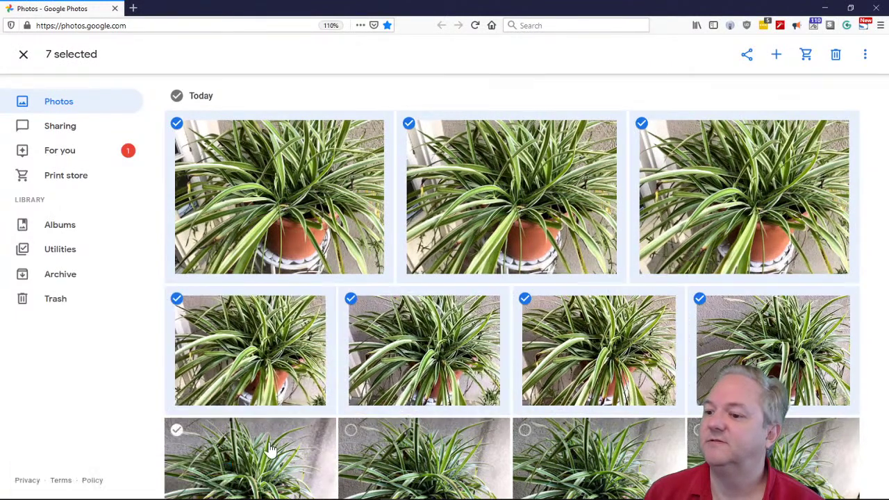
{"action": "left_click", "coordinate": [271, 453]}
{"action": "left_click", "coordinate": [395, 444]}
{"action": "left_click", "coordinate": [541, 443]}
{"action": "left_click", "coordinate": [699, 432]}
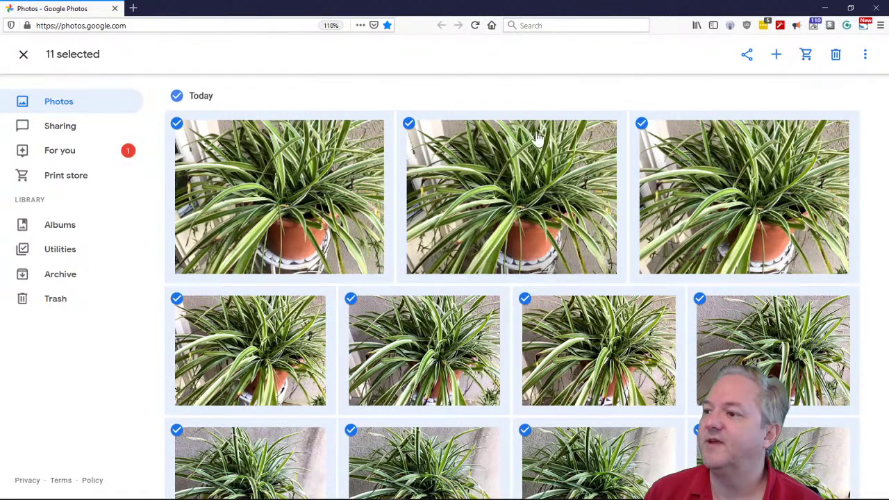
Look over the sharing options for the selected plant photos and close them without sharing
{"action": "left_click", "coordinate": [747, 55]}
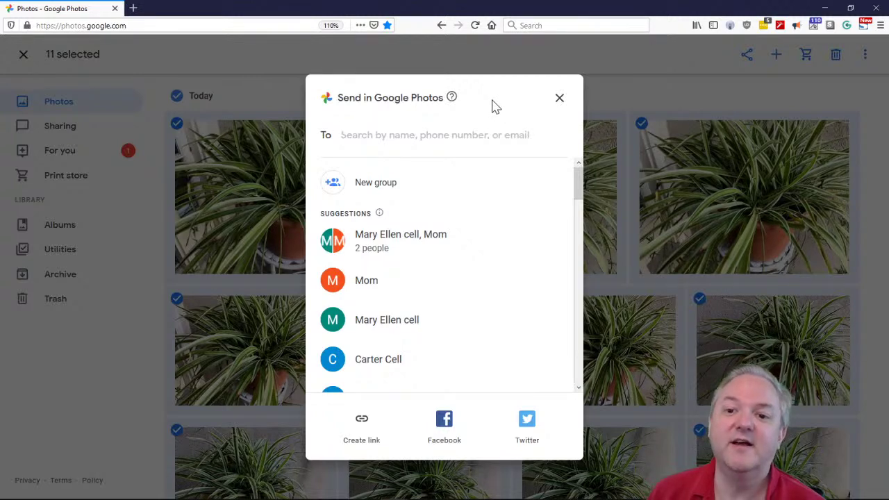
{"action": "left_click", "coordinate": [559, 98]}
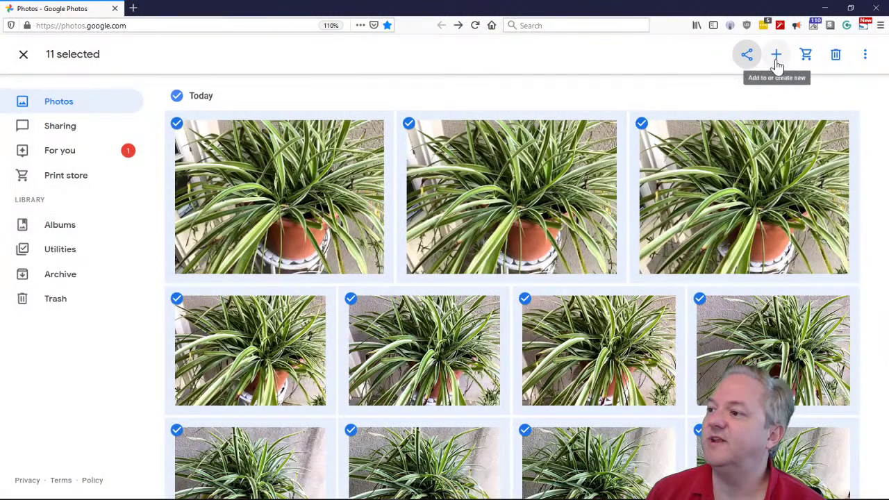
Create a new album from the selected plant photos, title it "Plant" and look through its contents
{"action": "left_click", "coordinate": [778, 61]}
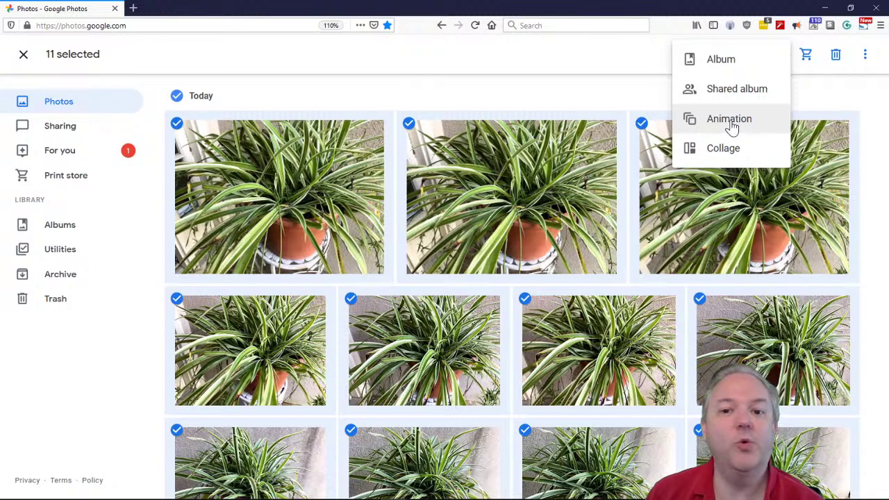
{"action": "left_click", "coordinate": [727, 63]}
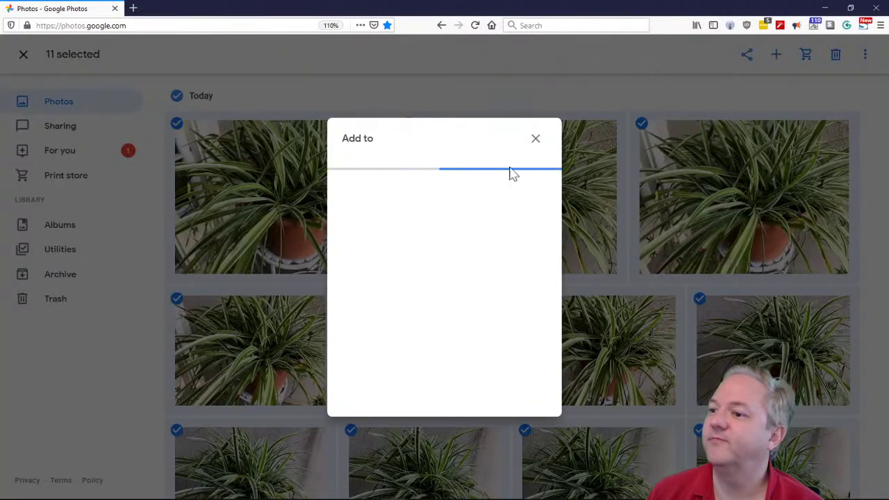
{"action": "left_click", "coordinate": [407, 189]}
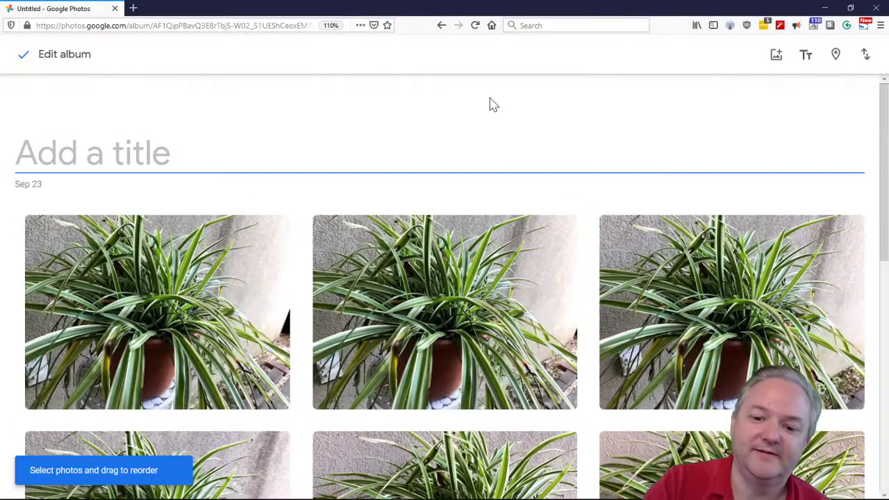
{"action": "type", "text": "Plant"}
{"action": "left_click", "coordinate": [489, 104]}
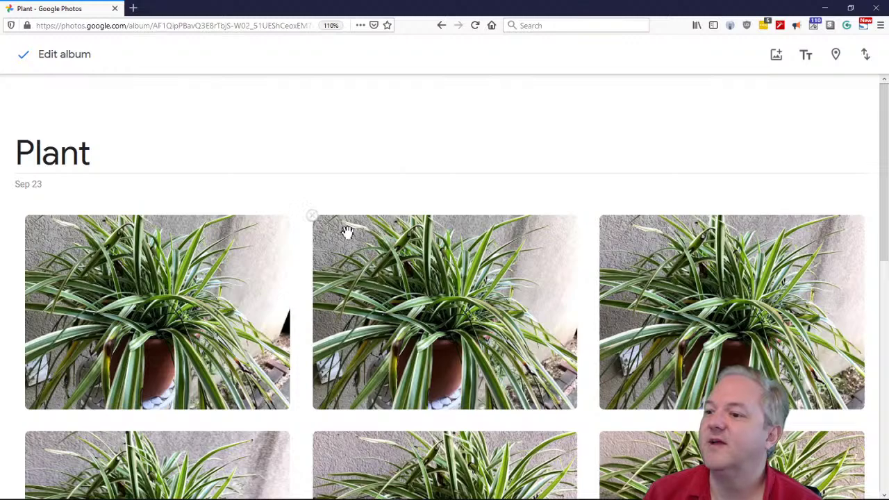
{"action": "scroll", "coordinate": [309, 253], "scroll_direction": "down", "scroll_amount": 8}
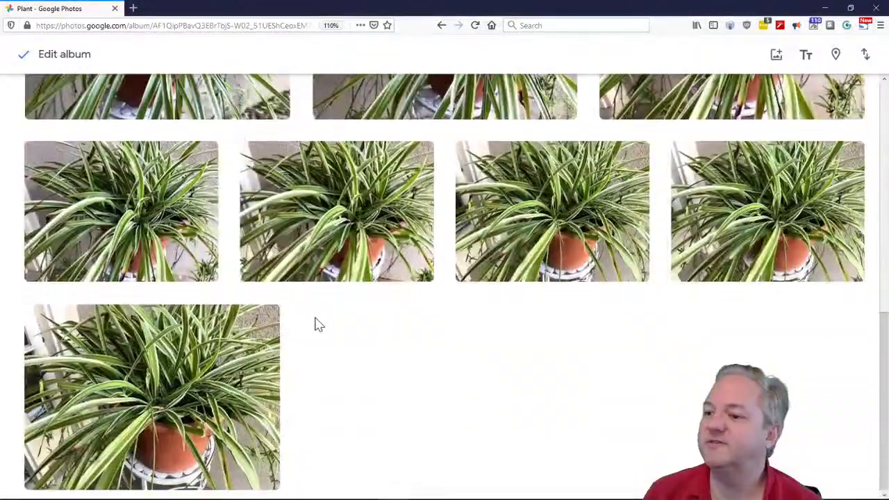
{"action": "scroll", "coordinate": [327, 357], "scroll_direction": "up", "scroll_amount": 8}
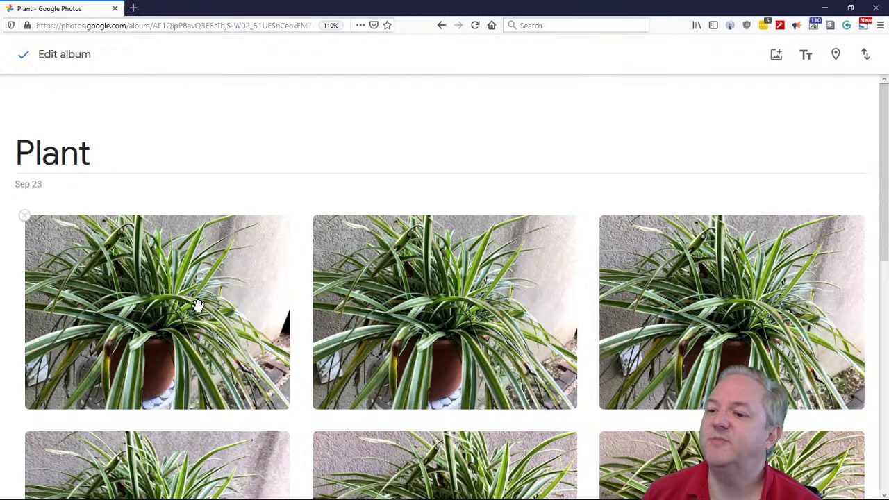
{"action": "left_click", "coordinate": [150, 313]}
{"action": "left_click", "coordinate": [150, 313]}
{"action": "left_click", "coordinate": [150, 313]}
{"action": "left_click", "coordinate": [150, 312]}
{"action": "left_click", "coordinate": [150, 312]}
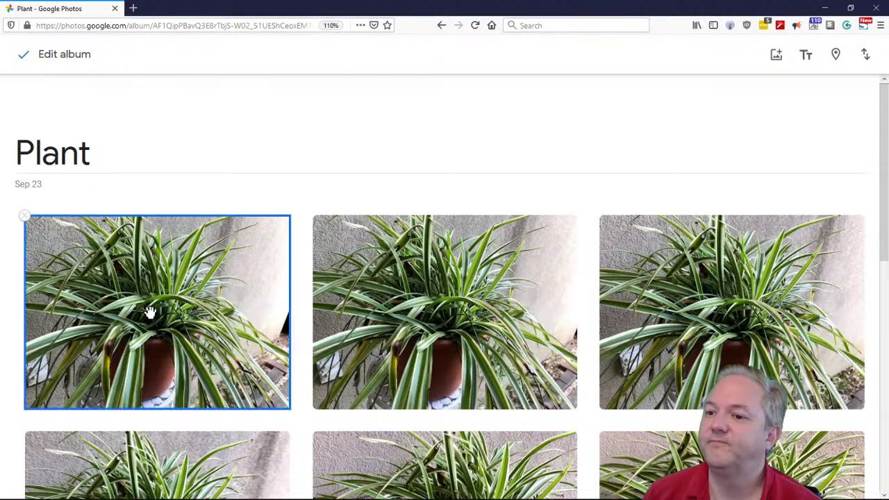
{"action": "left_click", "coordinate": [238, 284]}
{"action": "left_click", "coordinate": [352, 264]}
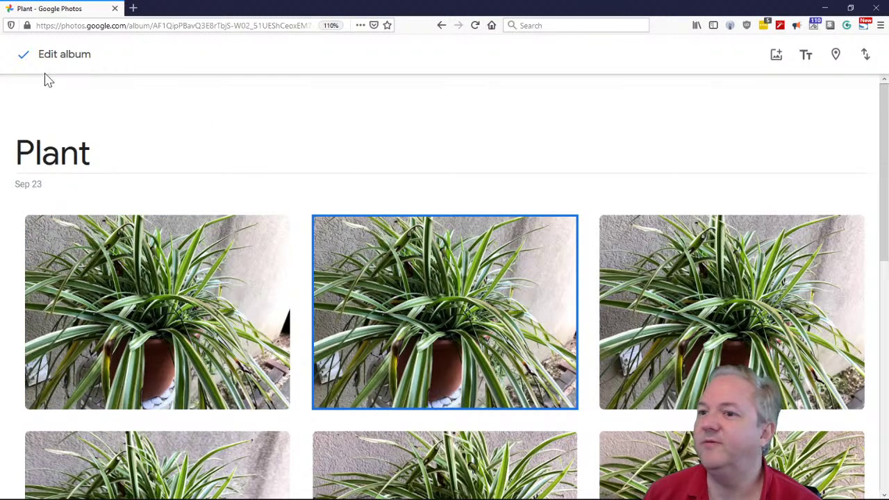
Finish editing the Plant album and go to the overview of all albums
{"action": "left_click", "coordinate": [26, 62]}
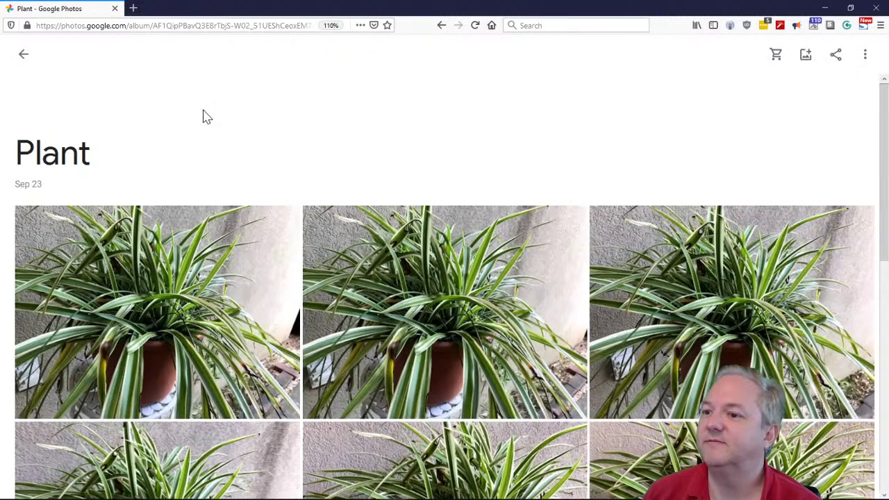
{"action": "left_click", "coordinate": [24, 54]}
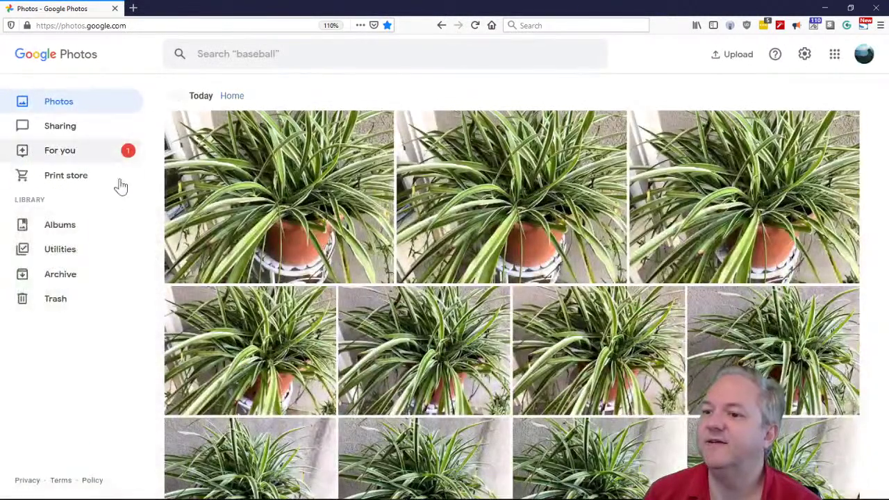
{"action": "left_click", "coordinate": [64, 235]}
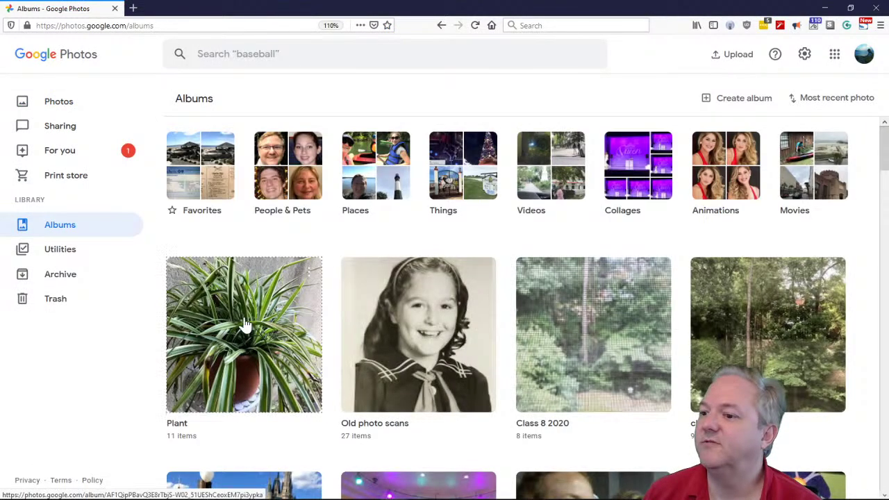
Open the first photo of the Plant album for editing
{"action": "left_click", "coordinate": [245, 325]}
{"action": "left_click", "coordinate": [145, 296]}
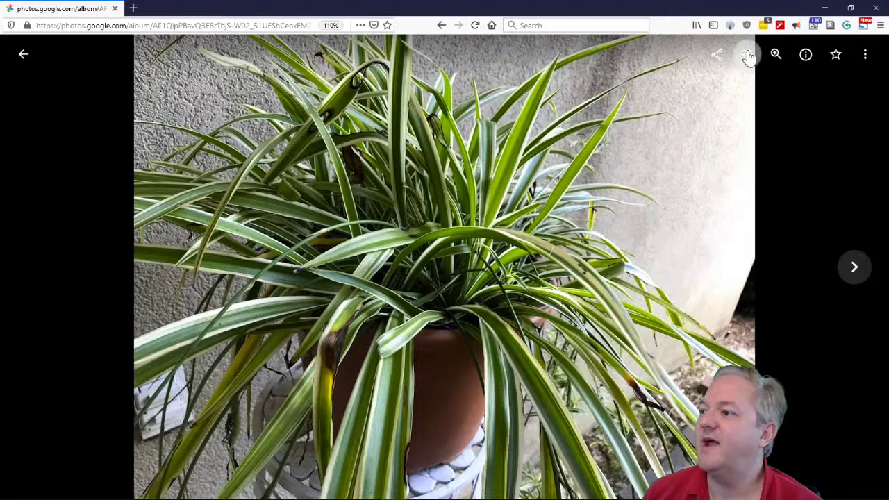
{"action": "left_click", "coordinate": [749, 57]}
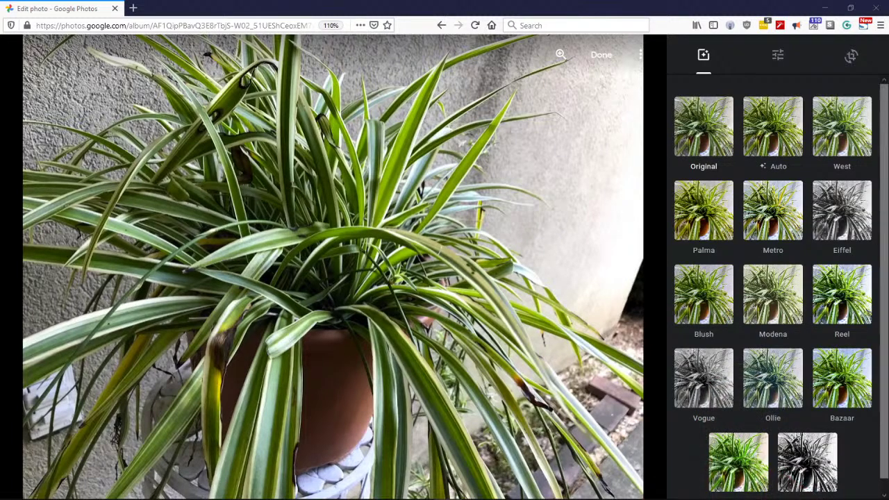
Try the preset filters on the plant photo, from Auto and West through Alpaca and Vista, and return it to Original
{"action": "left_click", "coordinate": [756, 141]}
{"action": "left_click", "coordinate": [837, 135]}
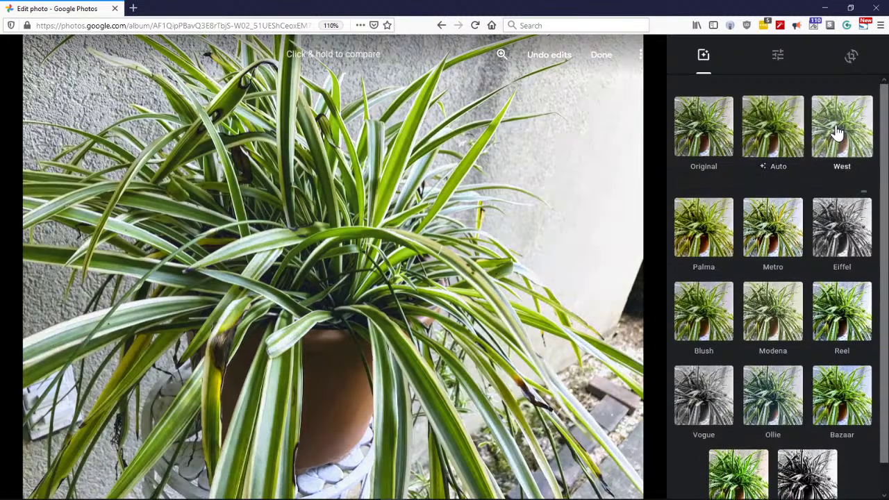
{"action": "left_click", "coordinate": [835, 247]}
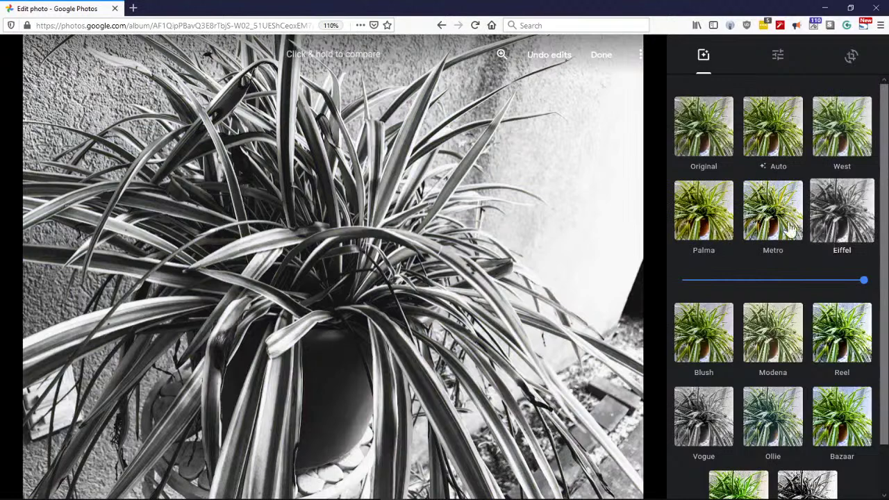
{"action": "left_click", "coordinate": [778, 222]}
{"action": "left_click", "coordinate": [722, 229]}
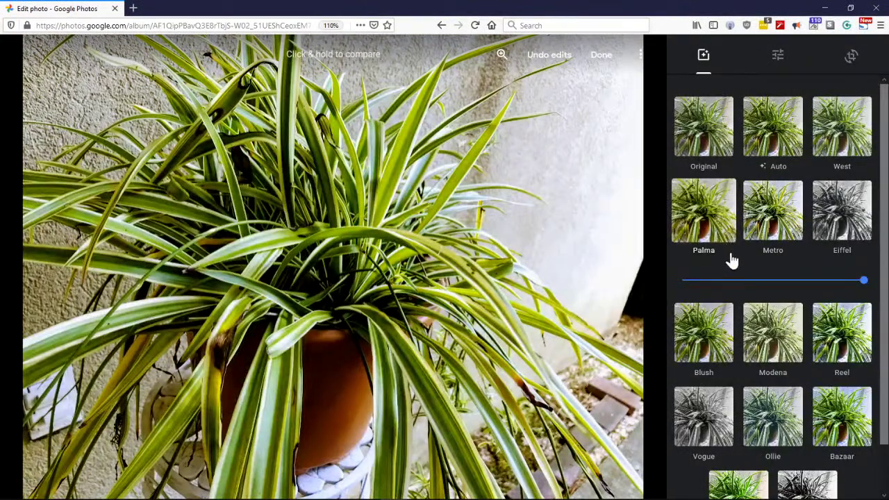
{"action": "left_click", "coordinate": [720, 350]}
{"action": "left_click", "coordinate": [778, 323]}
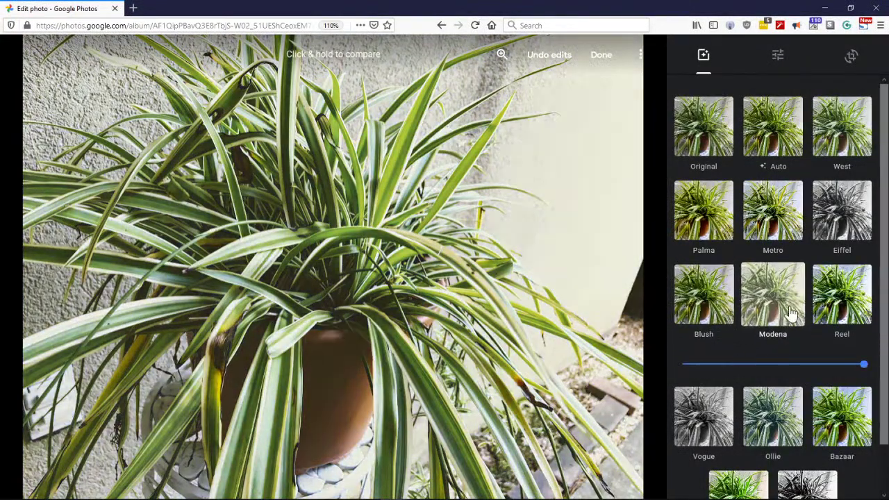
{"action": "left_click", "coordinate": [839, 299]}
{"action": "left_click", "coordinate": [846, 411]}
{"action": "left_click", "coordinate": [775, 416]}
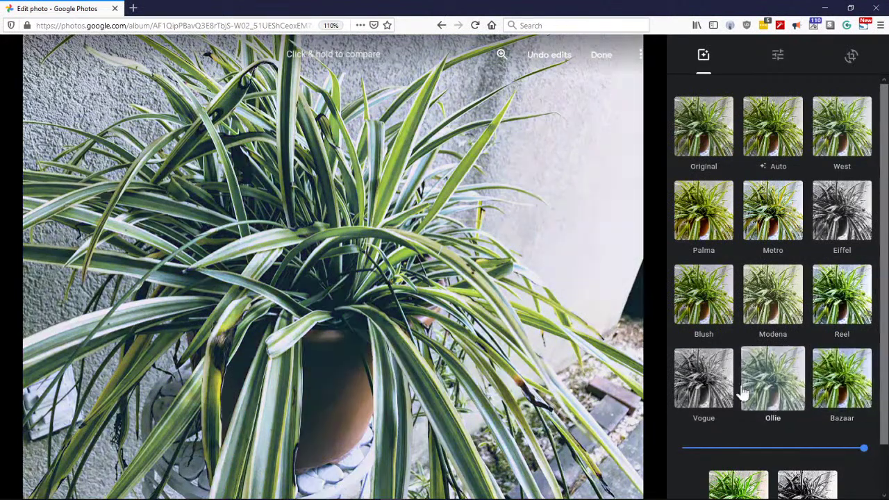
{"action": "left_click", "coordinate": [710, 406]}
{"action": "scroll", "coordinate": [716, 389], "scroll_direction": "down", "scroll_amount": 1}
{"action": "scroll", "coordinate": [716, 389], "scroll_direction": "down", "scroll_amount": 1}
{"action": "left_click", "coordinate": [734, 439]}
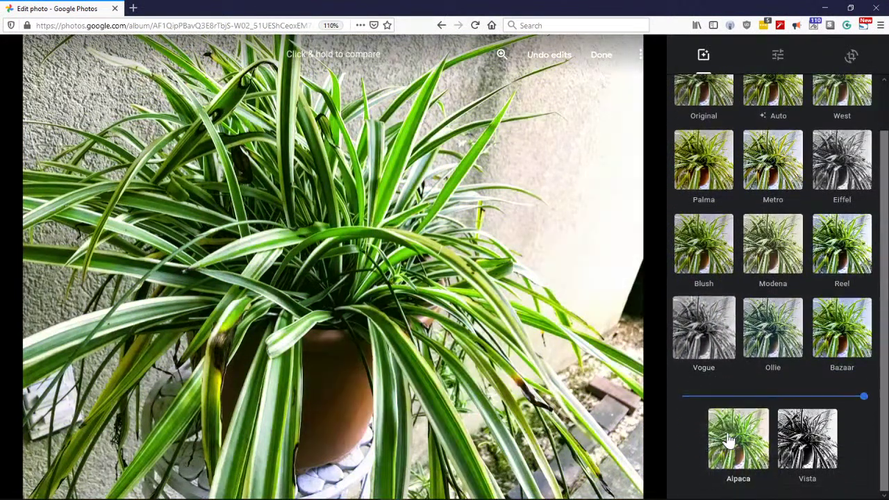
{"action": "left_click", "coordinate": [807, 415]}
{"action": "scroll", "coordinate": [799, 307], "scroll_direction": "up", "scroll_amount": 1}
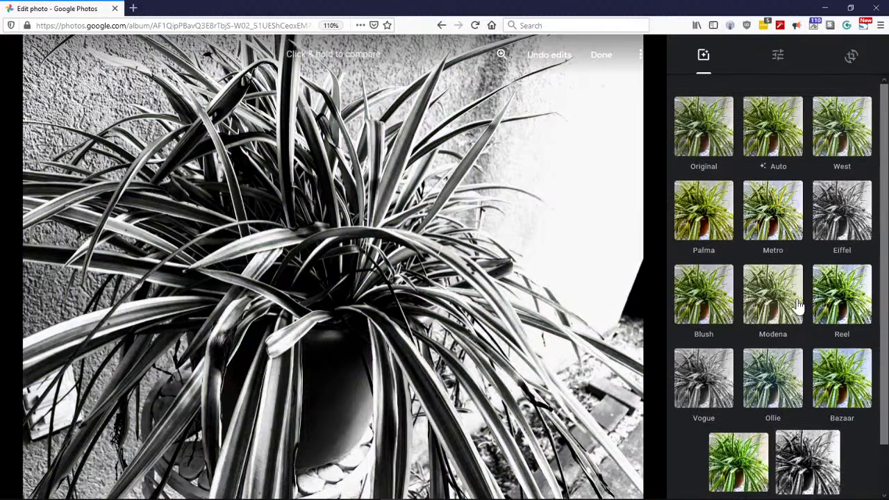
{"action": "left_click", "coordinate": [712, 146]}
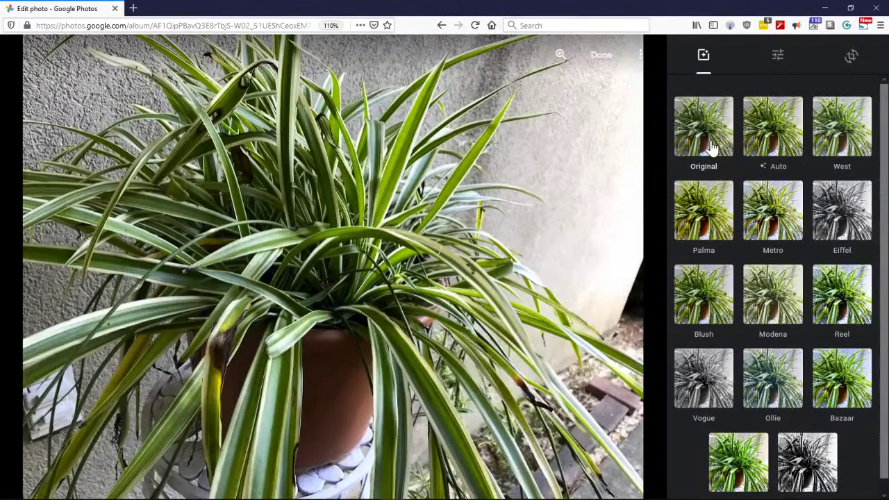
Apply the Auto filter to the plant photo and look over its Light, Color and Pop adjustments
{"action": "left_click", "coordinate": [776, 132]}
{"action": "left_click", "coordinate": [775, 61]}
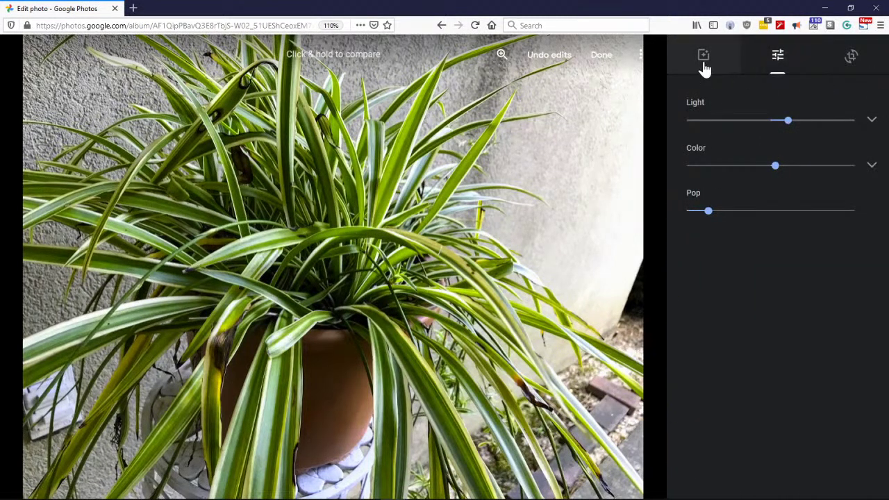
{"action": "left_click", "coordinate": [703, 63]}
Compare the West and Eiffel filters on the plant photo and apply the Reel filter
{"action": "left_click", "coordinate": [833, 143]}
{"action": "left_click", "coordinate": [839, 238]}
{"action": "left_click", "coordinate": [834, 331]}
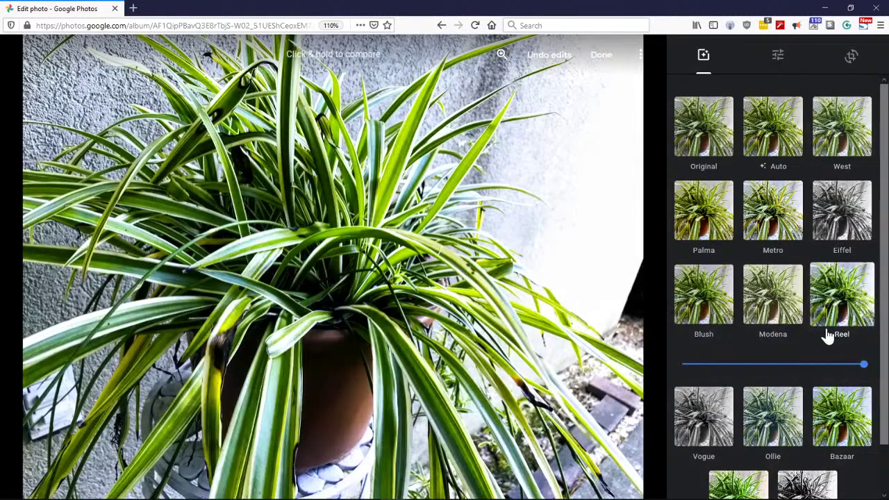
Try the Reel filter at reduced and full strength, and preview the Modena filter at low strength
{"action": "left_click_drag", "start_coordinate": [860, 366], "coordinate": [783, 370]}
{"action": "left_click_drag", "start_coordinate": [837, 364], "coordinate": [867, 361]}
{"action": "left_click", "coordinate": [783, 313]}
{"action": "left_click_drag", "start_coordinate": [711, 364], "coordinate": [744, 366]}
Preview the Vogue filter at slightly reduced strength and the Ollie filter on the plant photo
{"action": "left_click", "coordinate": [719, 401]}
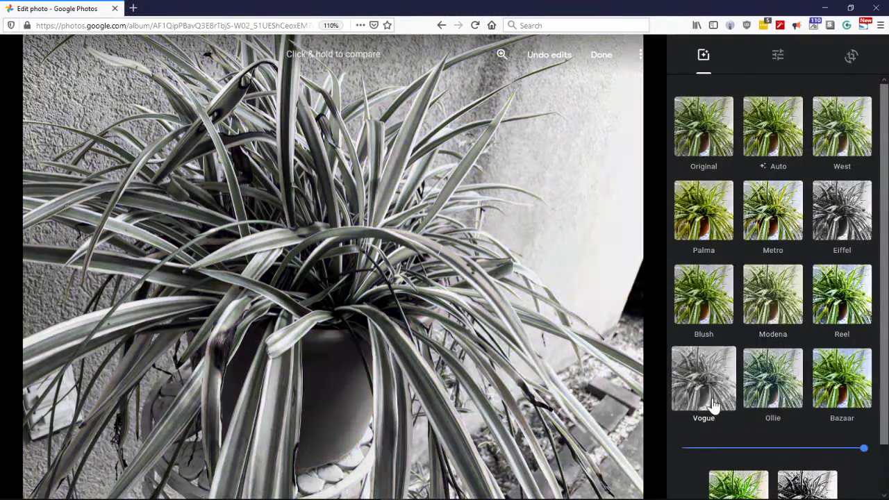
{"action": "mouse_move", "coordinate": [861, 451]}
{"action": "left_mouse_down"}
{"action": "mouse_move", "coordinate": [701, 451]}
{"action": "mouse_move", "coordinate": [844, 448]}
{"action": "left_mouse_up"}
{"action": "left_click", "coordinate": [789, 399]}
{"action": "scroll", "coordinate": [848, 417], "scroll_direction": "down", "scroll_amount": 1}
Preview the Vista and Alpaca filters, each reduced to about half strength
{"action": "left_click", "coordinate": [837, 411]}
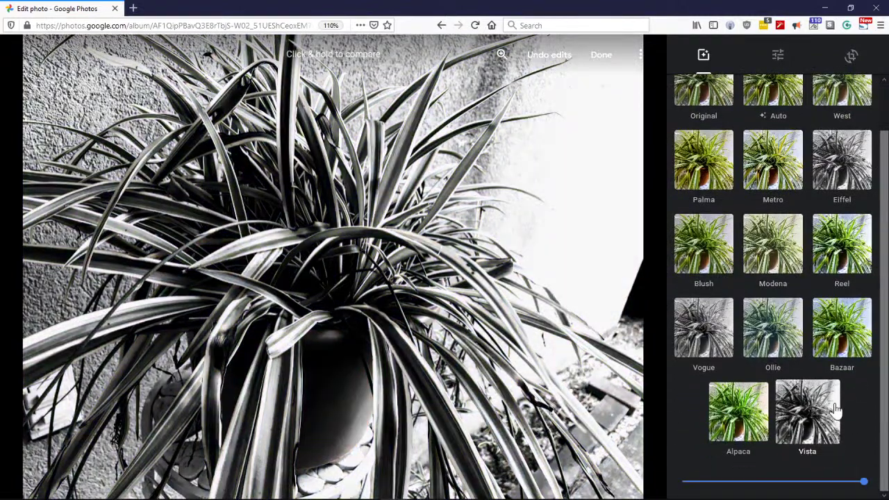
{"action": "left_click_drag", "start_coordinate": [861, 481], "coordinate": [769, 479]}
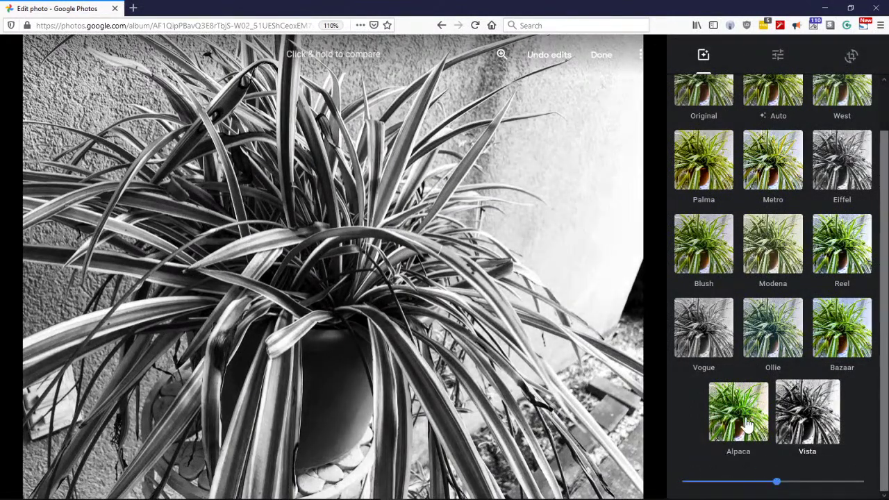
{"action": "left_click", "coordinate": [742, 420]}
{"action": "left_click_drag", "start_coordinate": [859, 486], "coordinate": [781, 484]}
{"action": "scroll", "coordinate": [773, 298], "scroll_direction": "up", "scroll_amount": 2}
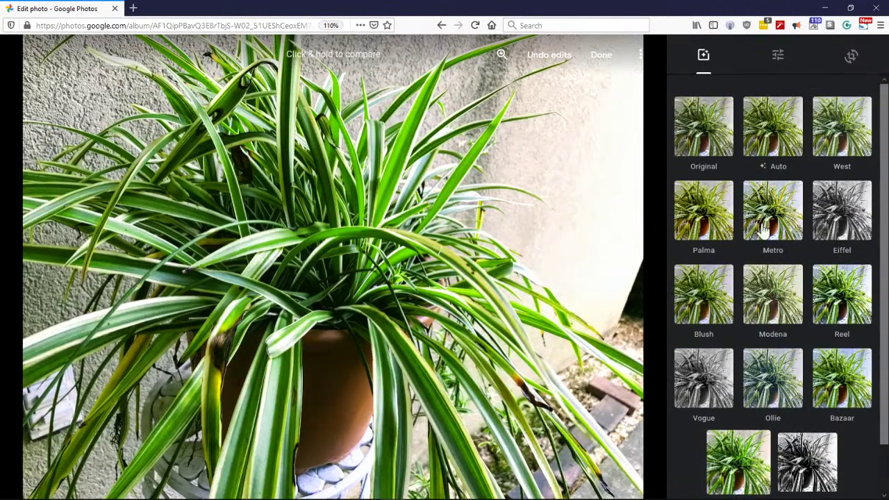
Compare the Original version of the photo with the Auto filter and keep Auto applied
{"action": "left_click", "coordinate": [719, 146]}
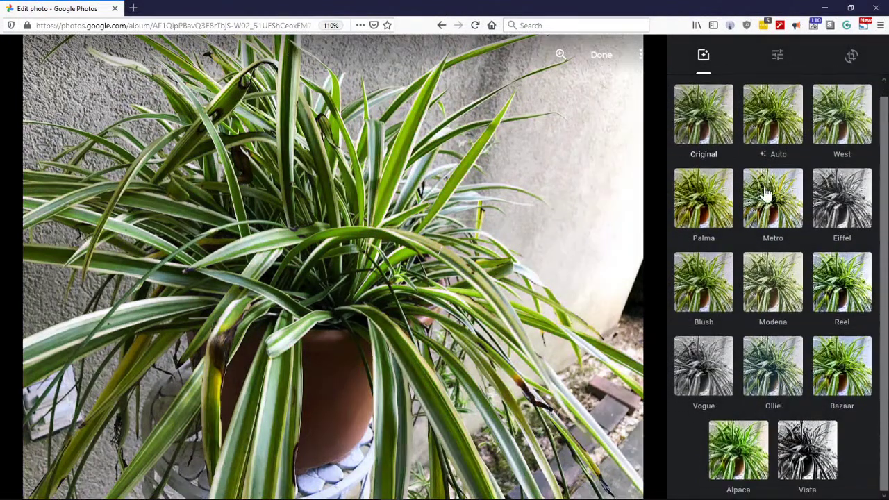
{"action": "left_click", "coordinate": [771, 133]}
{"action": "left_click", "coordinate": [714, 134]}
{"action": "left_click", "coordinate": [757, 125]}
{"action": "left_click", "coordinate": [707, 121]}
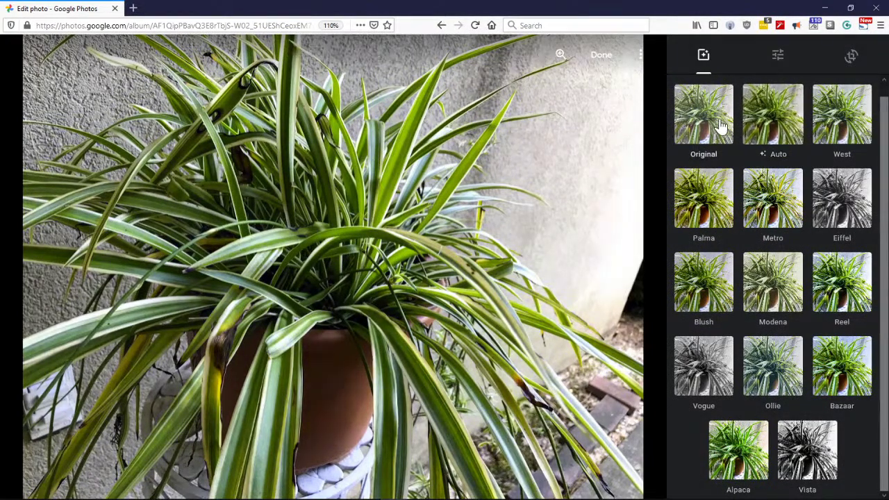
{"action": "left_click", "coordinate": [757, 125]}
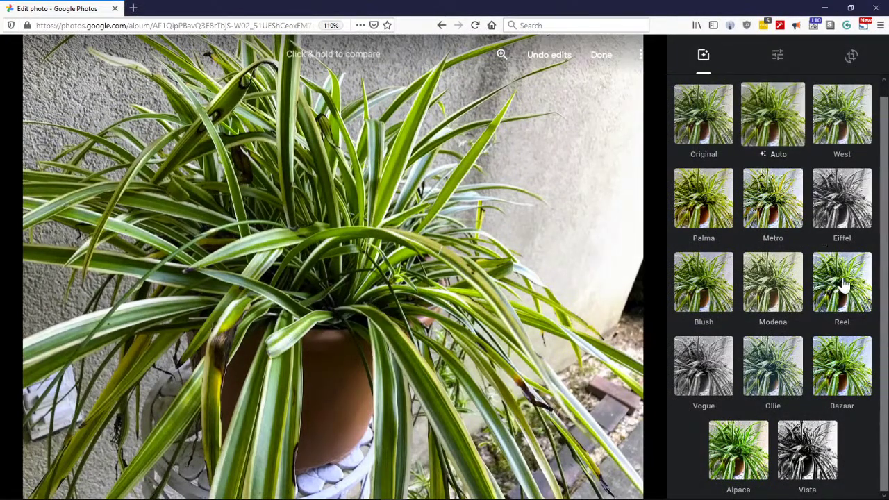
Adjust the photo's Light and Color to around mid-range, trying Color near minimum, and raise Pop to the maximum
{"action": "scroll", "coordinate": [840, 282], "scroll_direction": "up", "scroll_amount": 1}
{"action": "scroll", "coordinate": [841, 432], "scroll_direction": "down", "scroll_amount": 1}
{"action": "left_click", "coordinate": [778, 59]}
{"action": "mouse_move", "coordinate": [790, 127]}
{"action": "left_mouse_down"}
{"action": "mouse_move", "coordinate": [701, 124]}
{"action": "mouse_move", "coordinate": [831, 127]}
{"action": "mouse_move", "coordinate": [778, 130]}
{"action": "left_mouse_up"}
{"action": "left_click_drag", "start_coordinate": [776, 173], "coordinate": [673, 173]}
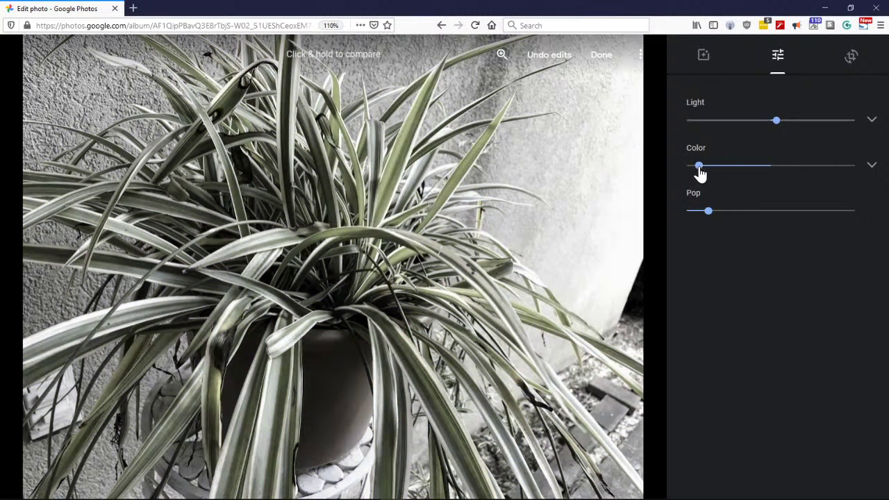
{"action": "mouse_move", "coordinate": [708, 211]}
{"action": "left_mouse_down"}
{"action": "mouse_move", "coordinate": [792, 216]}
{"action": "mouse_move", "coordinate": [688, 217]}
{"action": "mouse_move", "coordinate": [860, 218]}
{"action": "mouse_move", "coordinate": [699, 213]}
{"action": "left_mouse_up"}
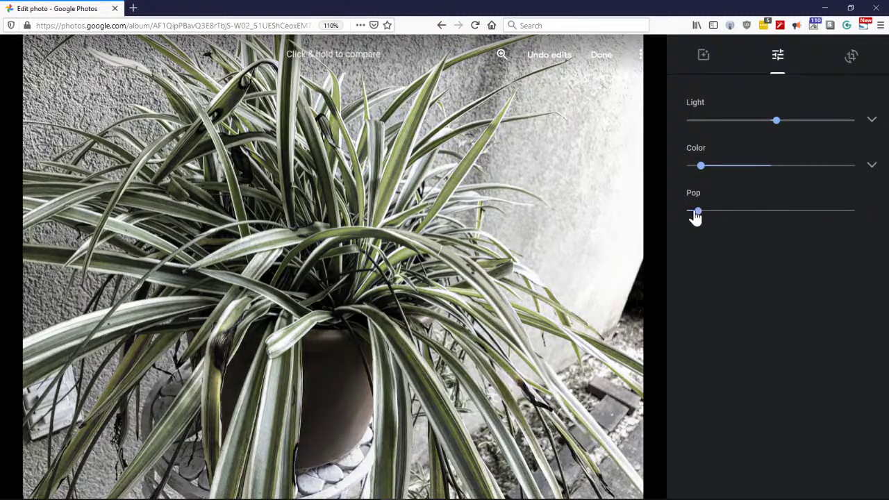
{"action": "left_click_drag", "start_coordinate": [701, 174], "coordinate": [768, 177]}
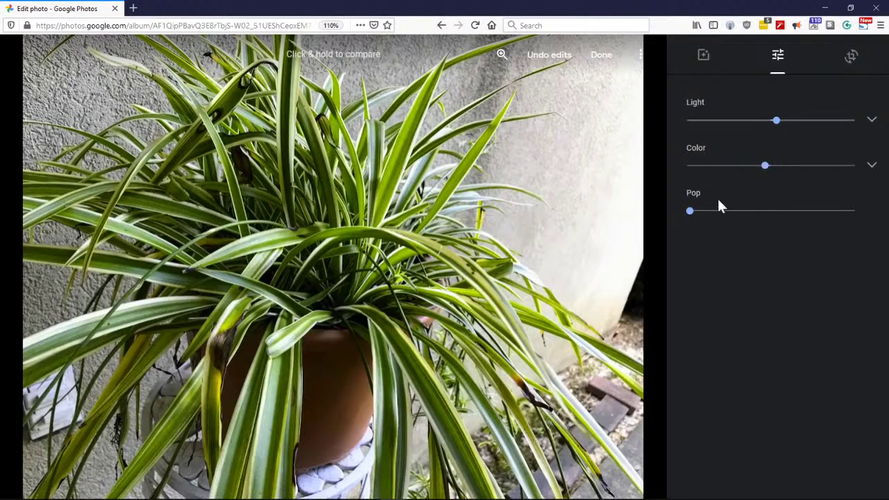
{"action": "left_click_drag", "start_coordinate": [692, 216], "coordinate": [860, 213]}
Check the detailed Color settings, and under Light lower Exposure slightly and raise Shadows a little
{"action": "left_click", "coordinate": [870, 168]}
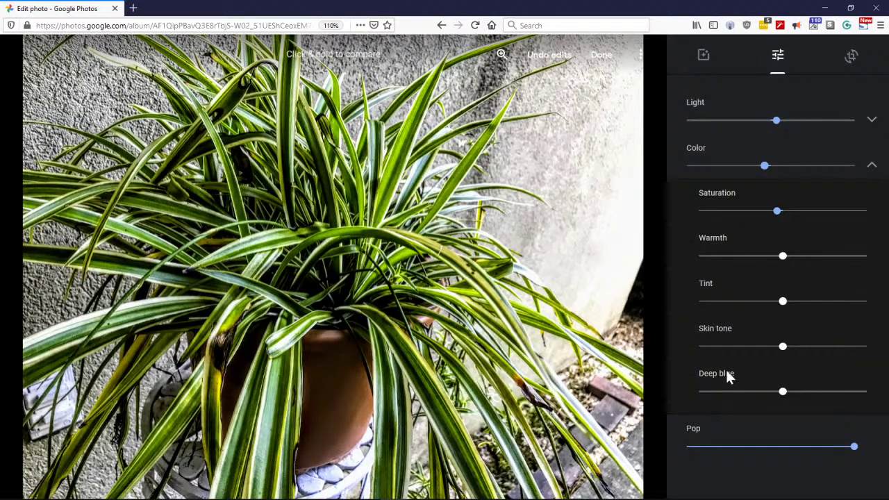
{"action": "left_click", "coordinate": [870, 168]}
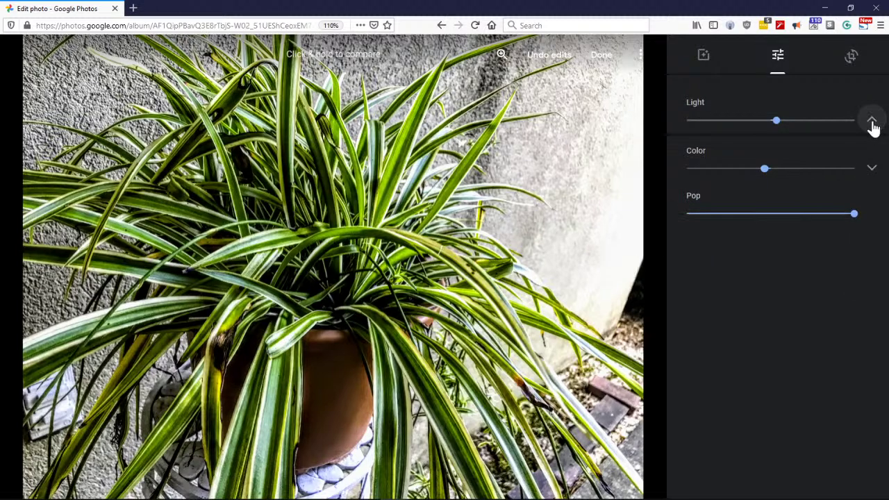
{"action": "left_click", "coordinate": [872, 120]}
{"action": "mouse_move", "coordinate": [779, 167]}
{"action": "left_mouse_down"}
{"action": "mouse_move", "coordinate": [729, 169]}
{"action": "mouse_move", "coordinate": [849, 165]}
{"action": "mouse_move", "coordinate": [770, 171]}
{"action": "left_mouse_up"}
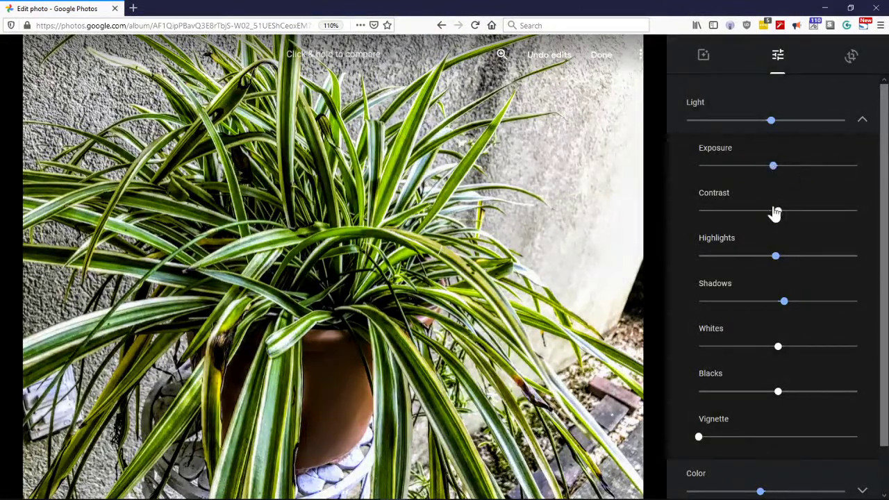
{"action": "mouse_move", "coordinate": [784, 302]}
{"action": "left_mouse_down"}
{"action": "mouse_move", "coordinate": [827, 303]}
{"action": "mouse_move", "coordinate": [769, 303]}
{"action": "mouse_move", "coordinate": [796, 303]}
{"action": "left_mouse_up"}
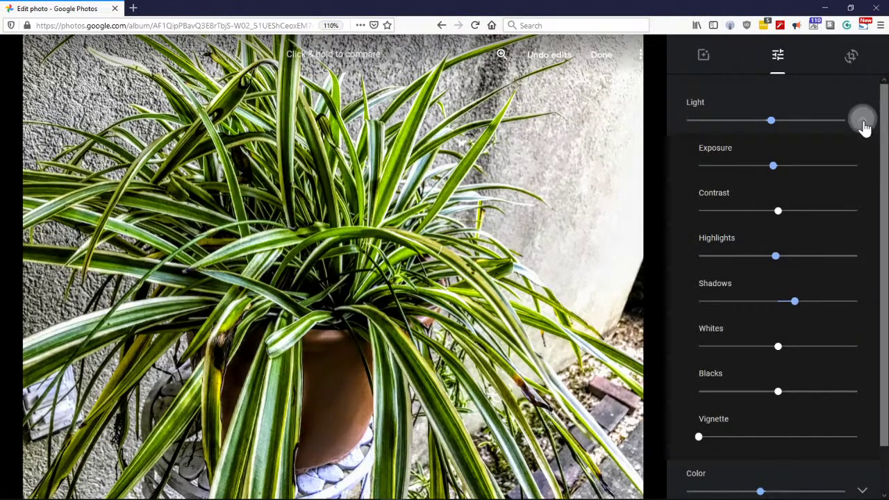
{"action": "left_click", "coordinate": [862, 122]}
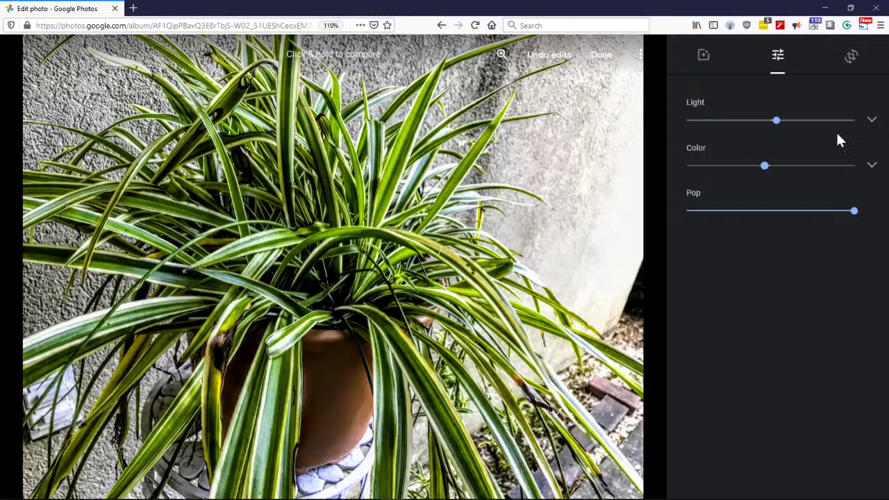
Rotate the photo by 3° in the crop editor, keep the Free aspect ratio, and save all edits
{"action": "left_click", "coordinate": [852, 59]}
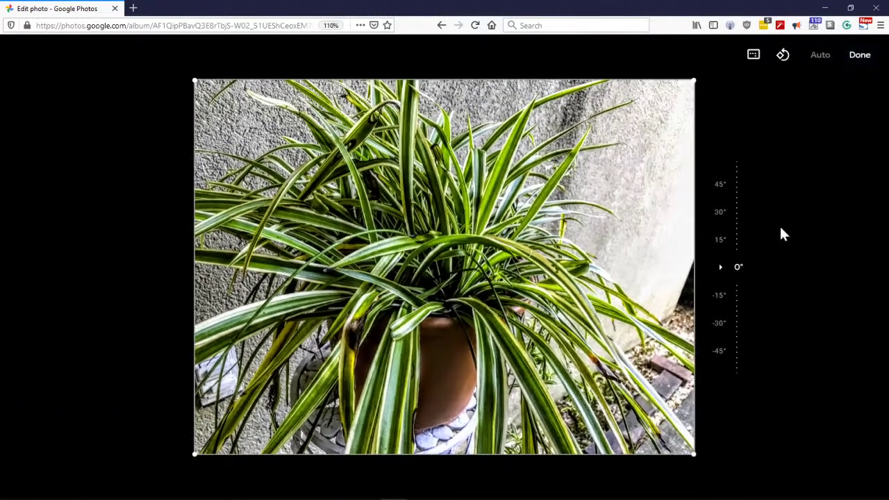
{"action": "mouse_move", "coordinate": [721, 267]}
{"action": "left_mouse_down"}
{"action": "mouse_move", "coordinate": [717, 322]}
{"action": "mouse_move", "coordinate": [719, 208]}
{"action": "mouse_move", "coordinate": [717, 254]}
{"action": "left_mouse_up"}
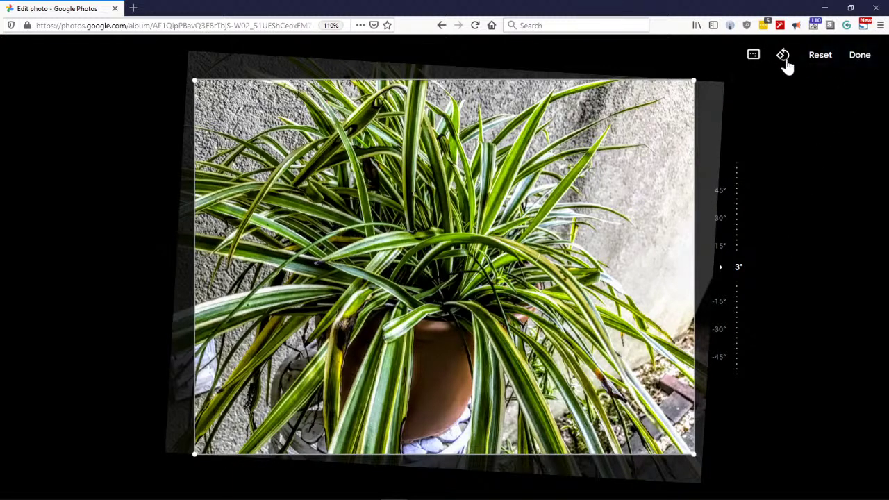
{"action": "left_click", "coordinate": [754, 61]}
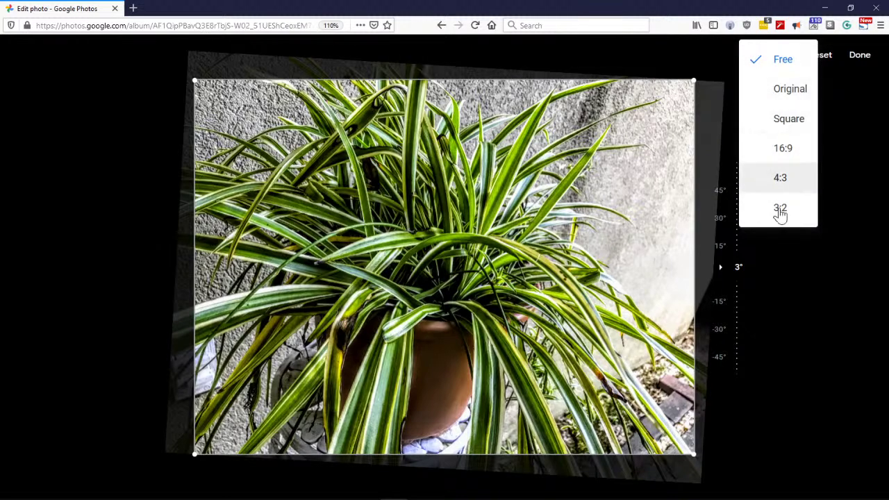
{"action": "left_click", "coordinate": [867, 62]}
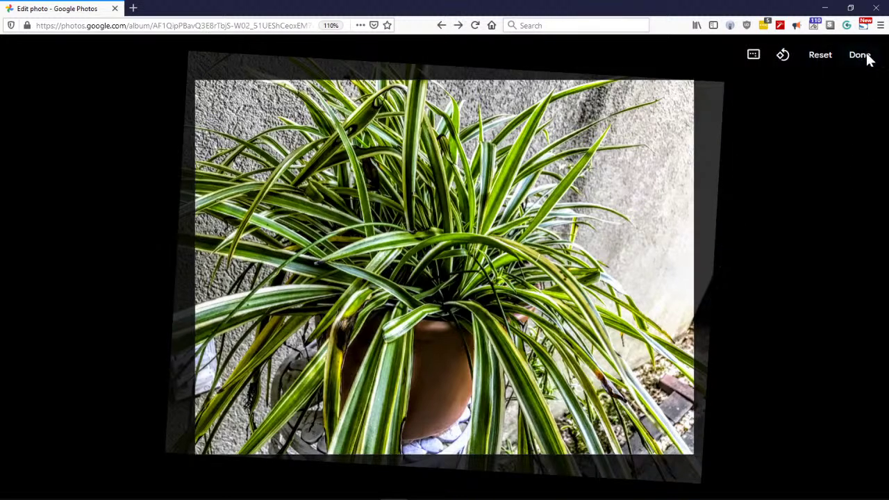
{"action": "left_click", "coordinate": [865, 59]}
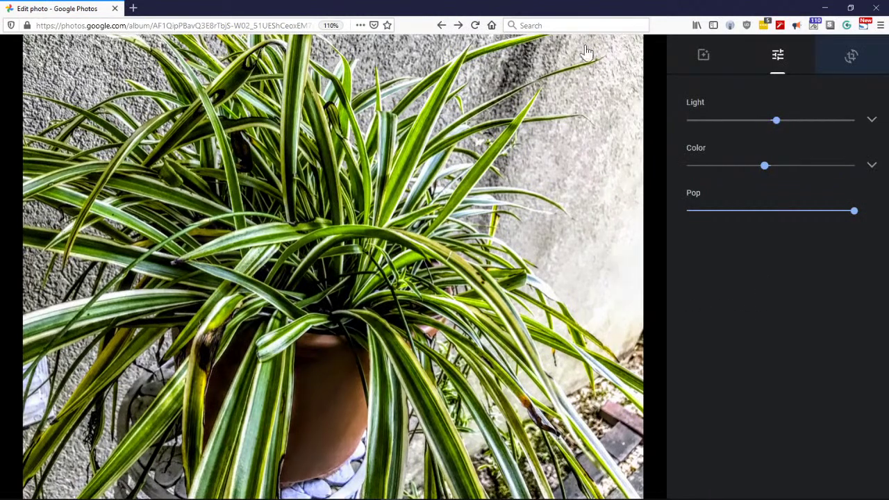
{"action": "mouse_move", "coordinate": [601, 61]}
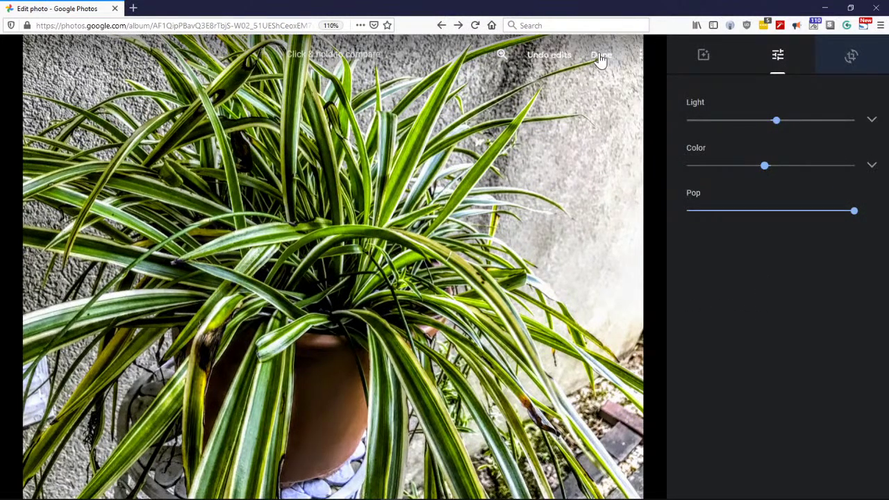
{"action": "left_click", "coordinate": [600, 58]}
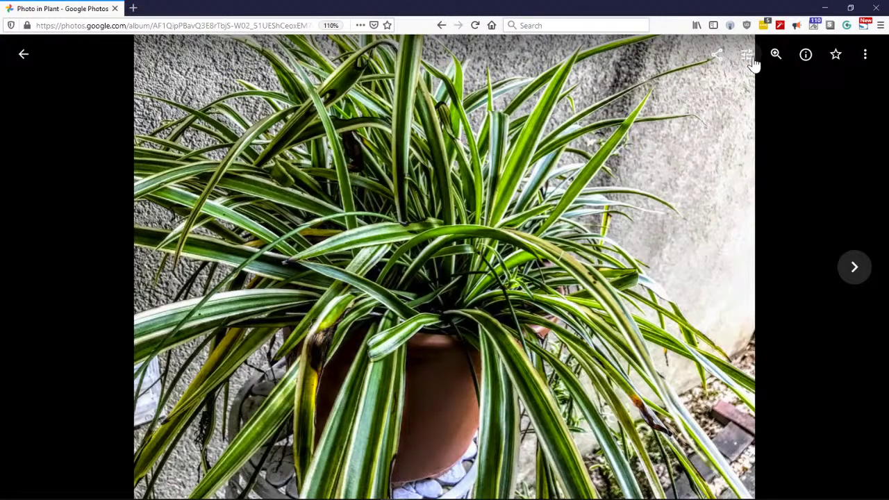
Examine the edited photo's info details and its list of further photo actions, and return to the Plant album
{"action": "left_click", "coordinate": [806, 56]}
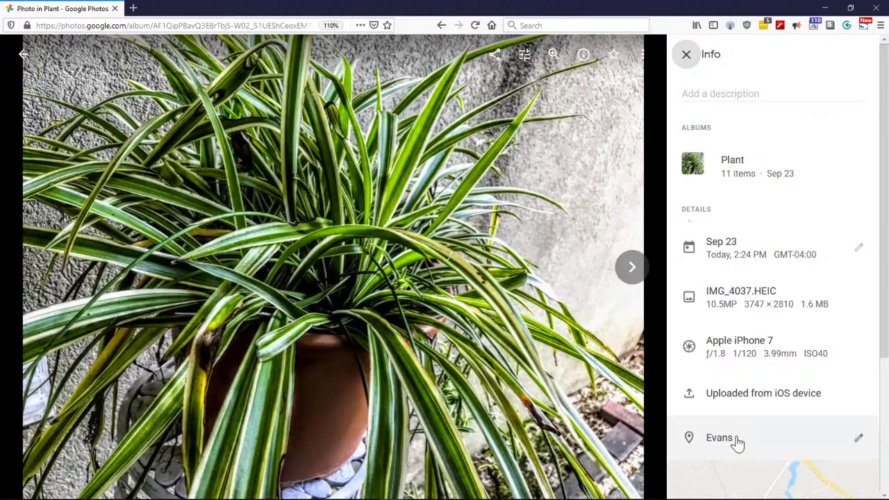
{"action": "left_click", "coordinate": [685, 55]}
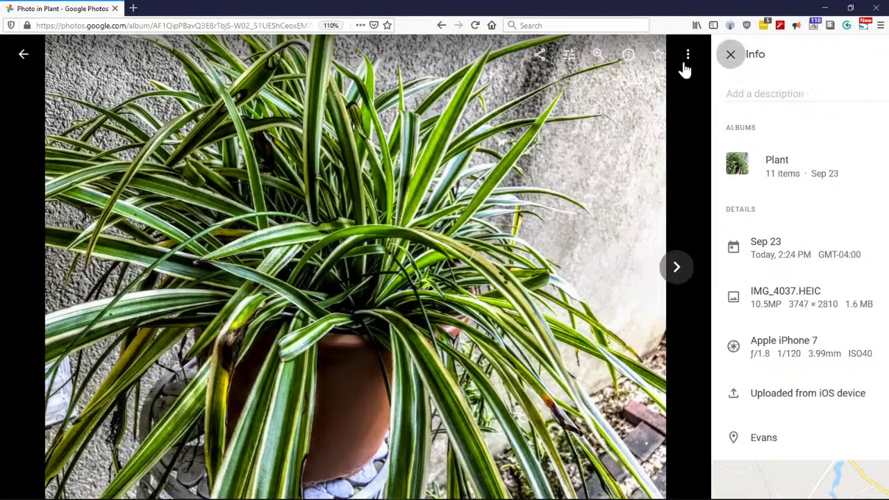
{"action": "left_click", "coordinate": [836, 57]}
{"action": "left_click", "coordinate": [865, 57]}
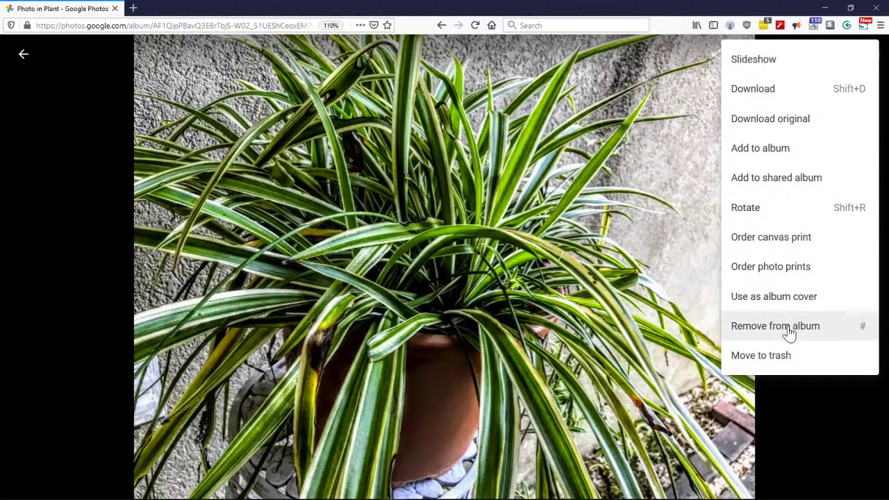
{"action": "left_click", "coordinate": [785, 417]}
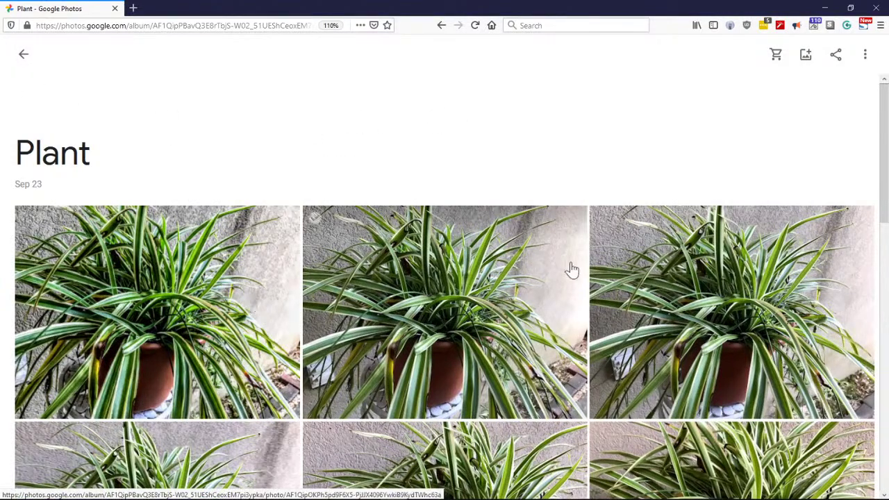
Look through the Plant album's photos down to the print offers and back up to the album's start
{"action": "scroll", "coordinate": [366, 307], "scroll_direction": "down", "scroll_amount": 4}
{"action": "scroll", "coordinate": [366, 306], "scroll_direction": "down", "scroll_amount": 5}
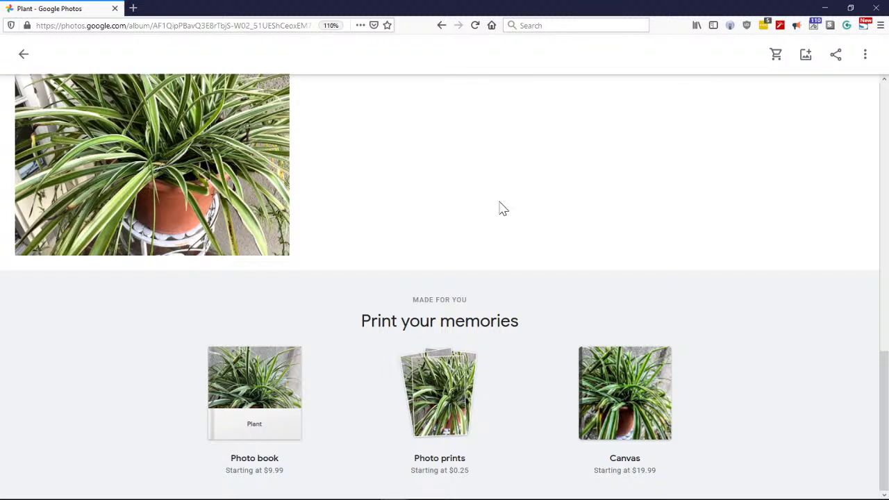
{"action": "scroll", "coordinate": [504, 211], "scroll_direction": "up", "scroll_amount": 15}
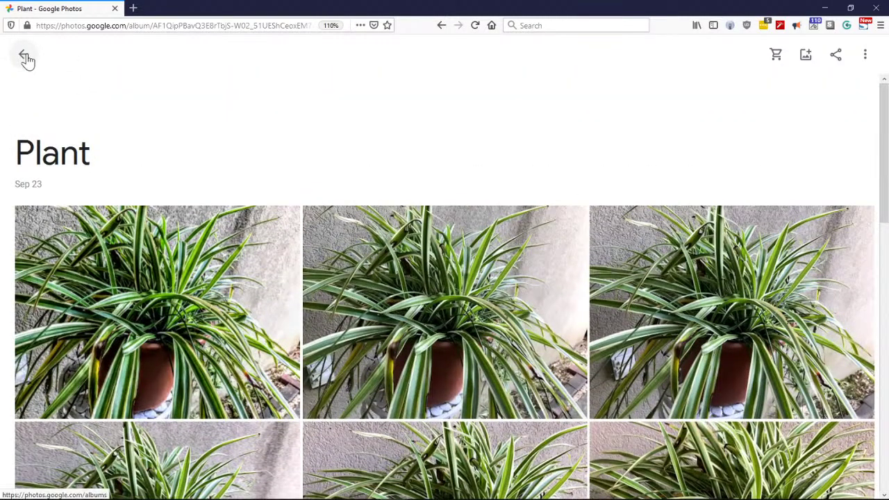
Switch to the PowerPoint presentation, read the features slide down to the PhotoScan tip, and return to Google Photos
{"action": "left_click", "coordinate": [825, 8]}
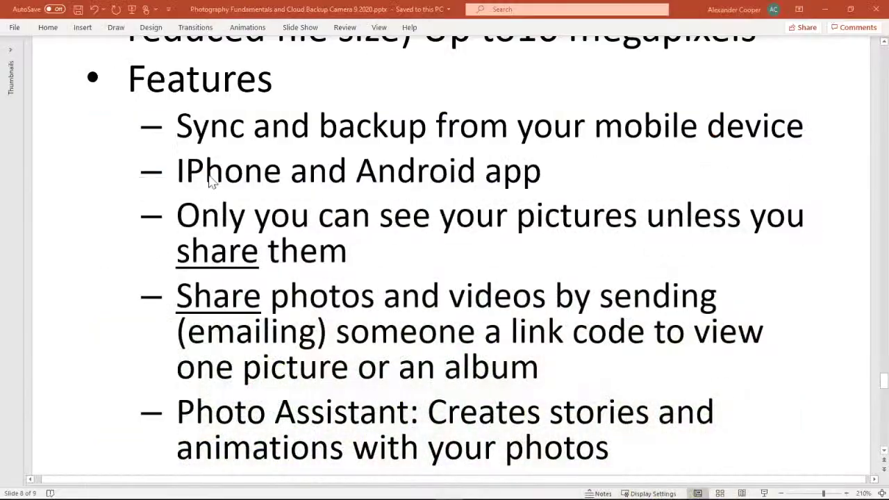
{"action": "scroll", "coordinate": [508, 285], "scroll_direction": "down", "scroll_amount": 5}
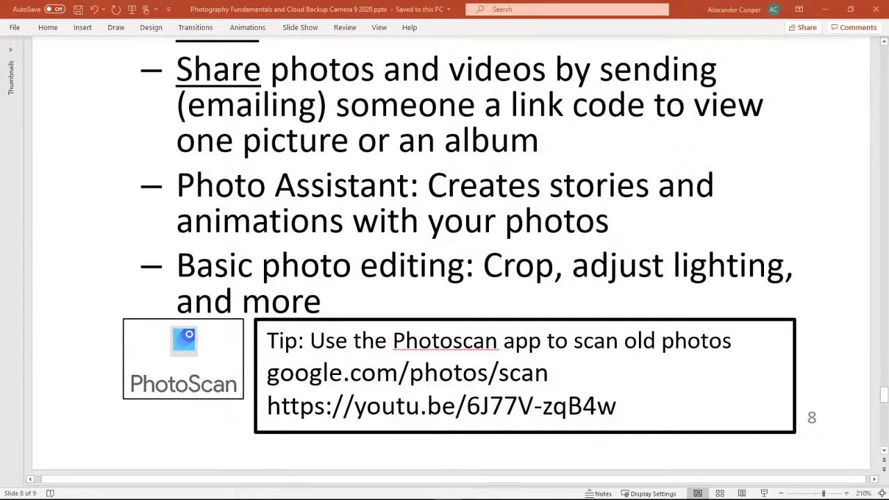
{"action": "key", "text": "alt+Tab"}
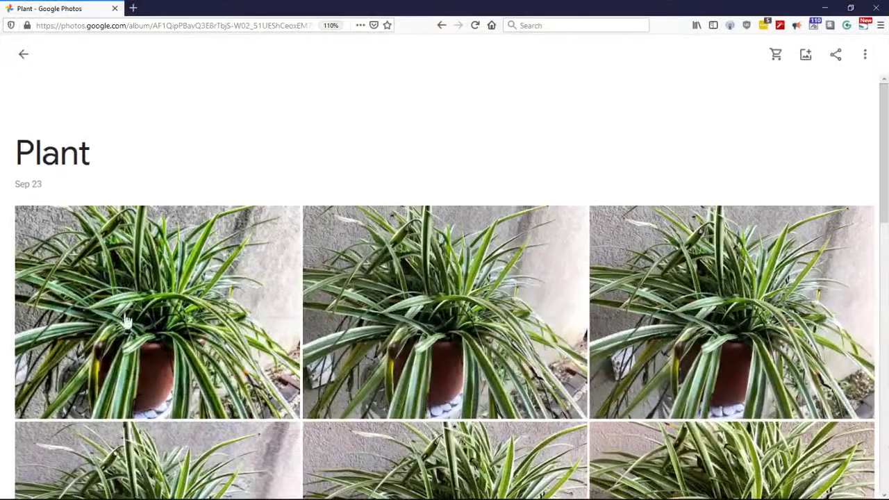
Reopen the Plant album from the albums list and bring up its Options for automatic adding and sharing
{"action": "left_click", "coordinate": [23, 55]}
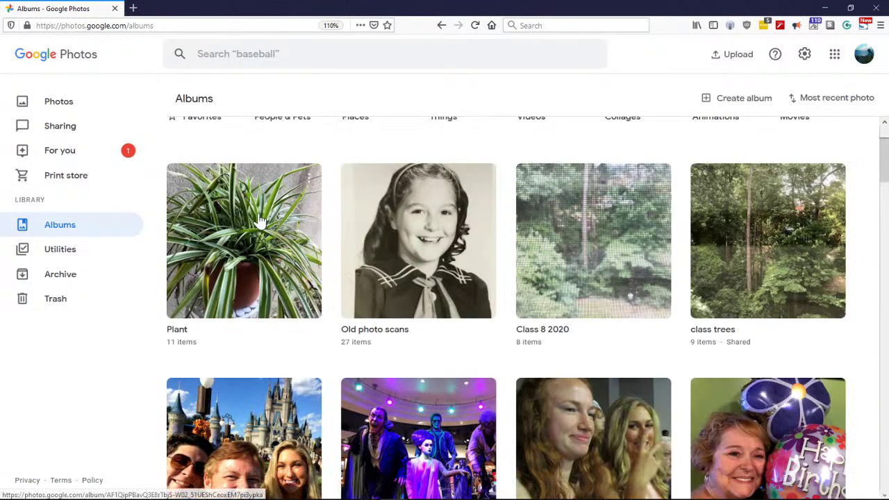
{"action": "left_click", "coordinate": [263, 220]}
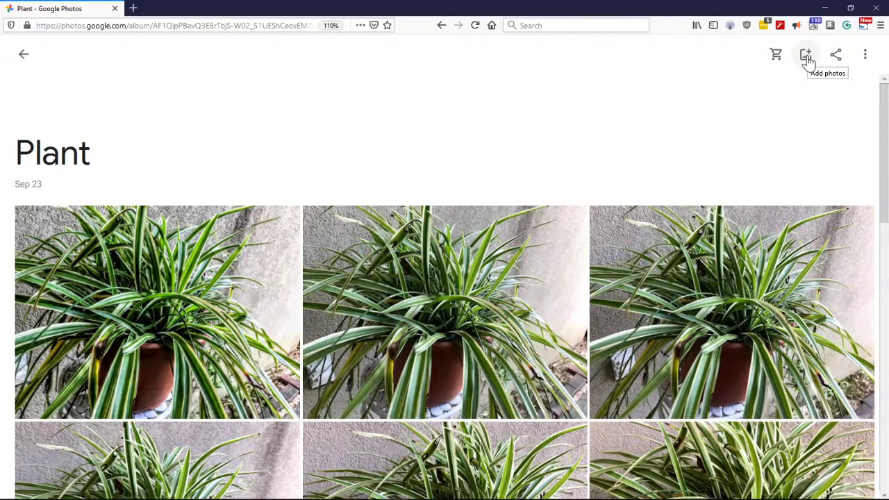
{"action": "left_click", "coordinate": [865, 59]}
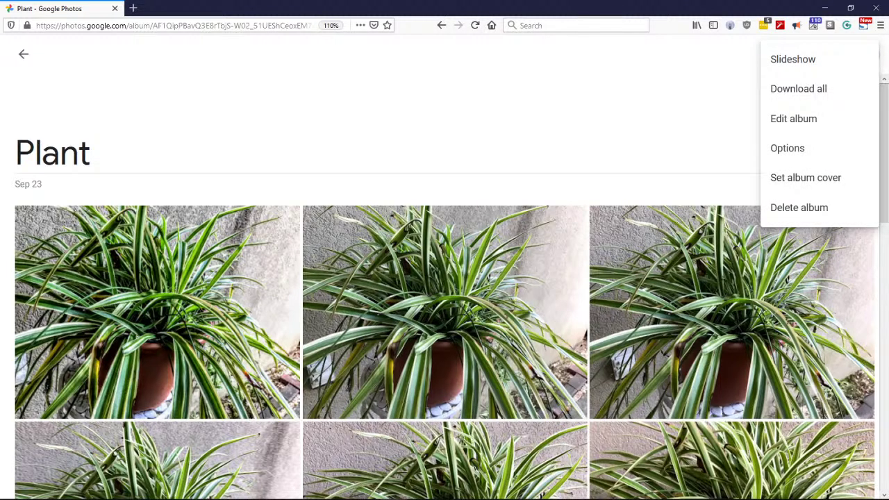
{"action": "left_click", "coordinate": [799, 158]}
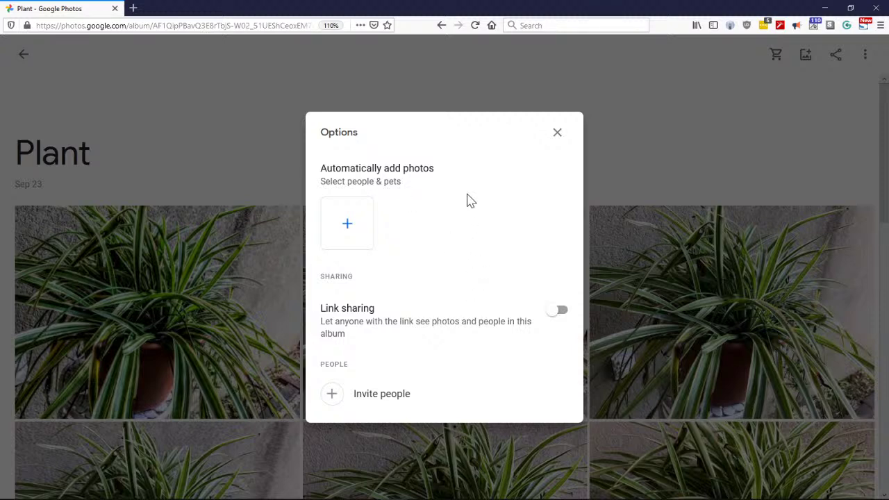
Leave the Plant album's options, view its sharing choices without sharing, and return to the start of the albums list
{"action": "left_click", "coordinate": [557, 133]}
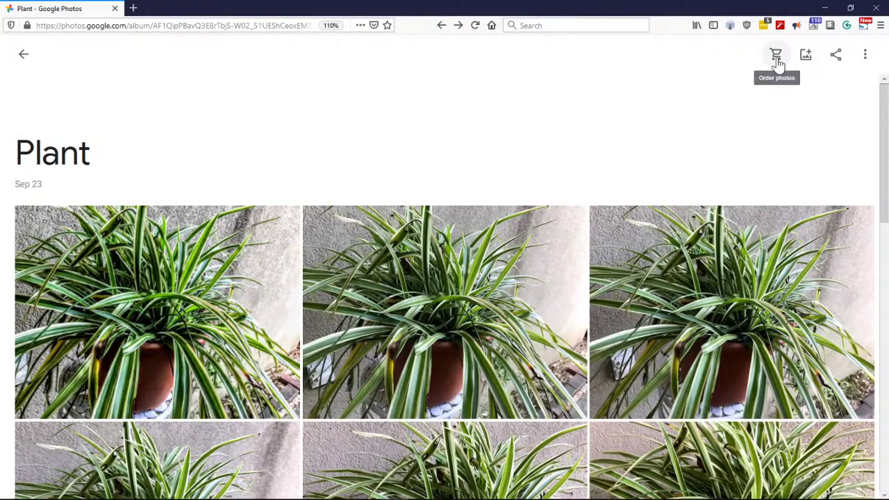
{"action": "left_click", "coordinate": [836, 59]}
{"action": "left_click_drag", "start_coordinate": [578, 185], "coordinate": [589, 128]}
{"action": "left_click", "coordinate": [672, 118]}
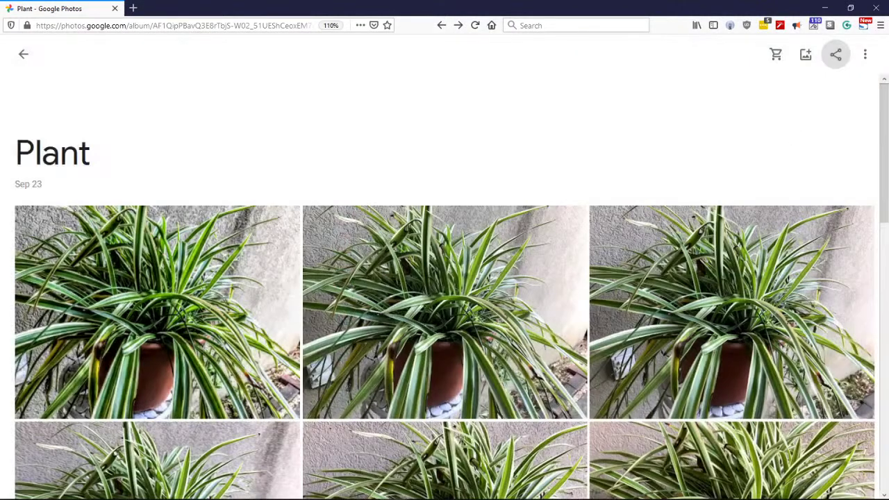
{"action": "left_click", "coordinate": [25, 57]}
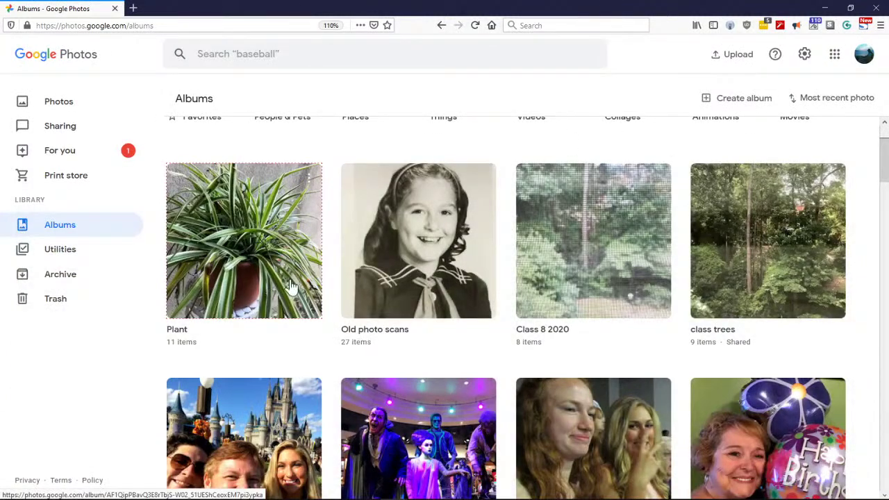
{"action": "scroll", "coordinate": [292, 285], "scroll_direction": "up", "scroll_amount": 2}
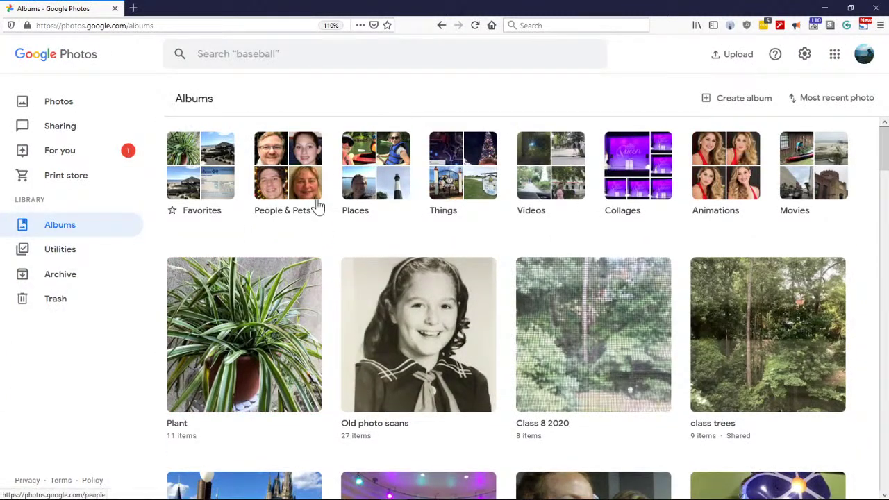
Open the main photo library and select today's 11 plant photos individually
{"action": "left_click", "coordinate": [64, 104]}
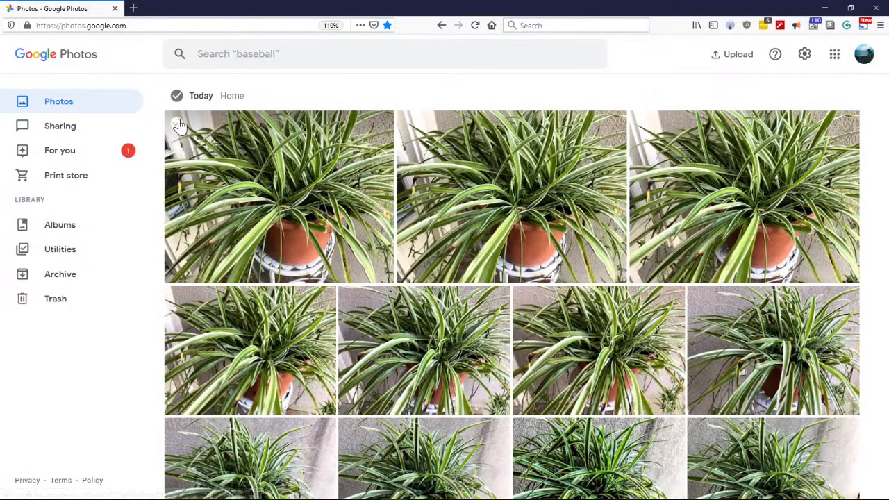
{"action": "left_click", "coordinate": [177, 123]}
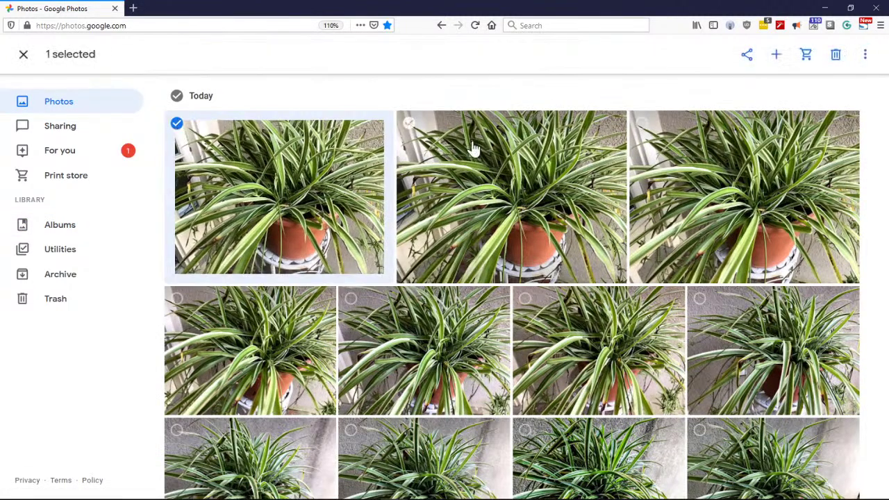
{"action": "left_click", "coordinate": [472, 149]}
{"action": "left_click", "coordinate": [695, 181]}
{"action": "left_click", "coordinate": [598, 348]}
{"action": "left_click", "coordinate": [423, 348]}
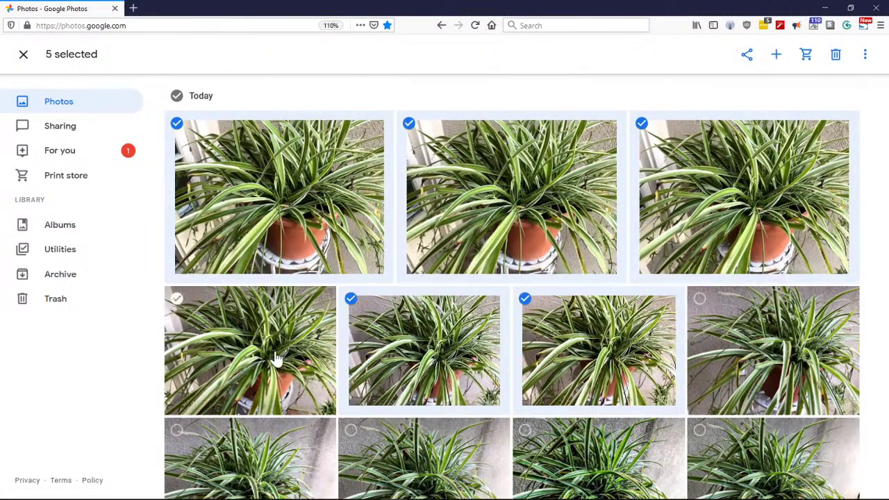
{"action": "left_click", "coordinate": [276, 358]}
{"action": "left_click", "coordinate": [176, 430]}
{"action": "left_click", "coordinate": [350, 430]}
{"action": "left_click", "coordinate": [525, 430]}
{"action": "left_click", "coordinate": [699, 430]}
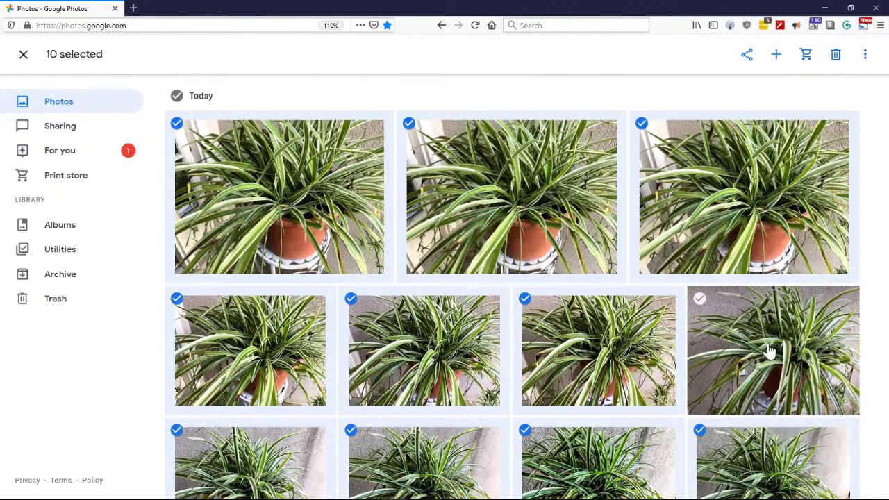
{"action": "left_click", "coordinate": [770, 352]}
View the sharing choices for the 11 selected photos without sending, and create an animation from them
{"action": "left_click", "coordinate": [747, 55]}
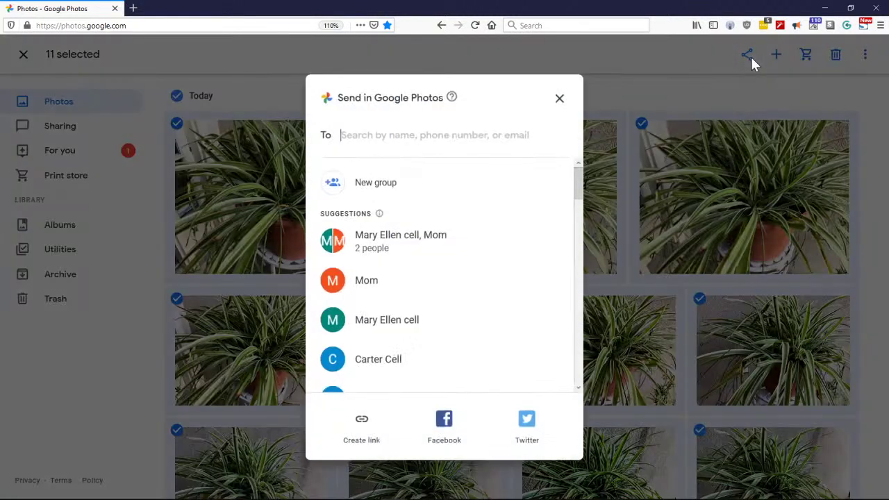
{"action": "left_click", "coordinate": [561, 100]}
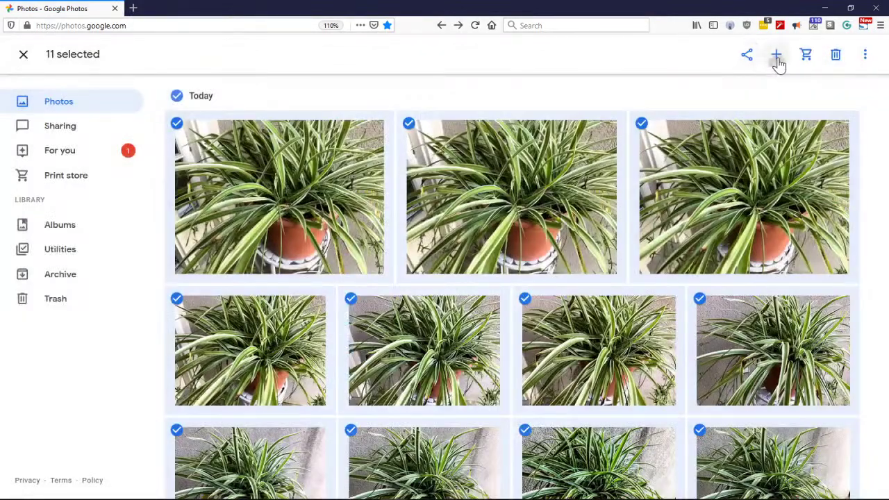
{"action": "left_click", "coordinate": [778, 63]}
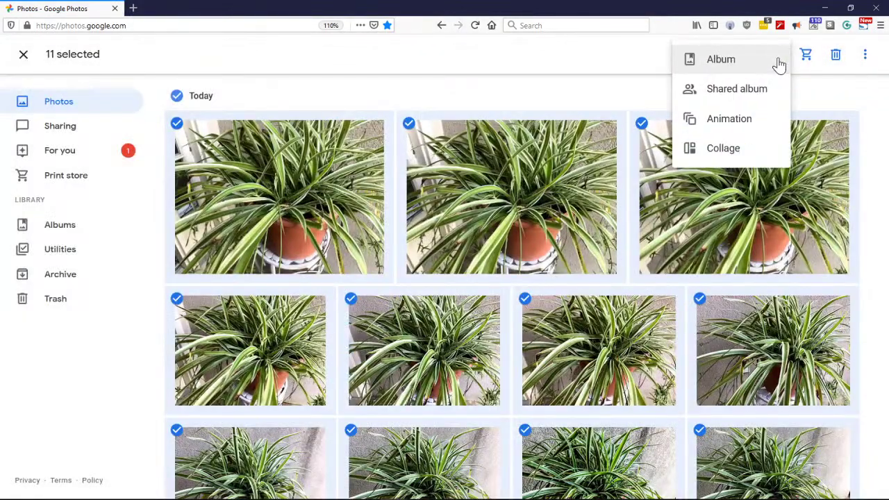
{"action": "left_click", "coordinate": [718, 122]}
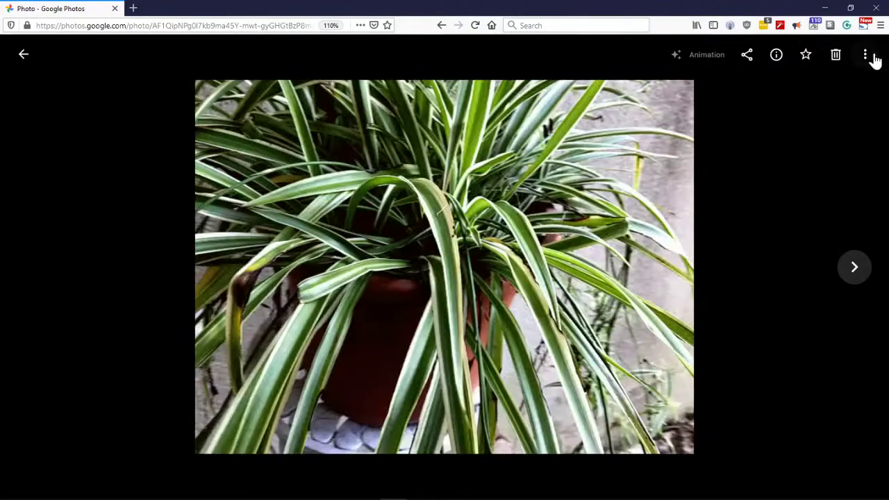
Add the new plant animation to an existing album and return to the photo library
{"action": "left_click", "coordinate": [866, 55]}
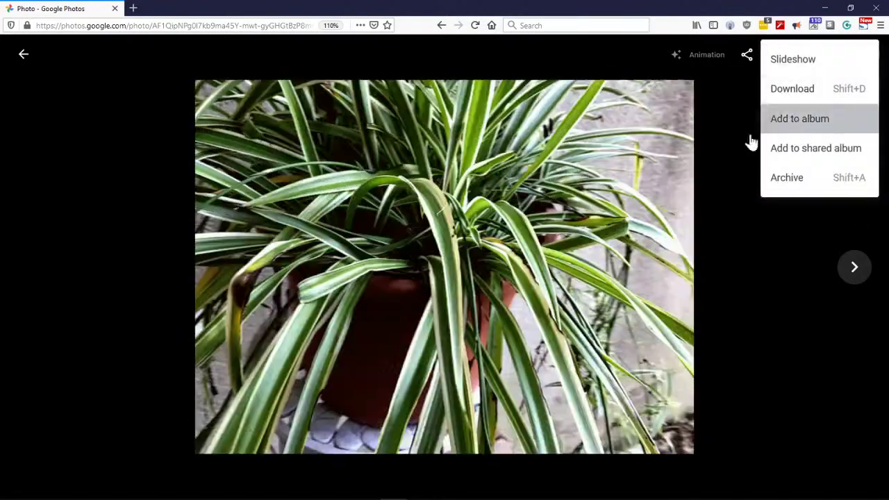
{"action": "left_click", "coordinate": [772, 127]}
{"action": "left_click", "coordinate": [378, 256]}
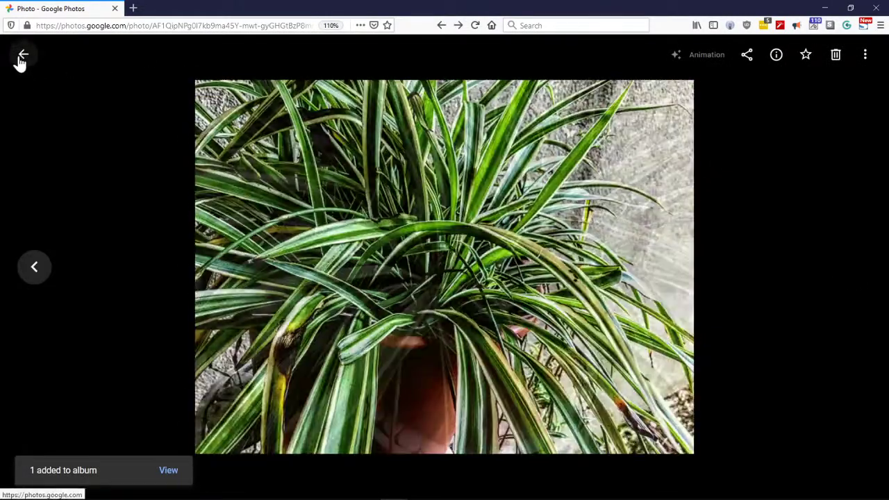
{"action": "left_click", "coordinate": [23, 57]}
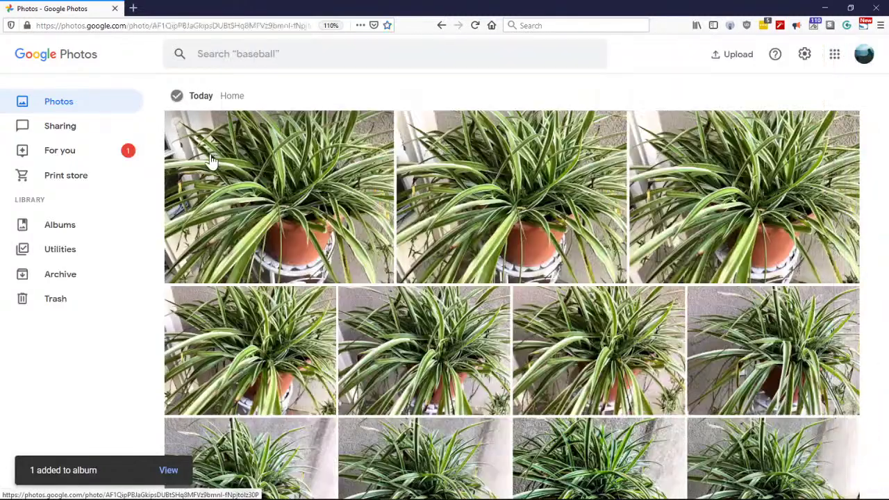
Select the same 11 plant photos from today again in the photo library
{"action": "left_click", "coordinate": [212, 159]}
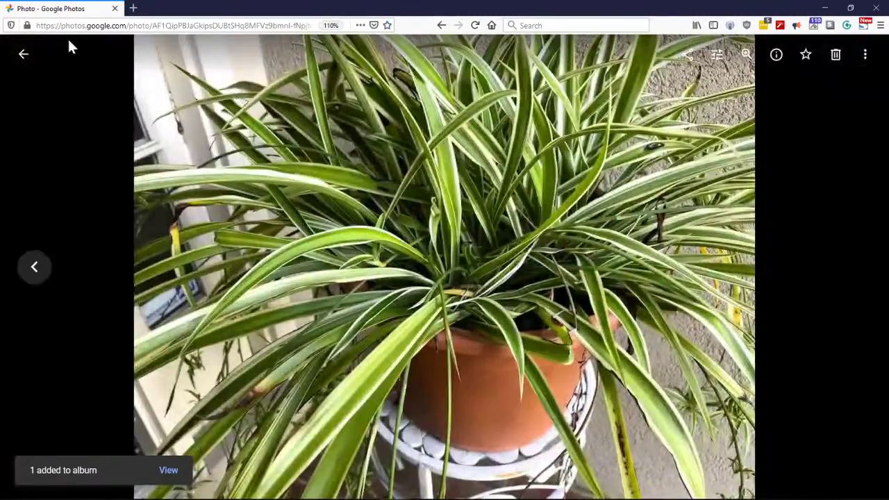
{"action": "left_click", "coordinate": [24, 54]}
{"action": "left_click", "coordinate": [176, 125]}
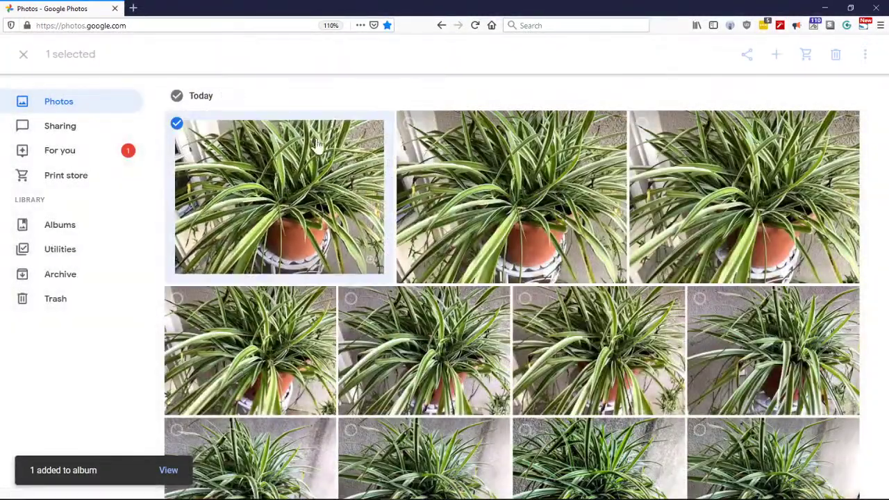
{"action": "left_click", "coordinate": [410, 125]}
{"action": "left_click", "coordinate": [660, 144]}
{"action": "left_click", "coordinate": [597, 348]}
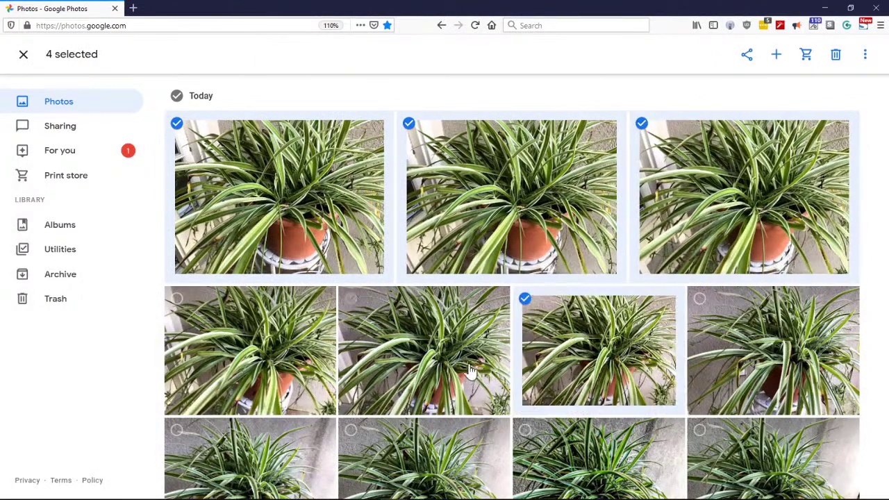
{"action": "left_click", "coordinate": [424, 347]}
{"action": "left_click", "coordinate": [284, 366]}
{"action": "left_click", "coordinate": [264, 437]}
{"action": "left_click", "coordinate": [417, 451]}
{"action": "left_click", "coordinate": [597, 452]}
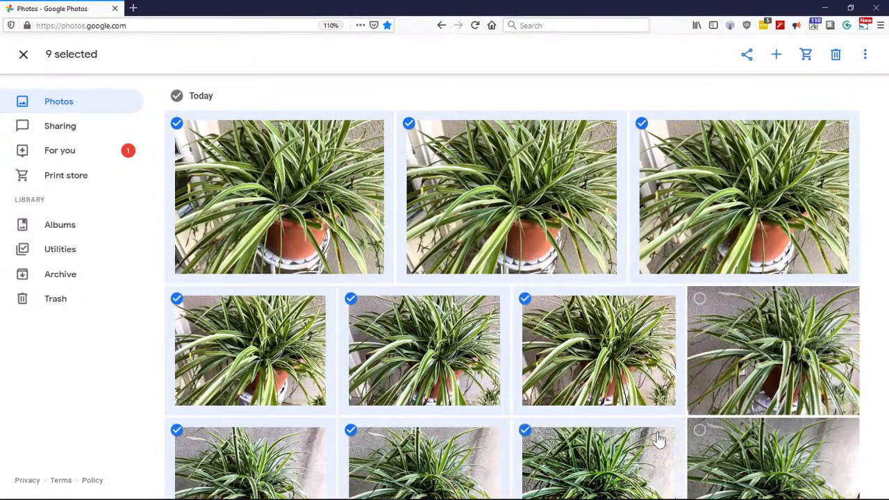
{"action": "left_click", "coordinate": [771, 452]}
{"action": "left_click", "coordinate": [772, 348]}
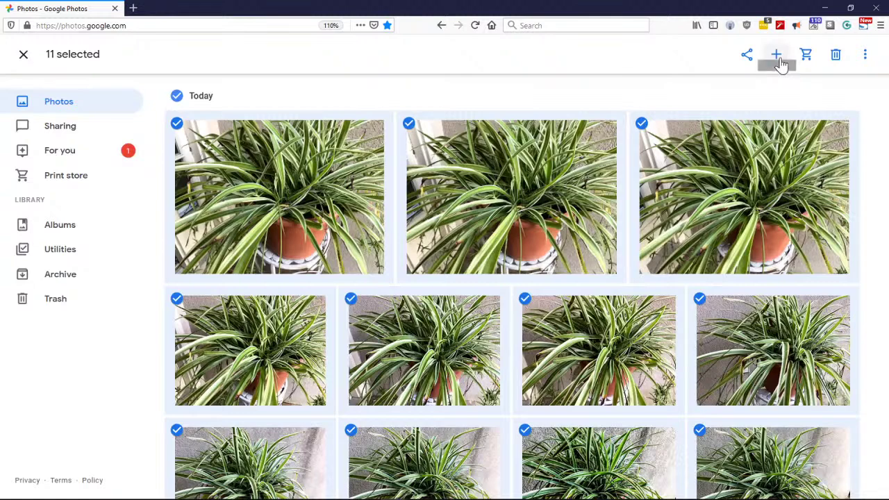
Try to create a collage from all 11 selected plant photos
{"action": "left_click", "coordinate": [777, 56]}
{"action": "left_click", "coordinate": [711, 149]}
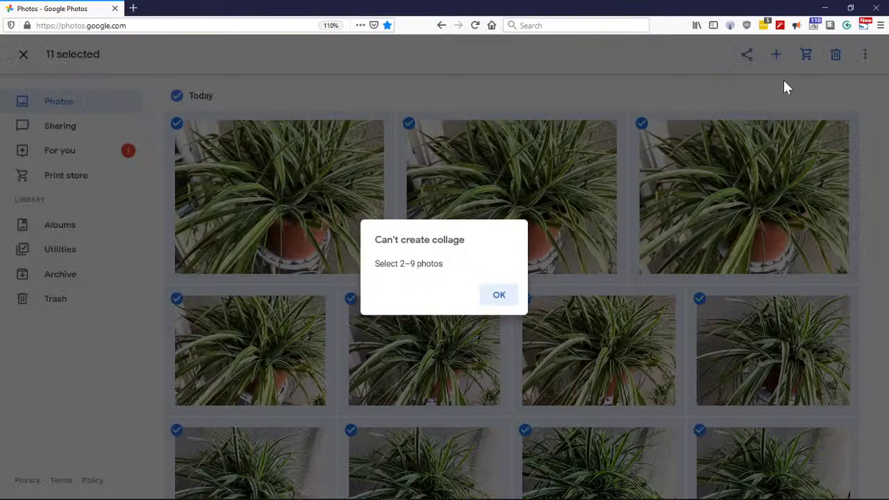
{"action": "left_click", "coordinate": [503, 299]}
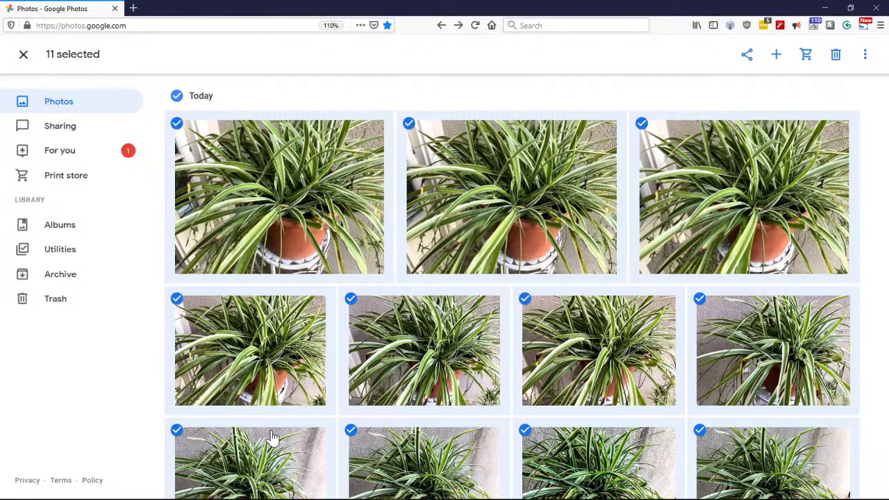
Deselect the last two plant photos in the third row and create a collage from the remaining nine
{"action": "left_click", "coordinate": [559, 446]}
{"action": "left_click", "coordinate": [712, 453]}
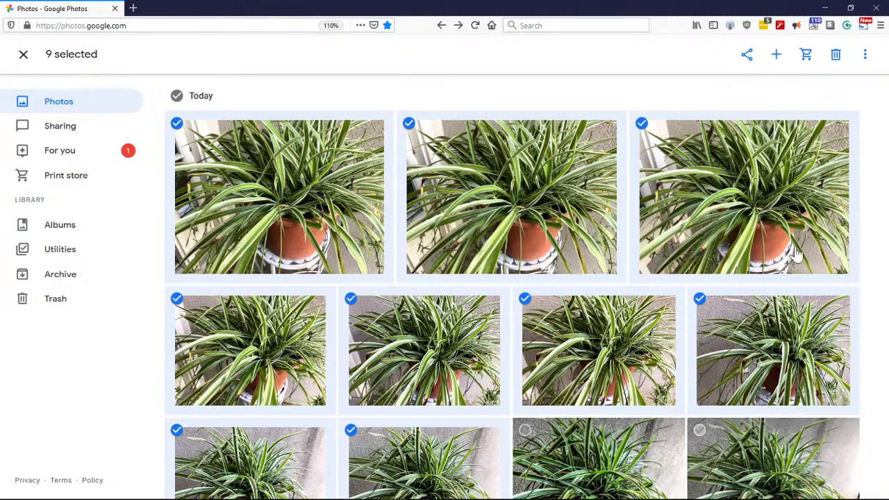
{"action": "left_click", "coordinate": [778, 61]}
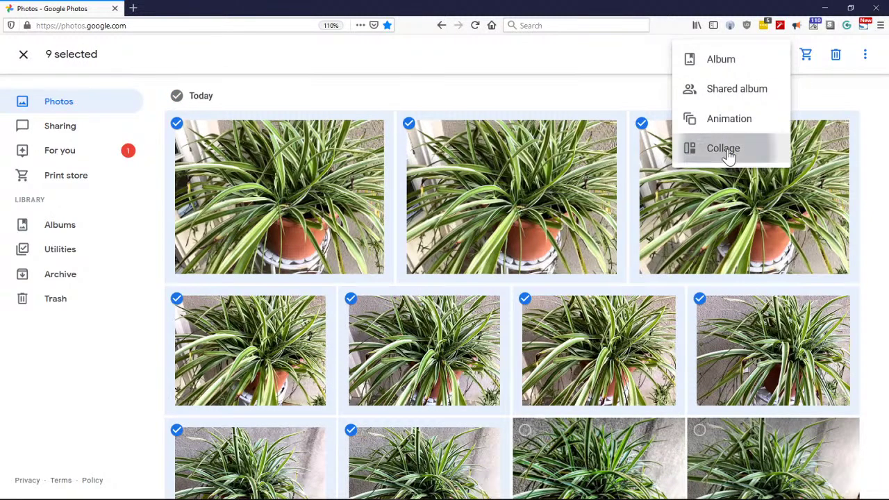
{"action": "left_click", "coordinate": [731, 151]}
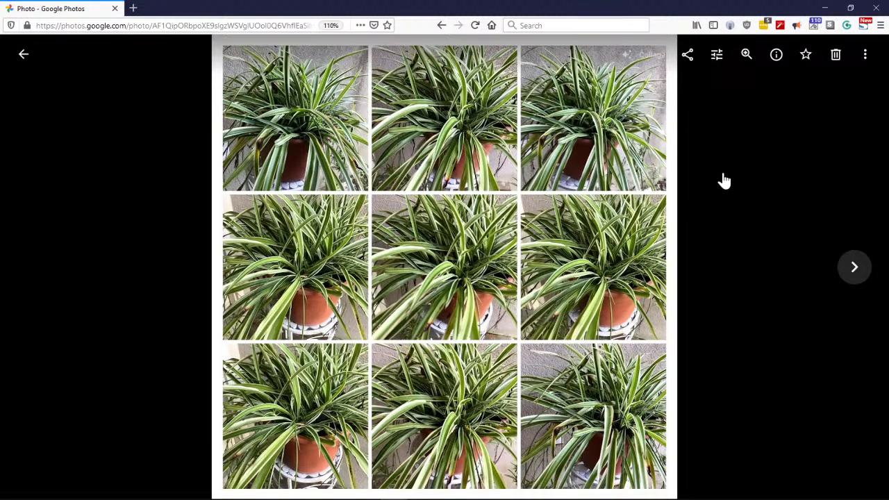
View the photo next to the collage, return to the collage, and look through the filters available for editing it
{"action": "left_click", "coordinate": [849, 265]}
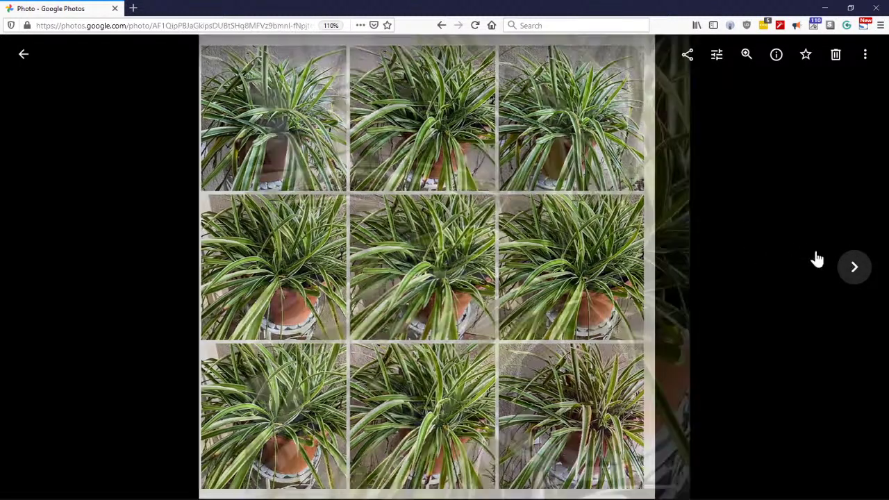
{"action": "left_click", "coordinate": [32, 275]}
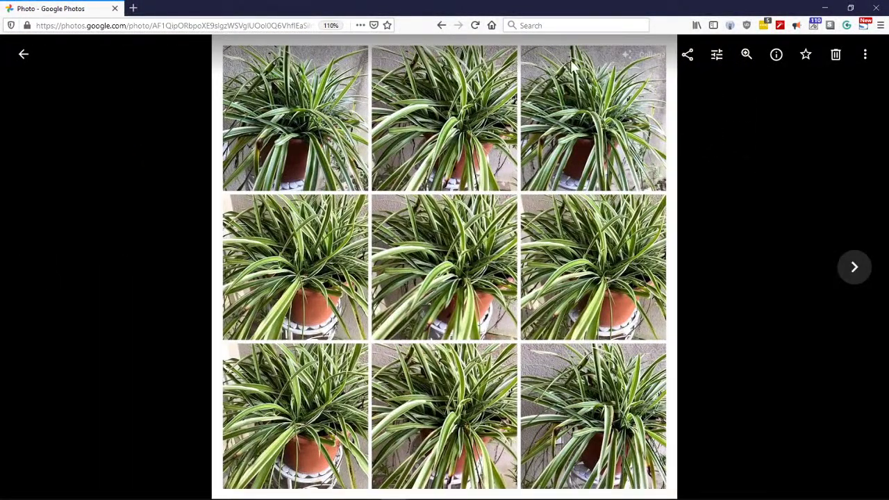
{"action": "left_click", "coordinate": [717, 55]}
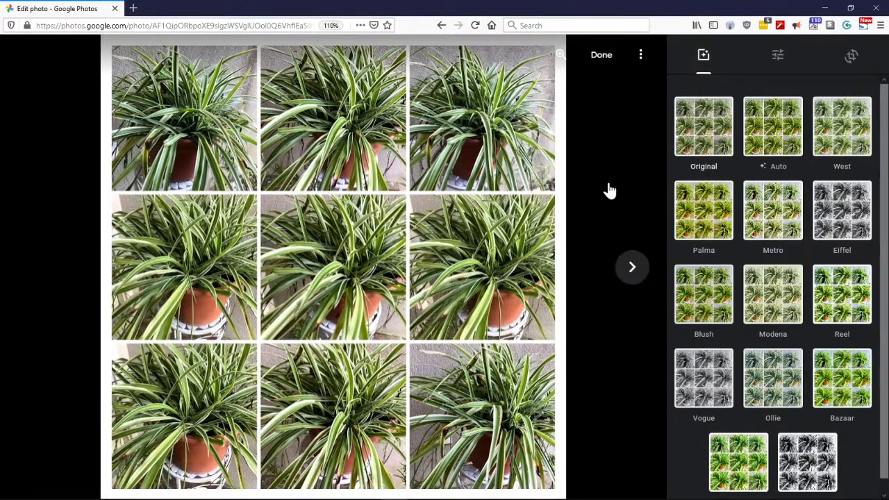
{"action": "left_click_drag", "start_coordinate": [884, 167], "coordinate": [875, 231]}
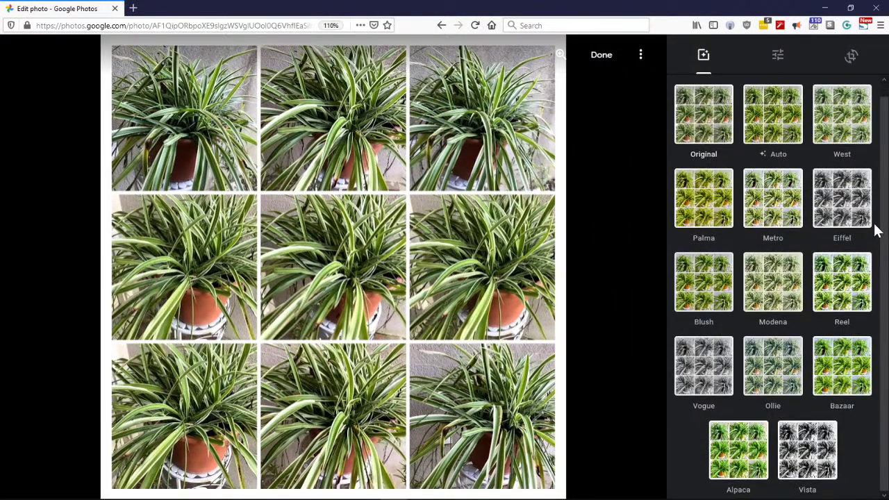
{"action": "scroll", "coordinate": [885, 167], "scroll_direction": "up", "scroll_amount": 1}
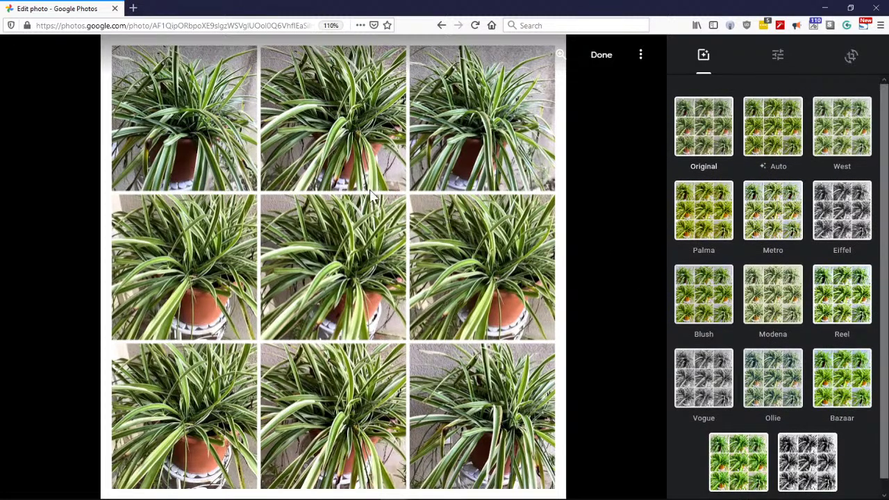
Look over the collage's adjustment settings and its crop and rotate tool, and return to the filters
{"action": "left_click", "coordinate": [781, 61]}
{"action": "left_click", "coordinate": [841, 63]}
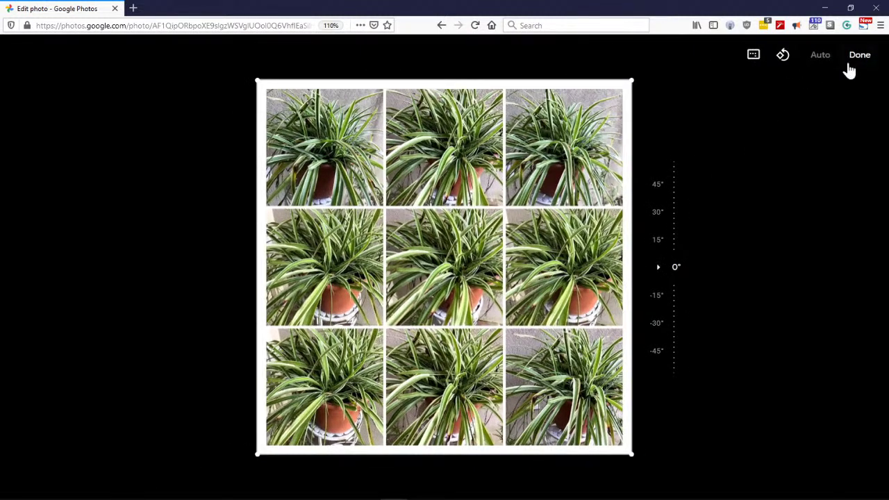
{"action": "left_click", "coordinate": [857, 58]}
{"action": "left_click", "coordinate": [703, 57]}
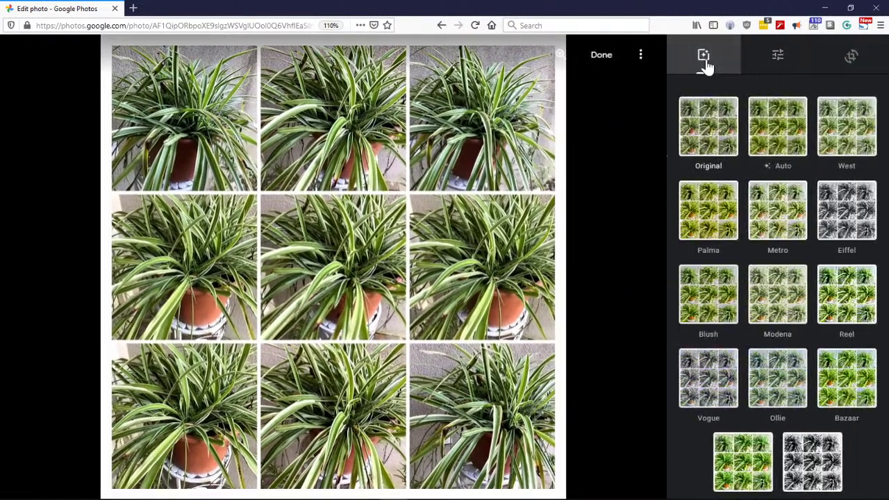
View the collage editor's further options, return from the neighbouring photo to the collage, and finish editing
{"action": "left_click", "coordinate": [639, 55]}
{"action": "left_click", "coordinate": [637, 154]}
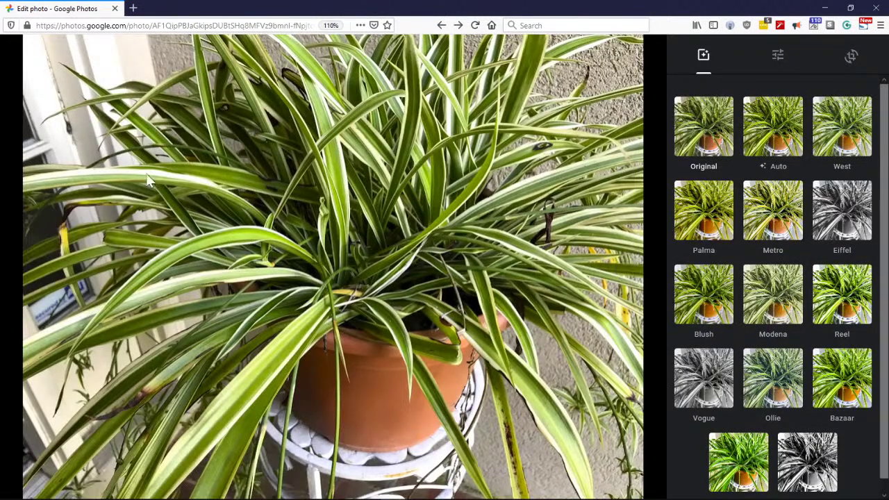
{"action": "left_click", "coordinate": [29, 266]}
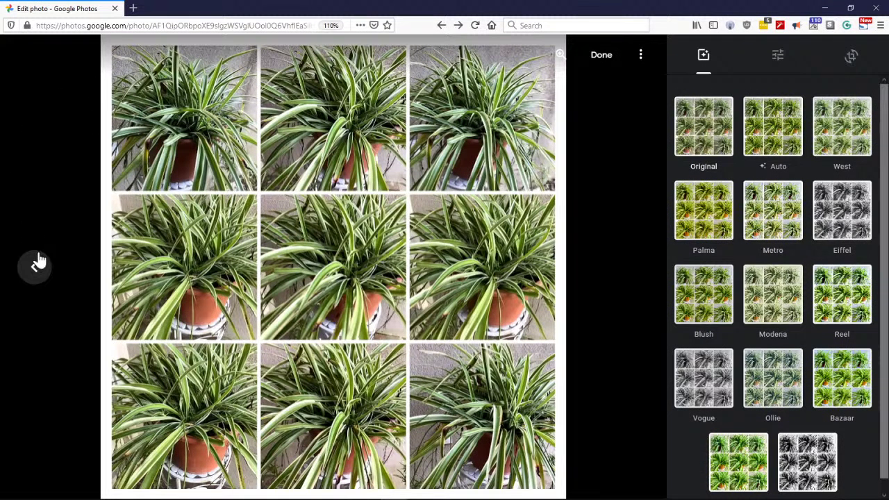
{"action": "left_click", "coordinate": [603, 56]}
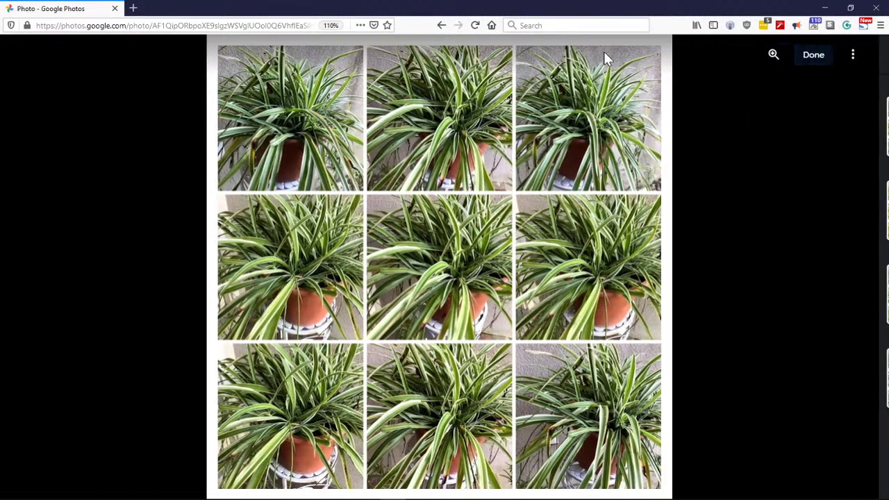
Look over the collage's editing tools and further options once more, and return to the photo library
{"action": "mouse_move", "coordinate": [634, 63]}
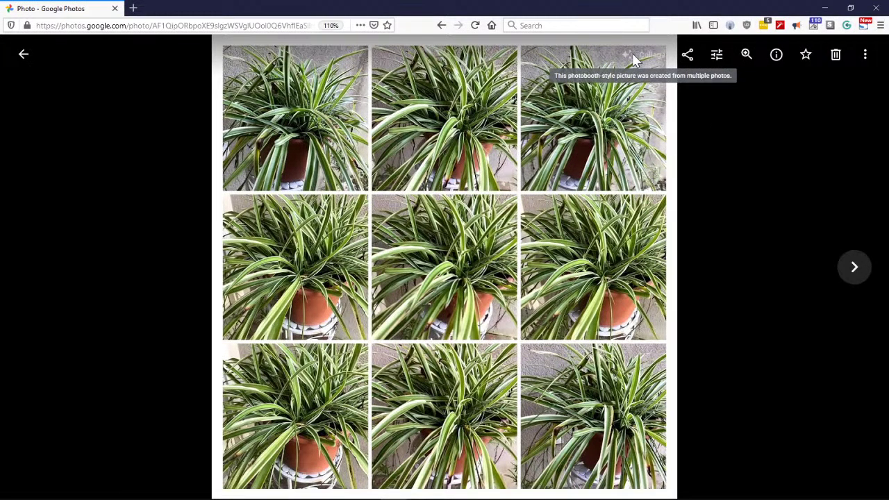
{"action": "left_click", "coordinate": [716, 55]}
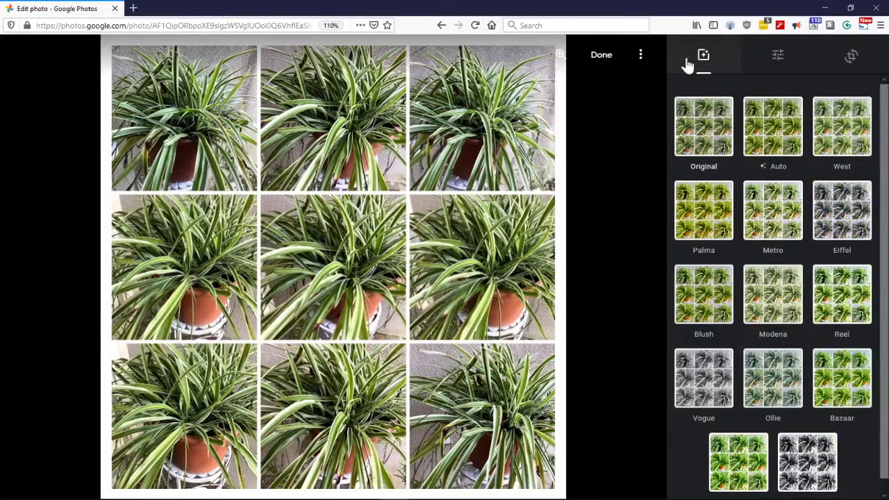
{"action": "left_click", "coordinate": [603, 55]}
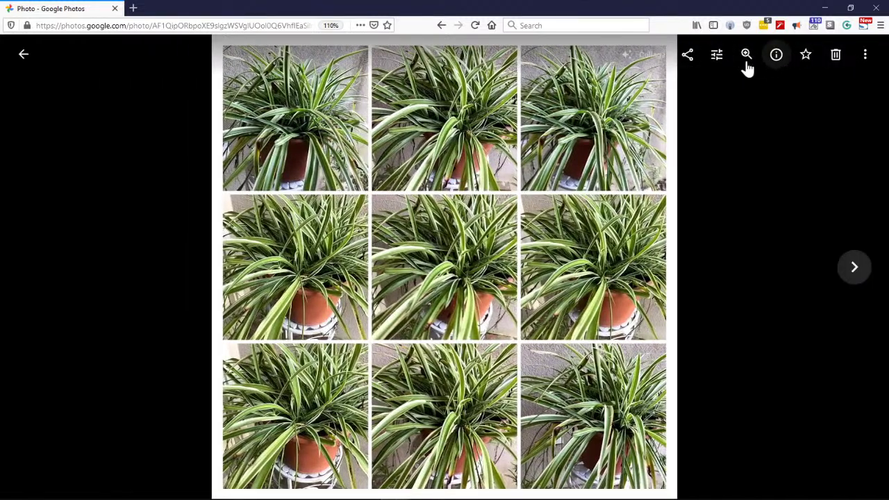
{"action": "left_click", "coordinate": [866, 55]}
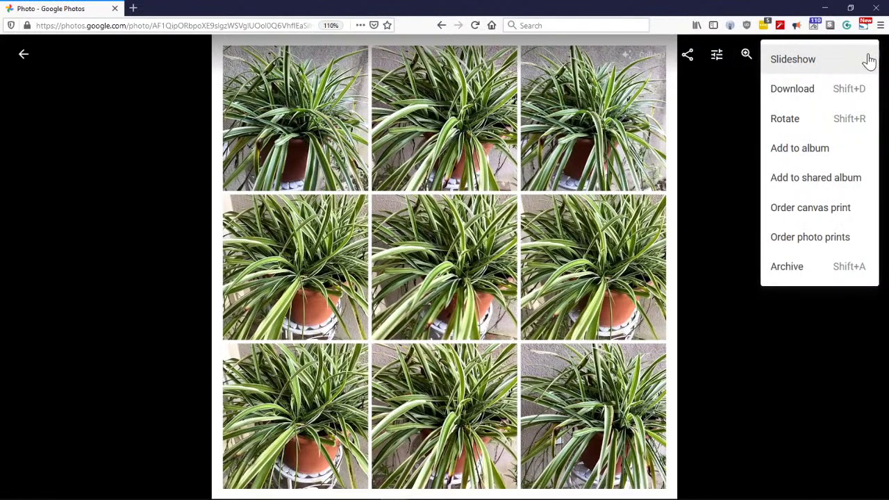
{"action": "left_click", "coordinate": [707, 142]}
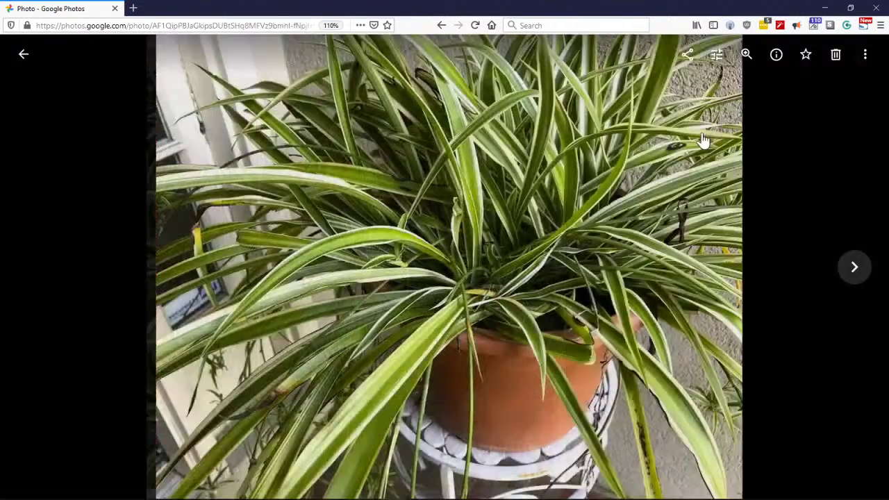
{"action": "left_click", "coordinate": [24, 54]}
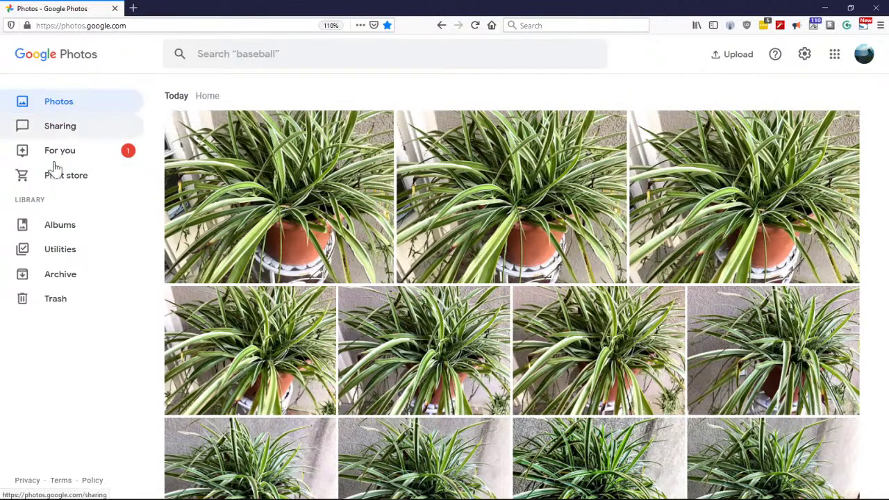
Open the Plant album and share it with the second suggested contact, without a message
{"action": "left_click", "coordinate": [70, 233]}
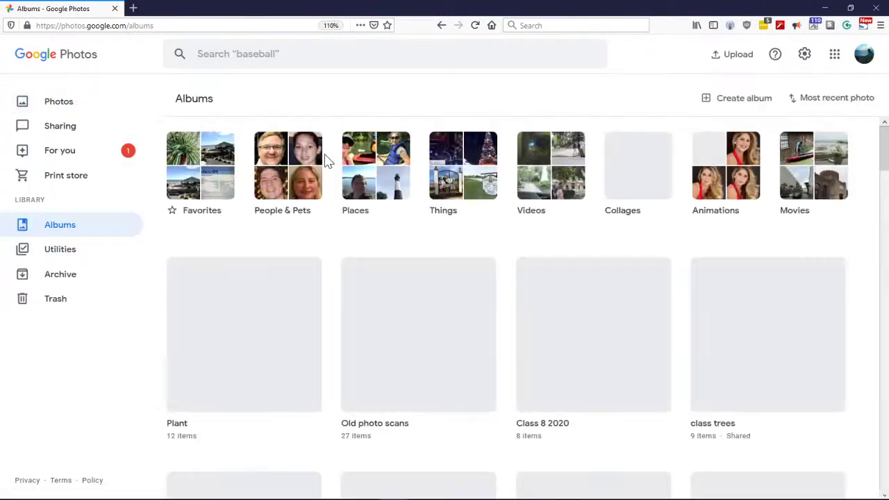
{"action": "left_click", "coordinate": [220, 313]}
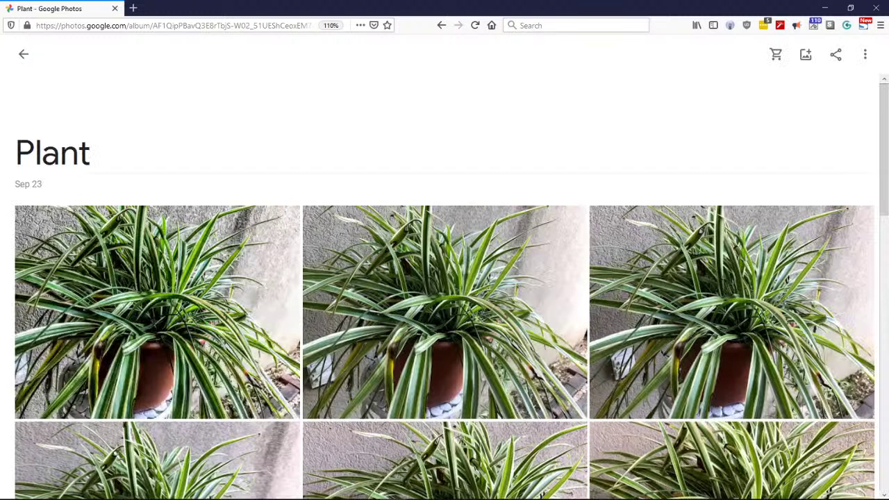
{"action": "left_click", "coordinate": [837, 55]}
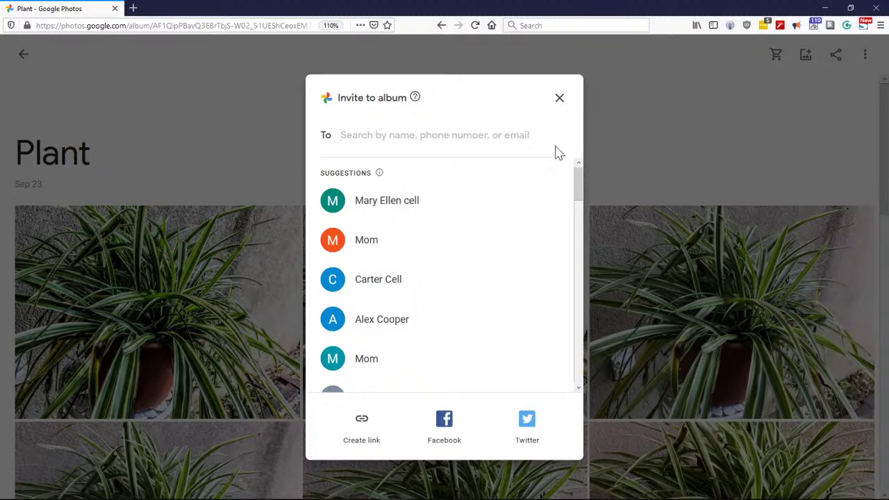
{"action": "left_click", "coordinate": [425, 241]}
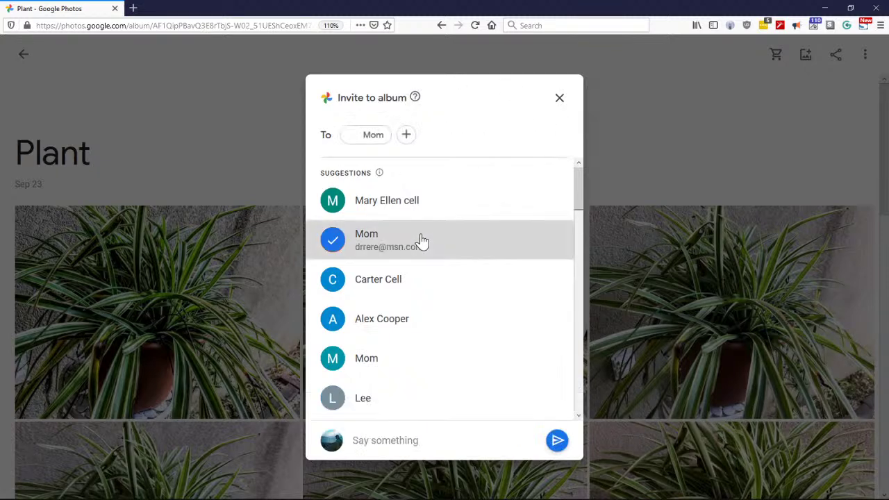
{"action": "left_click", "coordinate": [564, 445]}
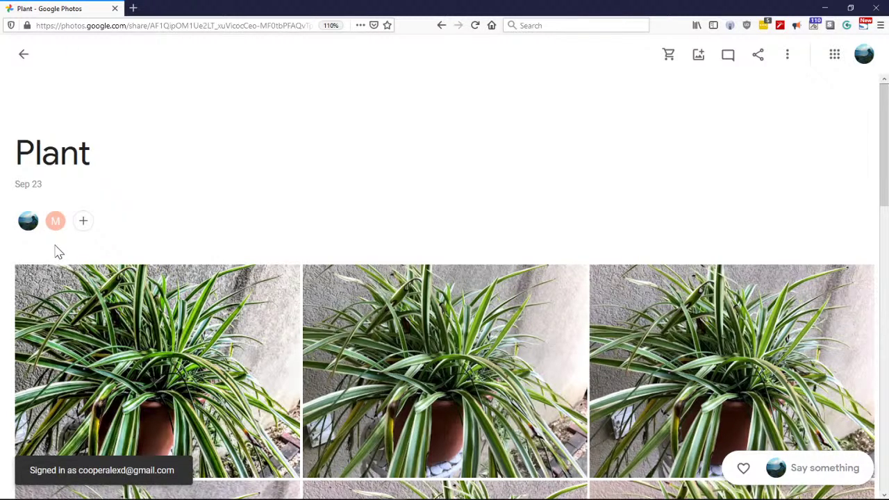
Remove the invited person from the shared Plant album and close the album's options
{"action": "mouse_move", "coordinate": [55, 234]}
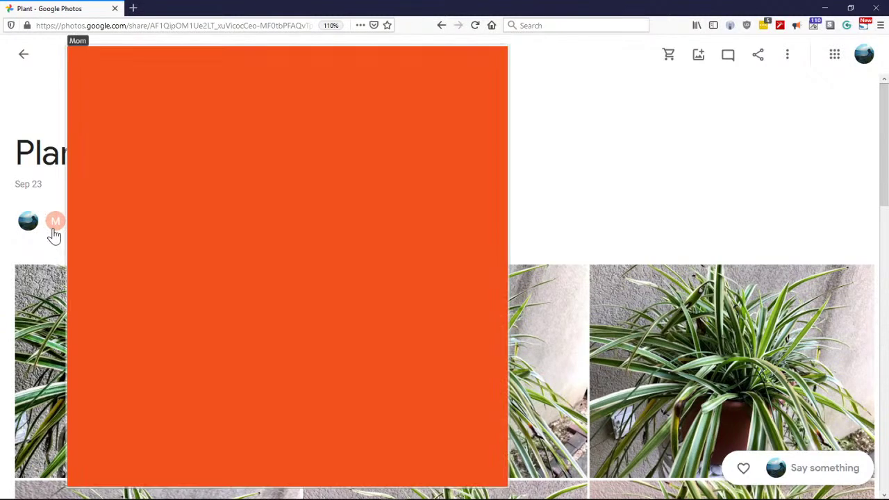
{"action": "right_click", "coordinate": [52, 234]}
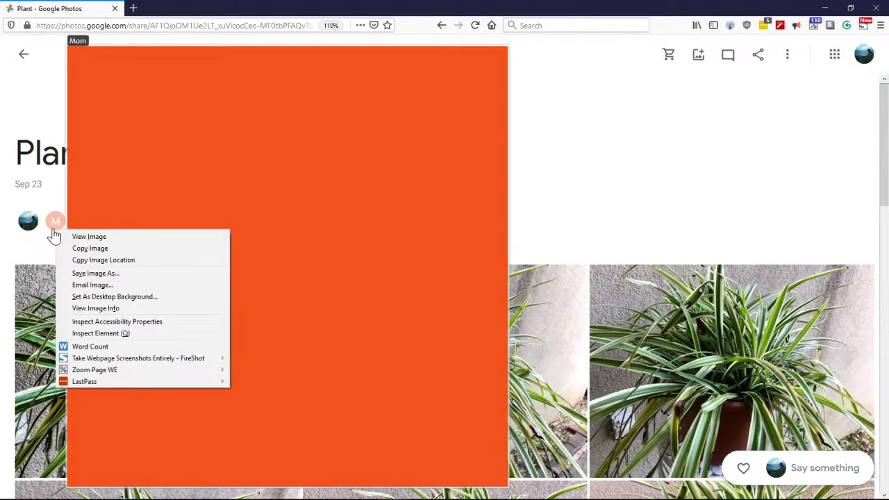
{"action": "left_click", "coordinate": [87, 153]}
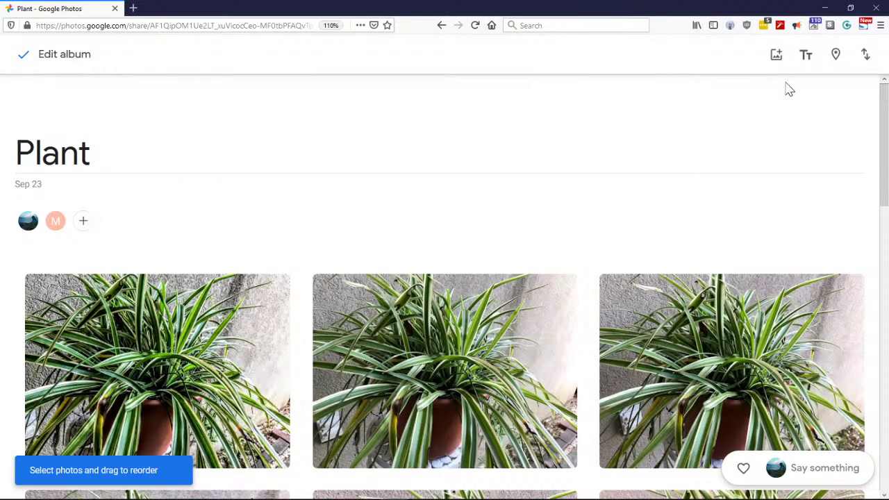
{"action": "left_click", "coordinate": [60, 226]}
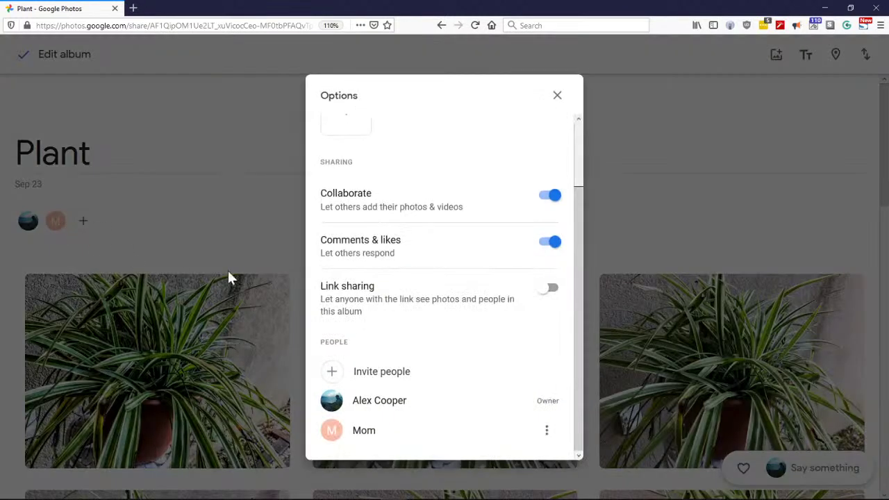
{"action": "left_click", "coordinate": [547, 432]}
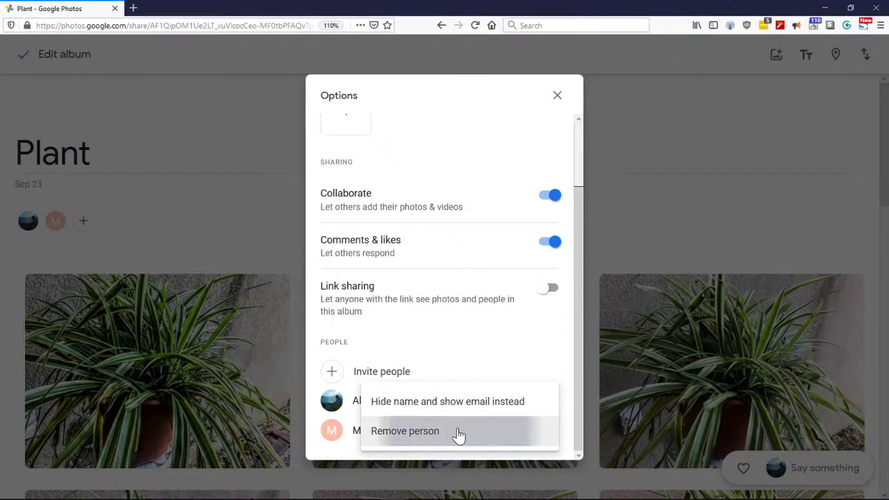
{"action": "left_click", "coordinate": [456, 440]}
{"action": "left_click", "coordinate": [523, 312]}
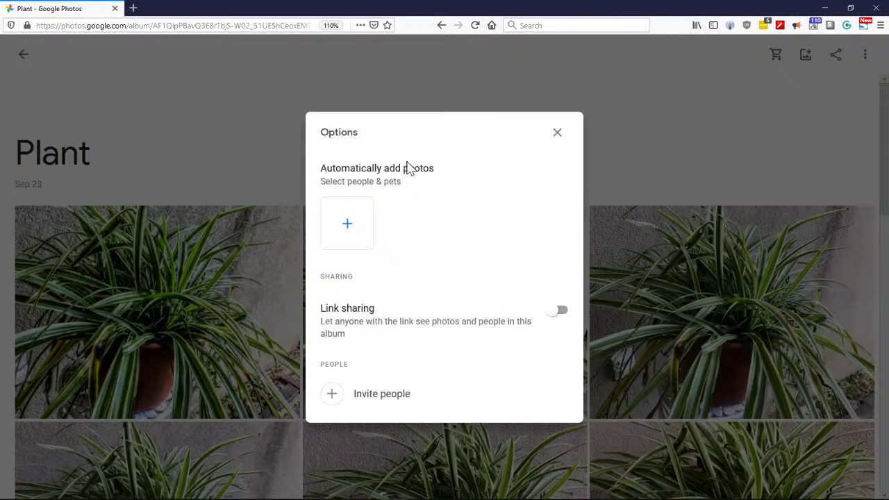
{"action": "left_click", "coordinate": [557, 133]}
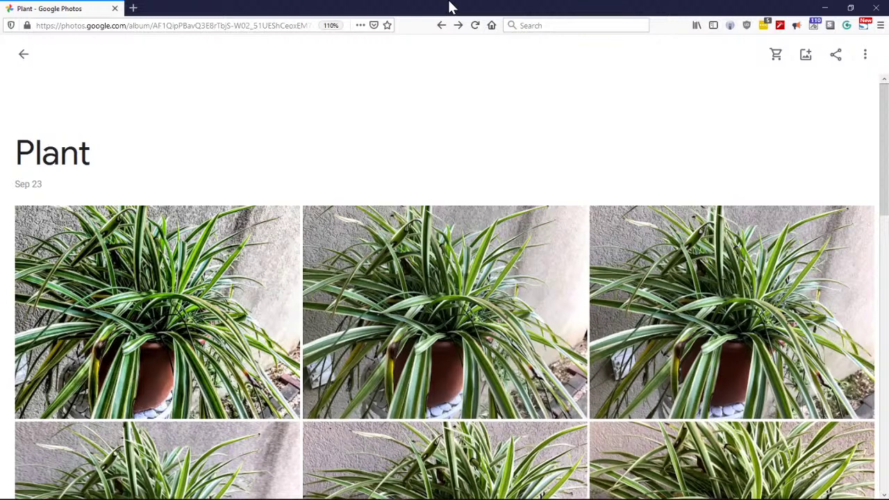
Go back to the albums overview, view the Plant album again, and return to the overview
{"action": "left_click", "coordinate": [28, 57]}
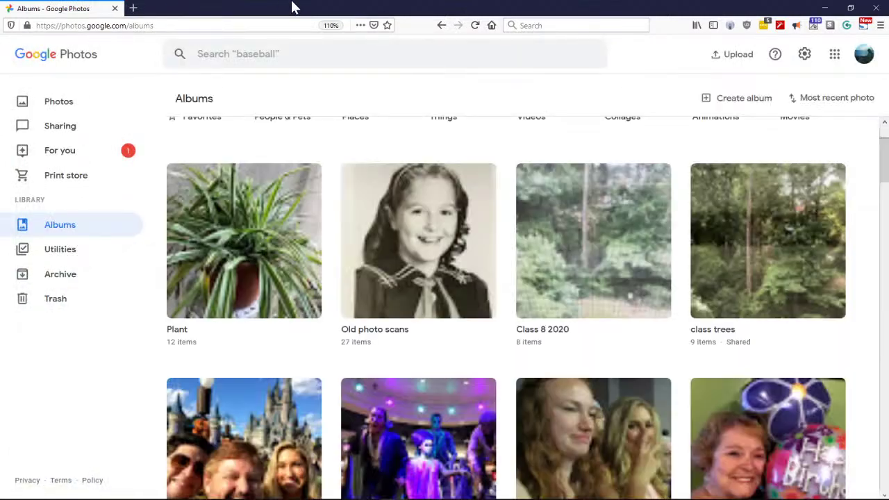
{"action": "left_click", "coordinate": [229, 238]}
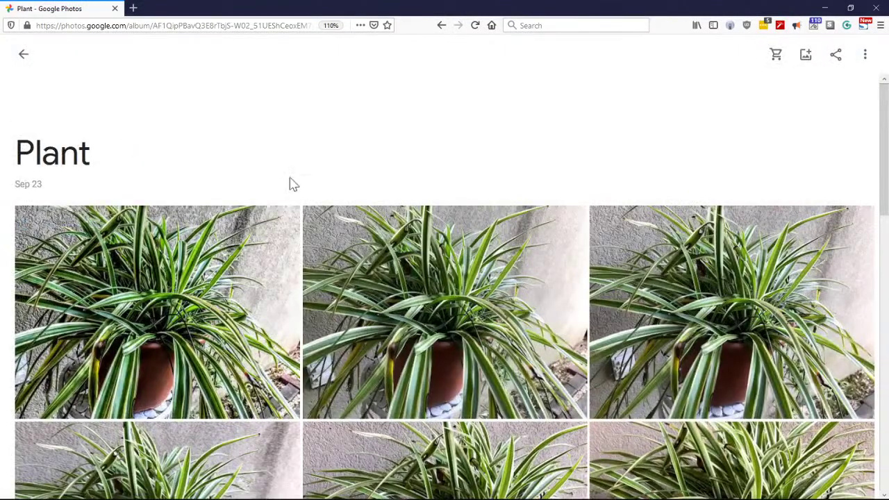
{"action": "left_click", "coordinate": [25, 57]}
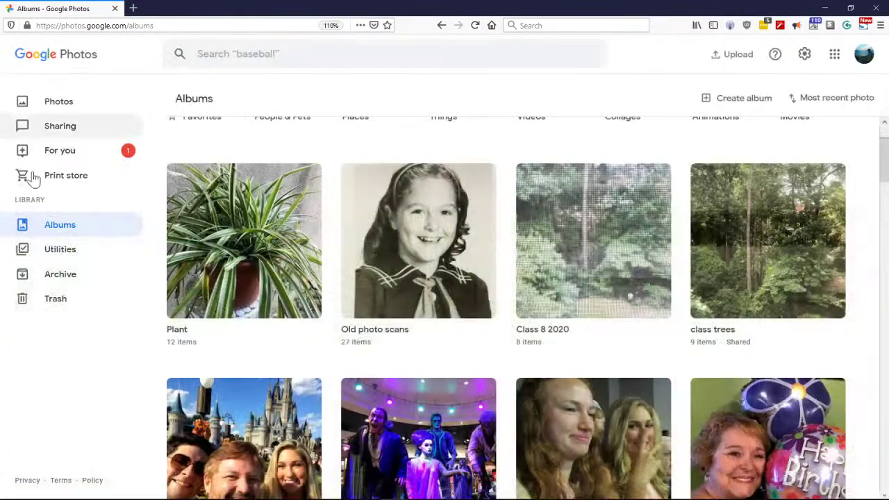
Look through the Utilities, For you and Archive pages, and return to the photo library
{"action": "left_click", "coordinate": [56, 256]}
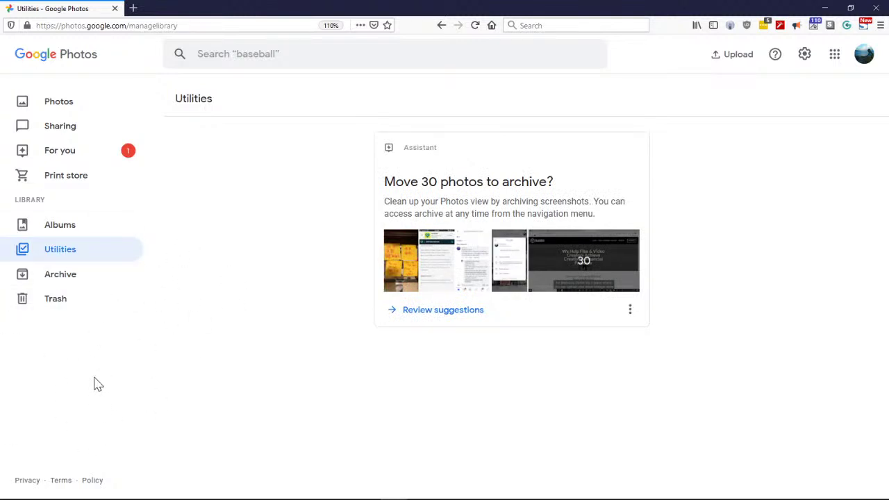
{"action": "left_click", "coordinate": [61, 103]}
{"action": "left_click", "coordinate": [64, 60]}
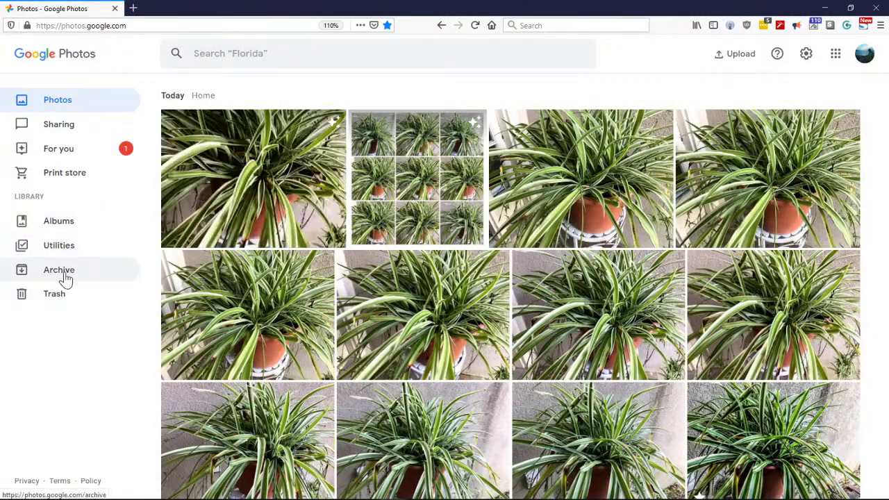
{"action": "left_click", "coordinate": [58, 154]}
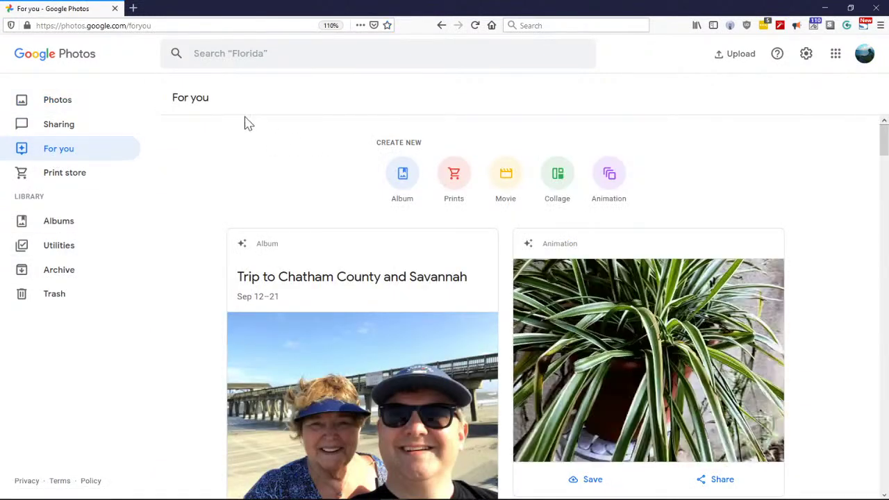
{"action": "left_click", "coordinate": [65, 108]}
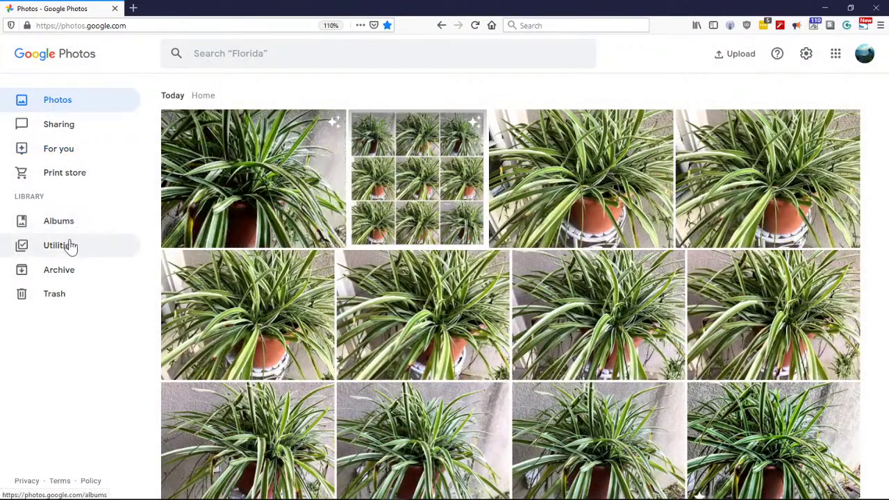
{"action": "left_click", "coordinate": [61, 275]}
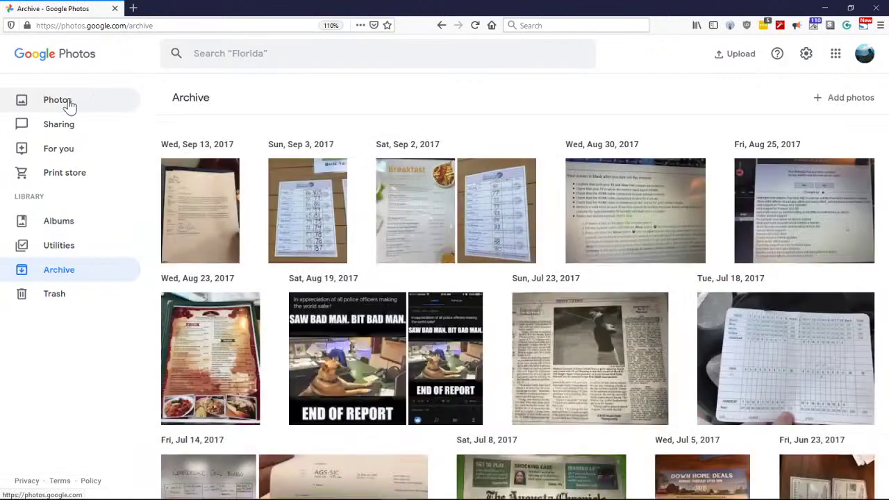
{"action": "left_click", "coordinate": [68, 103]}
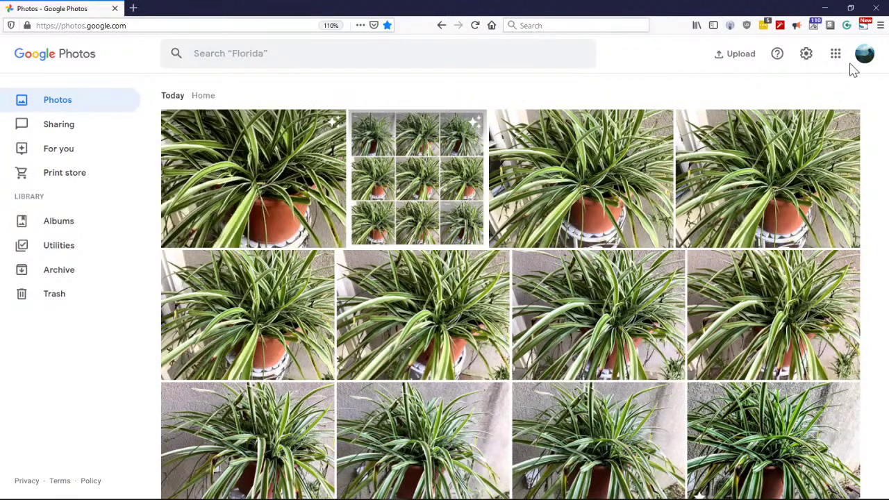
Review the Google Photos settings, from upload size and sharing down to email notifications and the activity log
{"action": "left_click", "coordinate": [806, 56]}
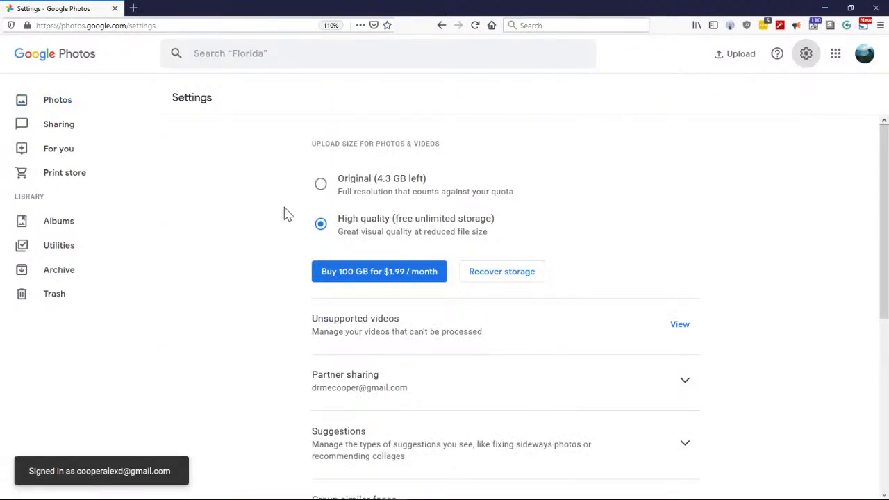
{"action": "scroll", "coordinate": [271, 341], "scroll_direction": "down", "scroll_amount": 5}
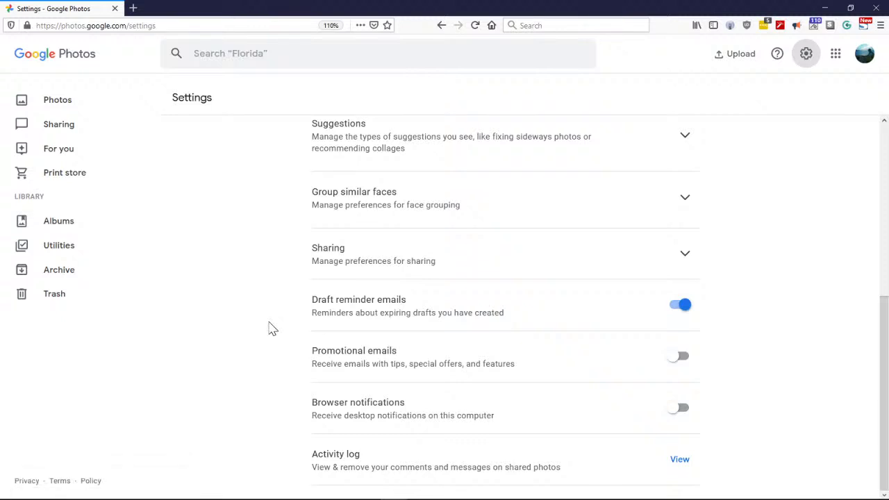
{"action": "scroll", "coordinate": [271, 328], "scroll_direction": "up", "scroll_amount": 5}
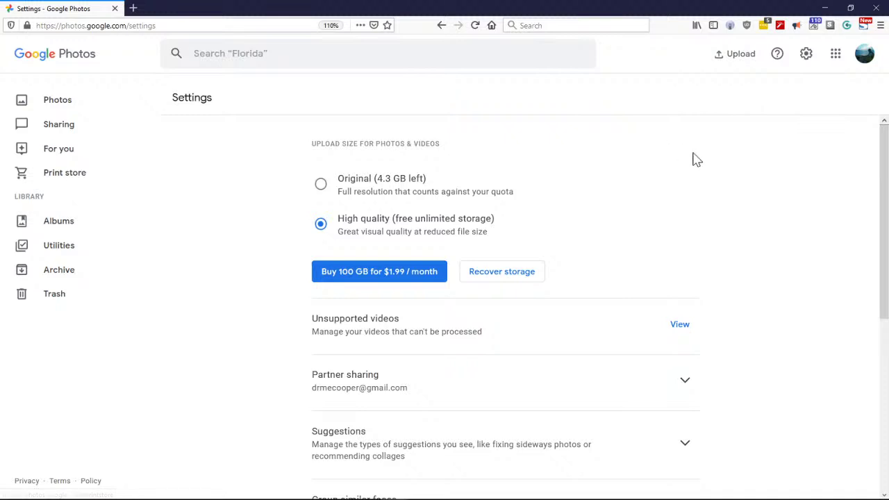
Look over the print store and the Backup and Sync download page, and return to the print store
{"action": "left_click", "coordinate": [69, 174]}
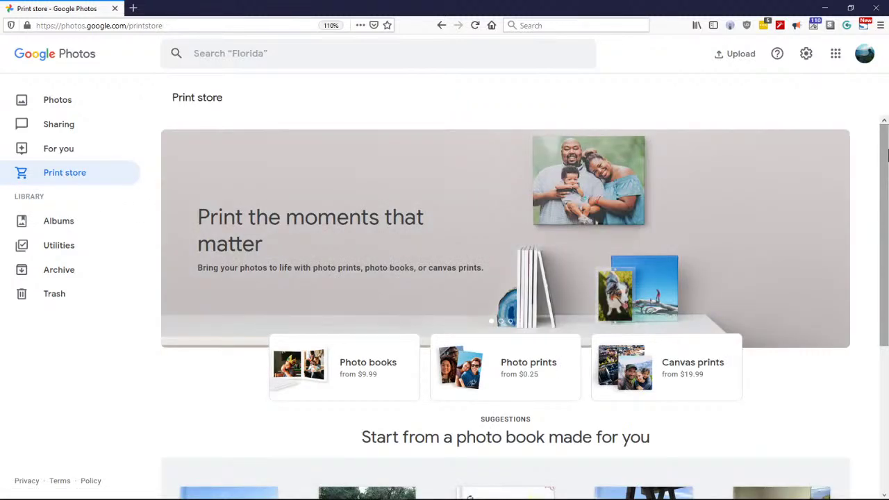
{"action": "mouse_move", "coordinate": [885, 172]}
{"action": "left_mouse_down"}
{"action": "mouse_move", "coordinate": [887, 319]}
{"action": "mouse_move", "coordinate": [885, 165]}
{"action": "left_mouse_up"}
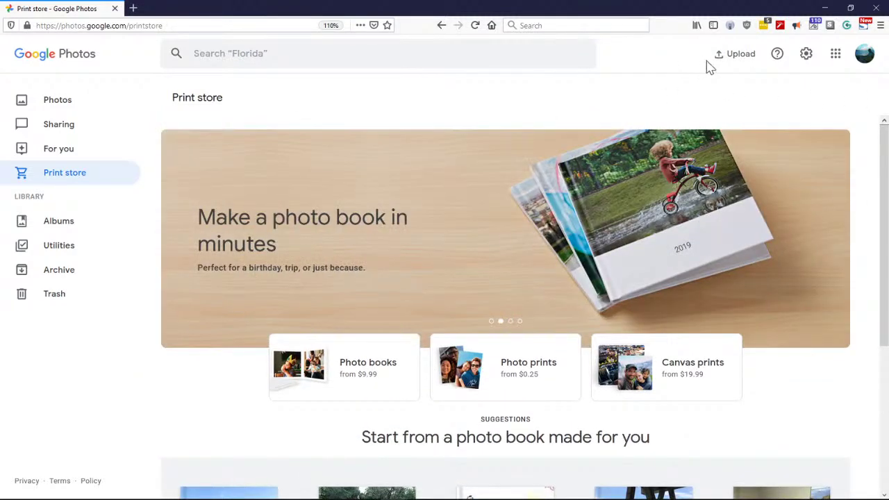
{"action": "left_click", "coordinate": [735, 59]}
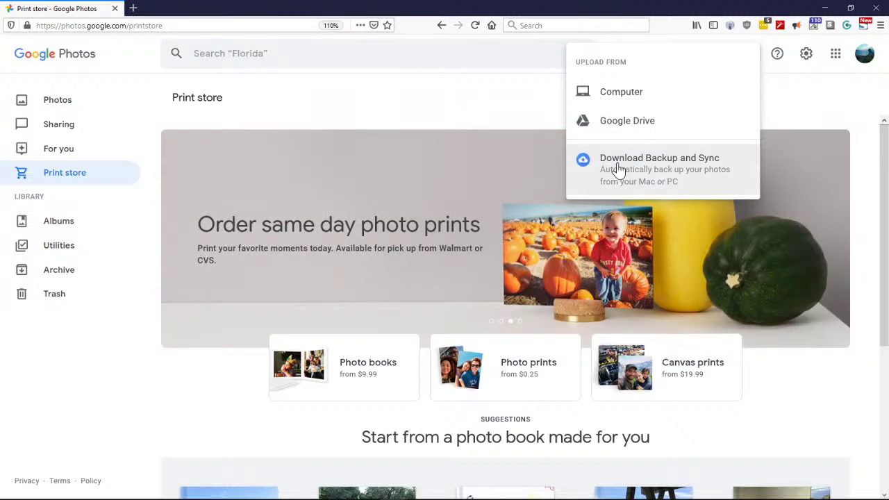
{"action": "left_click", "coordinate": [688, 168]}
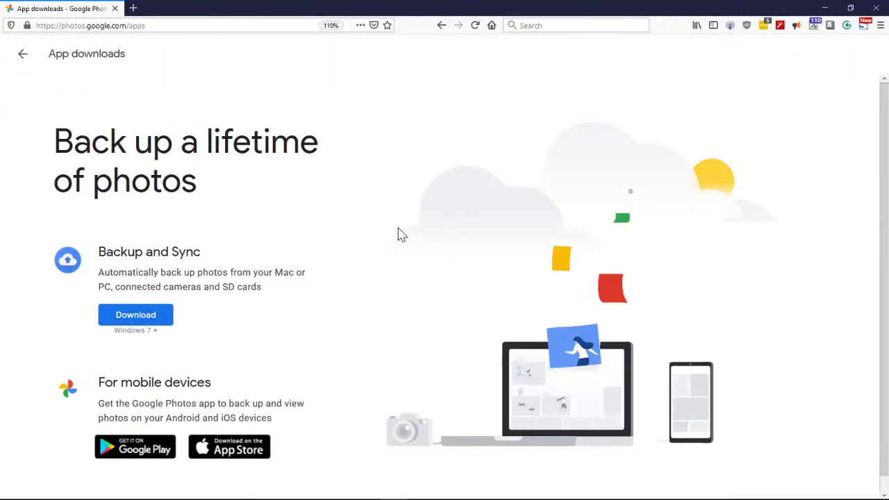
{"action": "left_click", "coordinate": [22, 54]}
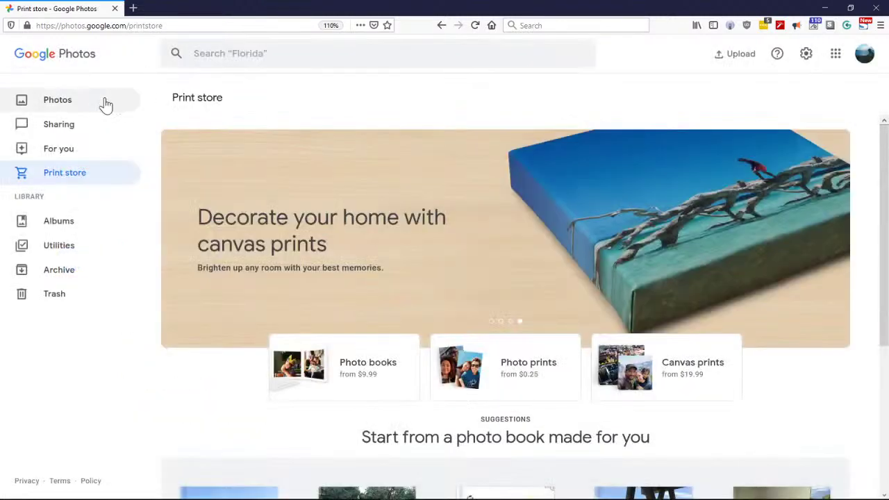
Return to the photo library, start an upload from the computer, browse to the Pictures folder, and cancel the upload
{"action": "left_click", "coordinate": [66, 60]}
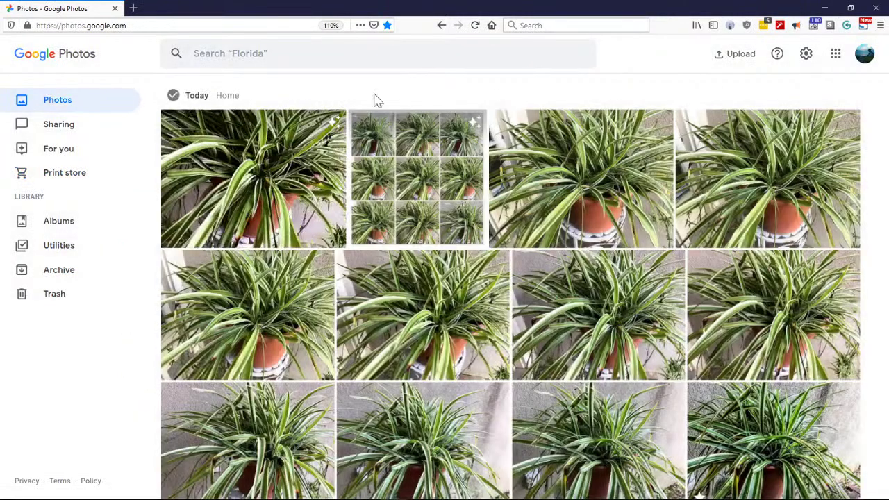
{"action": "left_click", "coordinate": [733, 57]}
{"action": "left_click", "coordinate": [608, 103]}
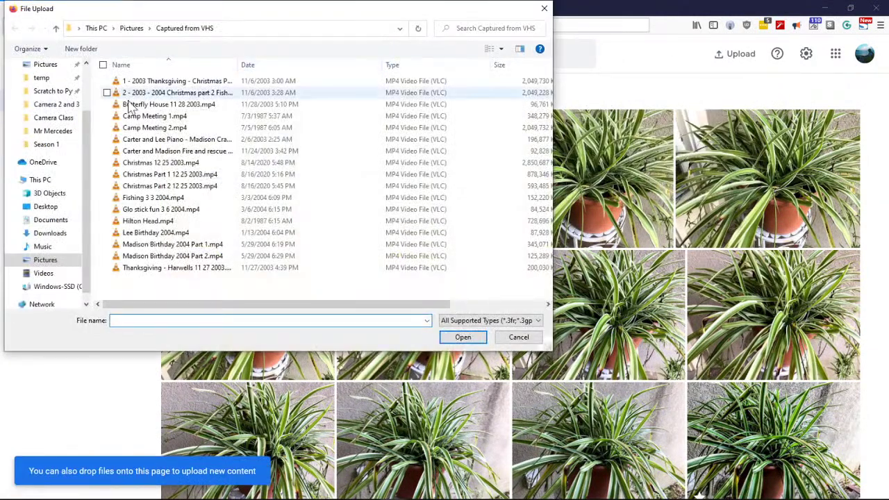
{"action": "left_click", "coordinate": [40, 262]}
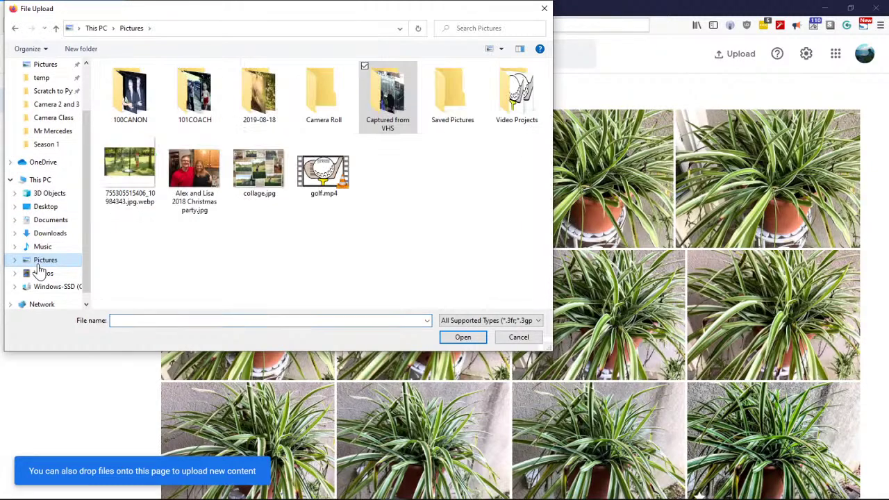
{"action": "left_click", "coordinate": [517, 338]}
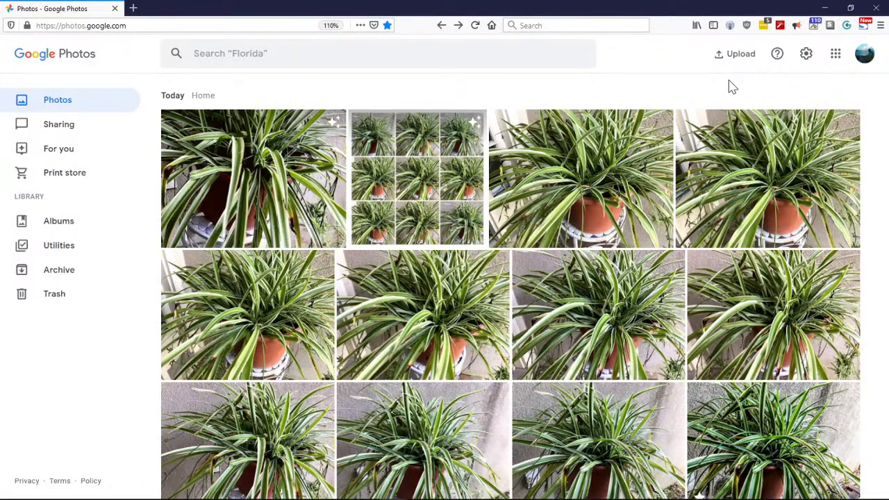
Open the Backup and Sync download page from the upload options and look over its desktop and mobile apps
{"action": "left_click", "coordinate": [735, 60]}
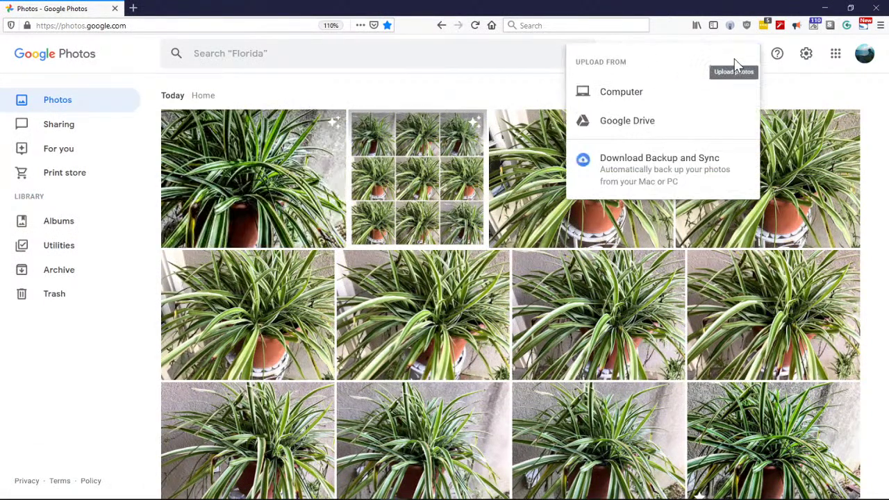
{"action": "left_click", "coordinate": [602, 180]}
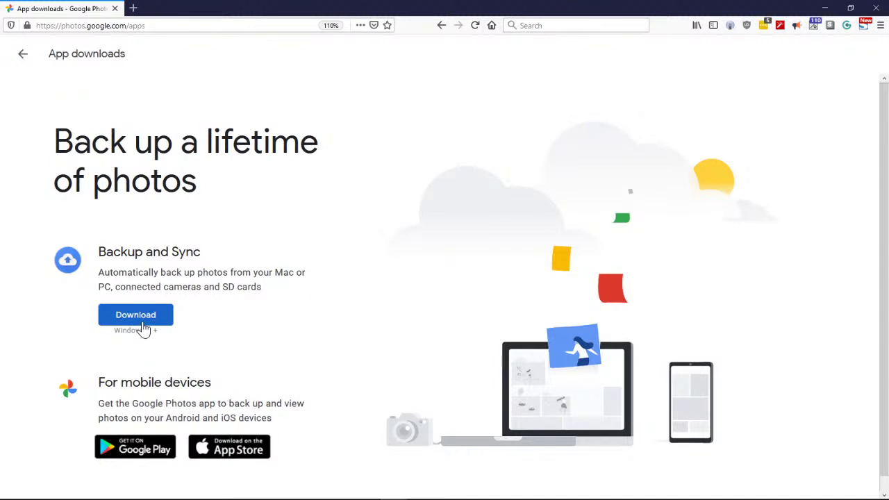
{"action": "scroll", "coordinate": [358, 311], "scroll_direction": "down", "scroll_amount": 1}
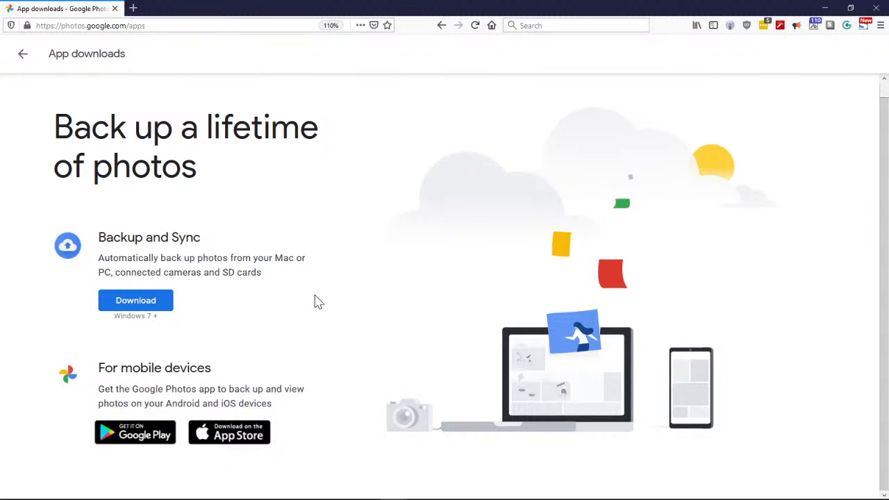
{"action": "mouse_move", "coordinate": [203, 240]}
{"action": "left_mouse_down"}
{"action": "mouse_move", "coordinate": [97, 238]}
{"action": "mouse_move", "coordinate": [214, 248]}
{"action": "left_mouse_up"}
{"action": "left_click", "coordinate": [245, 299]}
{"action": "left_click", "coordinate": [245, 299]}
{"action": "left_click_drag", "start_coordinate": [96, 246], "coordinate": [232, 246]}
{"action": "left_click", "coordinate": [255, 273]}
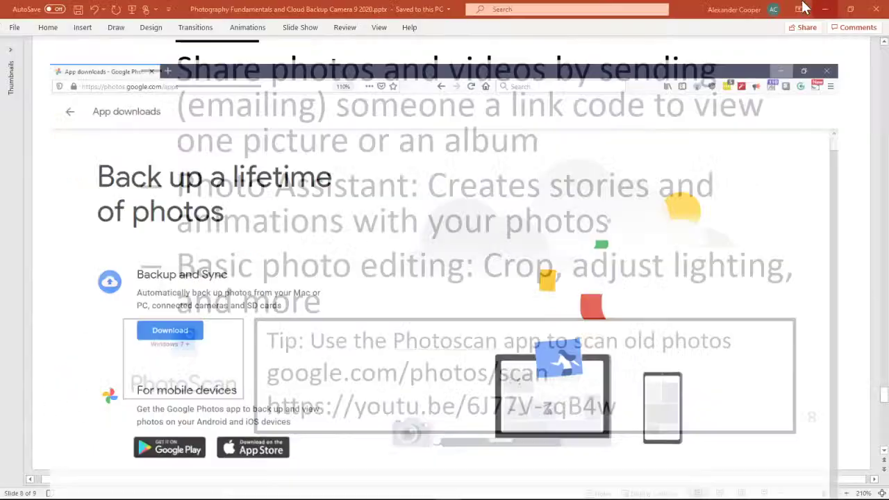
Switch to the PowerPoint presentation and copy the address google.com/photos/scan from the Photoscan tip on slide 8
{"action": "left_click", "coordinate": [824, 8]}
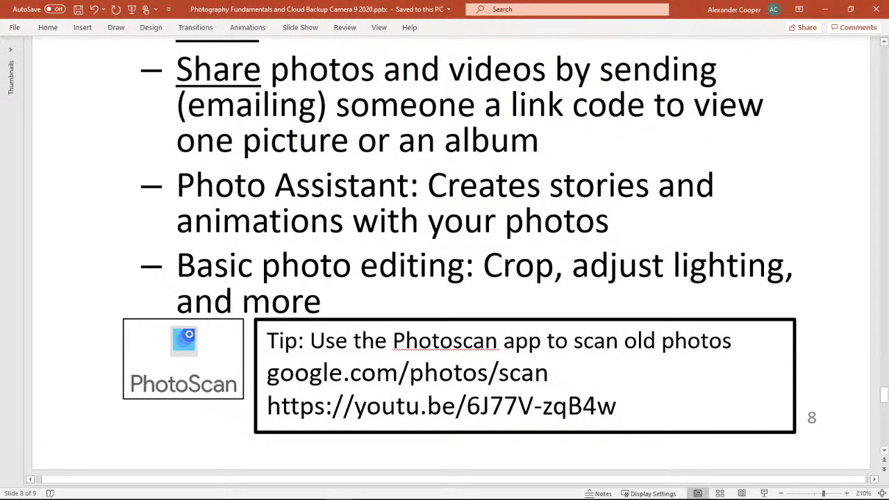
{"action": "left_click_drag", "start_coordinate": [617, 406], "coordinate": [354, 406]}
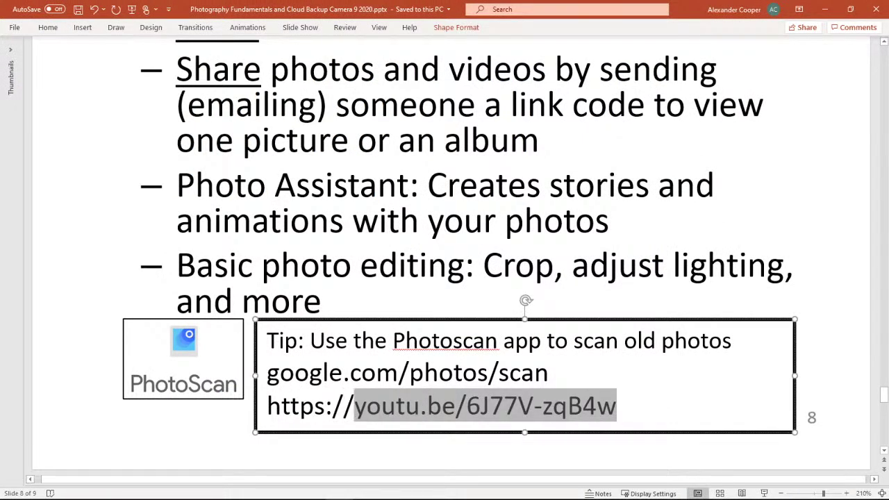
{"action": "left_click", "coordinate": [549, 373]}
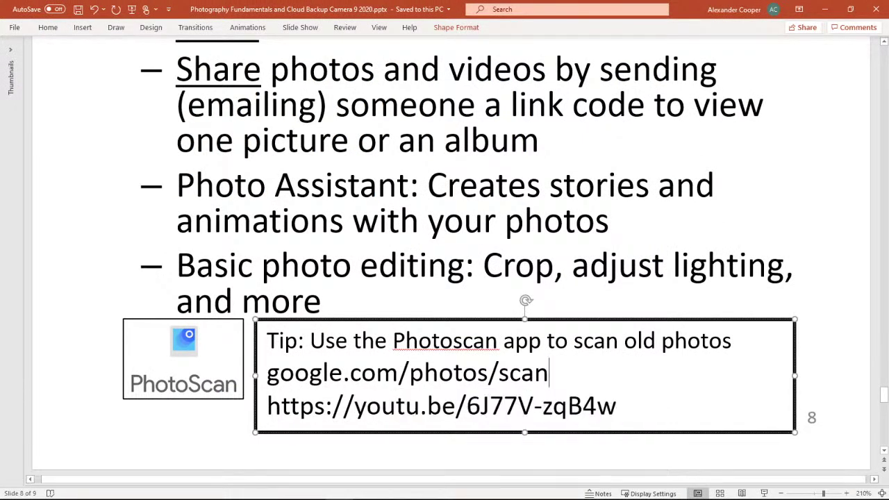
{"action": "left_click_drag", "start_coordinate": [549, 373], "coordinate": [267, 373]}
{"action": "right_click", "coordinate": [334, 379]}
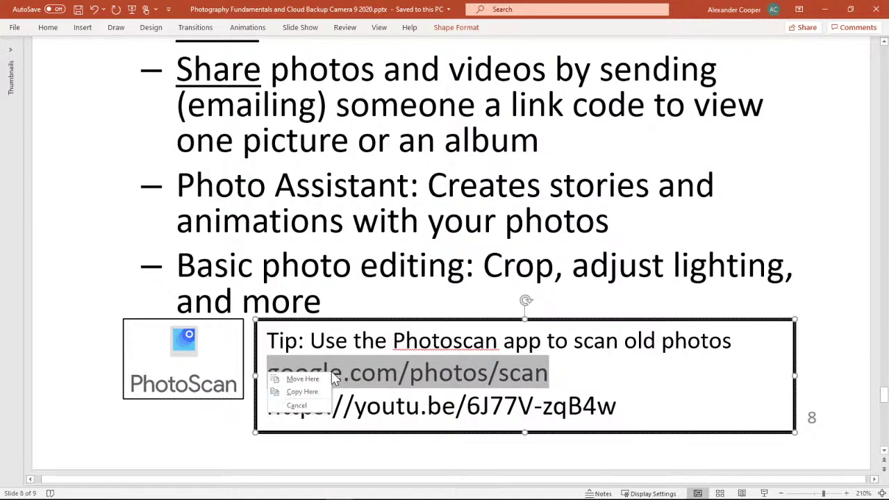
{"action": "right_click", "coordinate": [371, 386]}
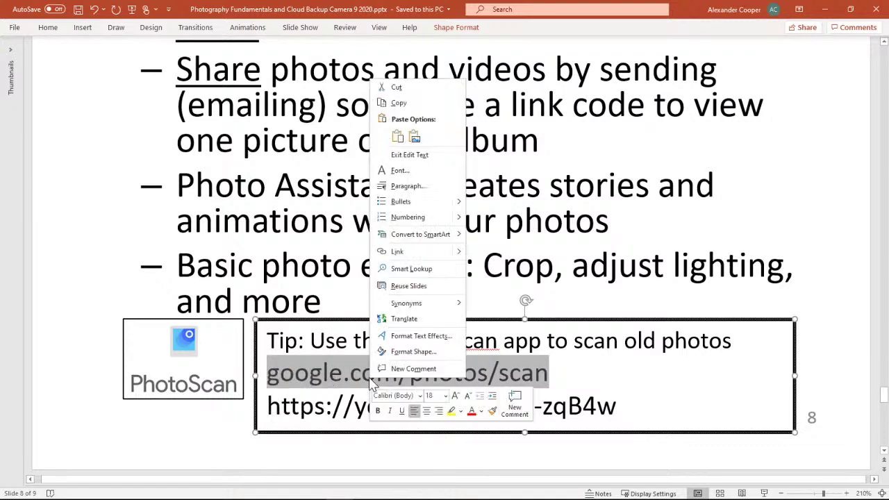
{"action": "left_click", "coordinate": [400, 102]}
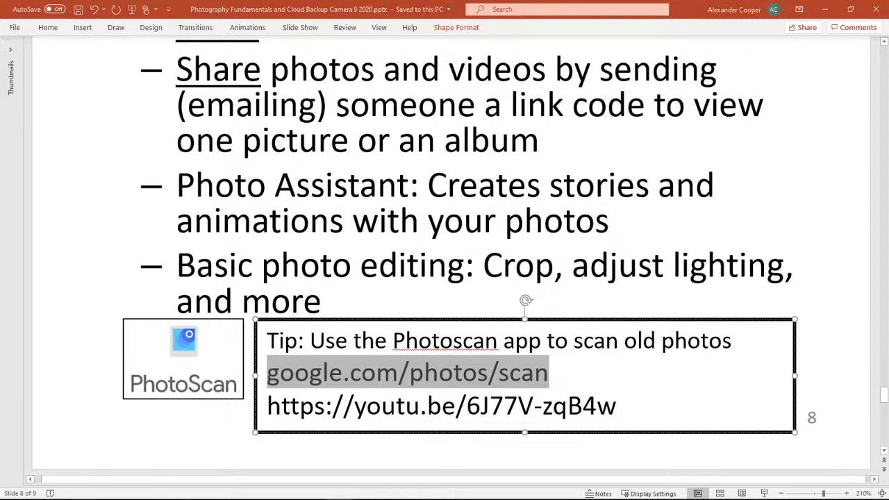
Switch back to Firefox and open the copied address google.com/photos/scan in a new tab
{"action": "key", "text": "alt+Tab"}
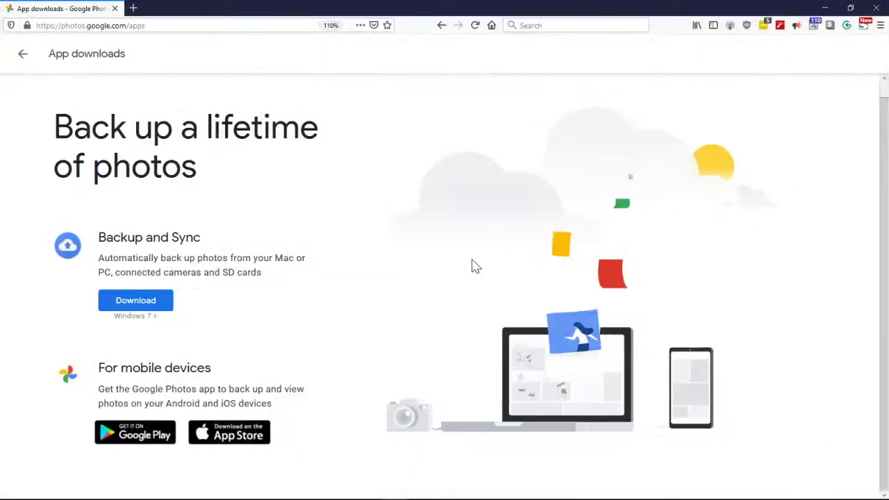
{"action": "left_click", "coordinate": [142, 7]}
{"action": "key", "text": "ctrl+v"}
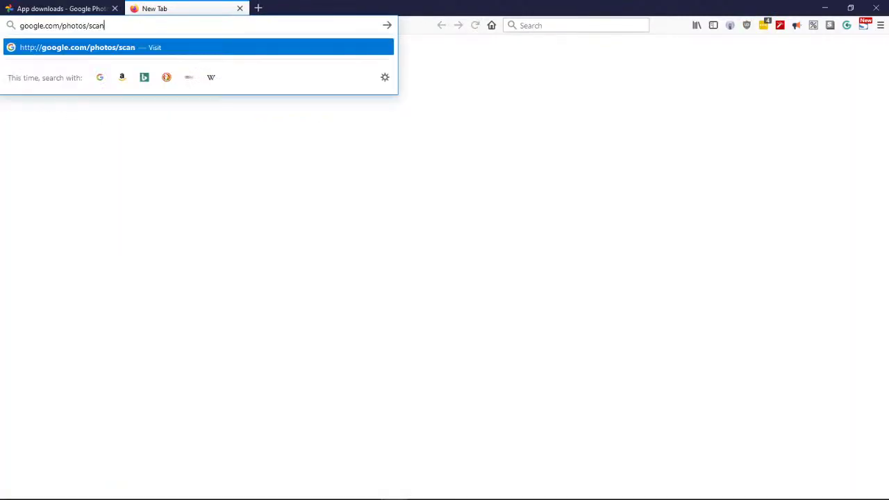
{"action": "key", "text": "Return"}
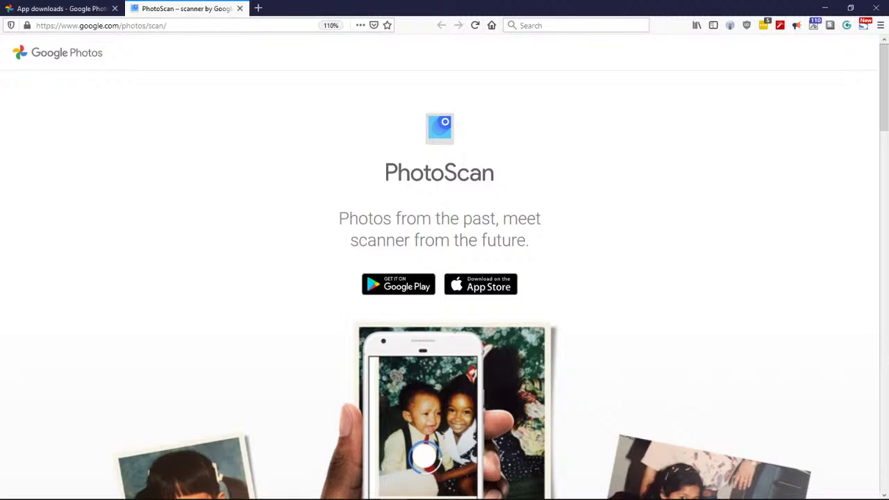
Look over the introduction and sample photos on the PhotoScan page, and return to its beginning
{"action": "scroll", "coordinate": [690, 202], "scroll_direction": "down", "scroll_amount": 3}
{"action": "scroll", "coordinate": [690, 202], "scroll_direction": "up", "scroll_amount": 2}
{"action": "scroll", "coordinate": [690, 203], "scroll_direction": "down", "scroll_amount": 1}
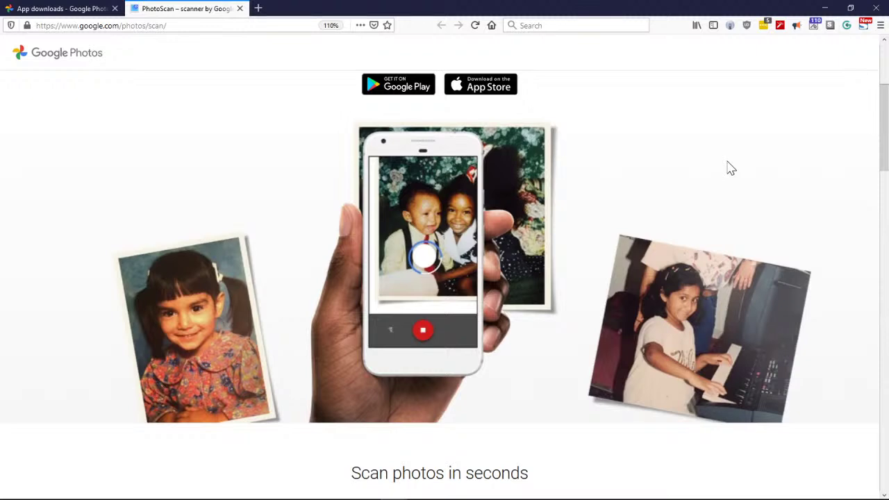
{"action": "scroll", "coordinate": [886, 119], "scroll_direction": "down", "scroll_amount": 1}
{"action": "left_click_drag", "start_coordinate": [886, 119], "coordinate": [885, 74]}
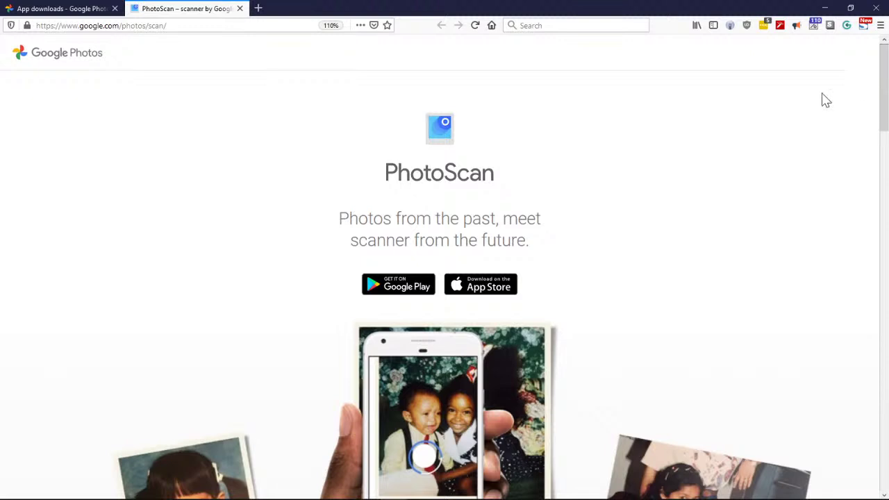
Watch the Introducing PhotoScan video in full screen with subtitles on, and close the player
{"action": "left_click_drag", "start_coordinate": [886, 109], "coordinate": [886, 249]}
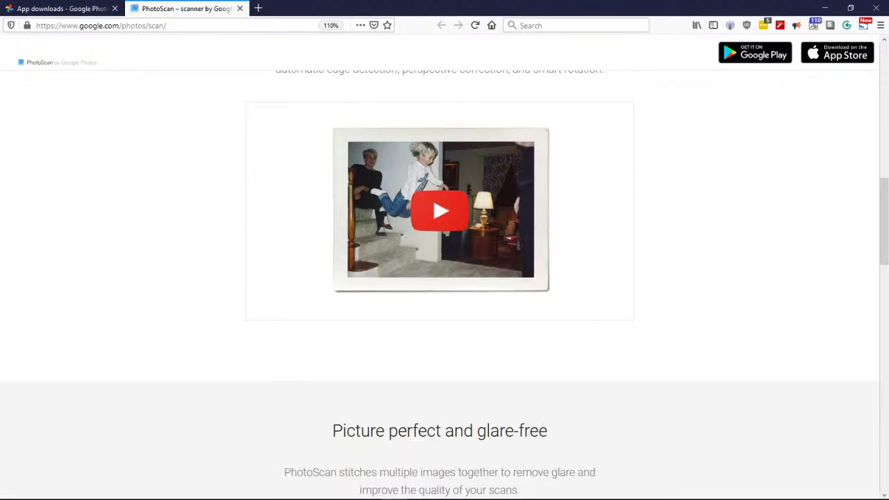
{"action": "left_click", "coordinate": [477, 220]}
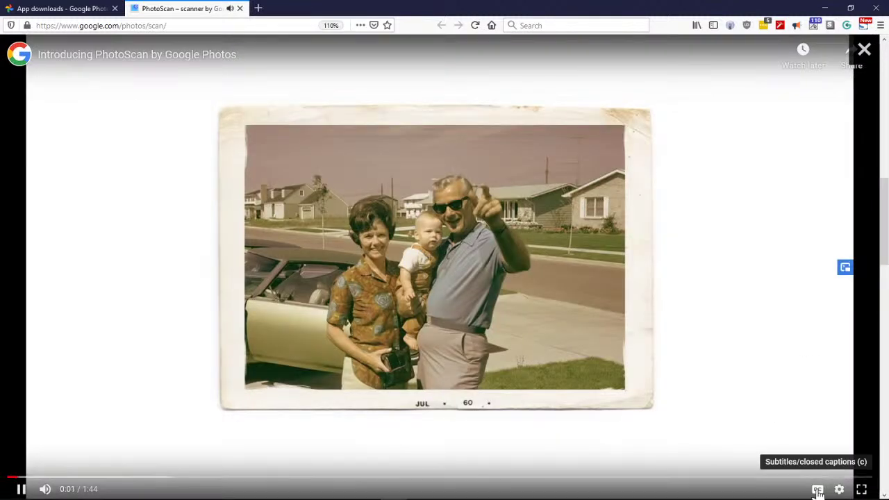
{"action": "left_click", "coordinate": [817, 490]}
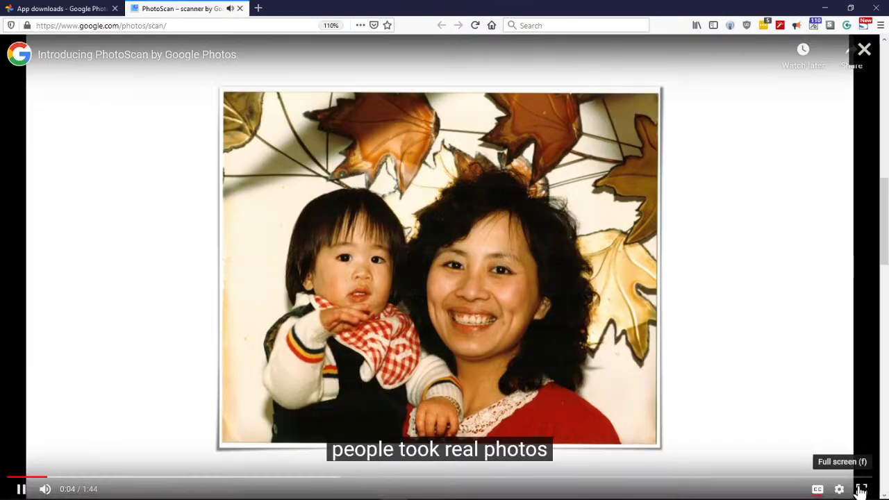
{"action": "left_click", "coordinate": [862, 489]}
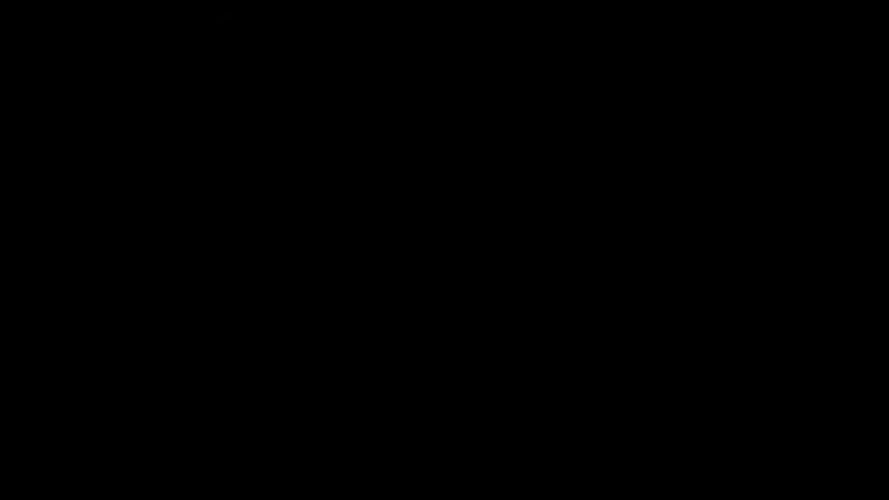
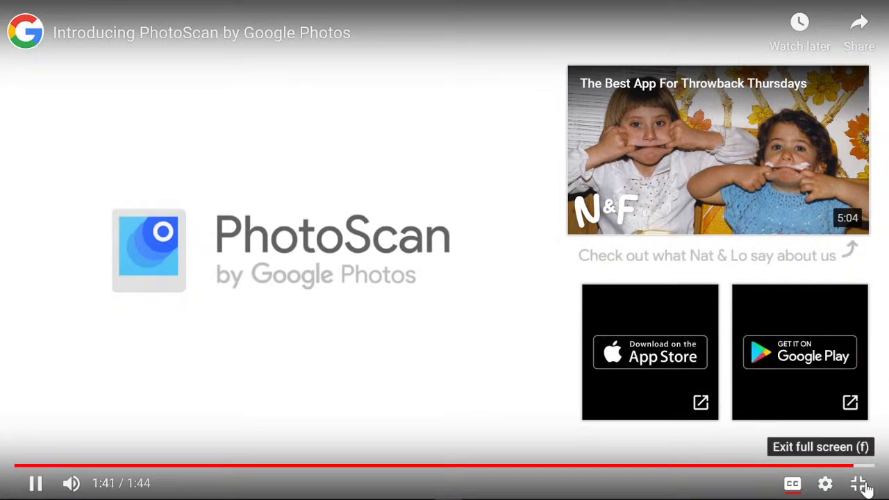
{"action": "left_click", "coordinate": [865, 488]}
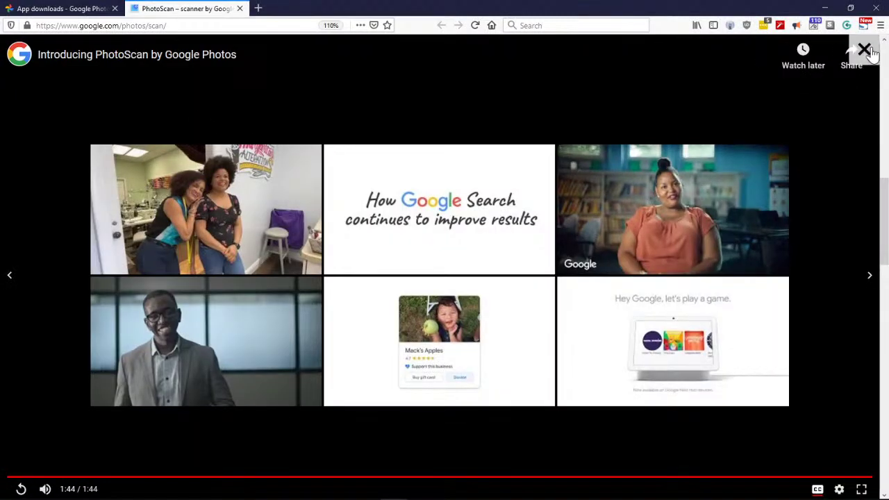
{"action": "left_click", "coordinate": [864, 49]}
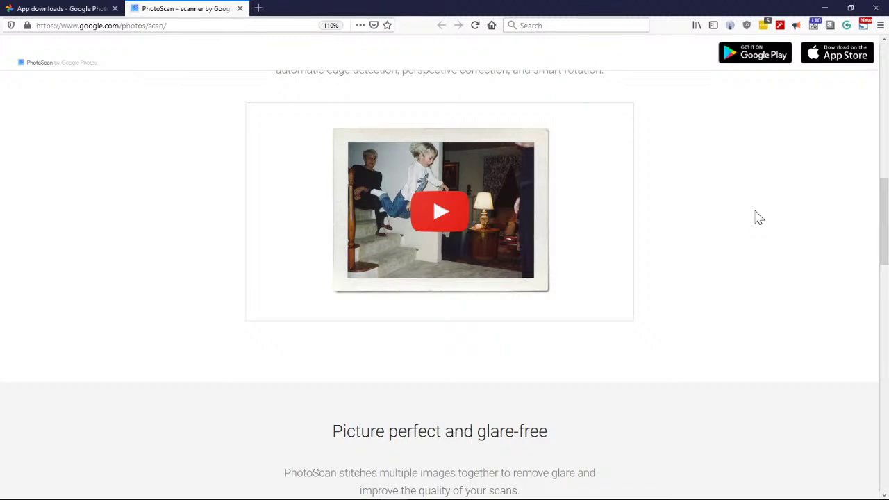
Compare the sample photo with and without glare using the slider under "Picture perfect and glare-free"
{"action": "scroll", "coordinate": [727, 224], "scroll_direction": "down", "scroll_amount": 5}
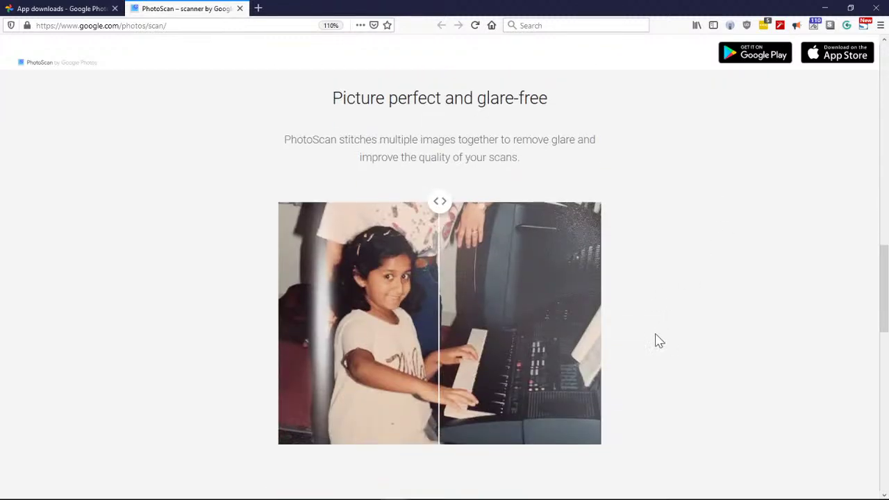
{"action": "left_click_drag", "start_coordinate": [440, 202], "coordinate": [632, 258]}
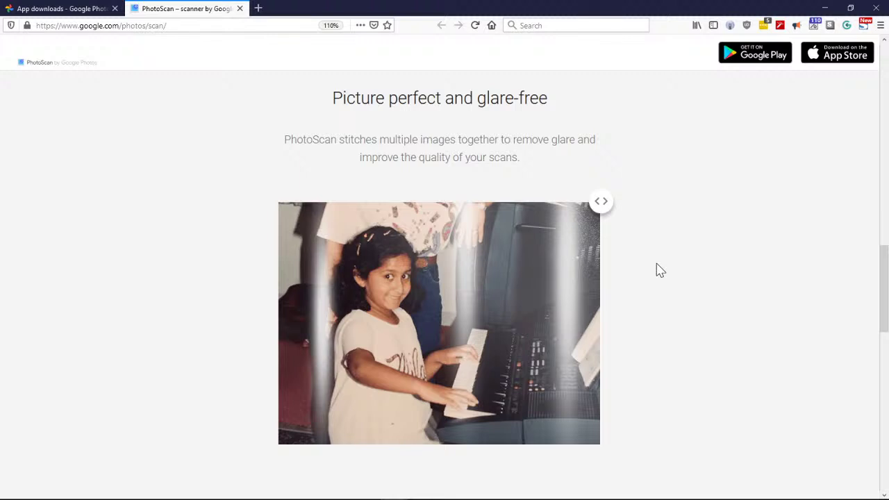
{"action": "left_click_drag", "start_coordinate": [604, 216], "coordinate": [254, 229]}
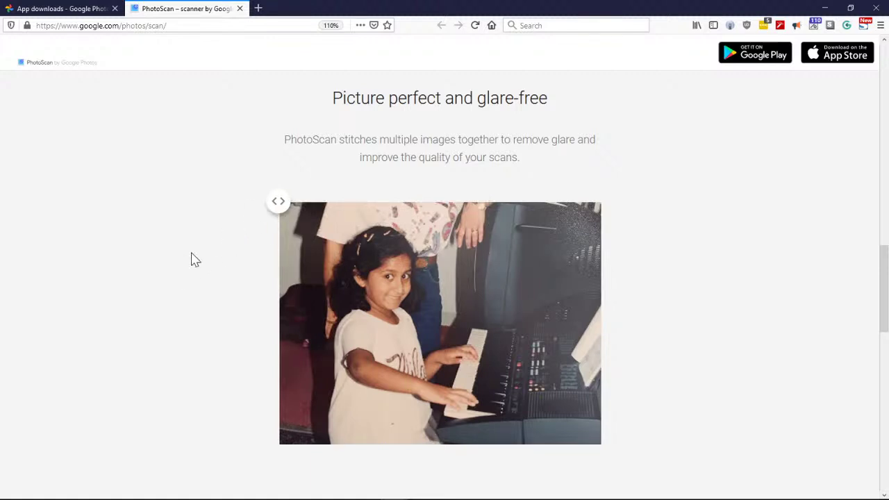
{"action": "left_click_drag", "start_coordinate": [278, 203], "coordinate": [457, 199]}
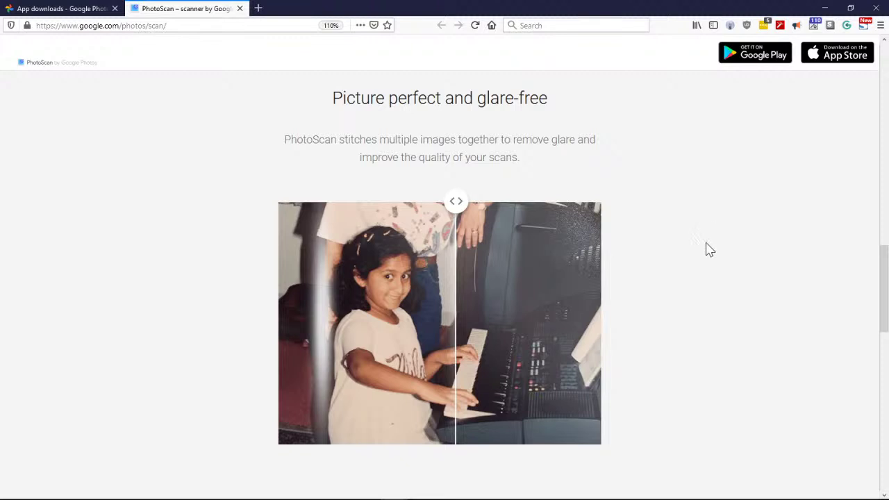
Look through the rest of the PhotoScan page to its footer, and go back to the glare comparison
{"action": "scroll", "coordinate": [709, 249], "scroll_direction": "down", "scroll_amount": 1}
{"action": "scroll", "coordinate": [708, 249], "scroll_direction": "down", "scroll_amount": 5}
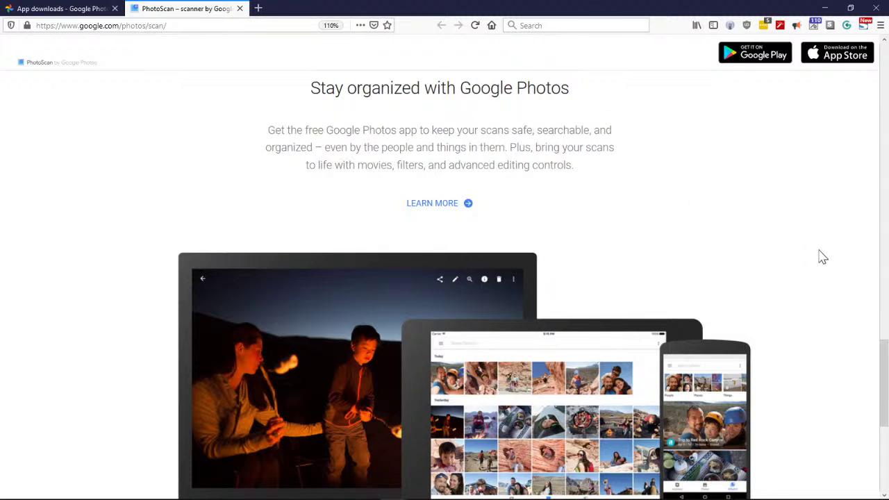
{"action": "scroll", "coordinate": [821, 255], "scroll_direction": "down", "scroll_amount": 1}
{"action": "scroll", "coordinate": [821, 257], "scroll_direction": "down", "scroll_amount": 1}
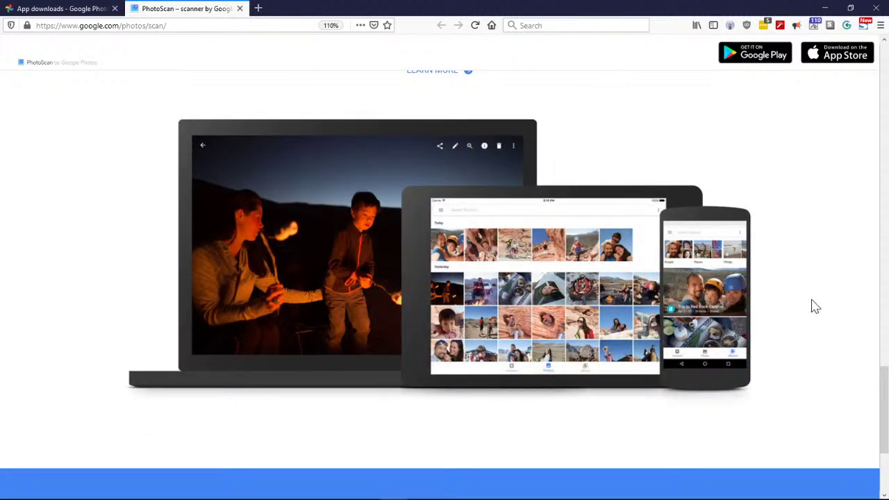
{"action": "scroll", "coordinate": [809, 300], "scroll_direction": "down", "scroll_amount": 2}
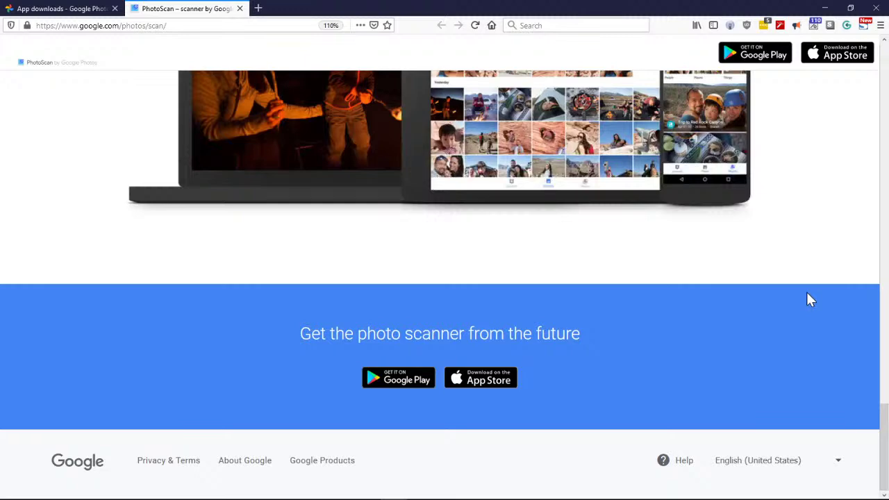
{"action": "scroll", "coordinate": [809, 300], "scroll_direction": "up", "scroll_amount": 2}
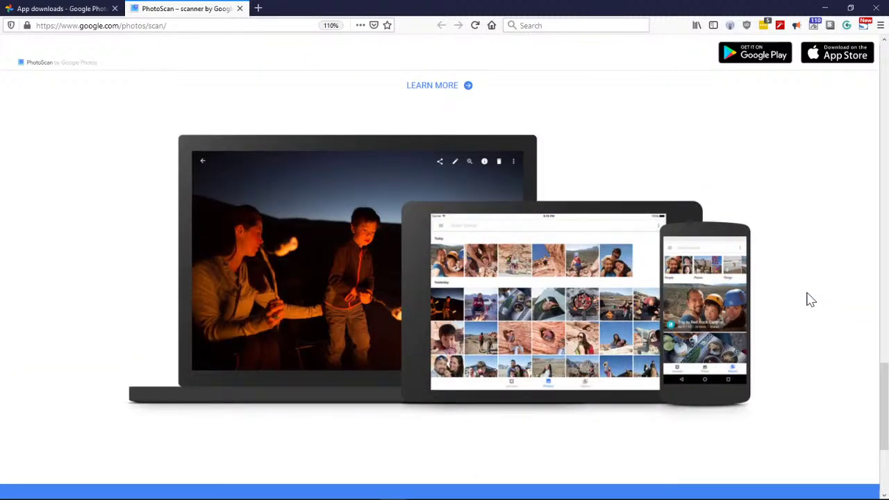
{"action": "scroll", "coordinate": [809, 301], "scroll_direction": "up", "scroll_amount": 6}
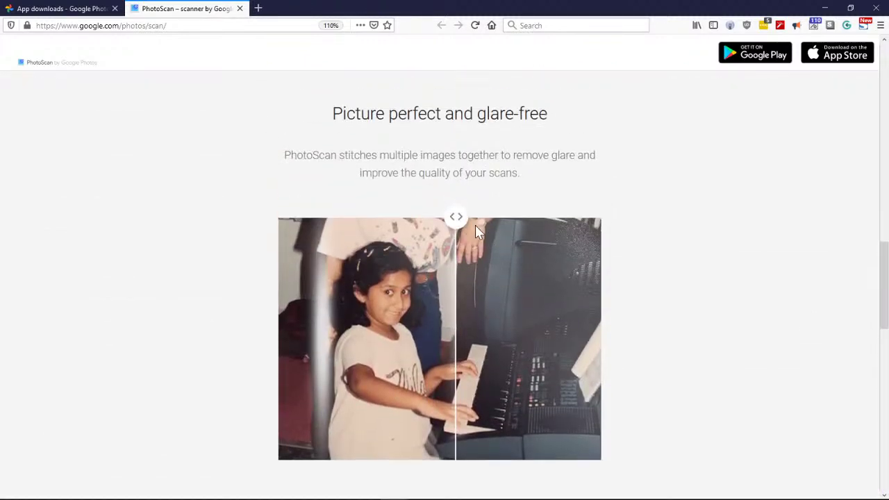
Compare the piano photo with and without glare once more, and look through the rest of the PhotoScan page before returning to its beginning
{"action": "mouse_move", "coordinate": [456, 221]}
{"action": "left_mouse_down"}
{"action": "mouse_move", "coordinate": [274, 244]}
{"action": "mouse_move", "coordinate": [457, 232]}
{"action": "left_mouse_up"}
{"action": "left_click_drag", "start_coordinate": [467, 221], "coordinate": [233, 247]}
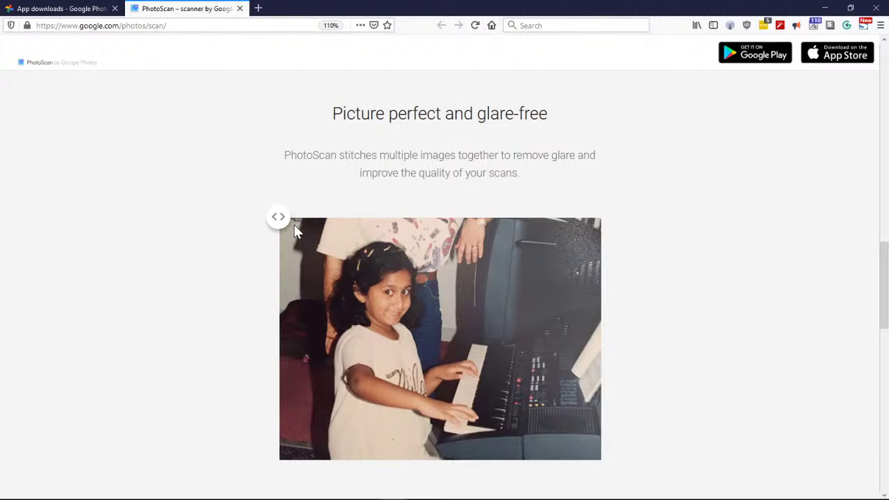
{"action": "left_click_drag", "start_coordinate": [285, 227], "coordinate": [453, 233]}
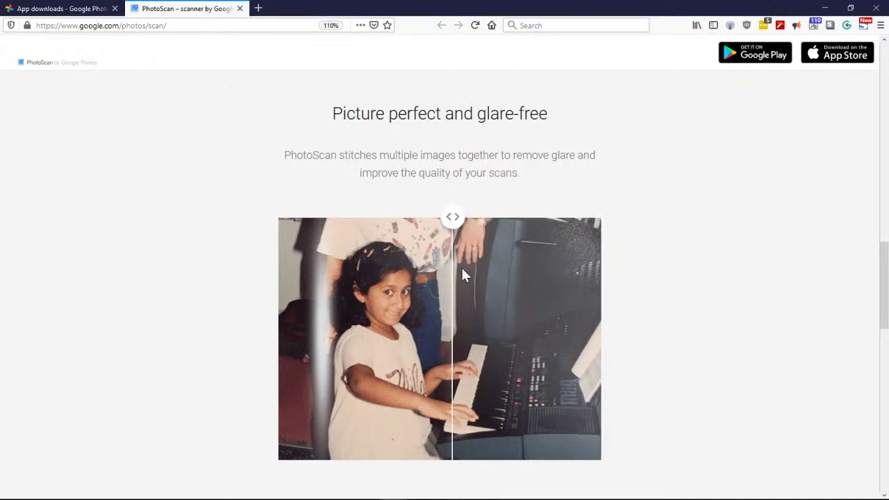
{"action": "scroll", "coordinate": [719, 284], "scroll_direction": "down", "scroll_amount": 2}
{"action": "scroll", "coordinate": [721, 284], "scroll_direction": "down", "scroll_amount": 10}
{"action": "scroll", "coordinate": [756, 279], "scroll_direction": "down", "scroll_amount": 3}
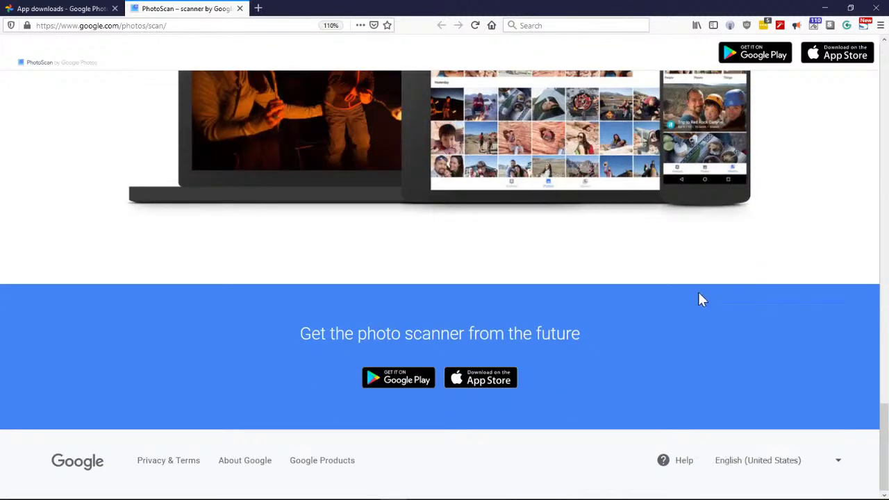
{"action": "left_click_drag", "start_coordinate": [884, 445], "coordinate": [884, 76]}
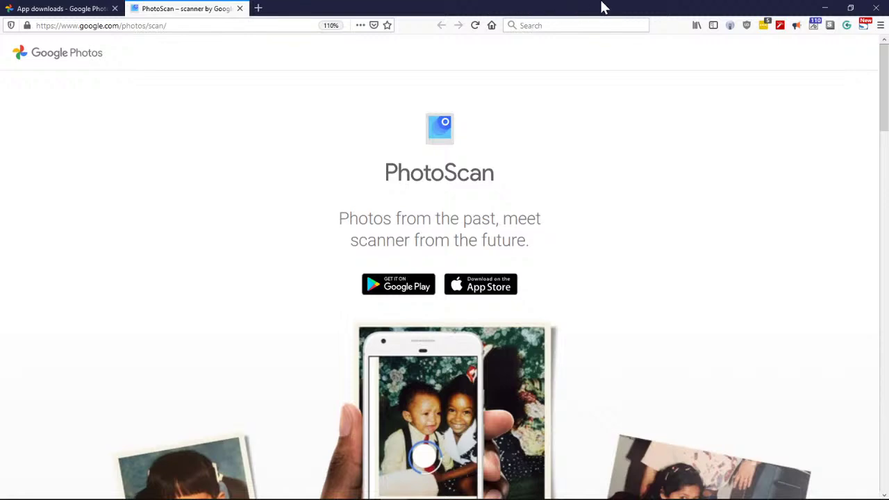
{"action": "left_click", "coordinate": [826, 8]}
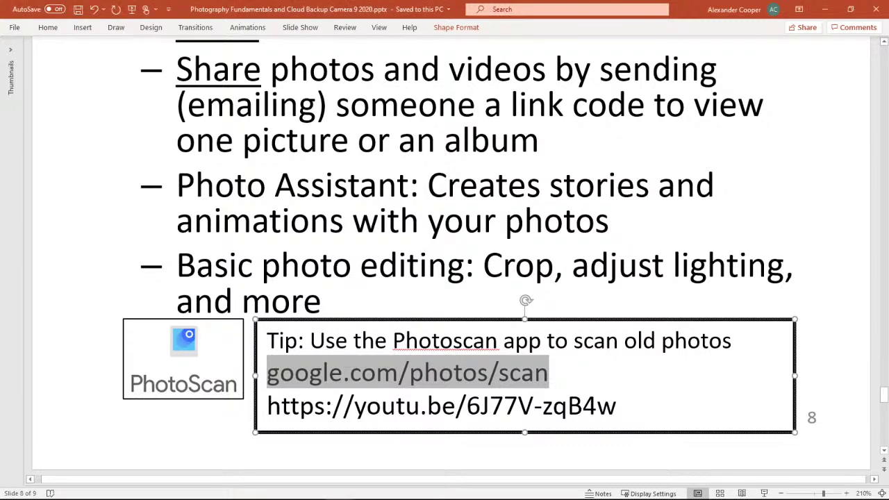
{"action": "left_click", "coordinate": [394, 341]}
{"action": "scroll", "coordinate": [451, 257], "scroll_direction": "down", "scroll_amount": 5}
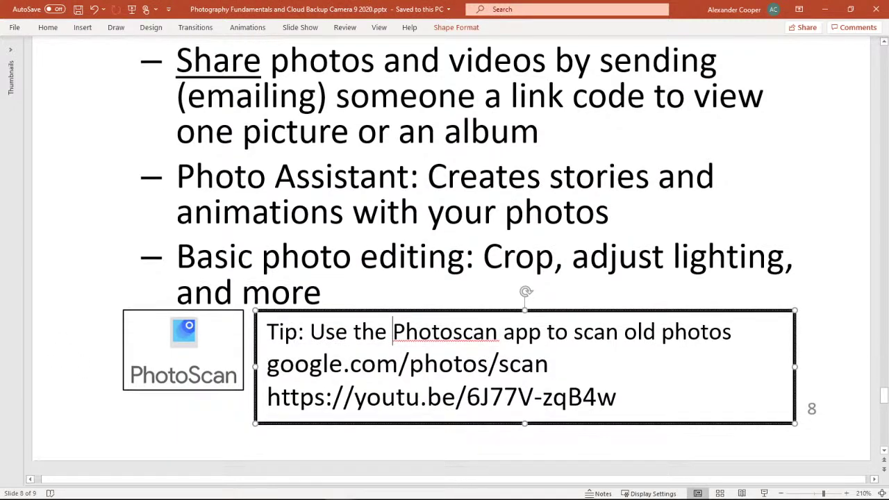
{"action": "scroll", "coordinate": [451, 257], "scroll_direction": "down", "scroll_amount": 1}
{"action": "left_click_drag", "start_coordinate": [383, 239], "coordinate": [86, 238]}
{"action": "right_click", "coordinate": [127, 250]}
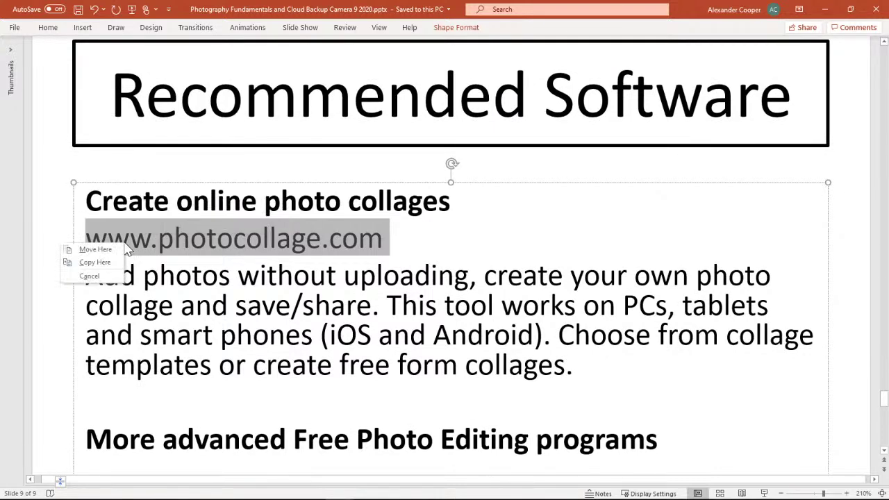
{"action": "right_click", "coordinate": [174, 197]}
{"action": "left_click", "coordinate": [201, 223]}
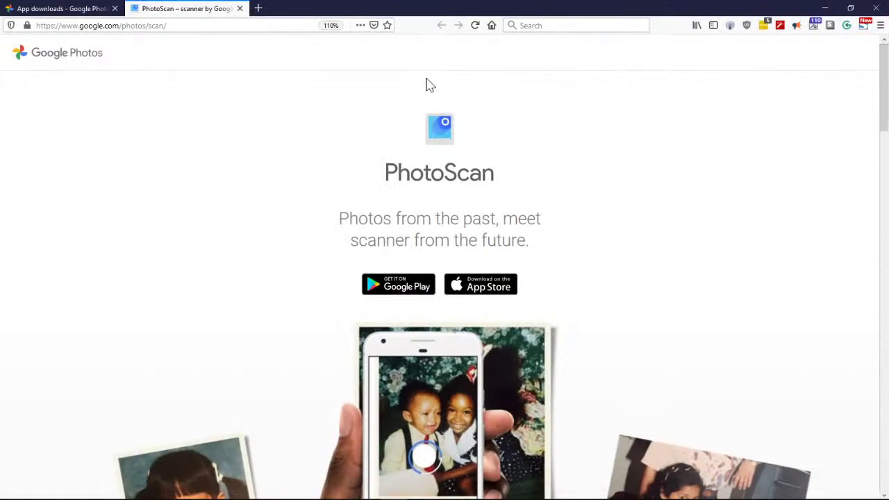
{"action": "left_click", "coordinate": [255, 9]}
{"action": "right_click", "coordinate": [269, 26]}
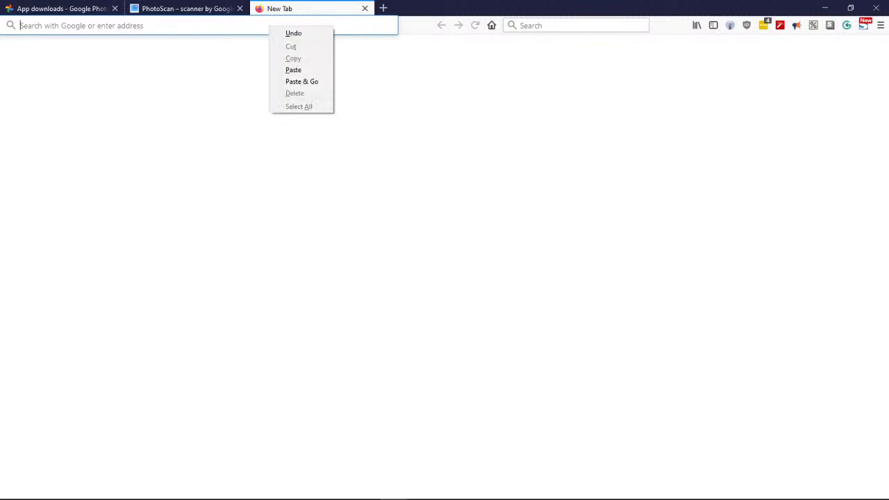
{"action": "left_click", "coordinate": [290, 81]}
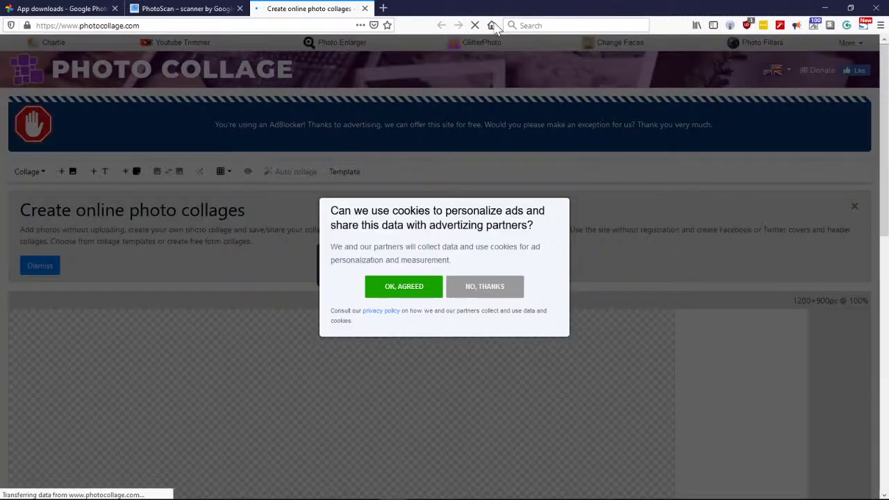
{"action": "left_click", "coordinate": [404, 289]}
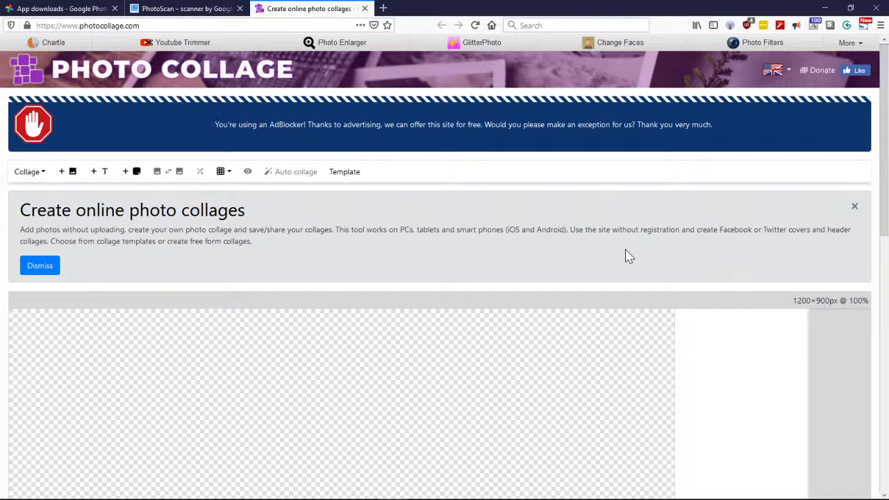
Look over the Photo Collage start page and the save, share, background and canvas options offered for a collage
{"action": "left_click_drag", "start_coordinate": [883, 129], "coordinate": [885, 180]}
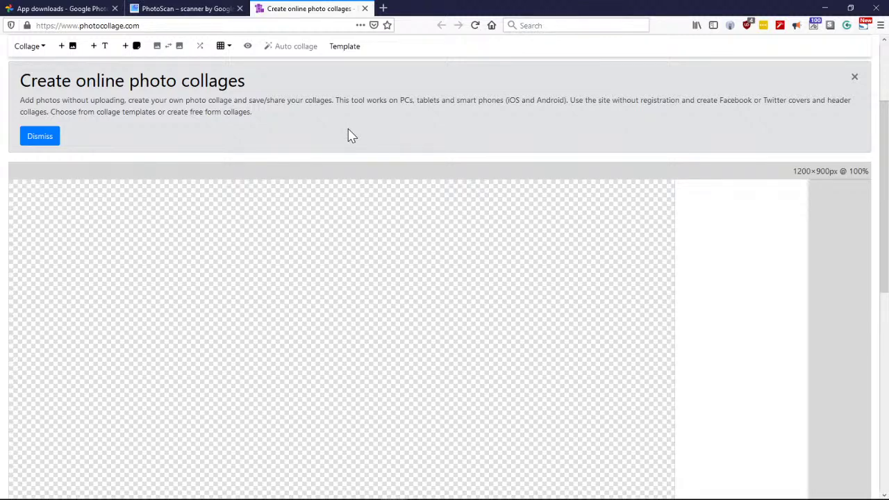
{"action": "scroll", "coordinate": [351, 136], "scroll_direction": "up", "scroll_amount": 3}
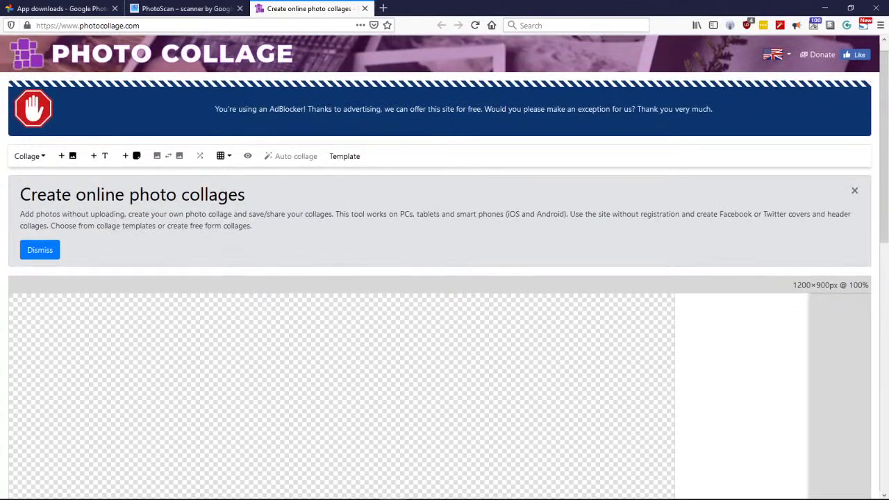
{"action": "scroll", "coordinate": [329, 201], "scroll_direction": "up", "scroll_amount": 1}
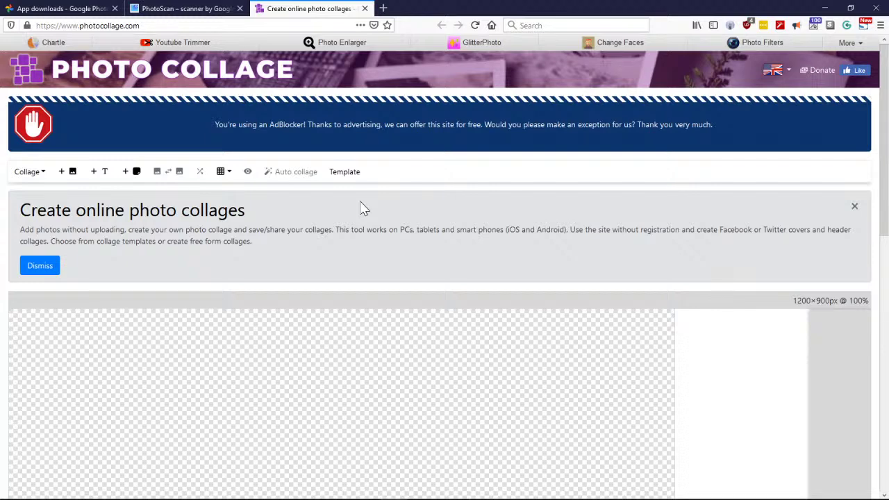
{"action": "left_click", "coordinate": [31, 178]}
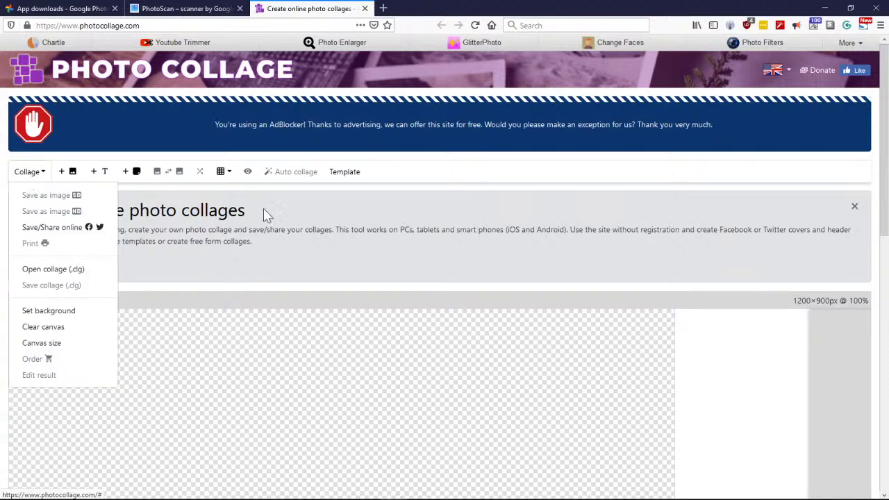
{"action": "left_click", "coordinate": [316, 213]}
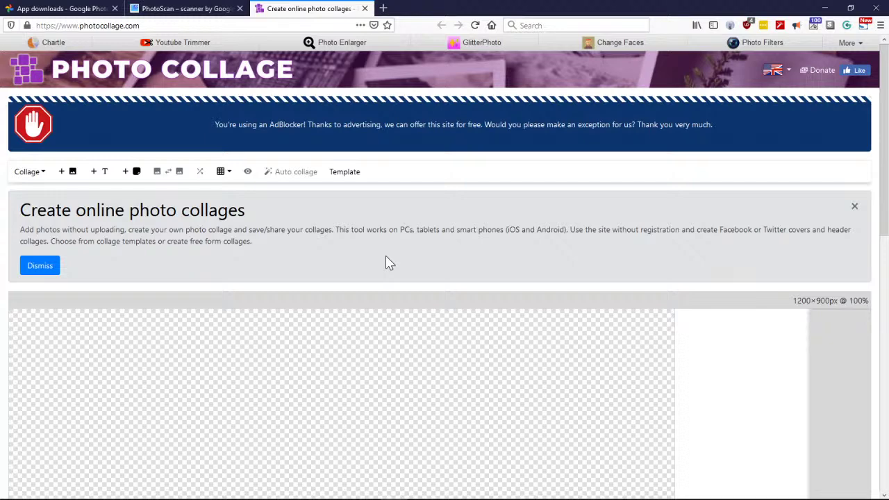
{"action": "left_click", "coordinate": [37, 177]}
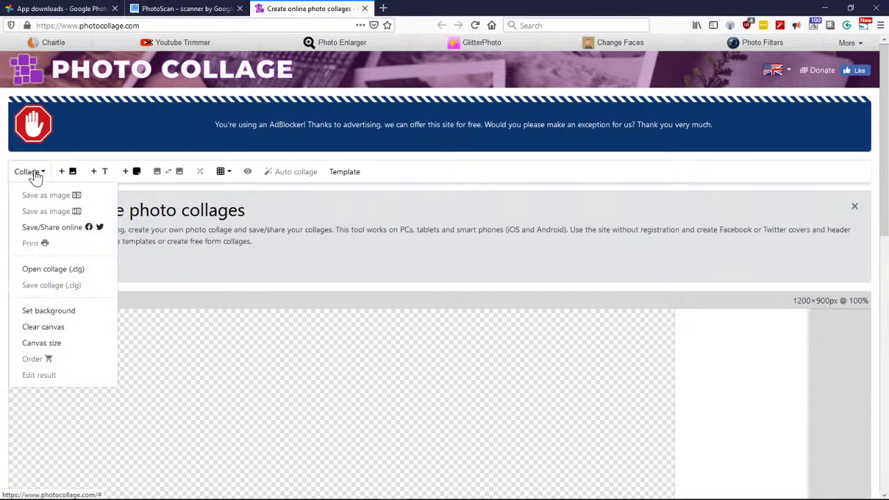
{"action": "left_click", "coordinate": [391, 257]}
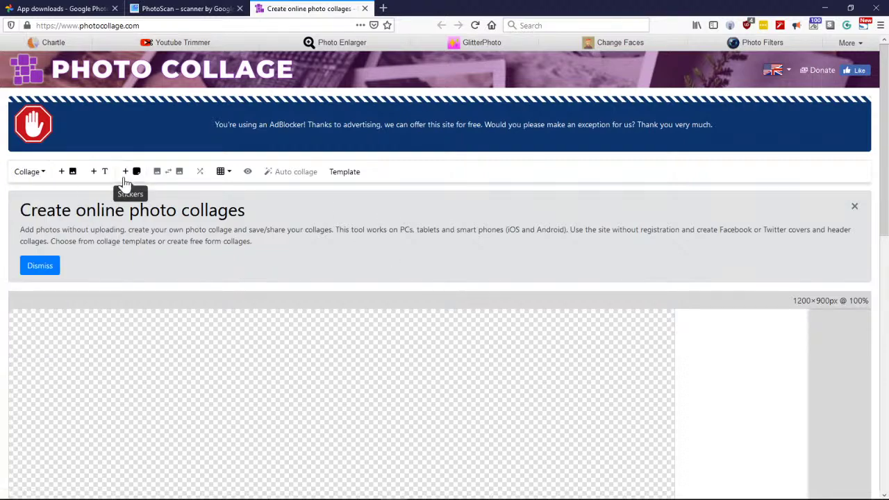
Look through all the collage templates, from the two-photo to the twenty-photo layouts, and return to the beginning of the list
{"action": "left_click", "coordinate": [345, 174]}
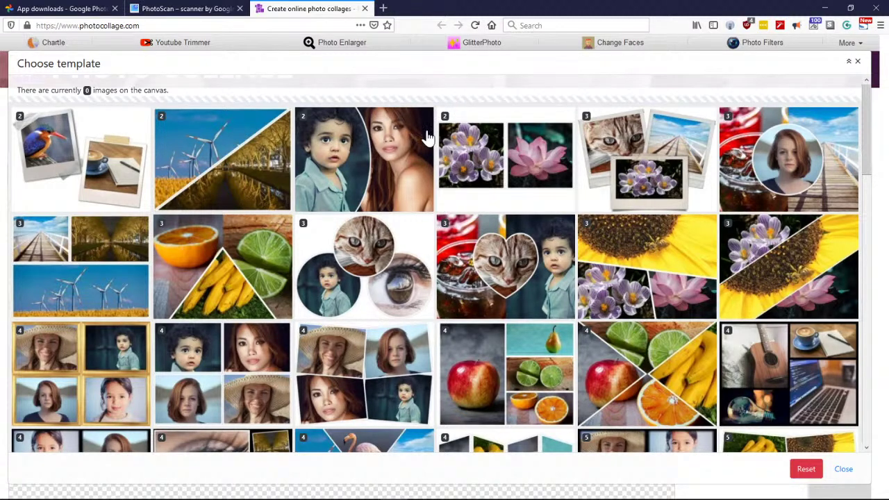
{"action": "scroll", "coordinate": [435, 143], "scroll_direction": "down", "scroll_amount": 3}
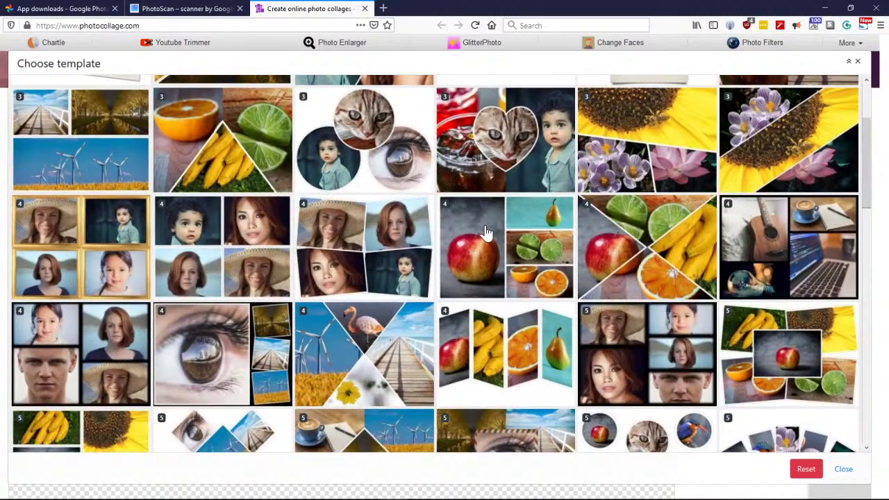
{"action": "scroll", "coordinate": [444, 219], "scroll_direction": "down", "scroll_amount": 6}
{"action": "scroll", "coordinate": [445, 219], "scroll_direction": "down", "scroll_amount": 1}
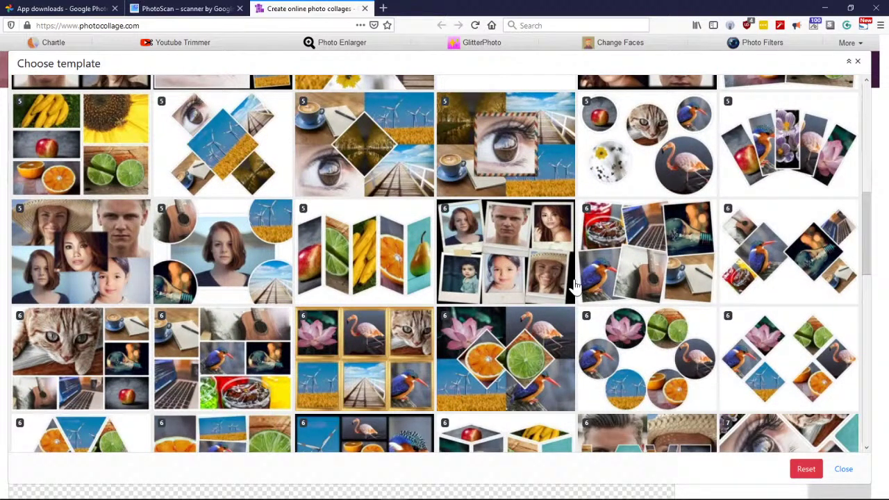
{"action": "scroll", "coordinate": [580, 278], "scroll_direction": "down", "scroll_amount": 3}
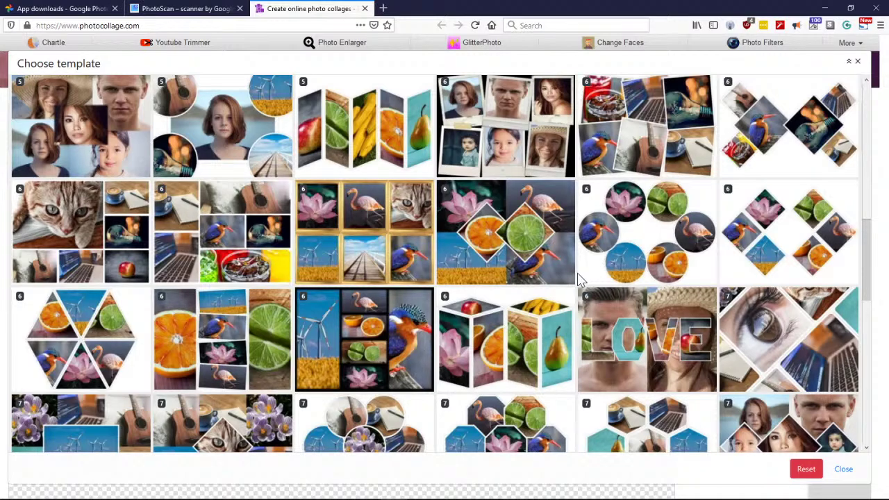
{"action": "scroll", "coordinate": [581, 279], "scroll_direction": "down", "scroll_amount": 3}
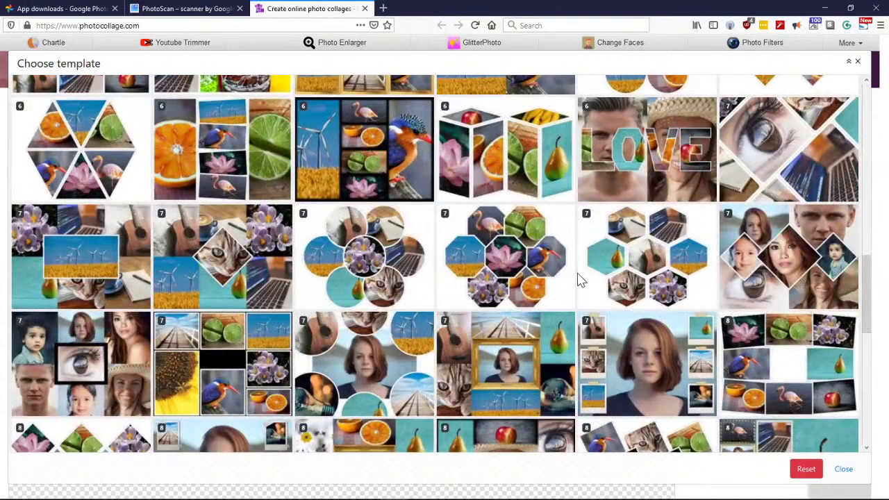
{"action": "scroll", "coordinate": [581, 280], "scroll_direction": "down", "scroll_amount": 5}
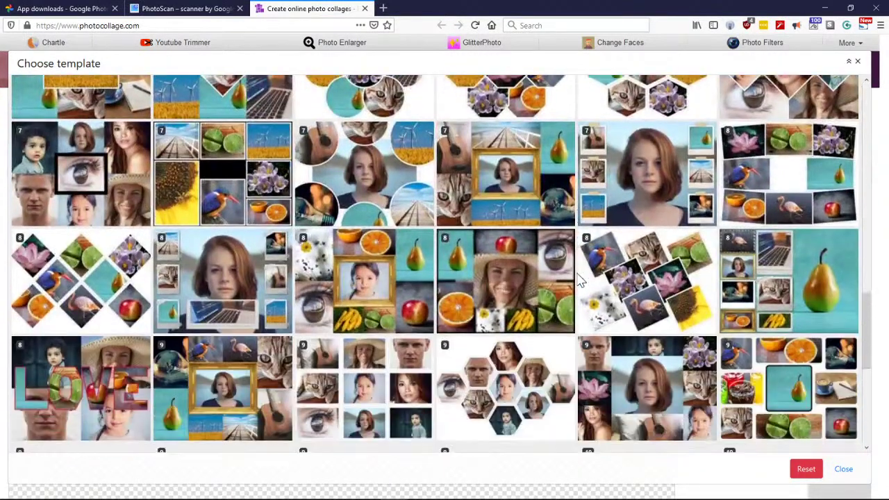
{"action": "scroll", "coordinate": [581, 279], "scroll_direction": "down", "scroll_amount": 2}
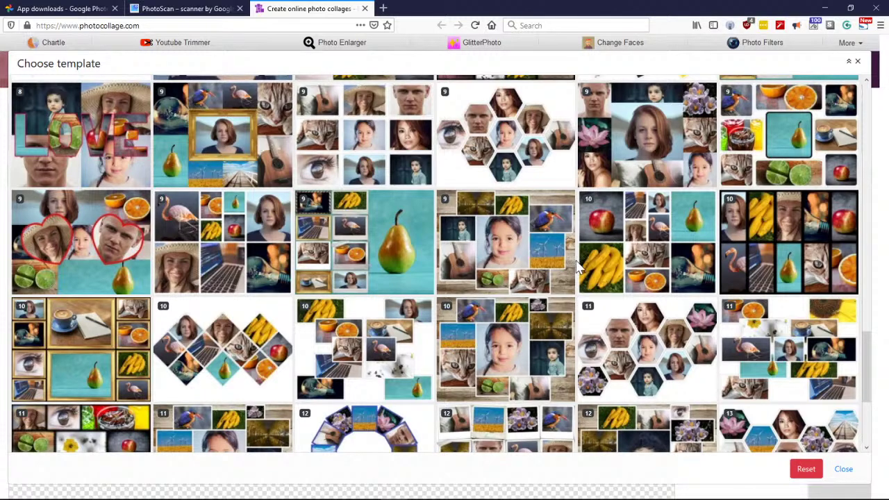
{"action": "scroll", "coordinate": [580, 269], "scroll_direction": "down", "scroll_amount": 5}
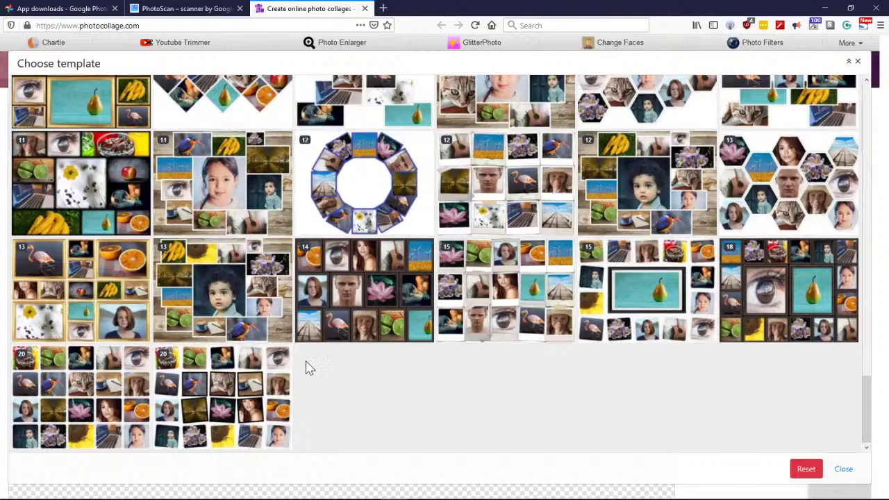
{"action": "scroll", "coordinate": [576, 323], "scroll_direction": "up", "scroll_amount": 7}
{"action": "scroll", "coordinate": [575, 323], "scroll_direction": "up", "scroll_amount": 6}
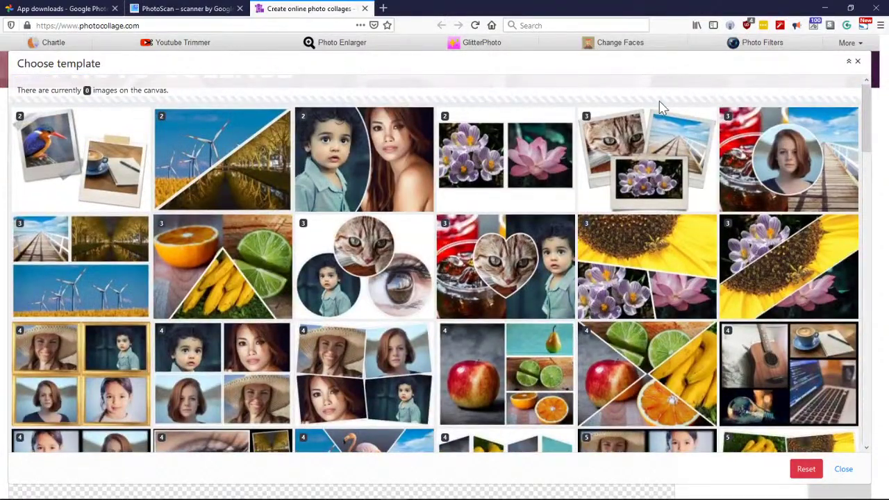
Apply the six-photo template with Polaroid-style portraits on a black background to the collage
{"action": "scroll", "coordinate": [504, 253], "scroll_direction": "down", "scroll_amount": 2}
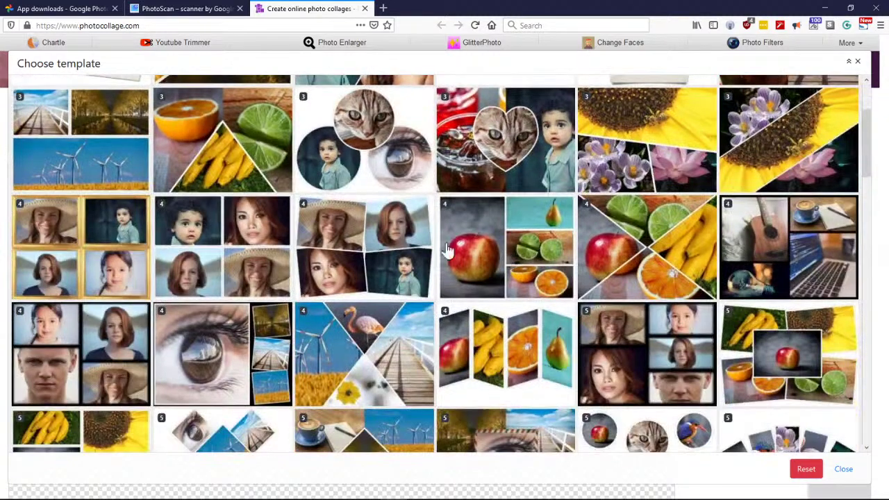
{"action": "scroll", "coordinate": [445, 260], "scroll_direction": "down", "scroll_amount": 4}
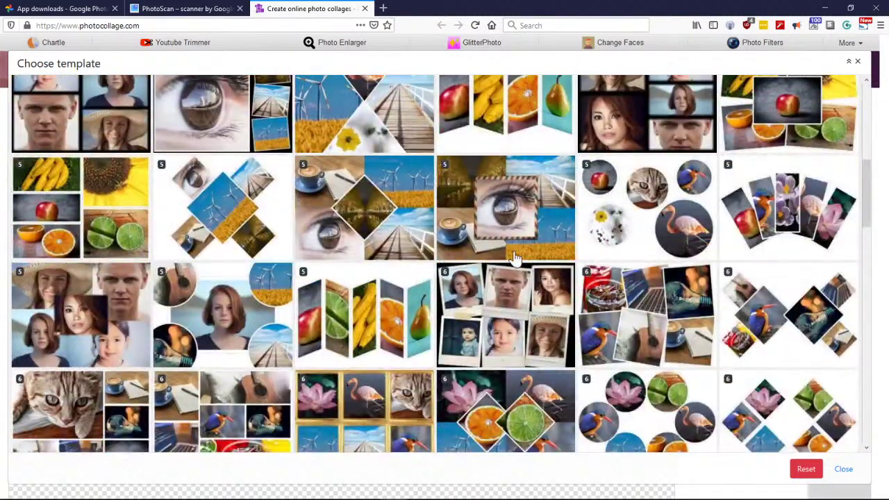
{"action": "scroll", "coordinate": [514, 257], "scroll_direction": "down", "scroll_amount": 1}
{"action": "left_click", "coordinate": [513, 257]}
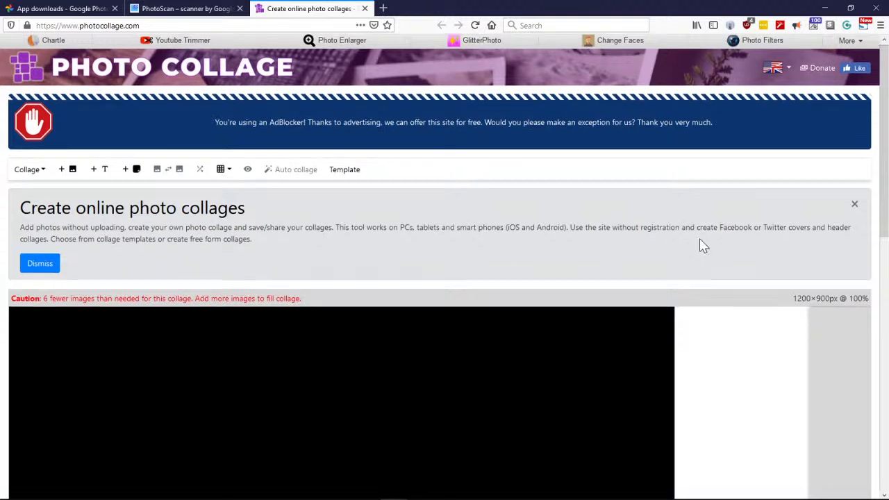
Add the photos DSC_2547.JPG, DSC_2548.JPG, DSC_2549.JPG and DSC_2564.JPG from the Golf 2018 folder to the collage
{"action": "scroll", "coordinate": [694, 257], "scroll_direction": "down", "scroll_amount": 8}
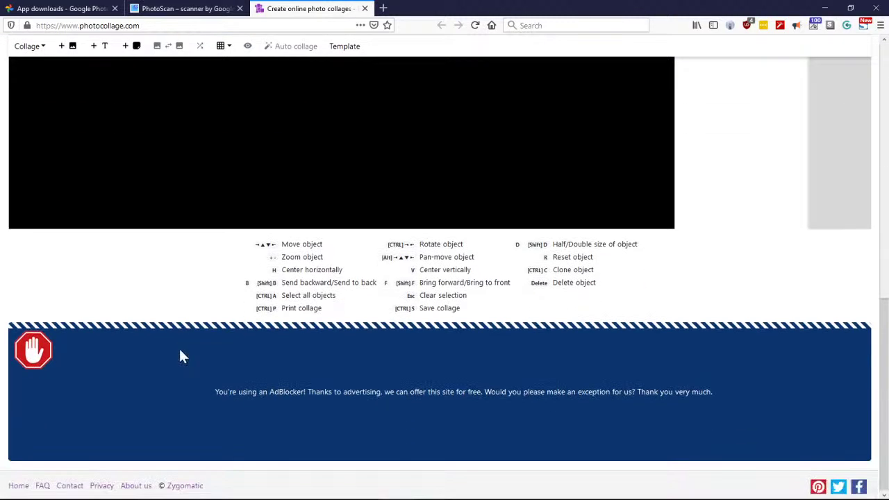
{"action": "scroll", "coordinate": [181, 357], "scroll_direction": "up", "scroll_amount": 8}
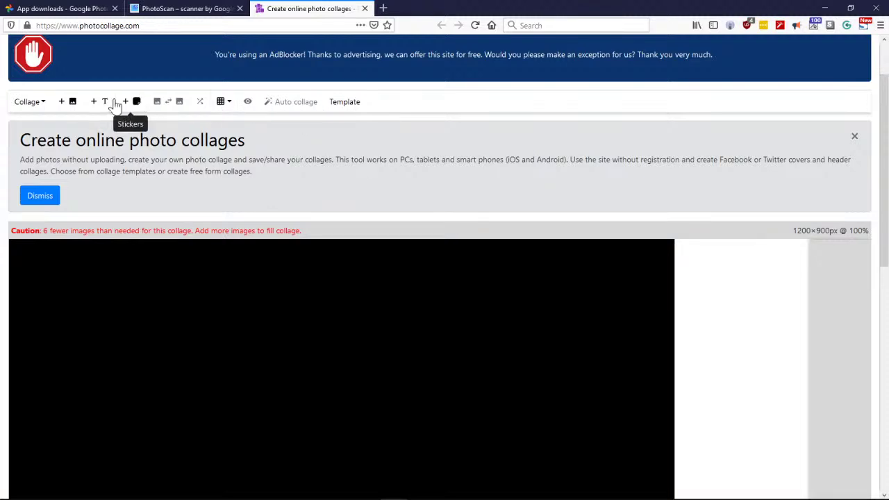
{"action": "left_click", "coordinate": [62, 104]}
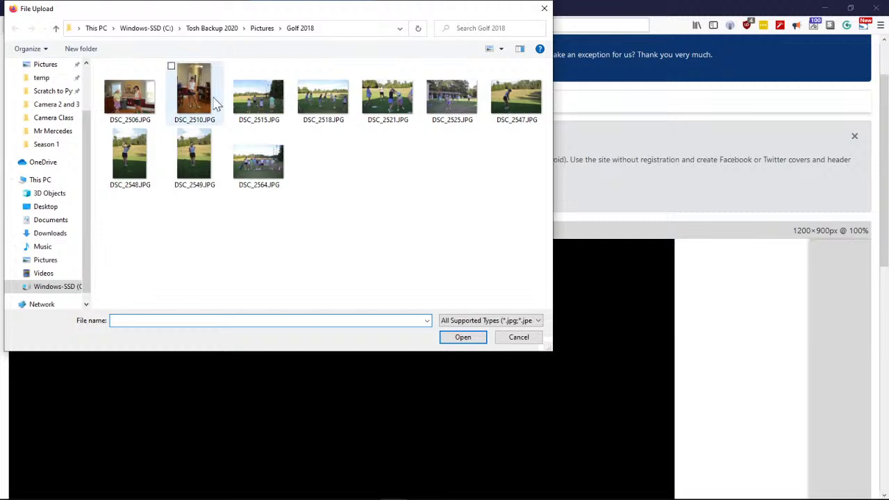
{"action": "left_click", "coordinate": [244, 100]}
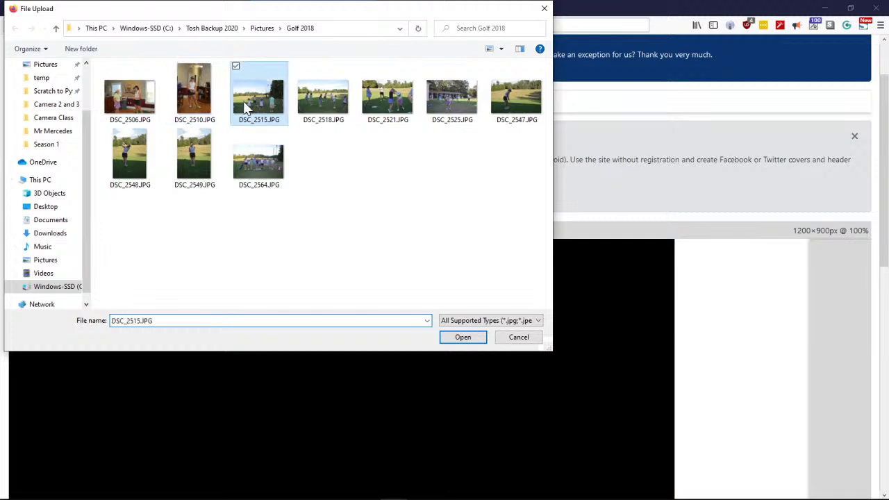
{"action": "left_click", "coordinate": [155, 103]}
{"action": "left_click", "coordinate": [387, 189]}
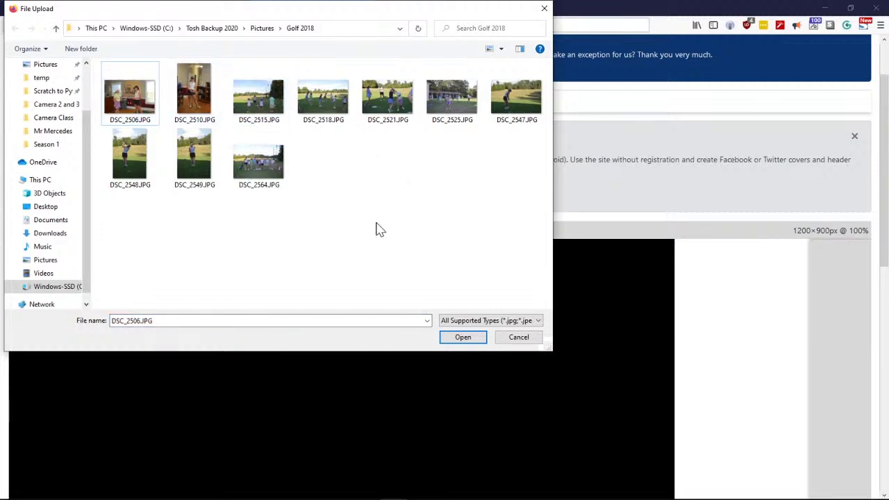
{"action": "left_click", "coordinate": [518, 99]}
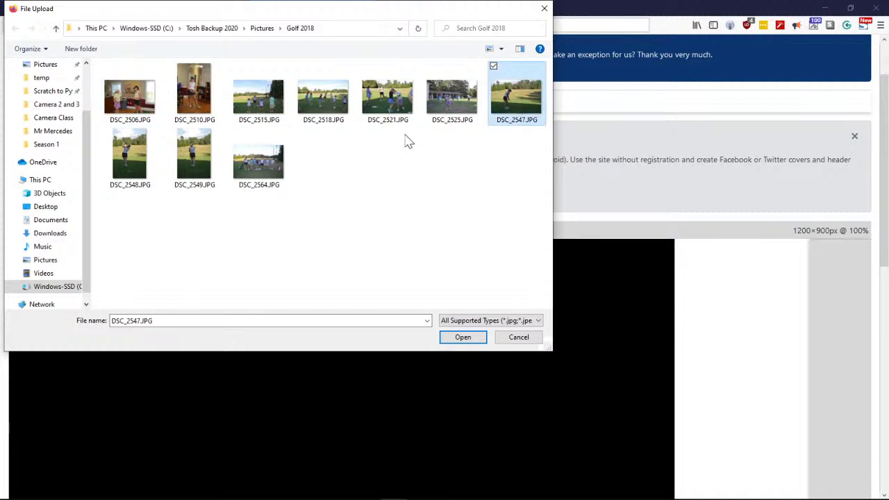
{"action": "left_click", "coordinate": [128, 167], "text": "ctrl"}
{"action": "left_click", "coordinate": [194, 159], "text": "ctrl"}
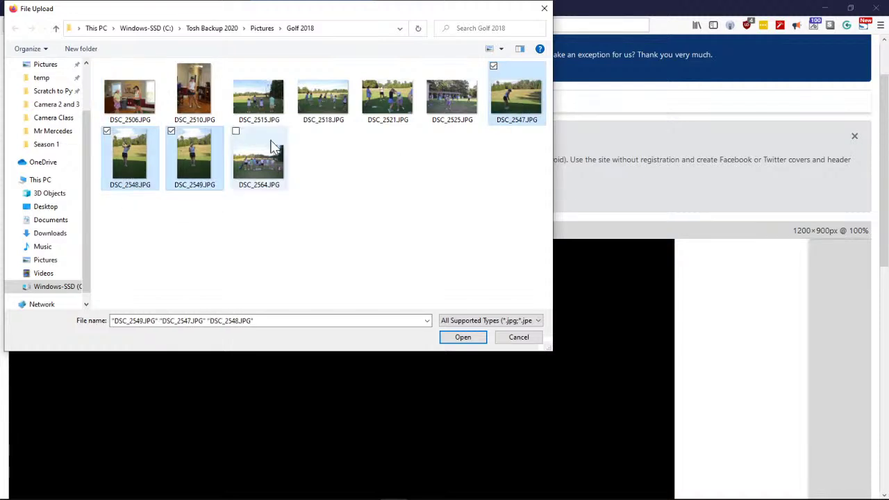
{"action": "left_click", "coordinate": [277, 174], "text": "ctrl"}
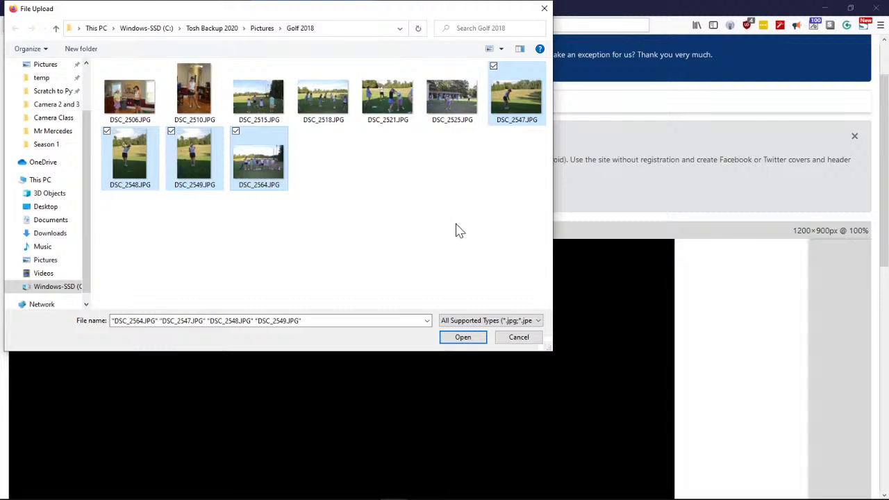
{"action": "left_click", "coordinate": [464, 338]}
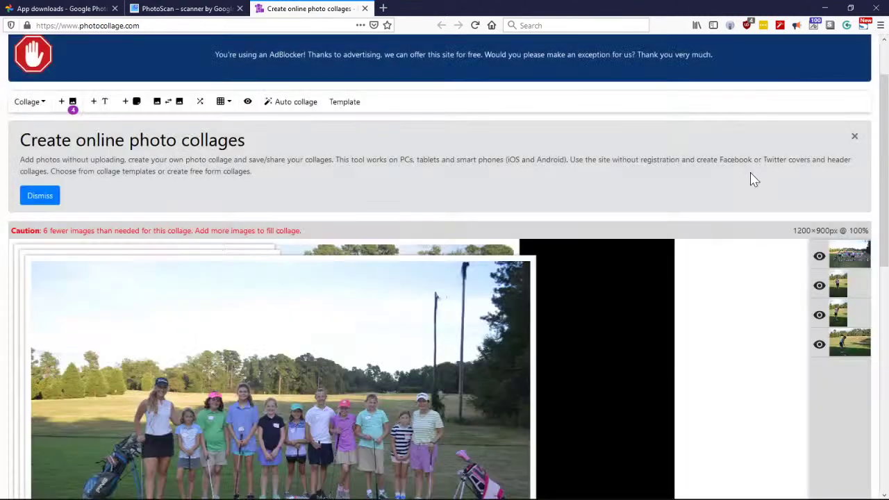
Shrink the group photo to 515×343 px and place it toward the lower right of the collage
{"action": "scroll", "coordinate": [437, 232], "scroll_direction": "down", "scroll_amount": 5}
{"action": "scroll", "coordinate": [437, 232], "scroll_direction": "up", "scroll_amount": 2}
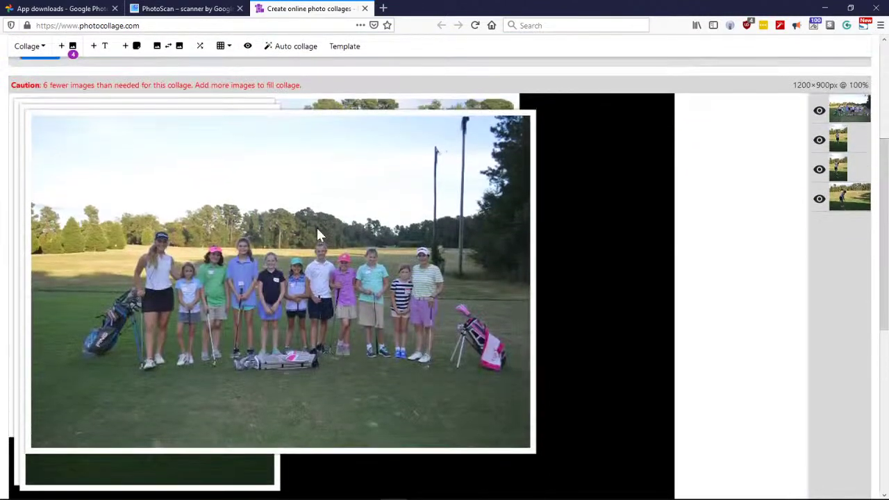
{"action": "left_click", "coordinate": [220, 203]}
{"action": "left_click_drag", "start_coordinate": [133, 190], "coordinate": [220, 184]}
{"action": "left_click_drag", "start_coordinate": [147, 141], "coordinate": [363, 284]}
{"action": "scroll", "coordinate": [358, 243], "scroll_direction": "up", "scroll_amount": 3}
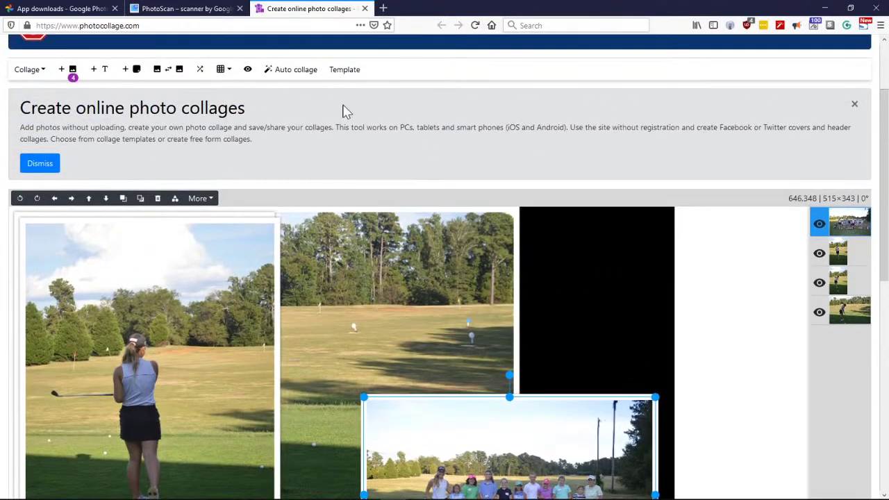
Apply the four-photo template with a plain two-by-two grid of white-framed pictures and look over the whole collage
{"action": "left_click", "coordinate": [338, 76]}
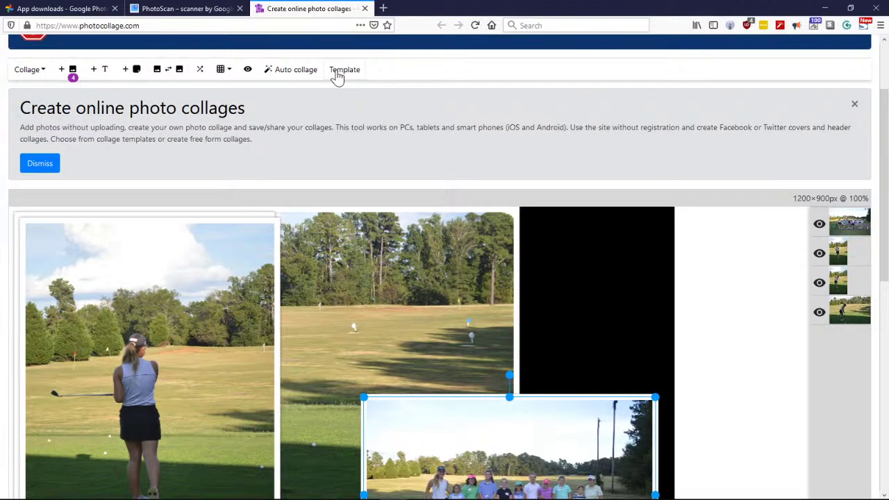
{"action": "left_click", "coordinate": [341, 78]}
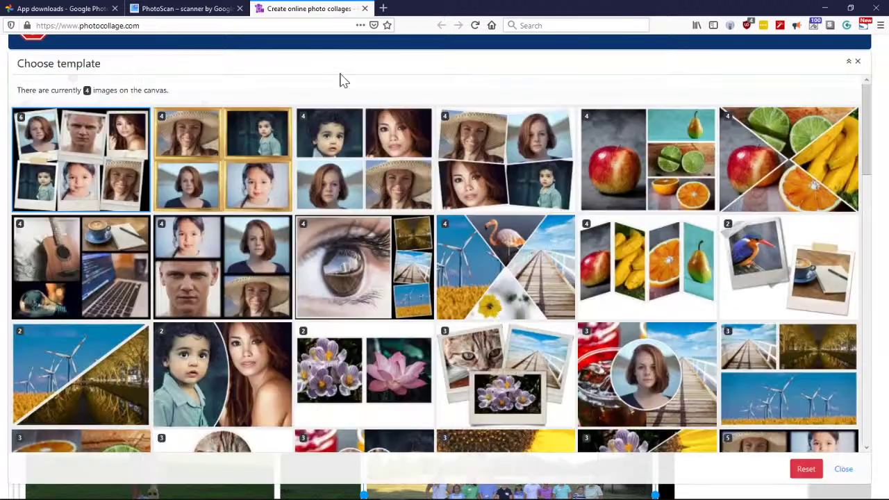
{"action": "left_click", "coordinate": [375, 177]}
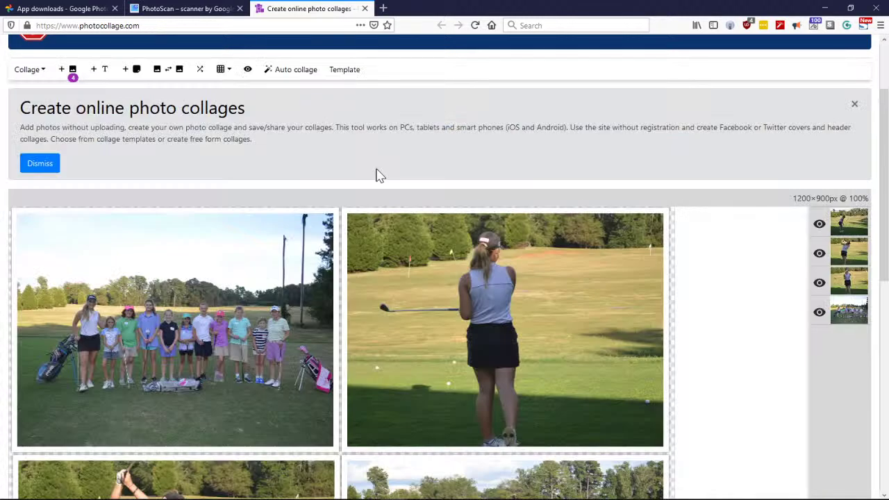
{"action": "scroll", "coordinate": [385, 338], "scroll_direction": "down", "scroll_amount": 3}
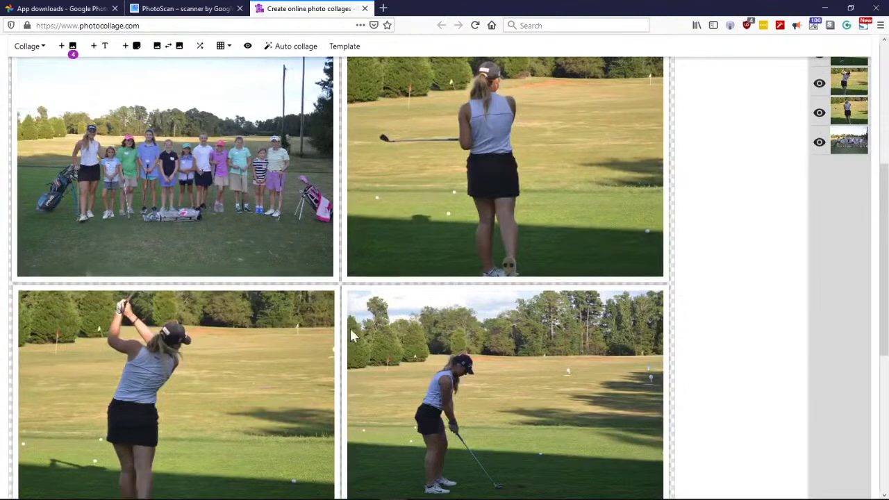
{"action": "scroll", "coordinate": [333, 333], "scroll_direction": "down", "scroll_amount": 2}
{"action": "scroll", "coordinate": [427, 302], "scroll_direction": "up", "scroll_amount": 3}
{"action": "scroll", "coordinate": [389, 105], "scroll_direction": "up", "scroll_amount": 2}
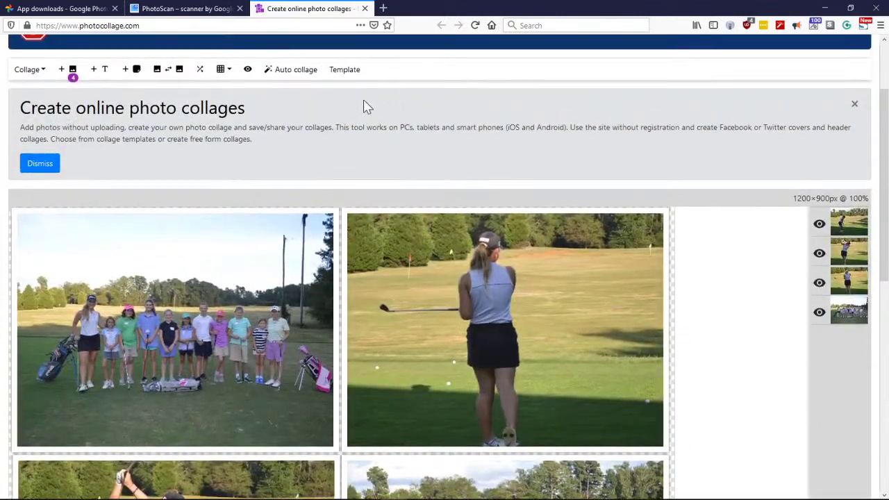
Try the four-photo template with vertical panels slanted like a folded screen on the collage
{"action": "left_click", "coordinate": [344, 70]}
{"action": "left_click", "coordinate": [518, 277]}
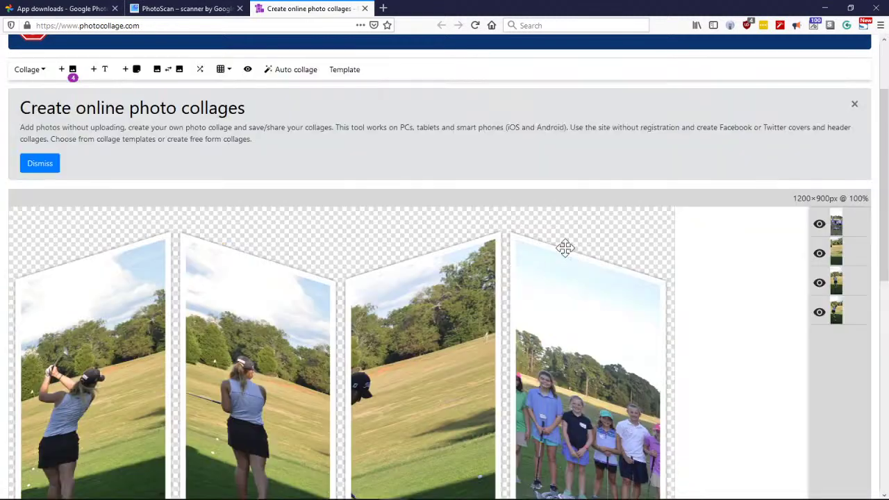
{"action": "scroll", "coordinate": [708, 250], "scroll_direction": "down", "scroll_amount": 3}
{"action": "scroll", "coordinate": [419, 188], "scroll_direction": "up", "scroll_amount": 3}
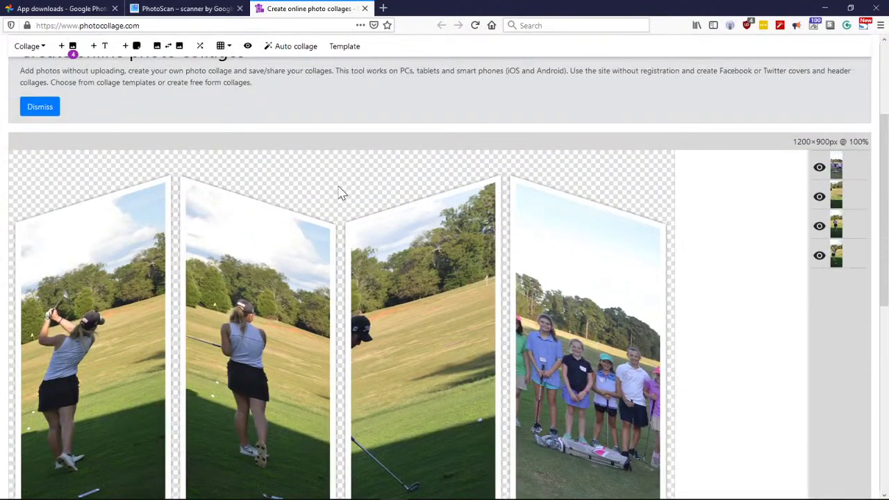
Try the four-photo template that splits the canvas diagonally into four triangles
{"action": "scroll", "coordinate": [365, 182], "scroll_direction": "up", "scroll_amount": 3}
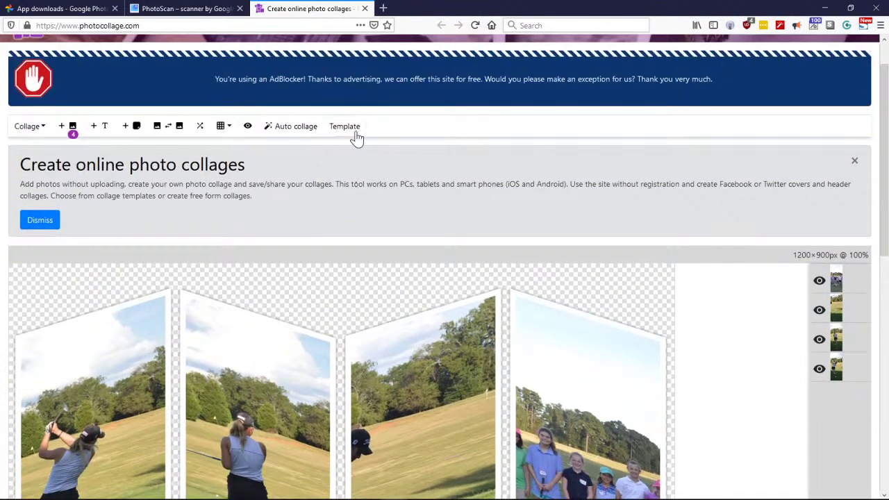
{"action": "left_click", "coordinate": [346, 127]}
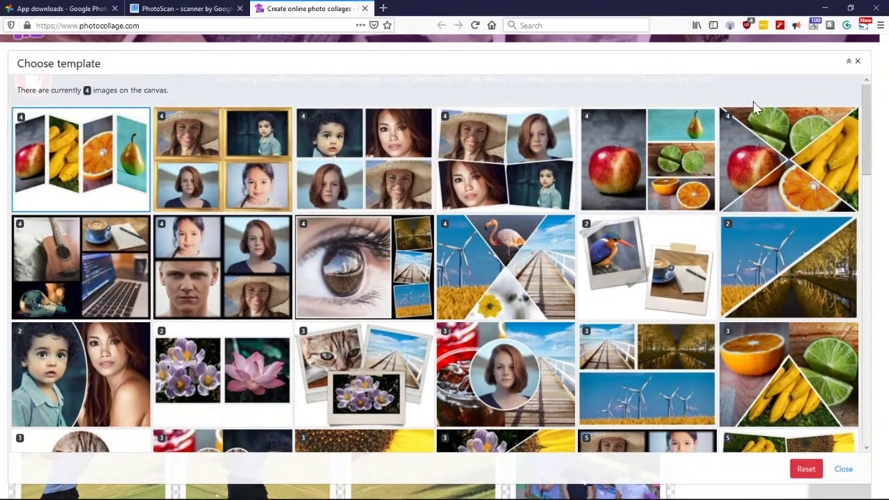
{"action": "left_click", "coordinate": [769, 169]}
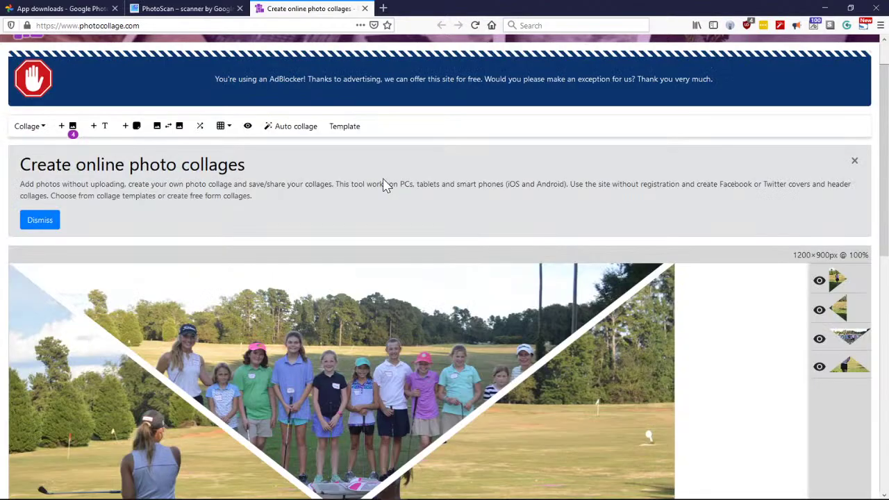
Try the two-photo template with taped Polaroids and move the spare group photo, enlarged, into the empty area above the second Polaroid
{"action": "left_click", "coordinate": [347, 132]}
{"action": "scroll", "coordinate": [514, 244], "scroll_direction": "down", "scroll_amount": 3}
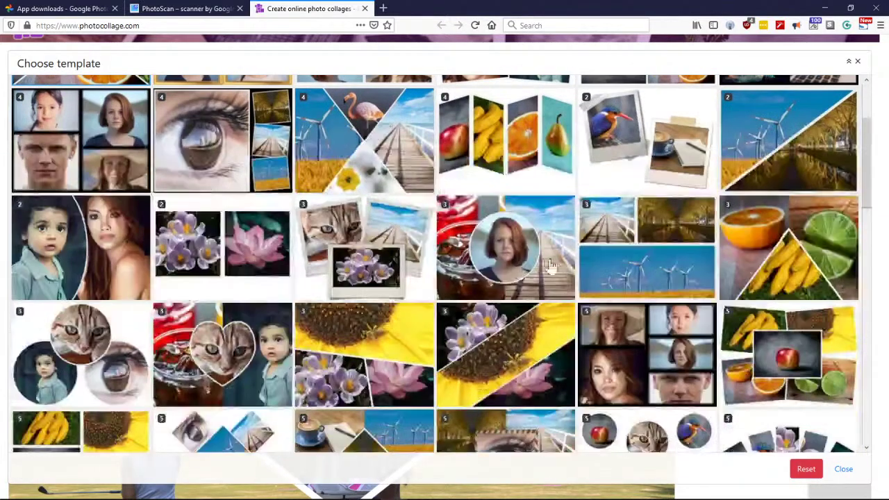
{"action": "left_click", "coordinate": [635, 165]}
{"action": "scroll", "coordinate": [591, 161], "scroll_direction": "down", "scroll_amount": 2}
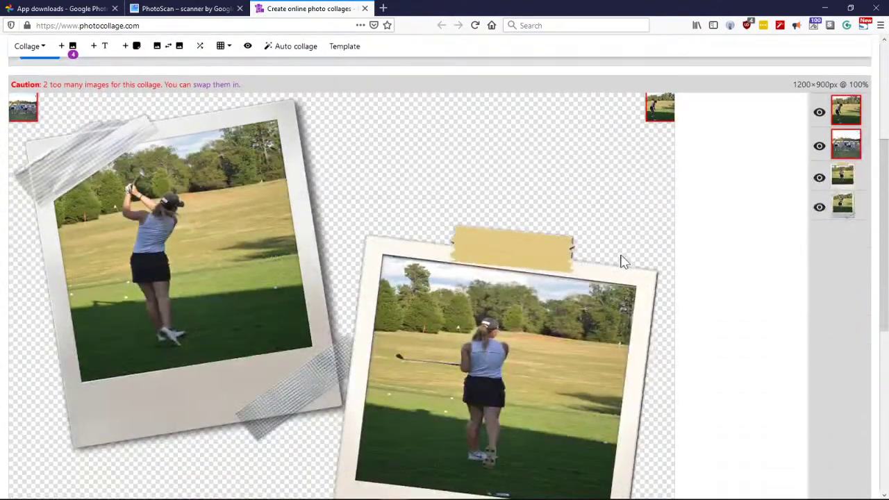
{"action": "scroll", "coordinate": [629, 262], "scroll_direction": "down", "scroll_amount": 4}
{"action": "scroll", "coordinate": [379, 333], "scroll_direction": "up", "scroll_amount": 4}
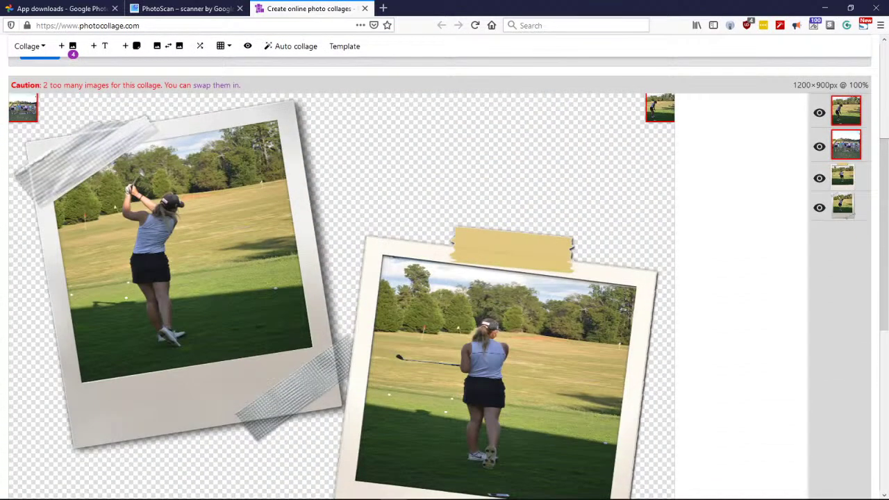
{"action": "left_click_drag", "start_coordinate": [28, 110], "coordinate": [496, 208]}
Reapply the six-photo template with Polaroid-style pictures on a black background
{"action": "scroll", "coordinate": [545, 189], "scroll_direction": "up", "scroll_amount": 3}
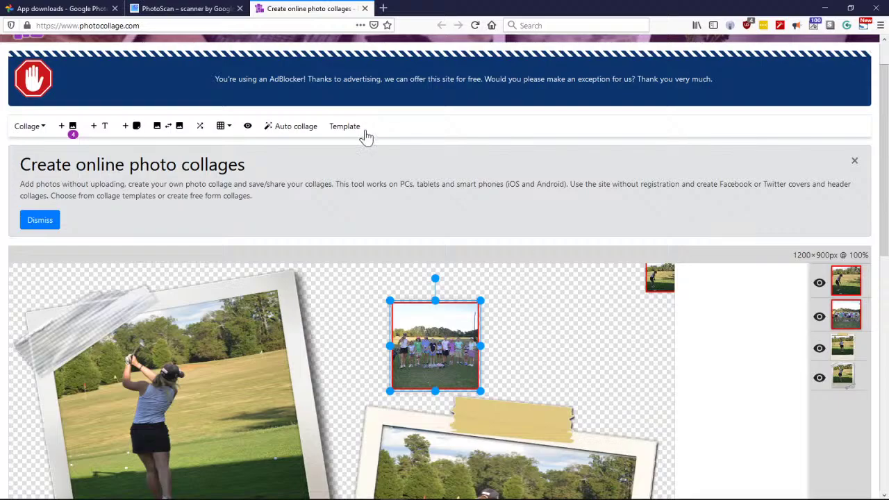
{"action": "left_click", "coordinate": [345, 126]}
{"action": "scroll", "coordinate": [487, 291], "scroll_direction": "down", "scroll_amount": 5}
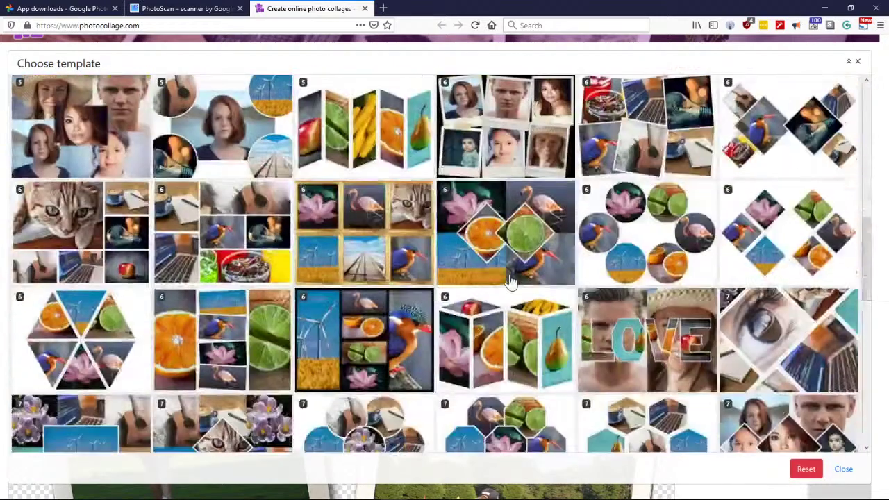
{"action": "scroll", "coordinate": [518, 285], "scroll_direction": "up", "scroll_amount": 1}
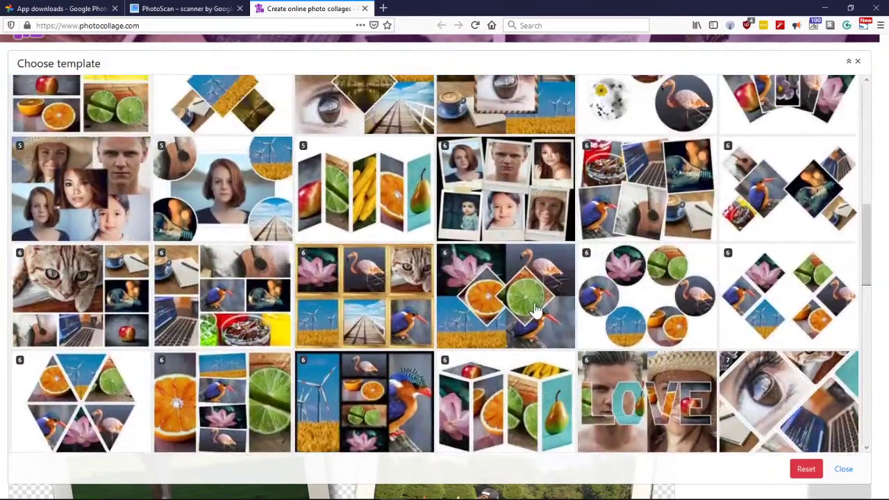
{"action": "left_click", "coordinate": [492, 197]}
{"action": "scroll", "coordinate": [740, 255], "scroll_direction": "down", "scroll_amount": 5}
{"action": "scroll", "coordinate": [740, 256], "scroll_direction": "up", "scroll_amount": 3}
Arrange the Polaroids of the golfer's back view and ball address on the canvas's left half, and shift the swing Polaroid left
{"action": "left_click_drag", "start_coordinate": [333, 282], "coordinate": [132, 320]}
{"action": "left_click_drag", "start_coordinate": [185, 215], "coordinate": [228, 179]}
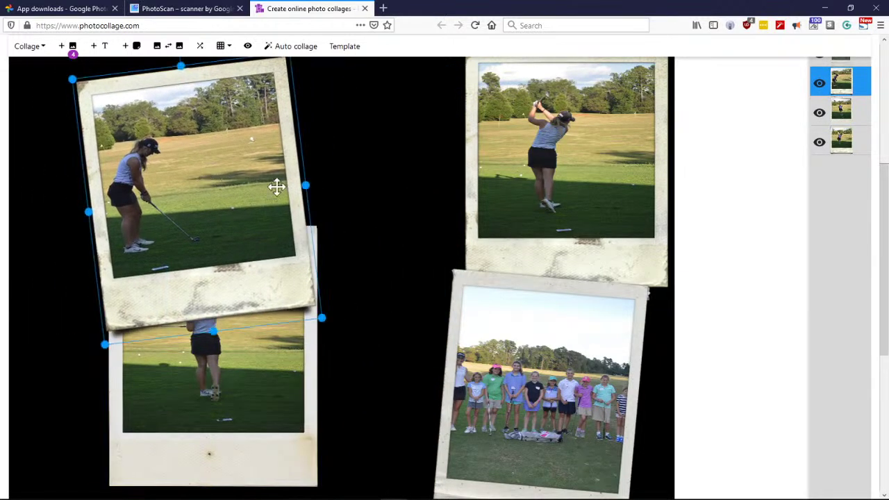
{"action": "scroll", "coordinate": [391, 226], "scroll_direction": "up", "scroll_amount": 2}
{"action": "left_click_drag", "start_coordinate": [526, 247], "coordinate": [445, 252]}
Move the group Polaroid left below the swing photo and widen it to about 503 px so the whole group fits
{"action": "scroll", "coordinate": [622, 290], "scroll_direction": "down", "scroll_amount": 3}
{"action": "left_click_drag", "start_coordinate": [532, 359], "coordinate": [475, 367]}
{"action": "scroll", "coordinate": [589, 369], "scroll_direction": "down", "scroll_amount": 2}
{"action": "left_click_drag", "start_coordinate": [584, 369], "coordinate": [660, 373]}
{"action": "mouse_move", "coordinate": [569, 320]}
{"action": "left_mouse_down"}
{"action": "mouse_move", "coordinate": [546, 303]}
{"action": "mouse_move", "coordinate": [571, 312]}
{"action": "left_mouse_up"}
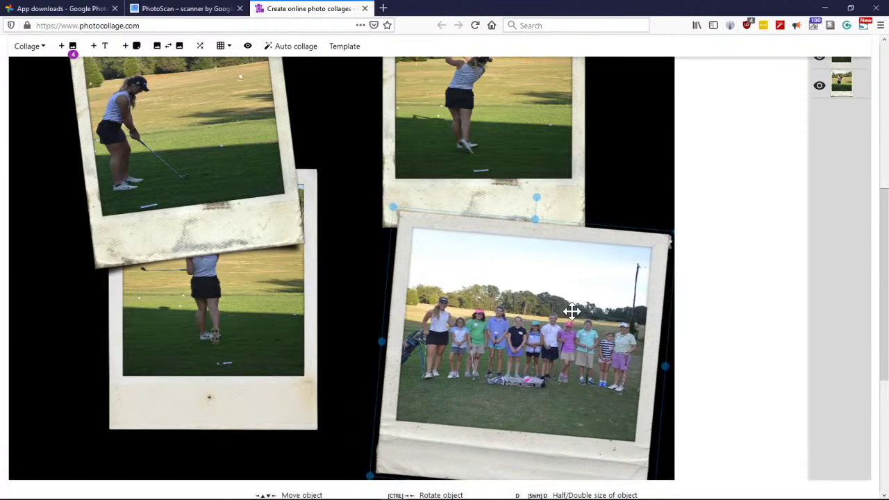
Bring the back-view Polaroid one layer above the ball-address Polaroid and move the ball-address one to the canvas's upper left corner
{"action": "left_click", "coordinate": [218, 321]}
{"action": "scroll", "coordinate": [304, 316], "scroll_direction": "up", "scroll_amount": 3}
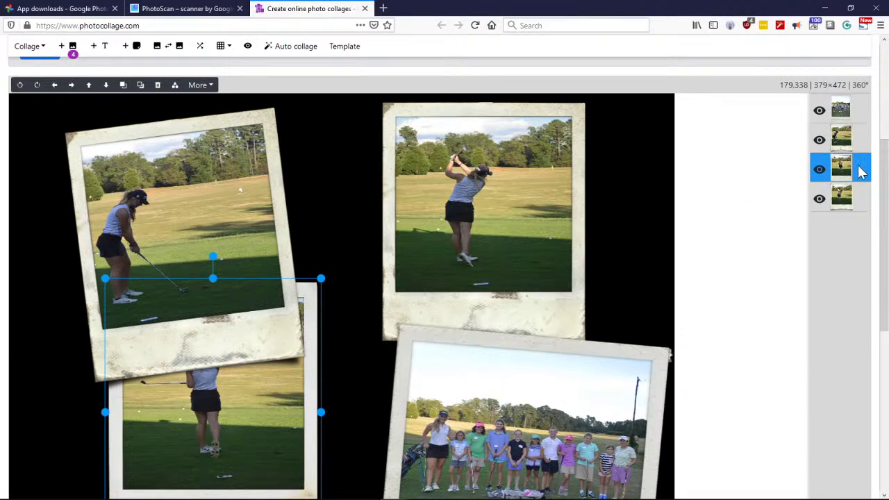
{"action": "left_click_drag", "start_coordinate": [862, 177], "coordinate": [831, 141]}
{"action": "left_click_drag", "start_coordinate": [230, 206], "coordinate": [186, 186]}
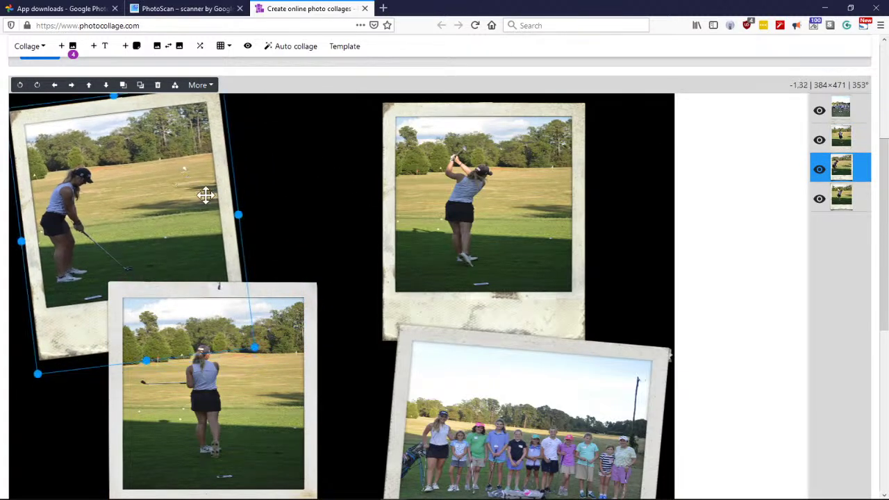
Fine-tune the positions of the back-view Polaroid and the group Polaroid in the lower half of the collage
{"action": "scroll", "coordinate": [313, 214], "scroll_direction": "down", "scroll_amount": 4}
{"action": "left_click_drag", "start_coordinate": [249, 238], "coordinate": [251, 271]}
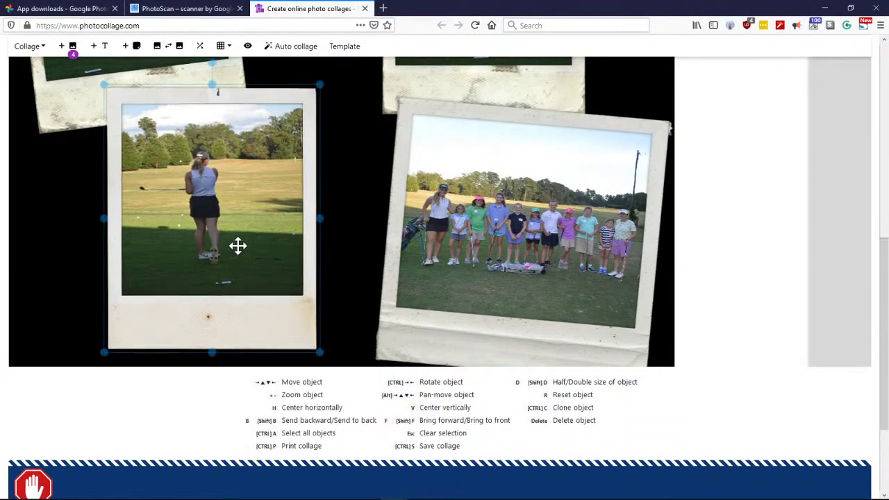
{"action": "scroll", "coordinate": [260, 240], "scroll_direction": "up", "scroll_amount": 2}
{"action": "left_click_drag", "start_coordinate": [457, 284], "coordinate": [485, 285]}
Rotate the group Polaroid counterclockwise to 354° so it tilts the opposite way
{"action": "scroll", "coordinate": [475, 286], "scroll_direction": "up", "scroll_amount": 5}
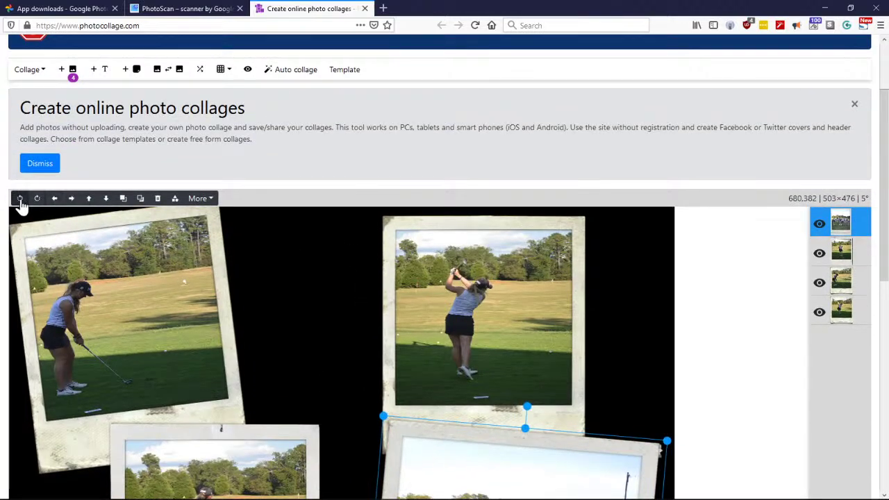
{"action": "left_click", "coordinate": [476, 293]}
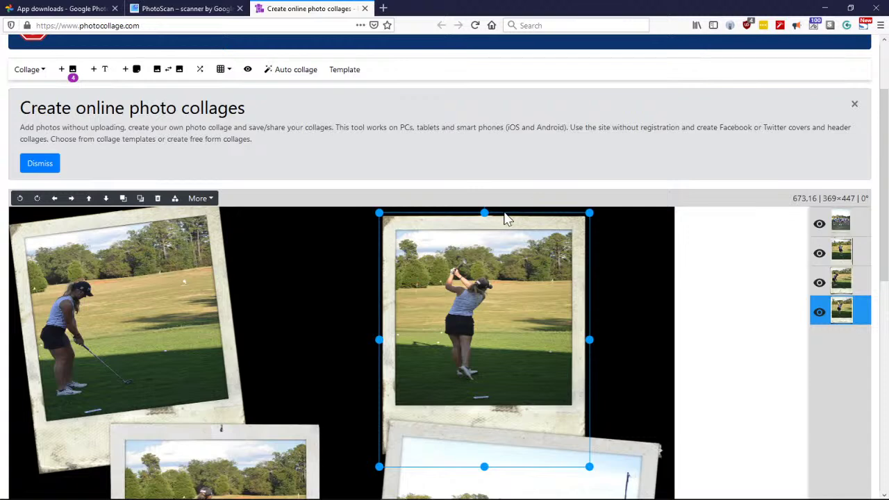
{"action": "scroll", "coordinate": [577, 295], "scroll_direction": "down", "scroll_amount": 3}
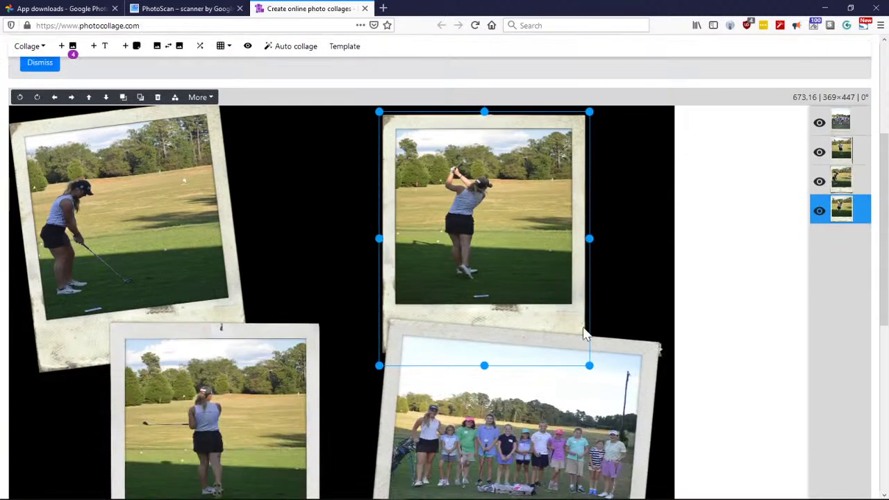
{"action": "left_click", "coordinate": [588, 324]}
{"action": "scroll", "coordinate": [602, 246], "scroll_direction": "down", "scroll_amount": 2}
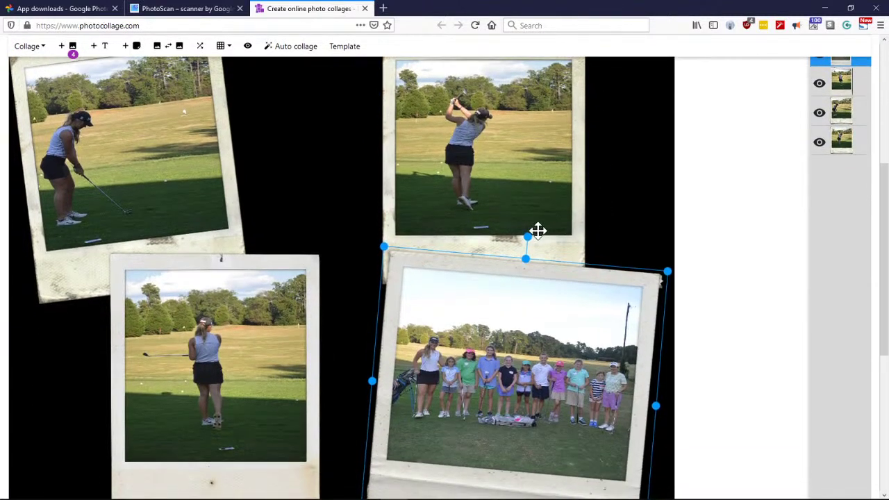
{"action": "left_click_drag", "start_coordinate": [528, 236], "coordinate": [499, 237]}
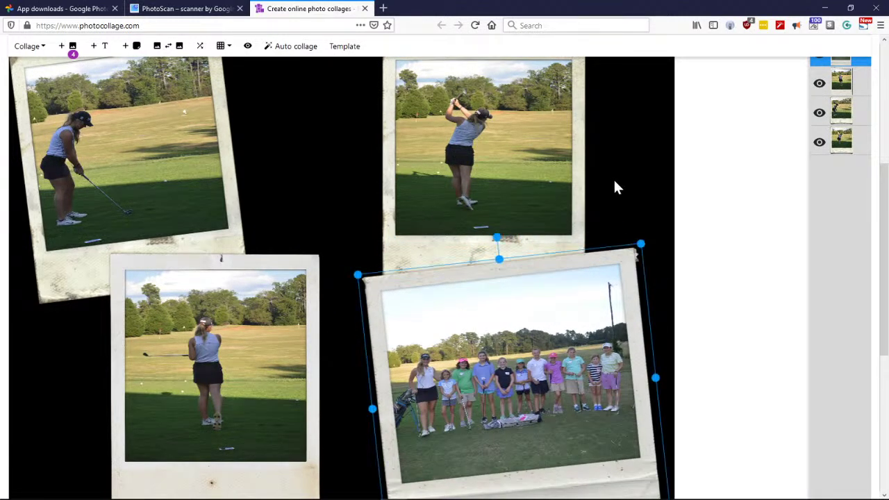
{"action": "scroll", "coordinate": [615, 188], "scroll_direction": "up", "scroll_amount": 4}
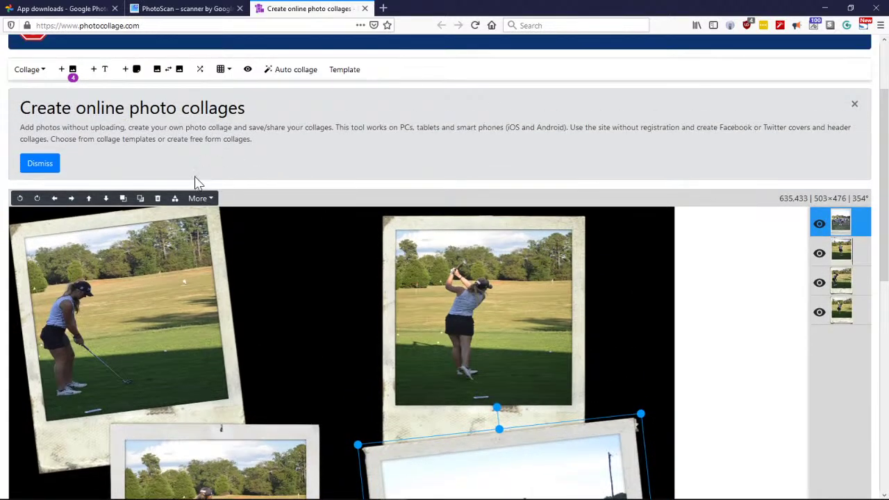
{"action": "left_click", "coordinate": [200, 199]}
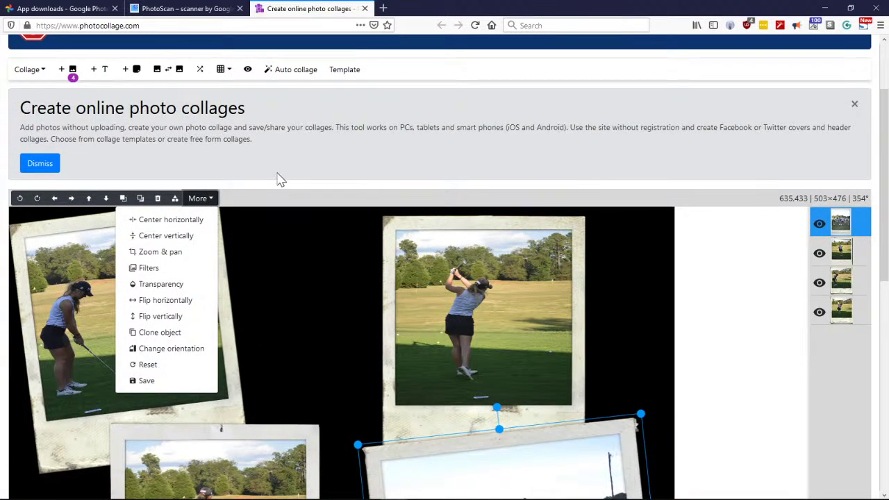
{"action": "left_click", "coordinate": [239, 177]}
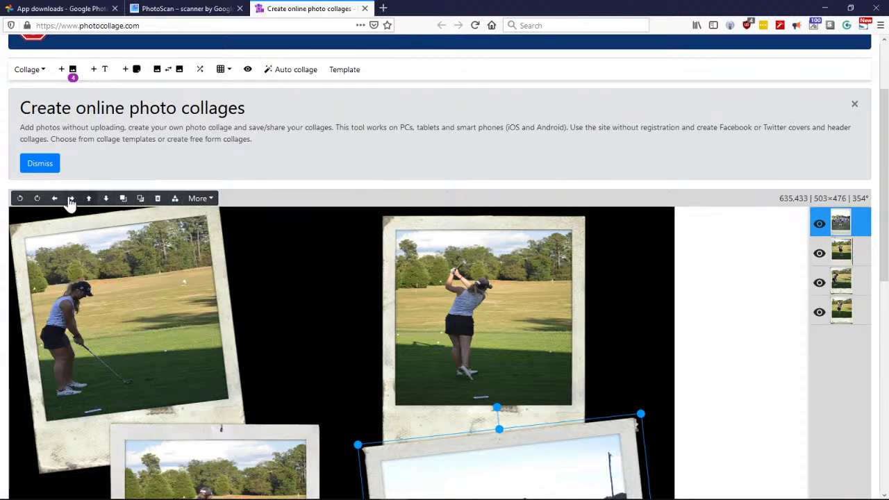
Apply the orange Happy Birthday image with coloured picture frames from the library as the collage background
{"action": "scroll", "coordinate": [327, 168], "scroll_direction": "up", "scroll_amount": 2}
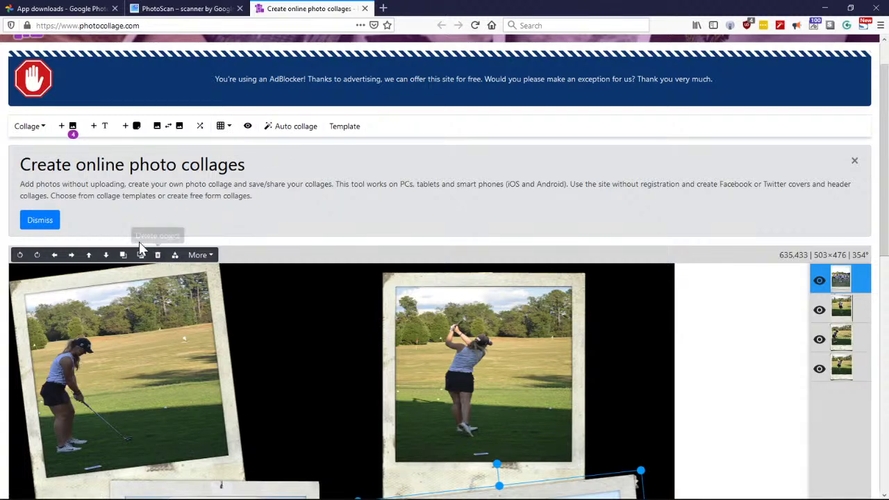
{"action": "left_click", "coordinate": [39, 128]}
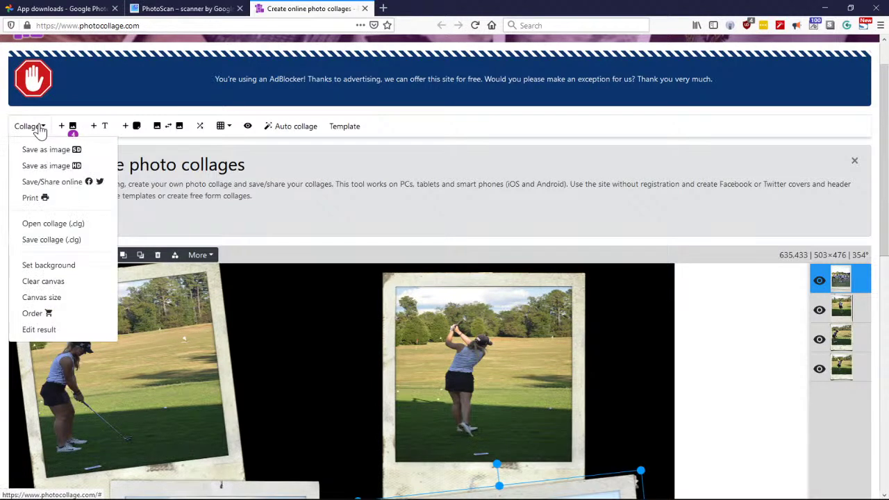
{"action": "left_click", "coordinate": [29, 265]}
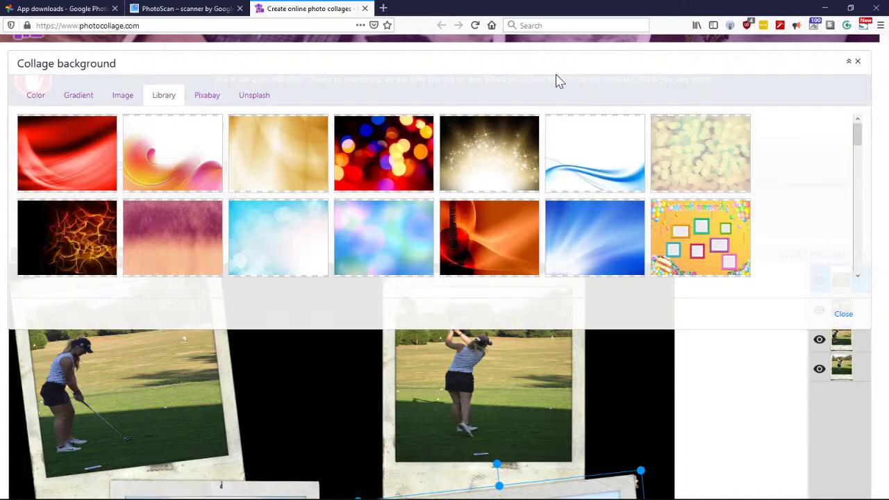
{"action": "left_click_drag", "start_coordinate": [859, 139], "coordinate": [859, 183]}
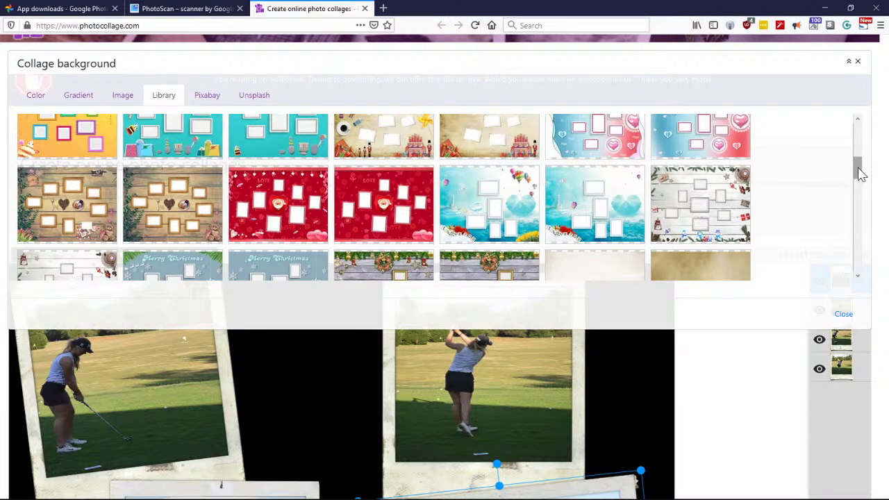
{"action": "mouse_move", "coordinate": [860, 174]}
{"action": "left_mouse_down"}
{"action": "mouse_move", "coordinate": [856, 202]}
{"action": "mouse_move", "coordinate": [859, 159]}
{"action": "left_mouse_up"}
{"action": "left_click", "coordinate": [67, 188]}
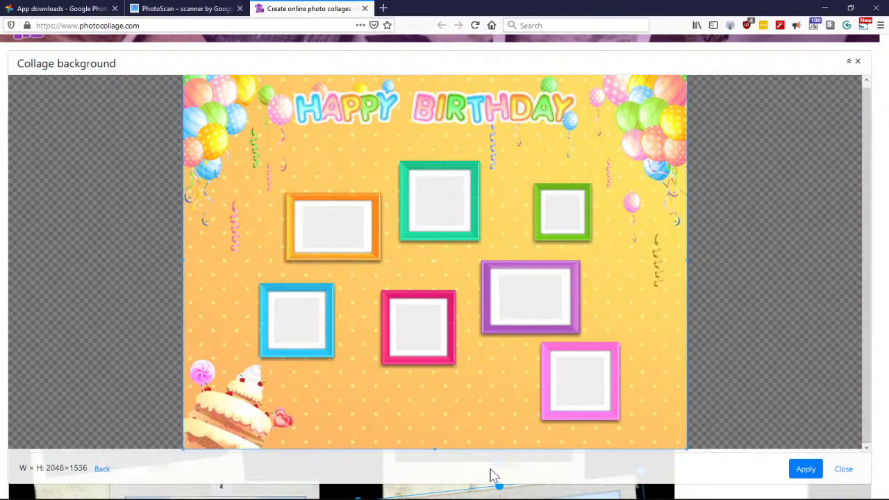
{"action": "left_click", "coordinate": [802, 470]}
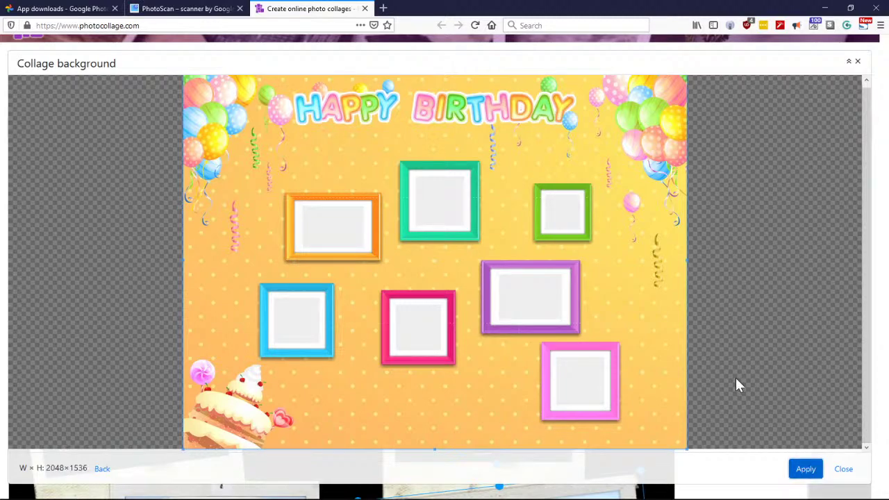
Shrink the swing Polaroid until it roughly covers the teal frame of the birthday background
{"action": "scroll", "coordinate": [269, 296], "scroll_direction": "down", "scroll_amount": 3}
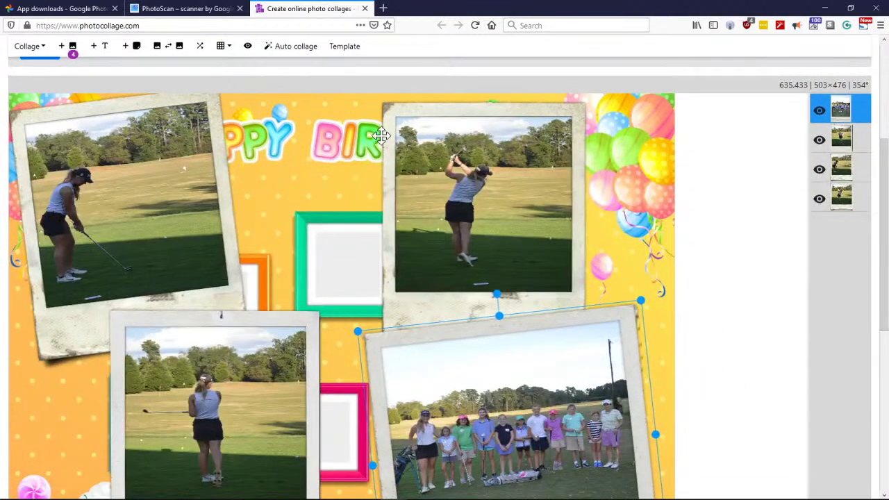
{"action": "left_click", "coordinate": [390, 112]}
{"action": "left_click_drag", "start_coordinate": [390, 113], "coordinate": [330, 227]}
{"action": "left_click", "coordinate": [515, 379]}
Replace the collage background with the library image of light, weathered horizontal wood planks
{"action": "scroll", "coordinate": [393, 250], "scroll_direction": "up", "scroll_amount": 3}
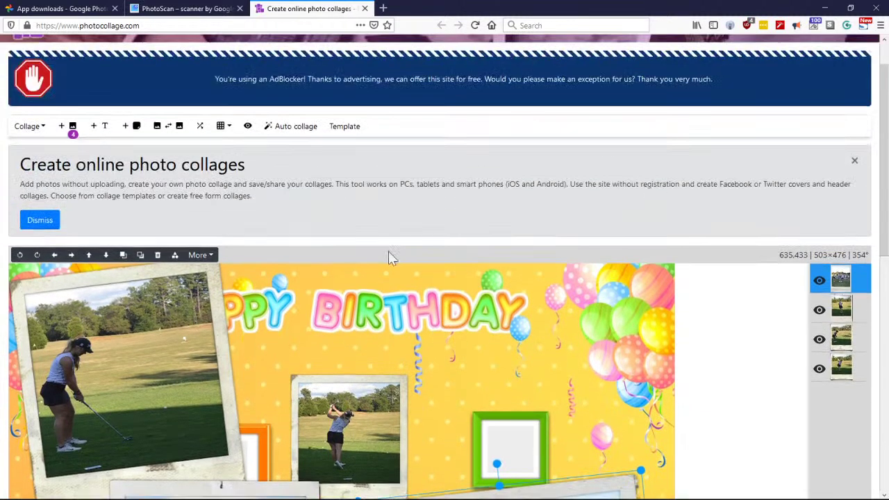
{"action": "left_click", "coordinate": [38, 128]}
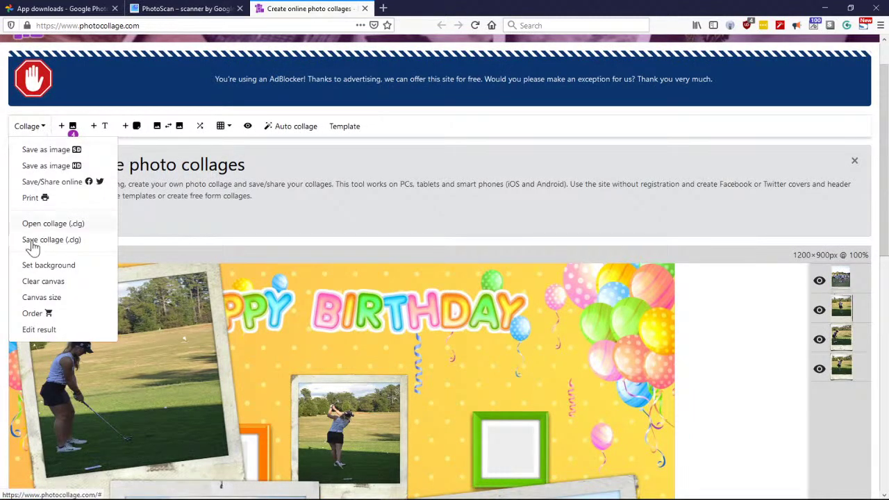
{"action": "left_click", "coordinate": [45, 265]}
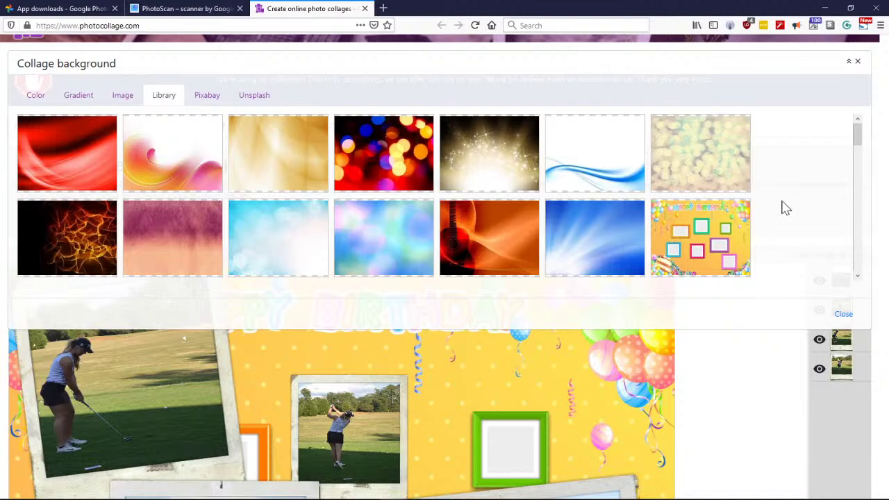
{"action": "scroll", "coordinate": [780, 207], "scroll_direction": "down", "scroll_amount": 5}
{"action": "left_click_drag", "start_coordinate": [858, 184], "coordinate": [853, 217]}
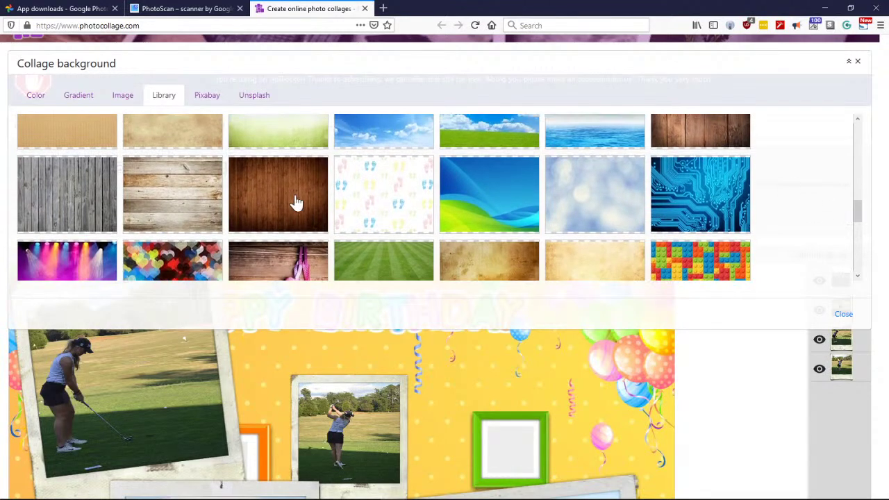
{"action": "left_click", "coordinate": [143, 207]}
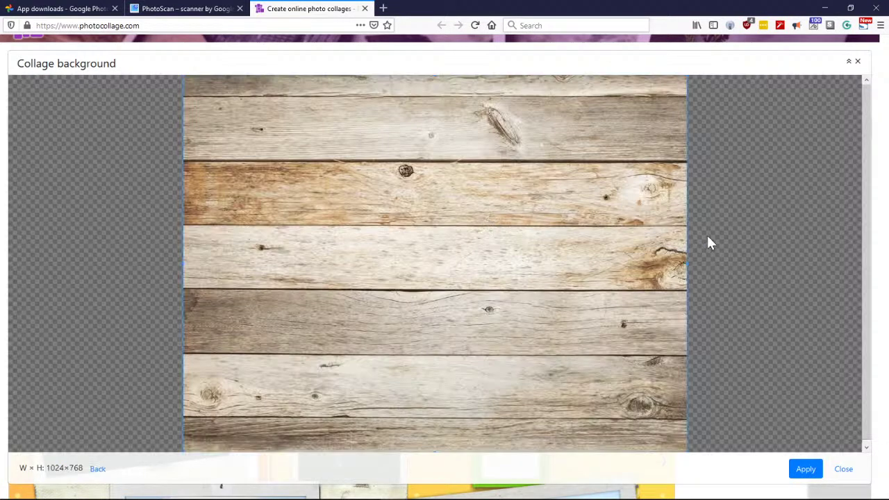
{"action": "left_click", "coordinate": [804, 469]}
Enlarge the swing Polaroid to about 314×380 px and place it above the group Polaroid near the canvas's upper edge
{"action": "scroll", "coordinate": [617, 187], "scroll_direction": "down", "scroll_amount": 3}
{"action": "left_click_drag", "start_coordinate": [348, 208], "coordinate": [446, 153]}
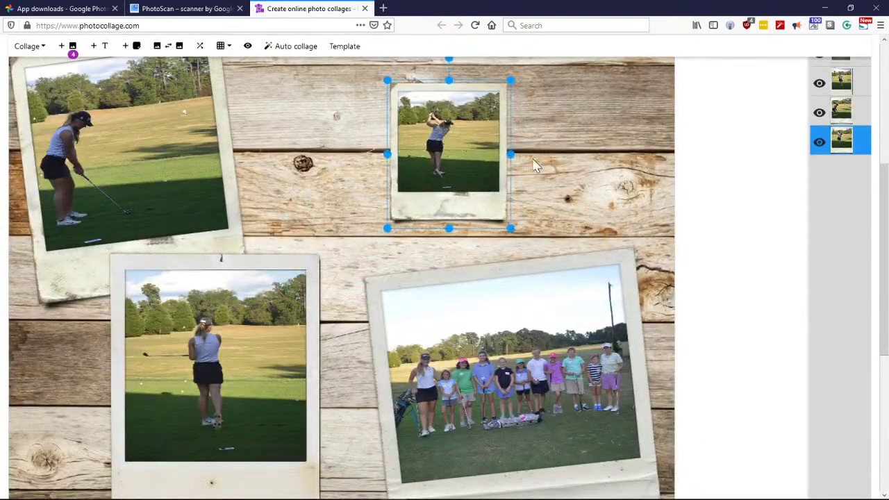
{"action": "left_click_drag", "start_coordinate": [510, 285], "coordinate": [565, 348]}
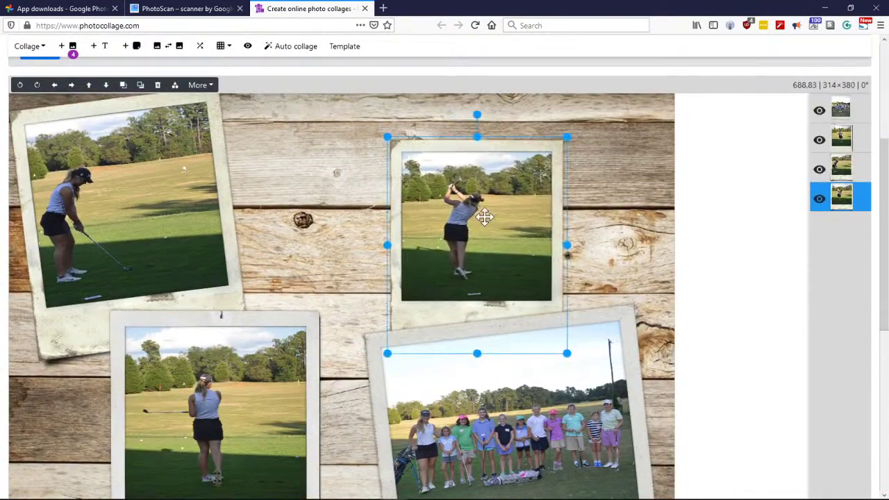
{"action": "left_click_drag", "start_coordinate": [486, 224], "coordinate": [477, 188]}
Nudge the group and back-view Polaroids slightly right, and move the ball-address Polaroid right and down to about position 32,56
{"action": "scroll", "coordinate": [542, 327], "scroll_direction": "down", "scroll_amount": 3}
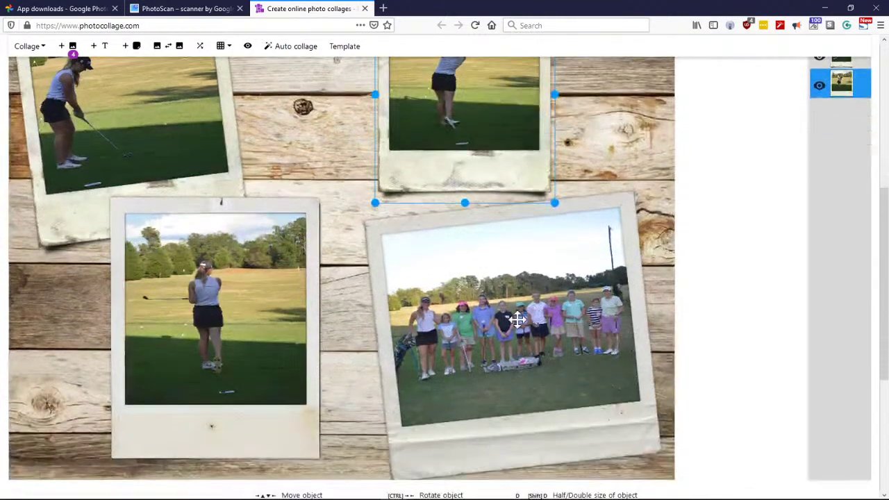
{"action": "left_click", "coordinate": [518, 316]}
{"action": "left_click", "coordinate": [209, 298]}
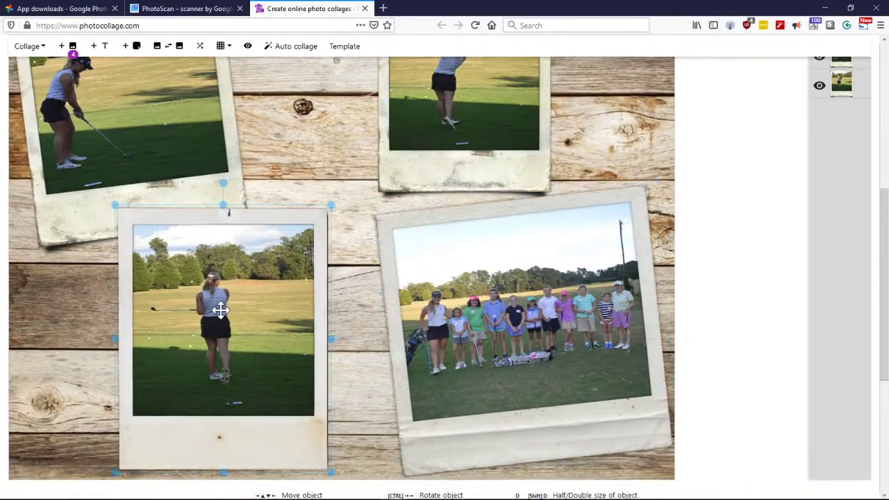
{"action": "scroll", "coordinate": [320, 294], "scroll_direction": "up", "scroll_amount": 4}
{"action": "mouse_move", "coordinate": [152, 254]}
{"action": "left_mouse_down"}
{"action": "mouse_move", "coordinate": [185, 258]}
{"action": "mouse_move", "coordinate": [163, 262]}
{"action": "left_mouse_up"}
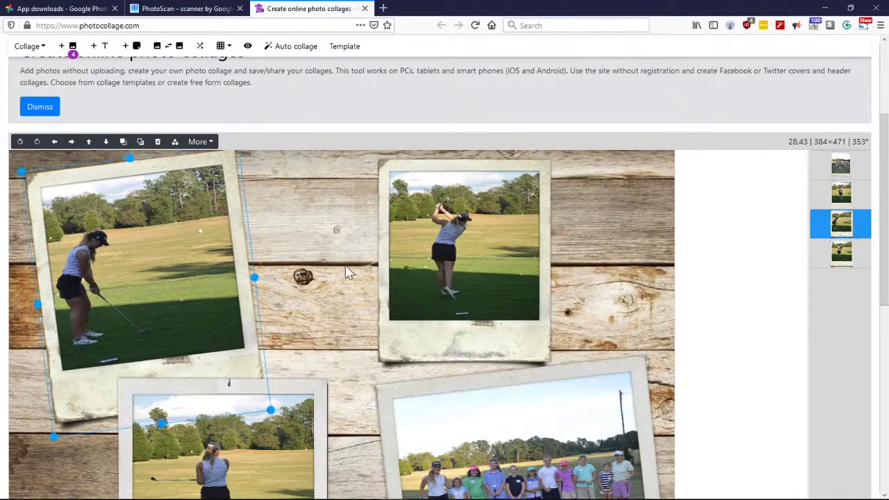
{"action": "left_click_drag", "start_coordinate": [180, 224], "coordinate": [182, 233]}
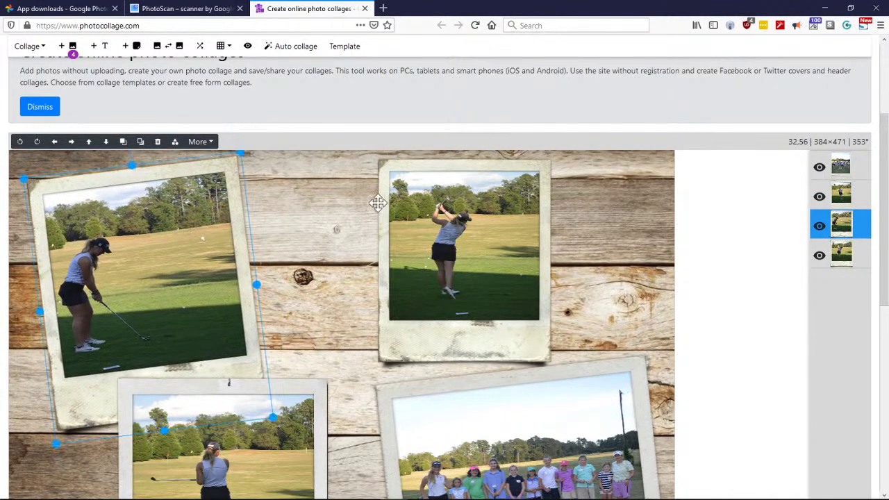
Generate an HD JPG of the collage named collage and open its download prompt, cancelling without saving the file
{"action": "scroll", "coordinate": [69, 97], "scroll_direction": "up", "scroll_amount": 2}
{"action": "left_click", "coordinate": [29, 69]}
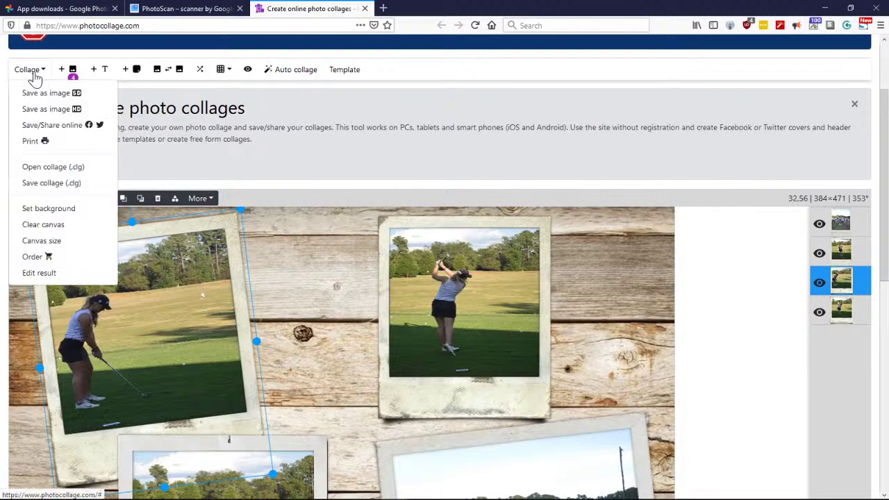
{"action": "left_click", "coordinate": [42, 110]}
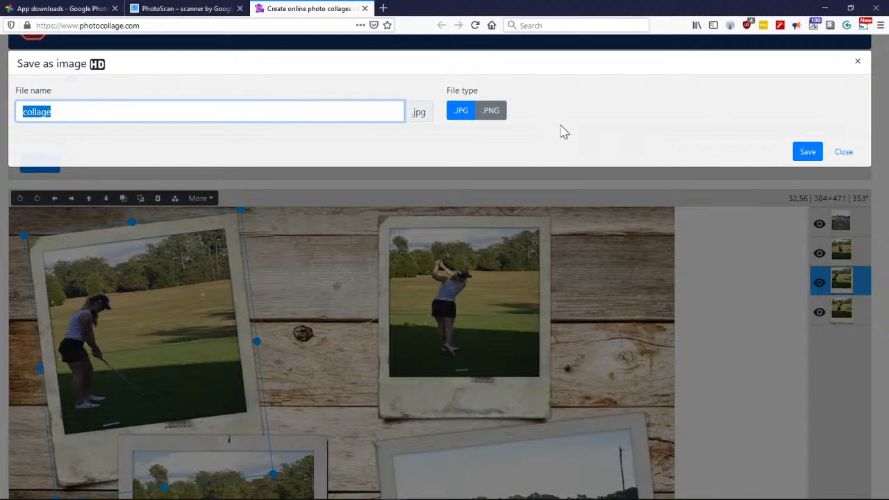
{"action": "left_click", "coordinate": [810, 155]}
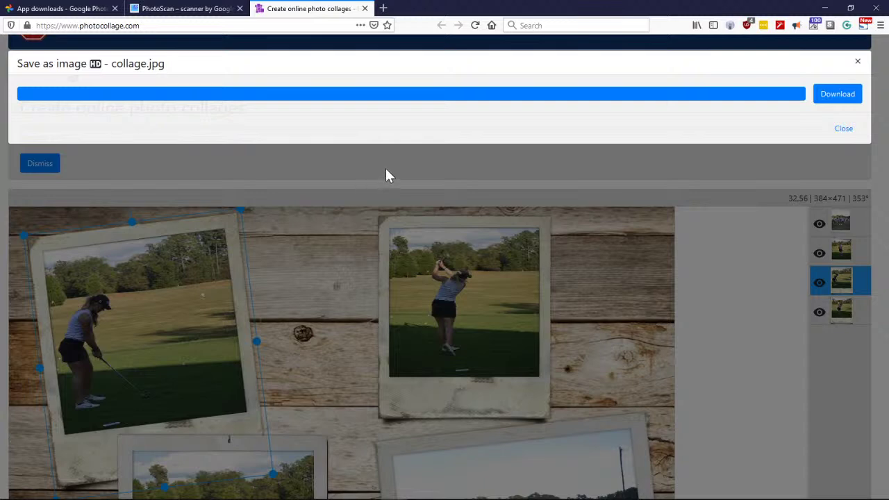
{"action": "left_click", "coordinate": [829, 99]}
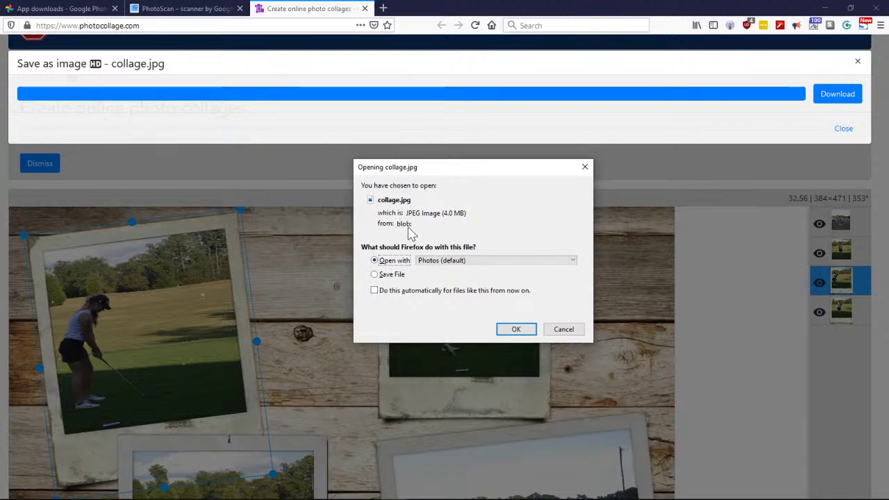
{"action": "left_click", "coordinate": [578, 331]}
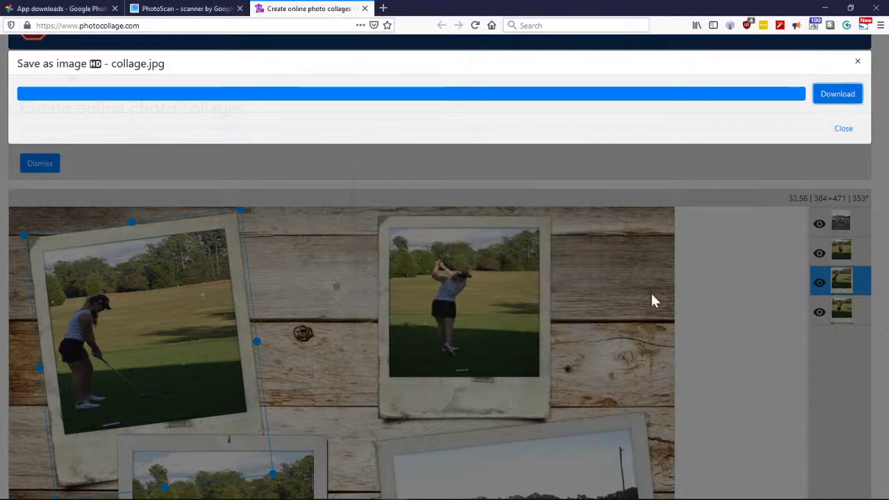
{"action": "left_click", "coordinate": [843, 129]}
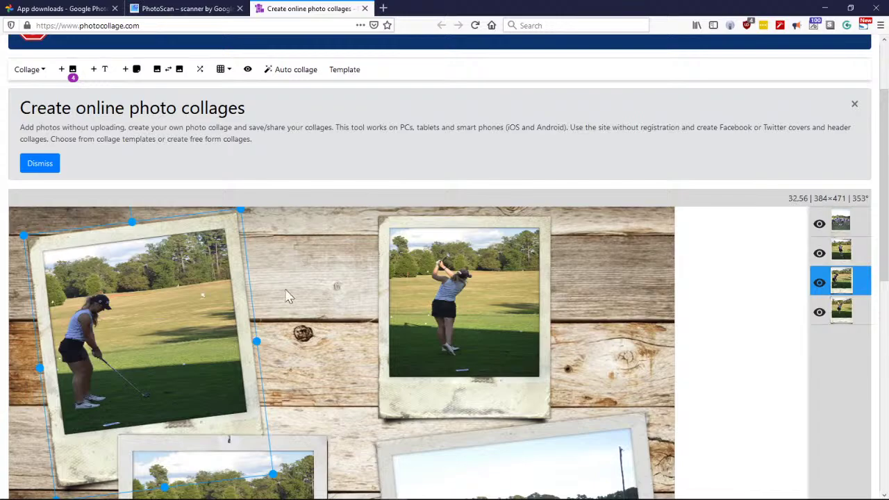
{"action": "scroll", "coordinate": [285, 284], "scroll_direction": "down", "scroll_amount": 5}
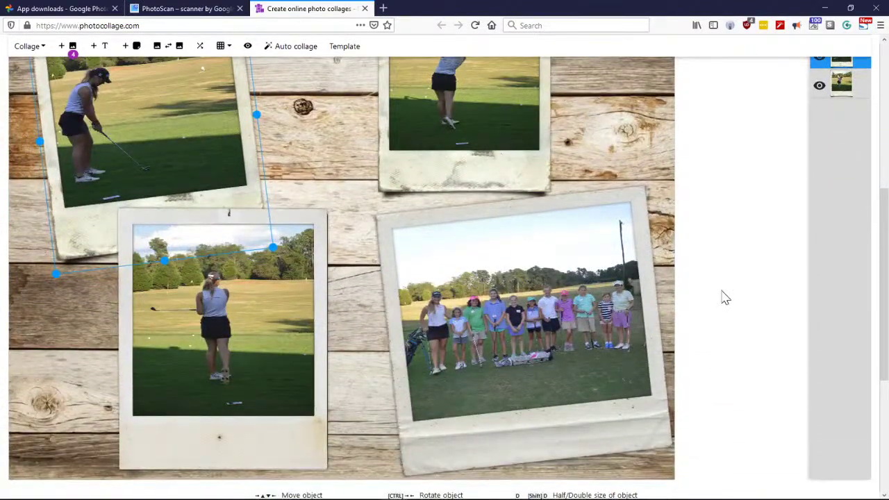
{"action": "scroll", "coordinate": [704, 294], "scroll_direction": "down", "scroll_amount": 5}
{"action": "scroll", "coordinate": [321, 349], "scroll_direction": "up", "scroll_amount": 2}
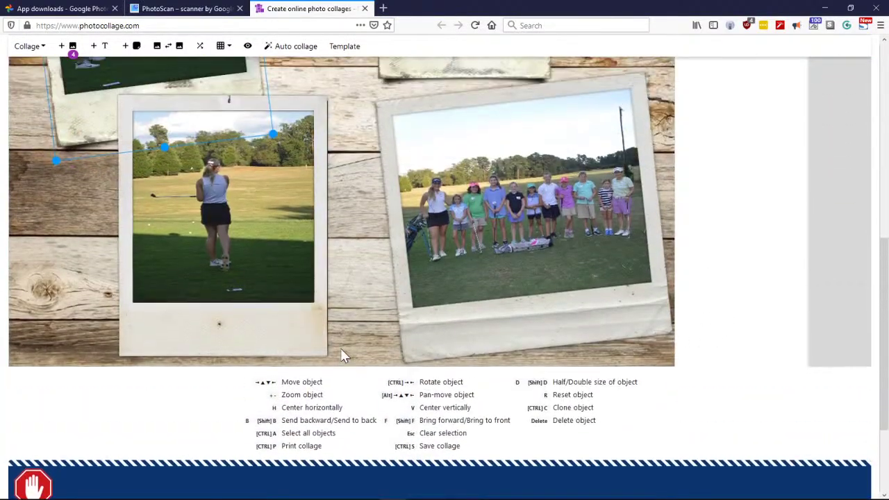
{"action": "scroll", "coordinate": [340, 355], "scroll_direction": "up", "scroll_amount": 5}
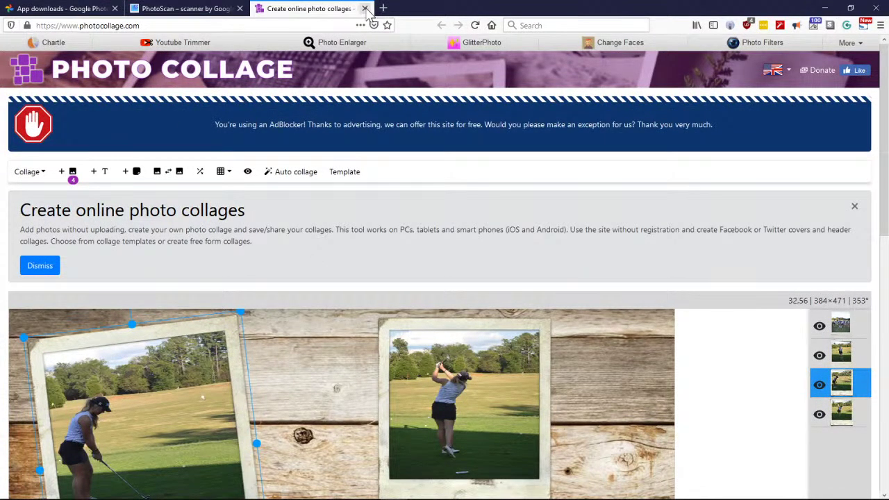
Close the photo collage page, confirm leaving it, and switch back to the PowerPoint presentation
{"action": "left_click", "coordinate": [366, 8]}
{"action": "left_click", "coordinate": [517, 231]}
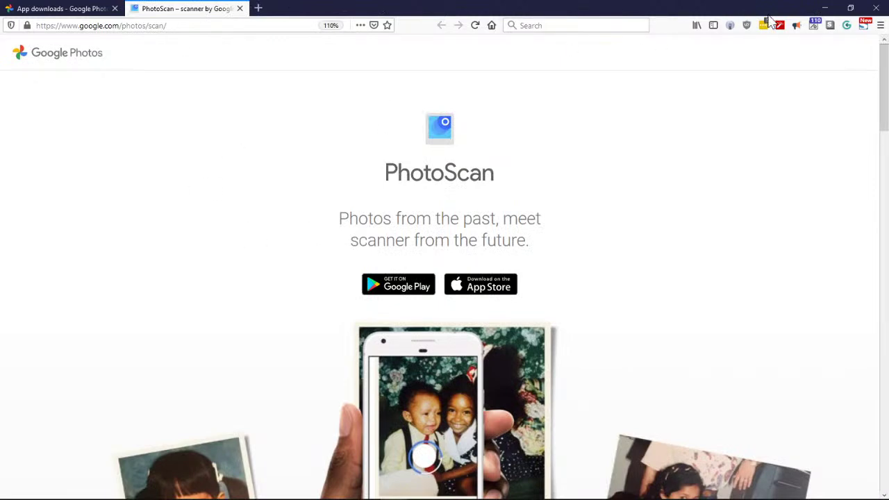
{"action": "left_click", "coordinate": [825, 7]}
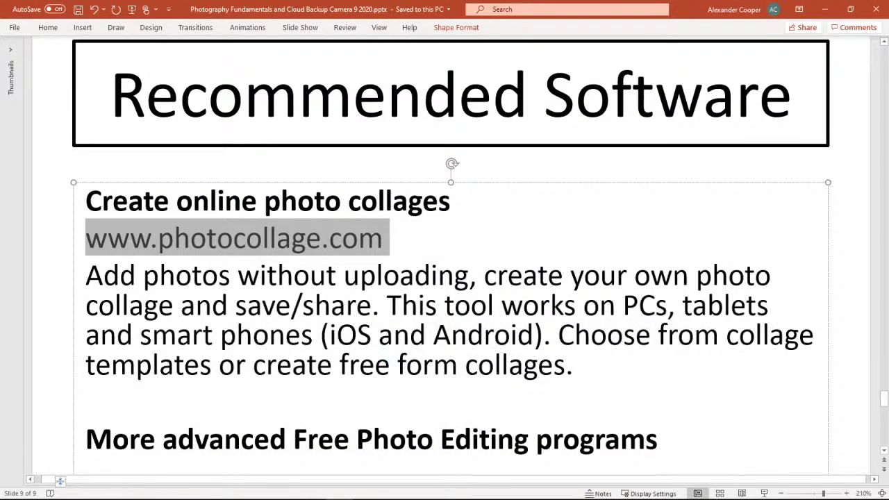
{"action": "scroll", "coordinate": [539, 64], "scroll_direction": "down", "scroll_amount": 5}
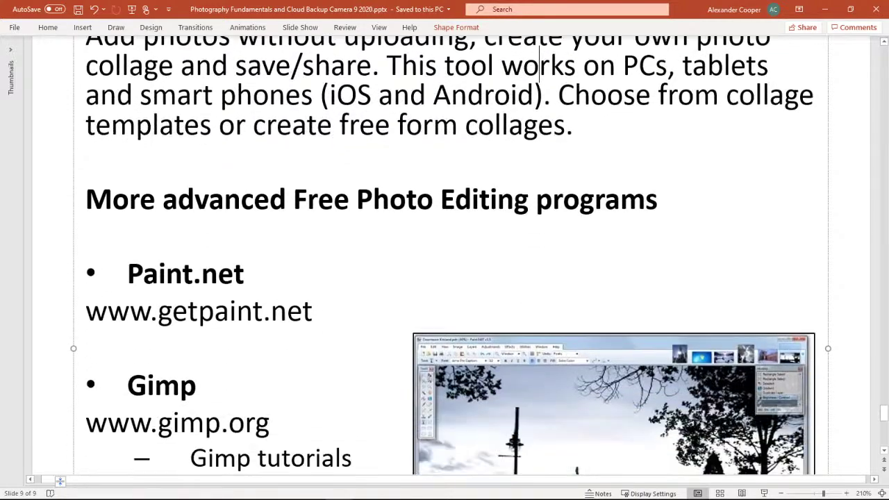
{"action": "scroll", "coordinate": [540, 70], "scroll_direction": "down", "scroll_amount": 3}
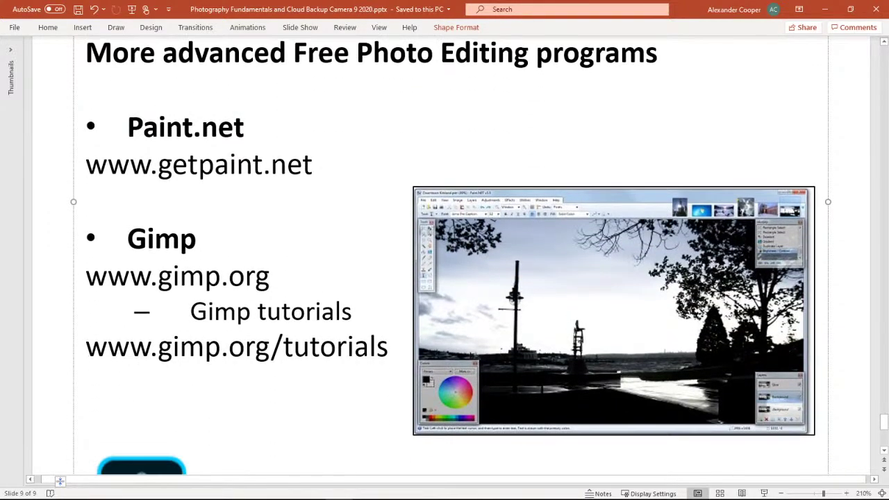
{"action": "scroll", "coordinate": [452, 257], "scroll_direction": "down", "scroll_amount": 3}
{"action": "scroll", "coordinate": [451, 257], "scroll_direction": "up", "scroll_amount": 3}
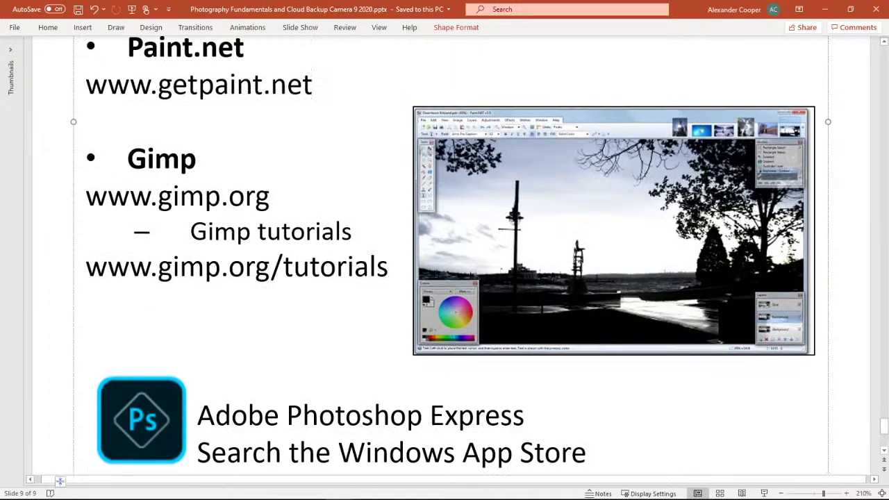
{"action": "left_click_drag", "start_coordinate": [269, 262], "coordinate": [130, 268]}
{"action": "right_click", "coordinate": [129, 268]}
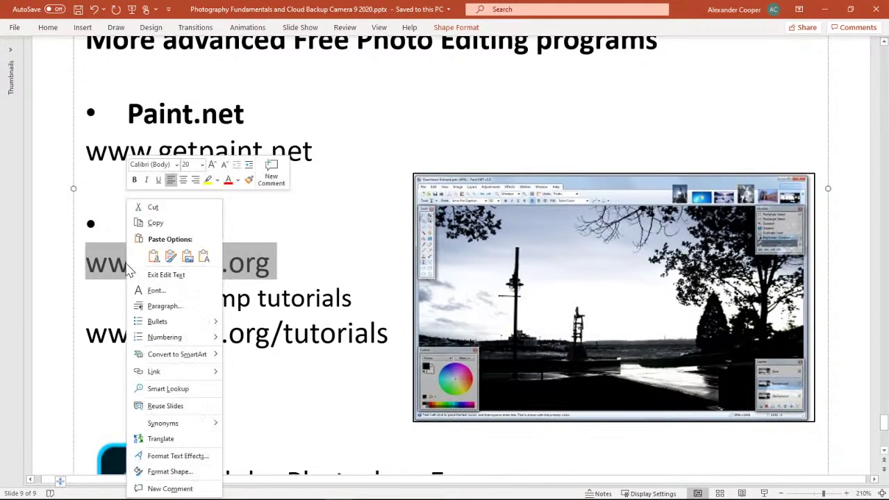
{"action": "left_click", "coordinate": [164, 224]}
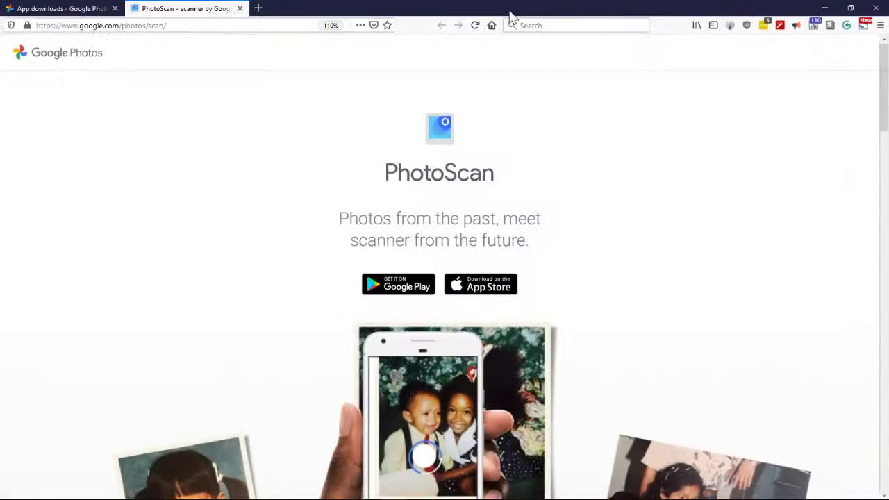
{"action": "left_click", "coordinate": [824, 8]}
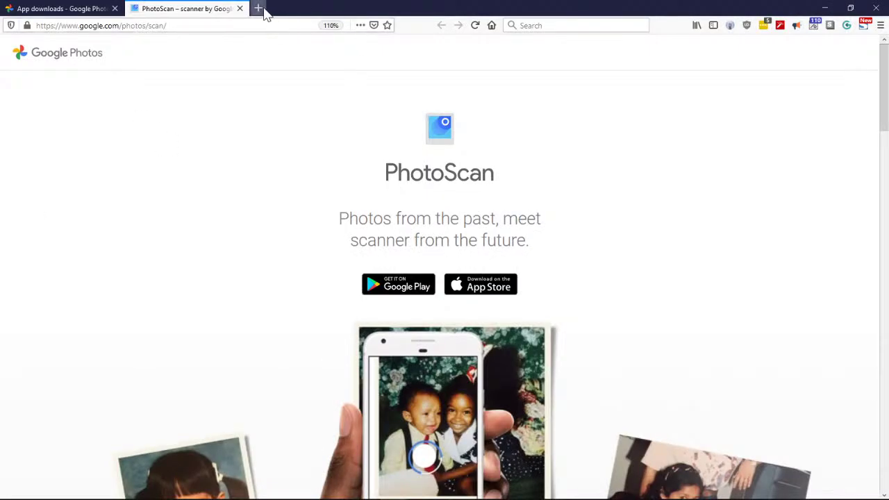
Search the web for XnViewMP in a new browser tab and open the XnView MP page on xnview.com
{"action": "left_click", "coordinate": [260, 8]}
{"action": "left_click", "coordinate": [576, 25]}
{"action": "type", "text": "XnViewMP"}
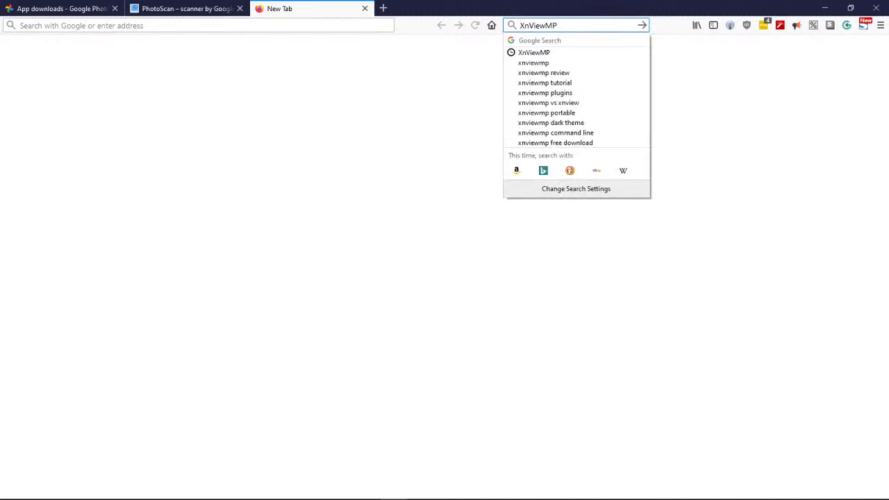
{"action": "key", "text": "Return"}
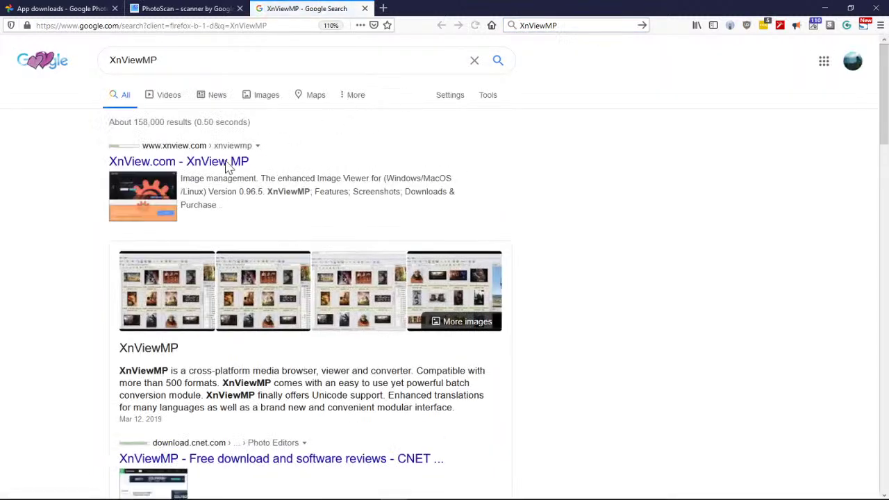
{"action": "left_click", "coordinate": [215, 166]}
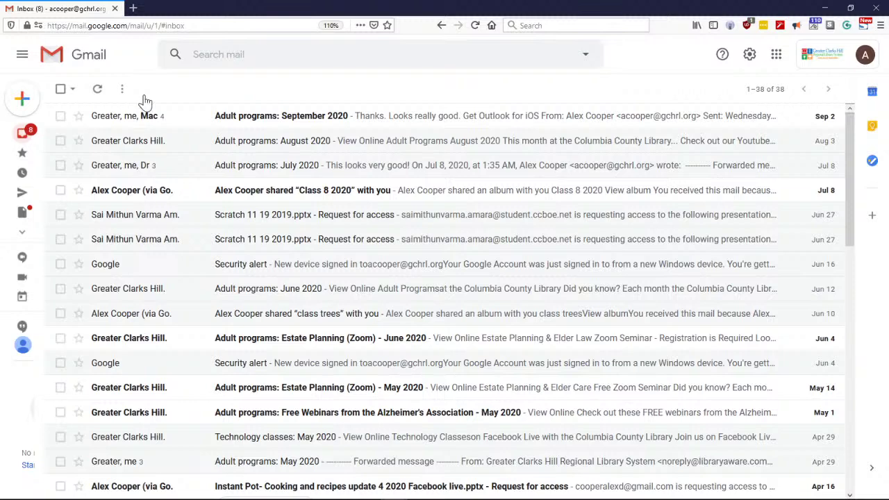
{"action": "left_click", "coordinate": [825, 8]}
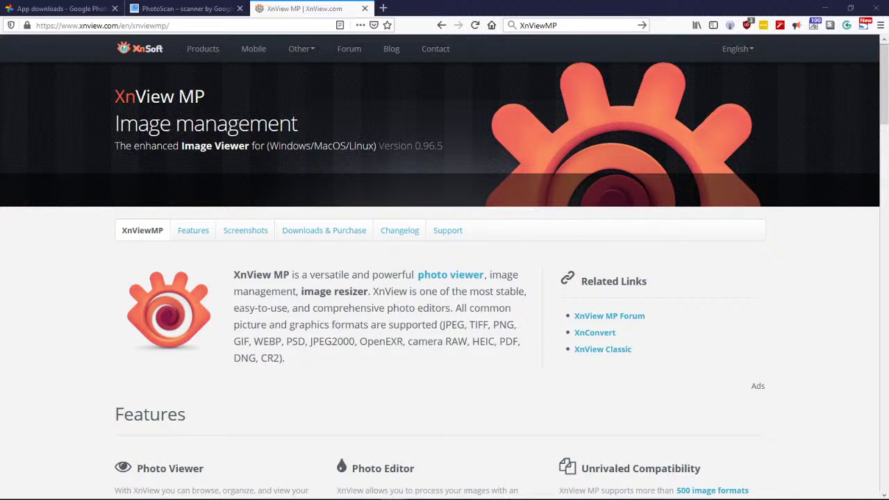
Examine the XnView MP description, its feature list and the first Windows screenshot
{"action": "left_click_drag", "start_coordinate": [882, 99], "coordinate": [885, 138]}
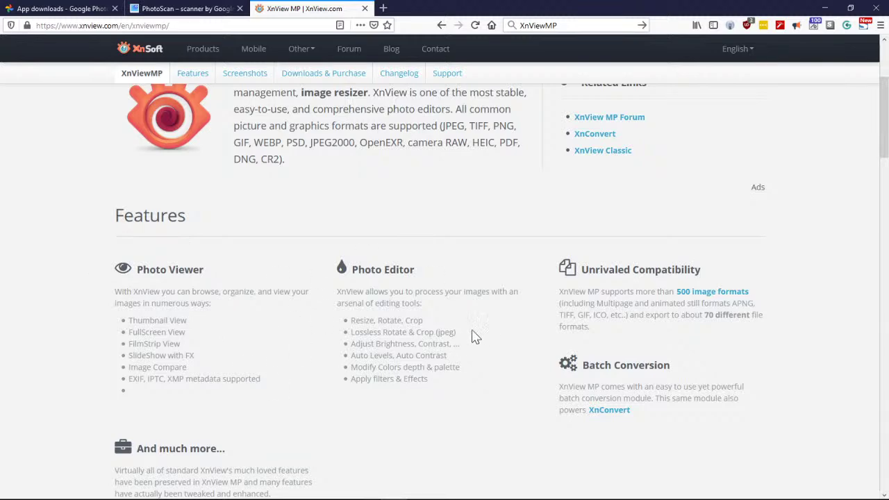
{"action": "scroll", "coordinate": [458, 345], "scroll_direction": "up", "scroll_amount": 5}
{"action": "scroll", "coordinate": [232, 234], "scroll_direction": "down", "scroll_amount": 1}
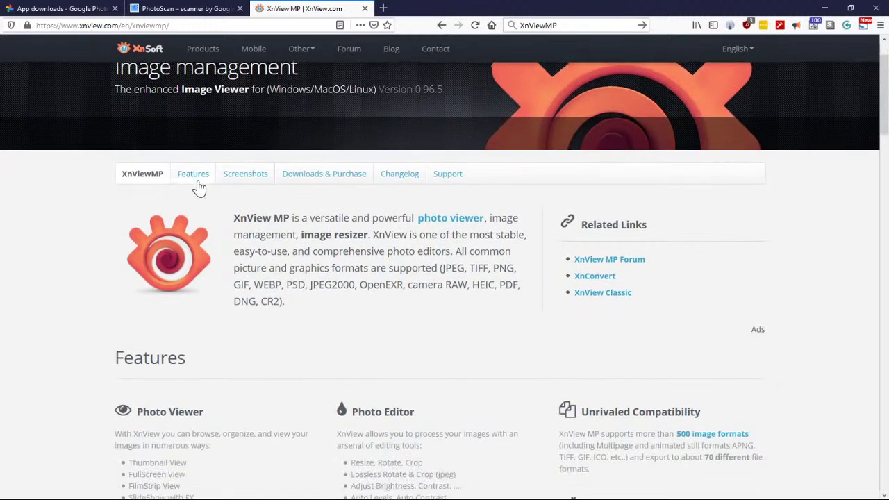
{"action": "left_click", "coordinate": [193, 180]}
{"action": "scroll", "coordinate": [306, 246], "scroll_direction": "up", "scroll_amount": 3}
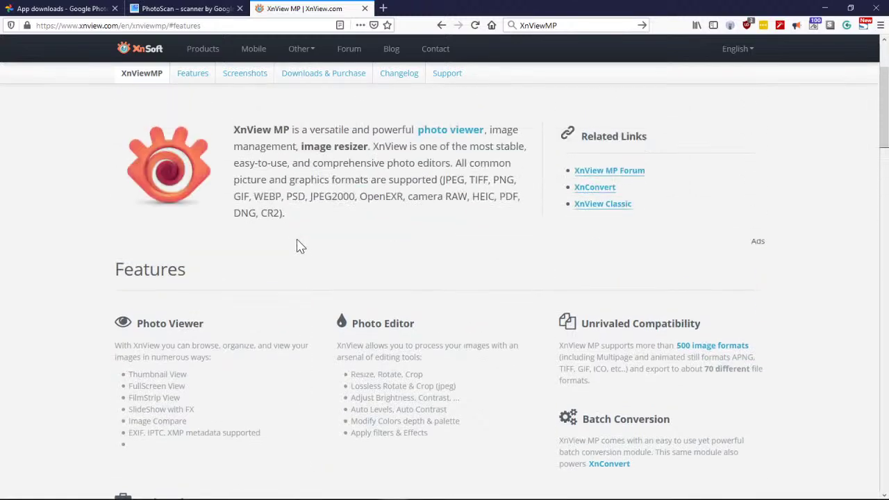
{"action": "scroll", "coordinate": [278, 215], "scroll_direction": "up", "scroll_amount": 2}
{"action": "left_click", "coordinate": [247, 166]}
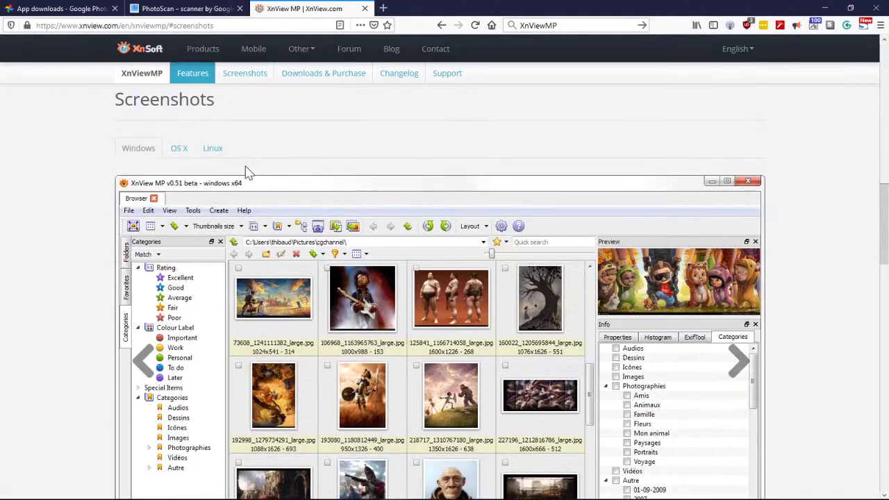
{"action": "scroll", "coordinate": [846, 257], "scroll_direction": "down", "scroll_amount": 3}
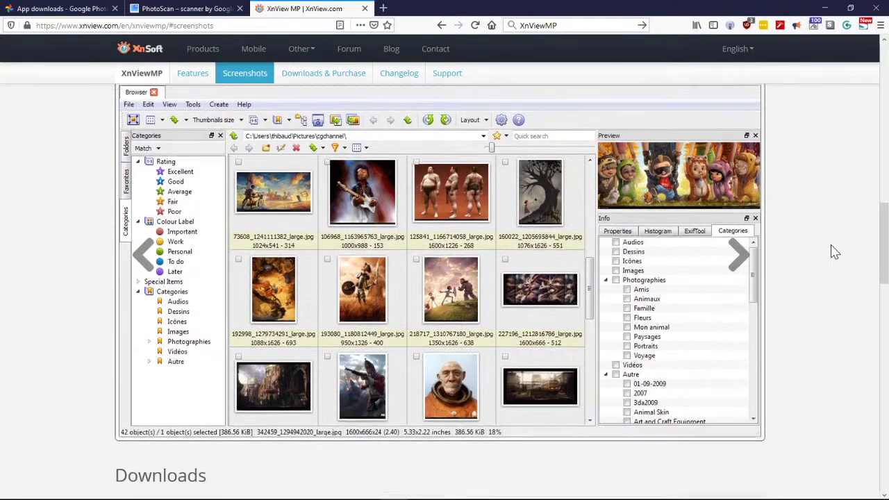
{"action": "scroll", "coordinate": [835, 252], "scroll_direction": "up", "scroll_amount": 2}
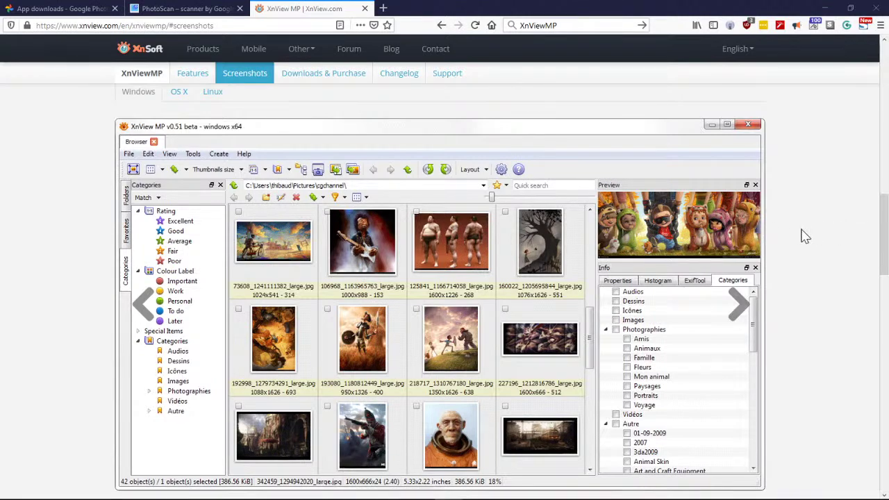
Review the XnView MP licence prices, the installers for each operating system, the changelog and the support section
{"action": "scroll", "coordinate": [806, 236], "scroll_direction": "down", "scroll_amount": 5}
{"action": "scroll", "coordinate": [803, 236], "scroll_direction": "down", "scroll_amount": 3}
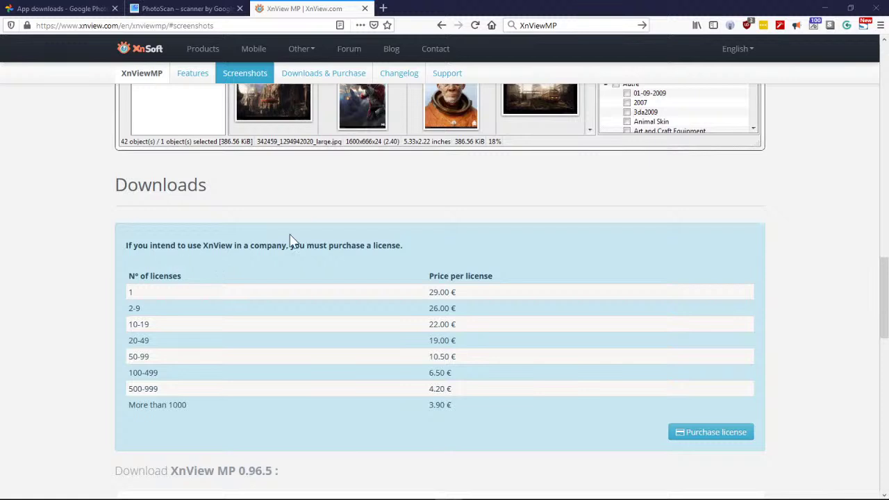
{"action": "scroll", "coordinate": [840, 257], "scroll_direction": "down", "scroll_amount": 4}
{"action": "scroll", "coordinate": [839, 292], "scroll_direction": "down", "scroll_amount": 3}
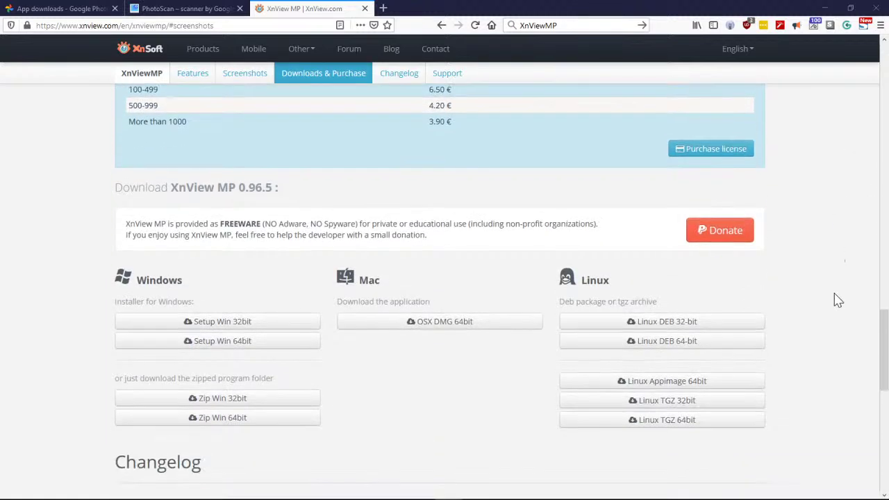
{"action": "scroll", "coordinate": [828, 296], "scroll_direction": "down", "scroll_amount": 3}
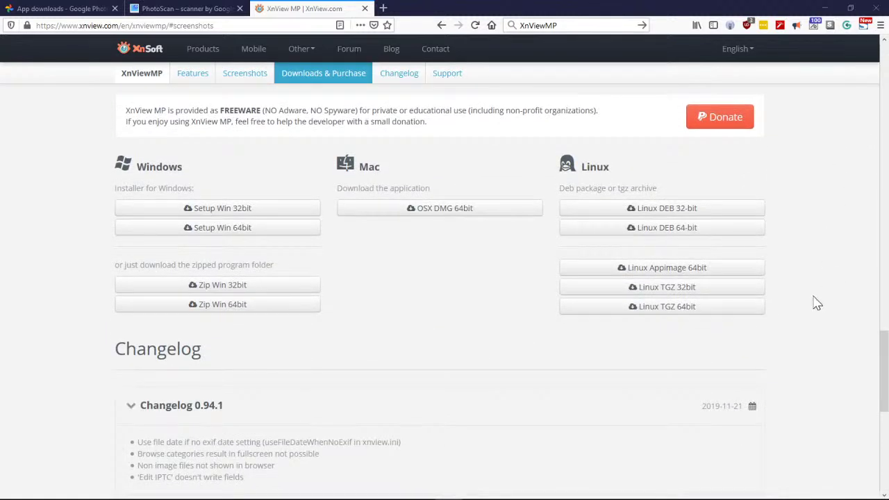
{"action": "scroll", "coordinate": [817, 303], "scroll_direction": "down", "scroll_amount": 8}
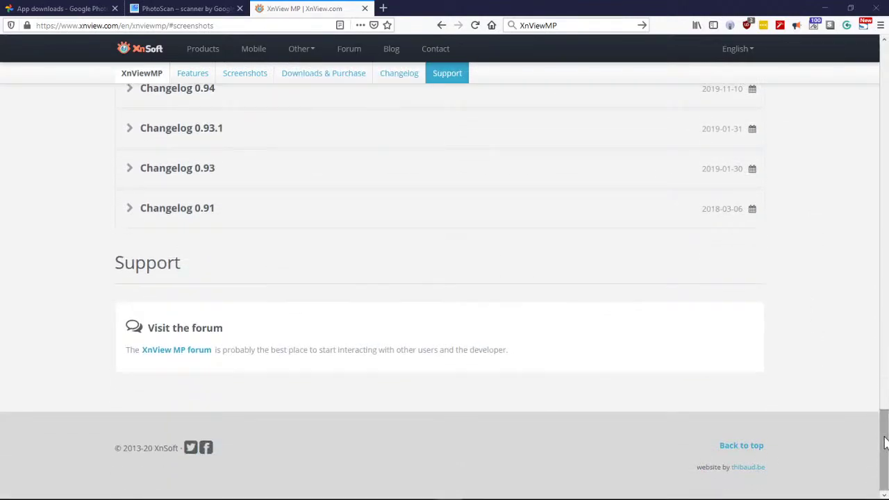
Return to the Windows screenshots and browse through the browser, histogram and single-image viewer pictures
{"action": "left_click_drag", "start_coordinate": [883, 433], "coordinate": [882, 230]}
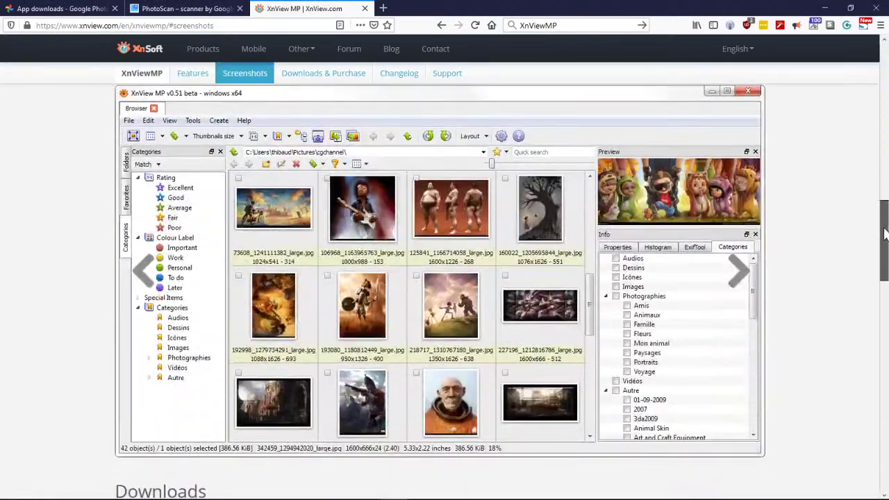
{"action": "left_click", "coordinate": [746, 272]}
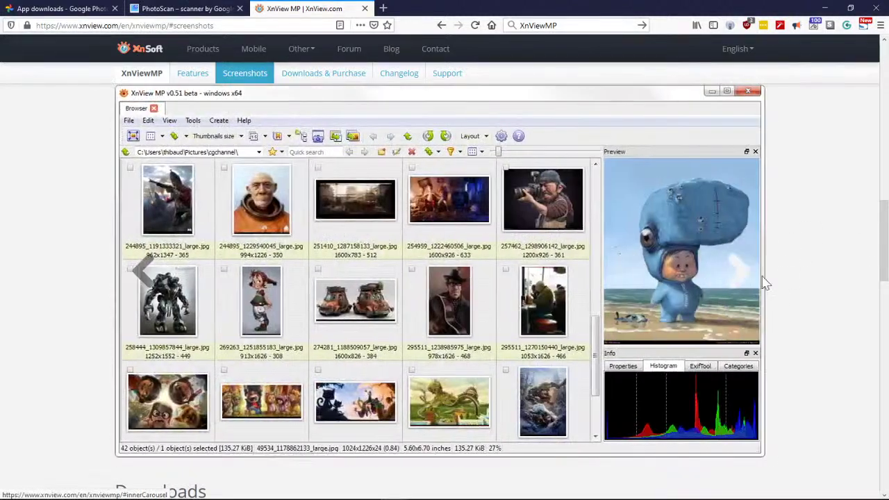
{"action": "left_click", "coordinate": [144, 271]}
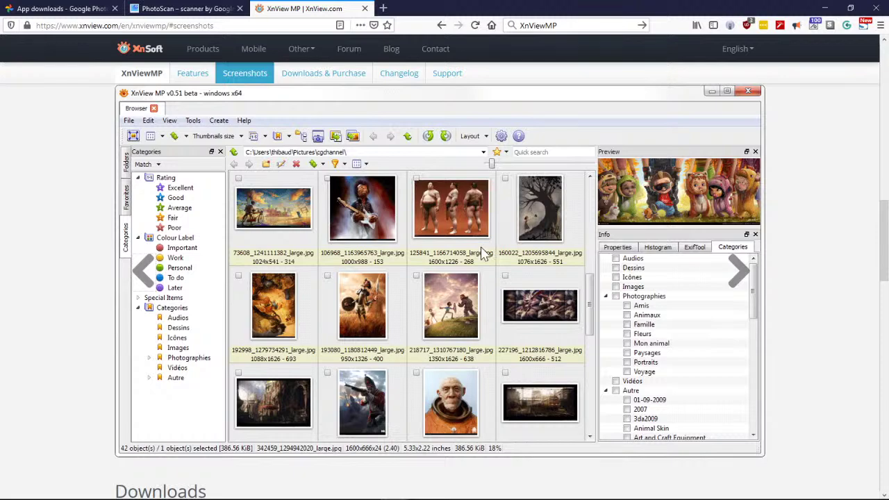
{"action": "left_click", "coordinate": [737, 283]}
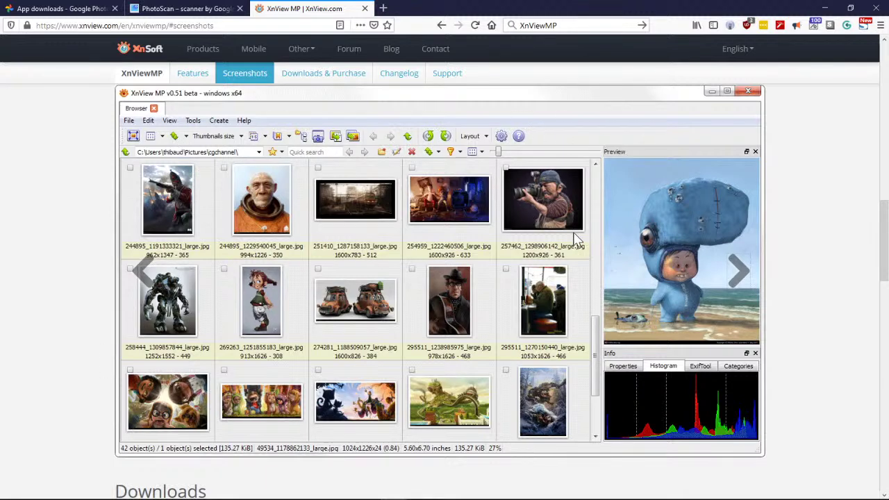
{"action": "left_click", "coordinate": [740, 278]}
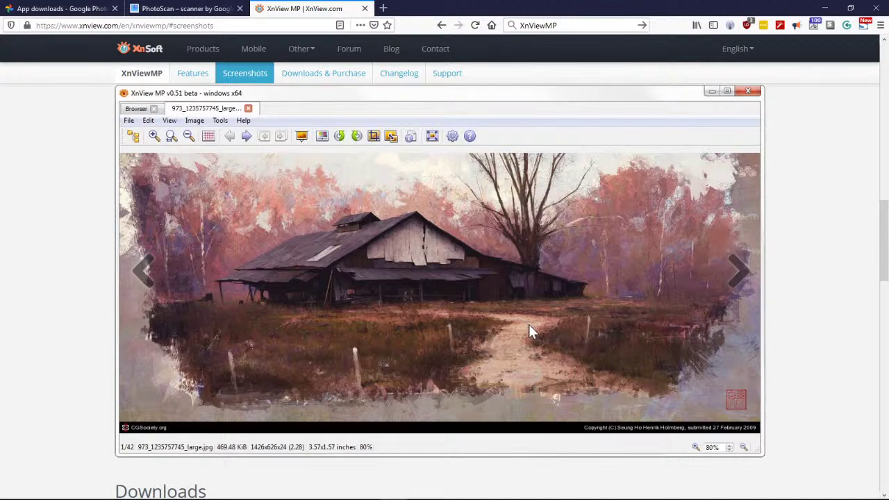
{"action": "left_click", "coordinate": [736, 278]}
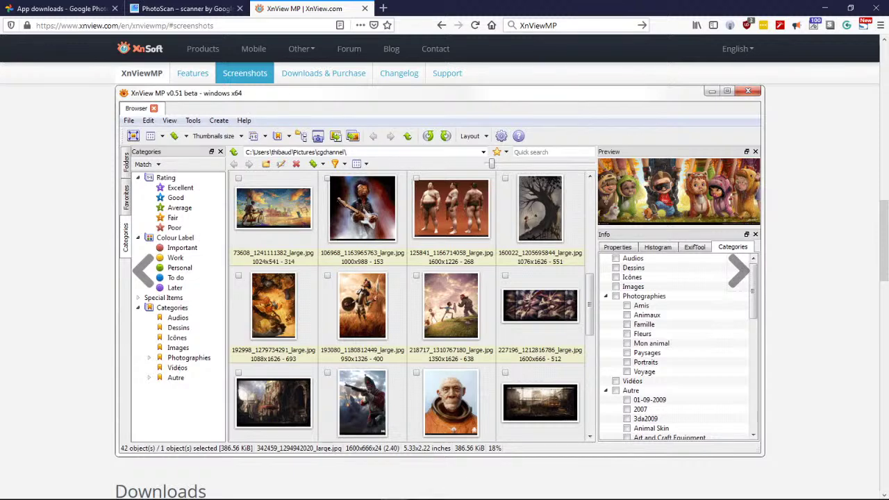
Open the XnSoft products page and look through the listed applications from XnConvert to NConvert
{"action": "left_click", "coordinate": [193, 51]}
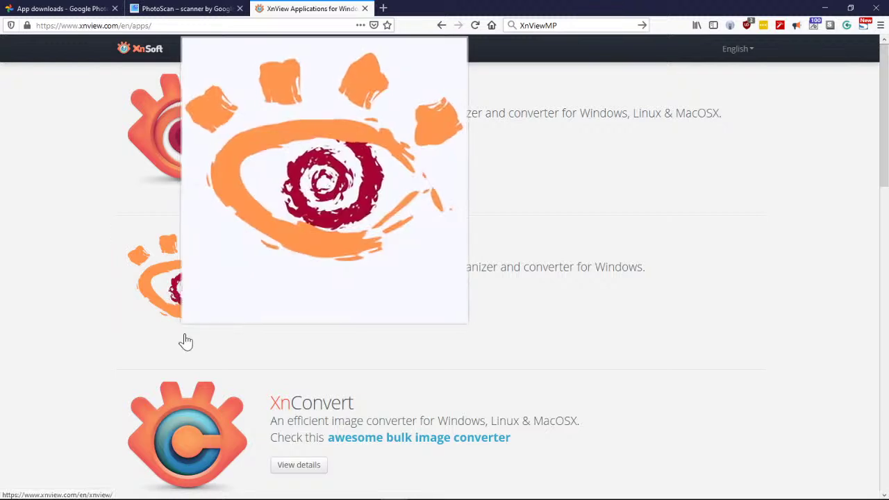
{"action": "scroll", "coordinate": [753, 309], "scroll_direction": "down", "scroll_amount": 6}
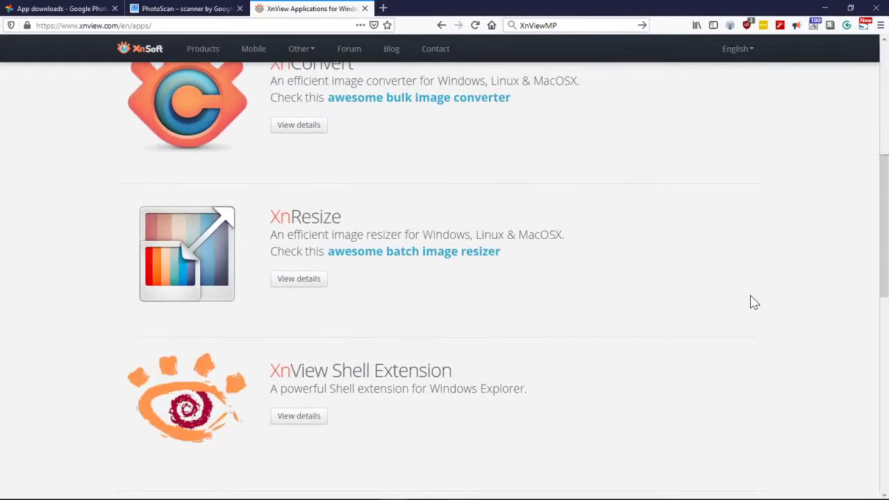
{"action": "scroll", "coordinate": [752, 302], "scroll_direction": "down", "scroll_amount": 5}
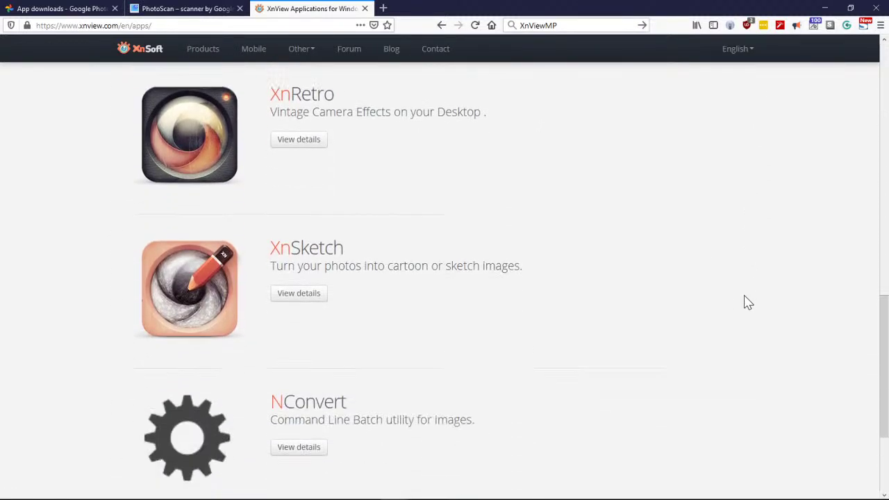
{"action": "scroll", "coordinate": [744, 301], "scroll_direction": "down", "scroll_amount": 3}
{"action": "scroll", "coordinate": [744, 302], "scroll_direction": "up", "scroll_amount": 12}
Reopen the XnView MP page from the products list and examine its viewer, editor and batch conversion features
{"action": "left_click", "coordinate": [180, 125]}
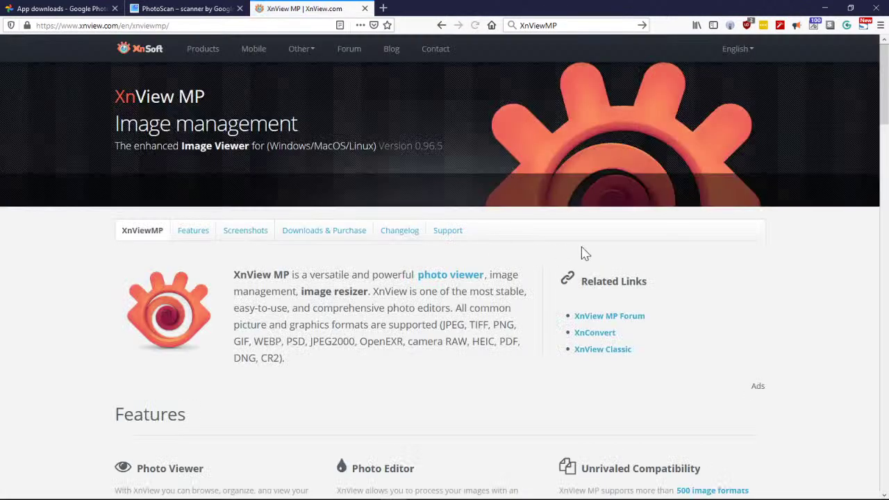
{"action": "scroll", "coordinate": [21, 280], "scroll_direction": "down", "scroll_amount": 2}
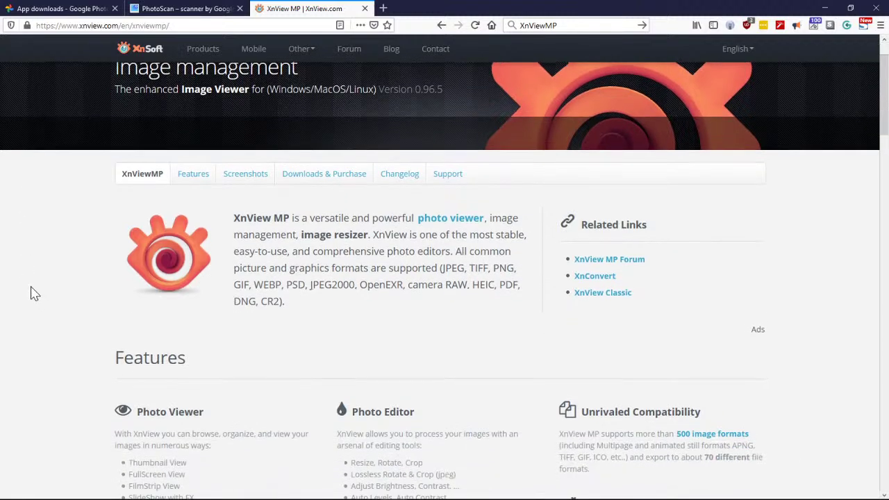
{"action": "scroll", "coordinate": [41, 280], "scroll_direction": "down", "scroll_amount": 4}
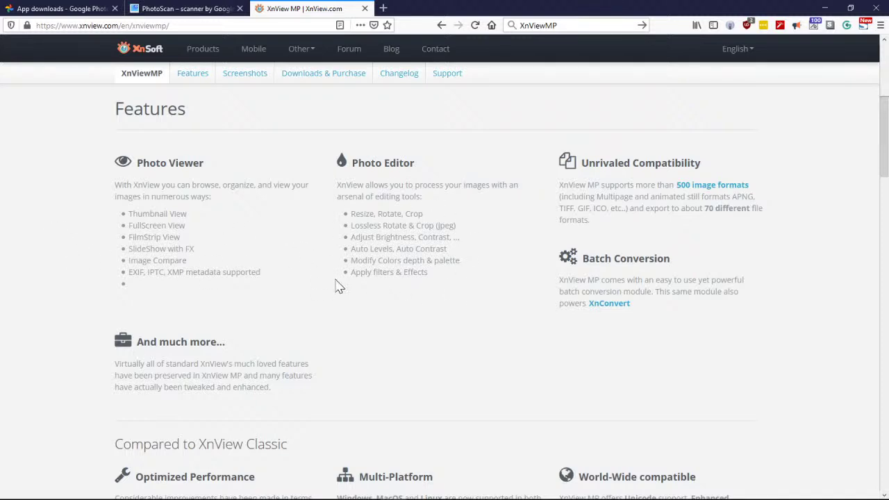
{"action": "scroll", "coordinate": [55, 246], "scroll_direction": "down", "scroll_amount": 4}
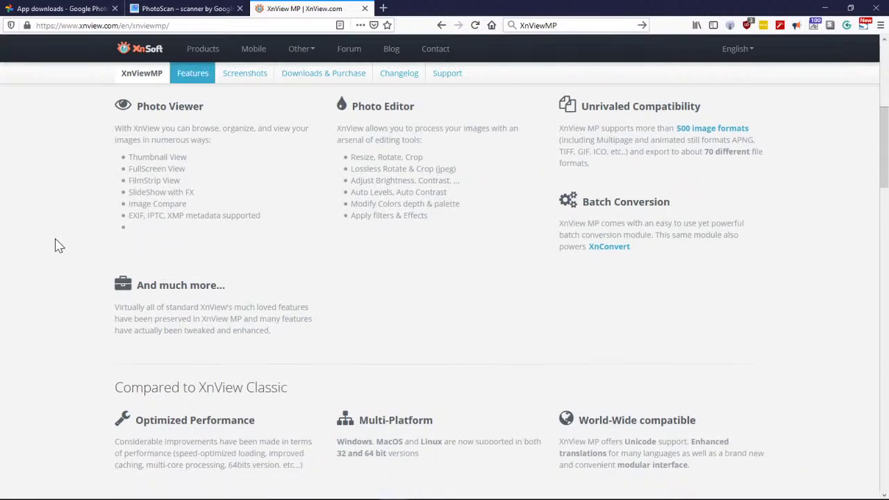
Skim the XnView MP comparison with XnView Classic, the screenshots and the licence prices, and return to the page's introduction
{"action": "scroll", "coordinate": [57, 248], "scroll_direction": "down", "scroll_amount": 8}
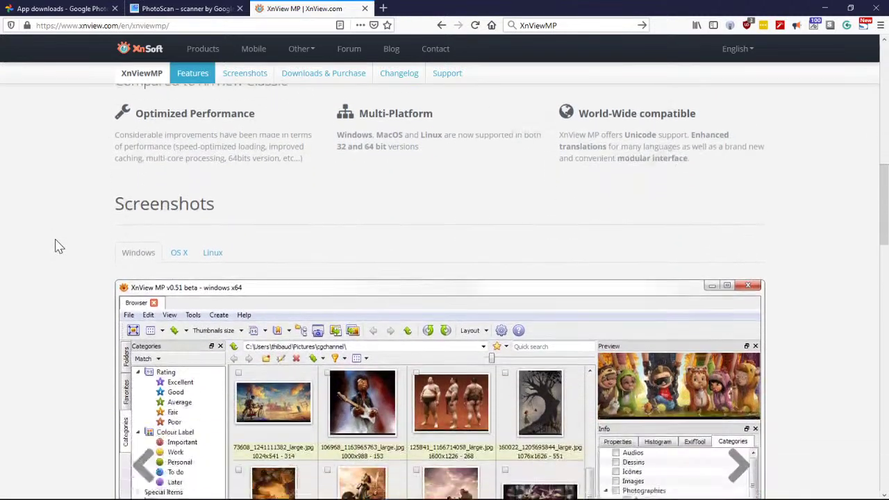
{"action": "scroll", "coordinate": [58, 247], "scroll_direction": "down", "scroll_amount": 15}
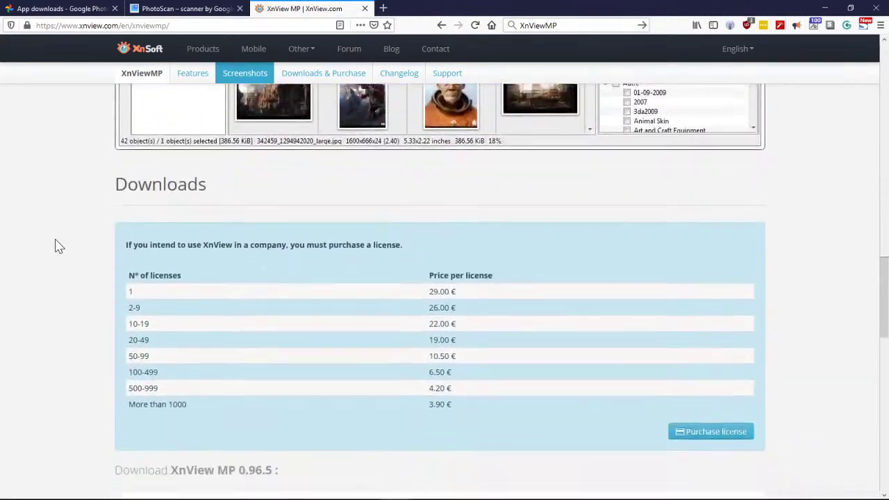
{"action": "scroll", "coordinate": [58, 246], "scroll_direction": "up", "scroll_amount": 20}
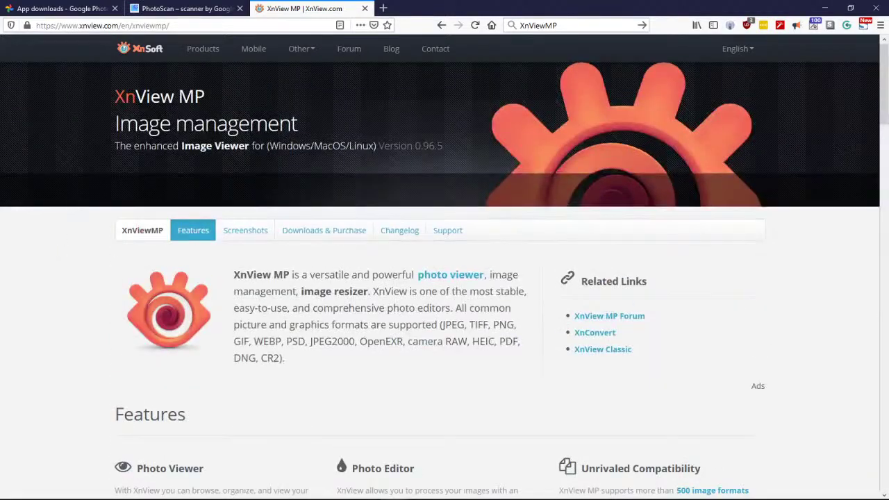
Search for gimp.org in a new browser tab and open the official GIMP website
{"action": "left_click", "coordinate": [384, 9]}
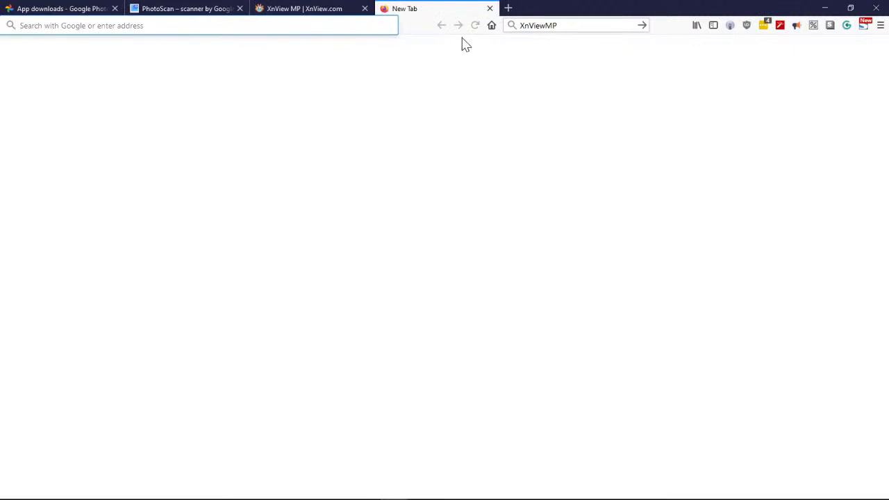
{"action": "left_click", "coordinate": [528, 26]}
{"action": "type", "text": "g"}
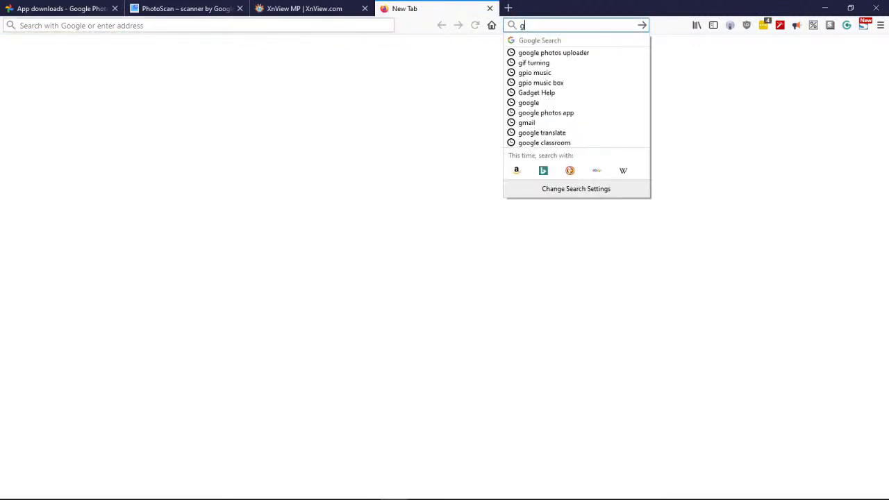
{"action": "type", "text": "imp.org"}
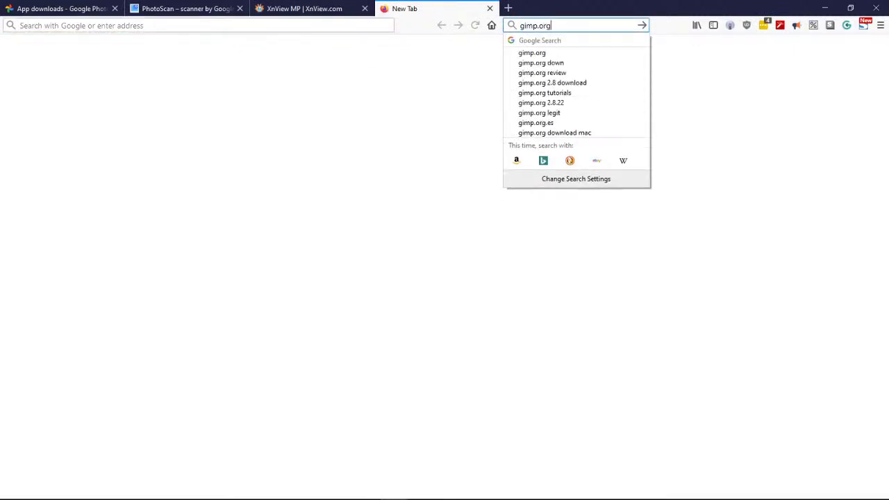
{"action": "key", "text": "Return"}
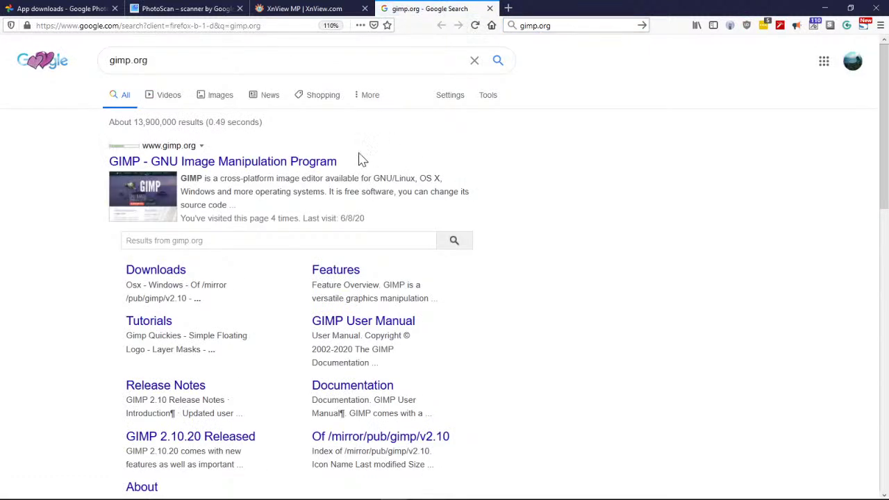
{"action": "left_click", "coordinate": [330, 163]}
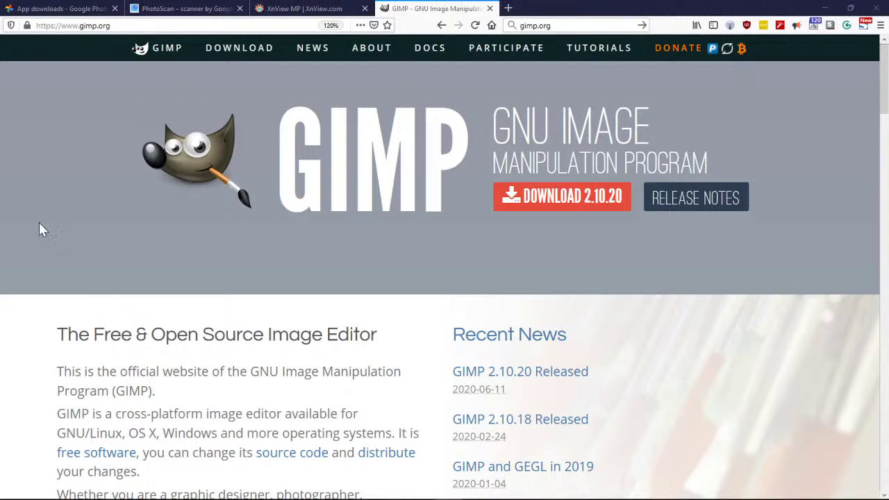
Open the GIMP downloads page from the home page and review the Windows installers, hash sum and older downloads
{"action": "scroll", "coordinate": [28, 209], "scroll_direction": "down", "scroll_amount": 3}
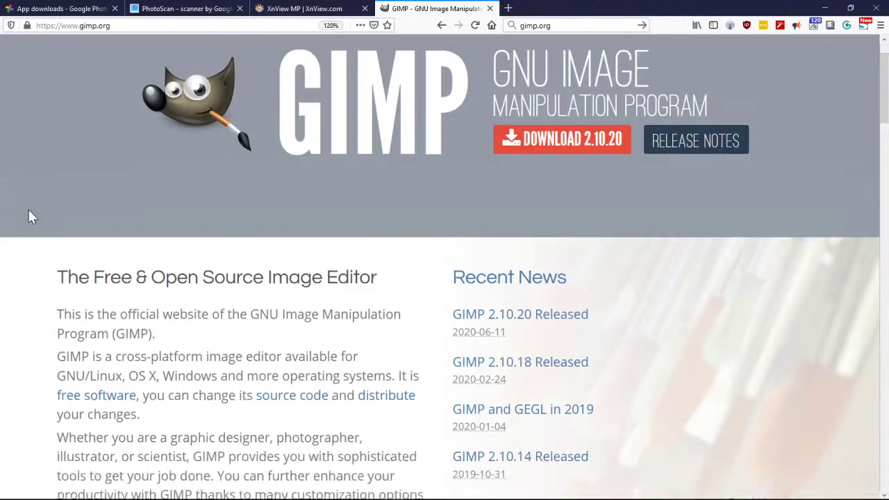
{"action": "scroll", "coordinate": [37, 214], "scroll_direction": "up", "scroll_amount": 3}
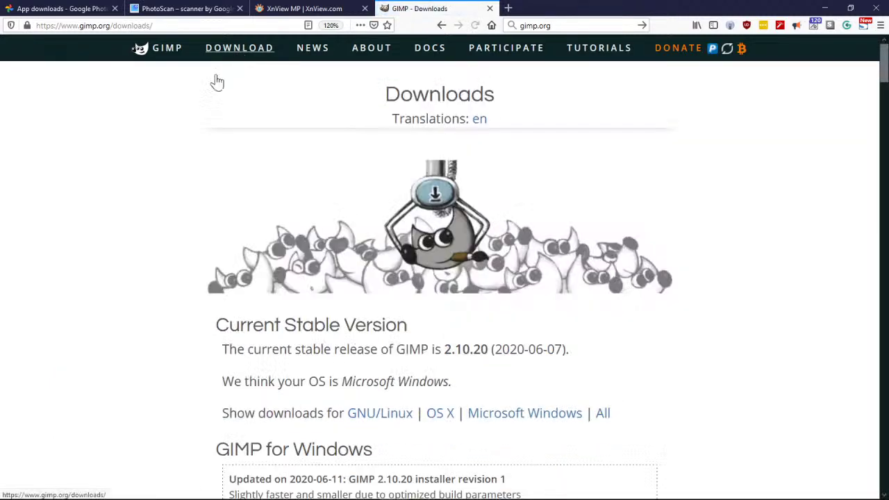
{"action": "scroll", "coordinate": [158, 261], "scroll_direction": "down", "scroll_amount": 3}
{"action": "scroll", "coordinate": [158, 260], "scroll_direction": "down", "scroll_amount": 1}
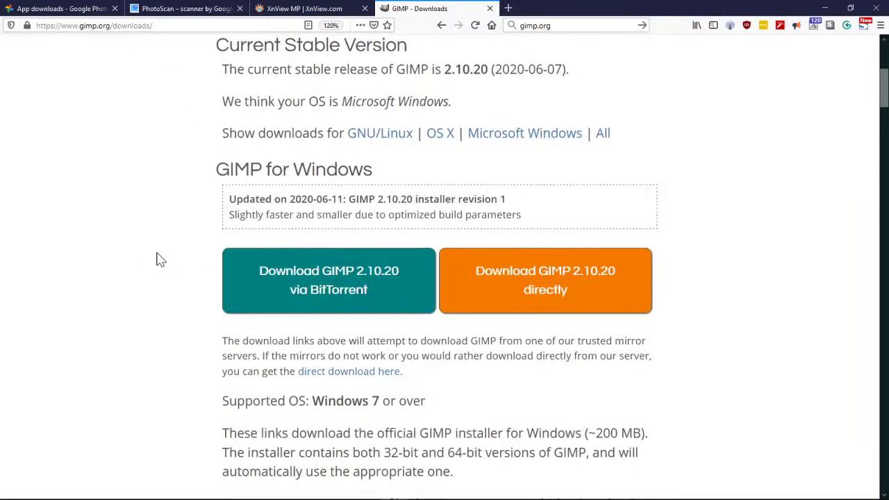
{"action": "scroll", "coordinate": [158, 260], "scroll_direction": "down", "scroll_amount": 9}
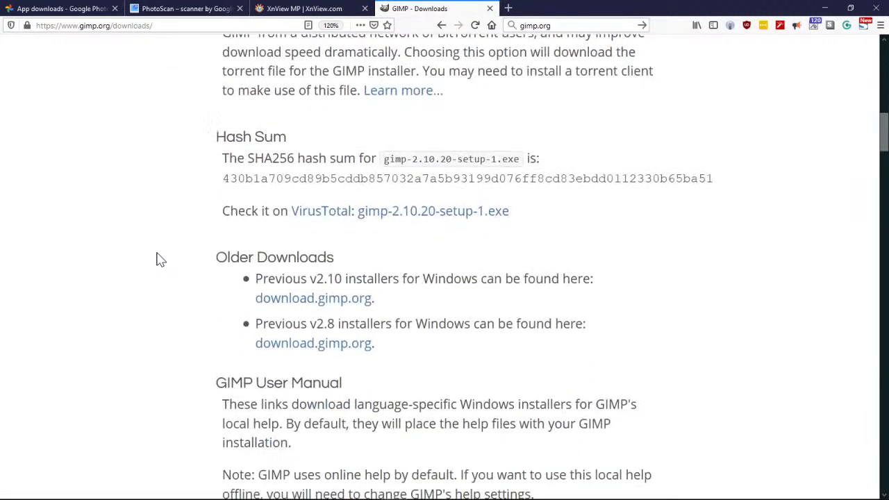
{"action": "left_click_drag", "start_coordinate": [876, 151], "coordinate": [884, 66]}
{"action": "scroll", "coordinate": [445, 278], "scroll_direction": "down", "scroll_amount": 2}
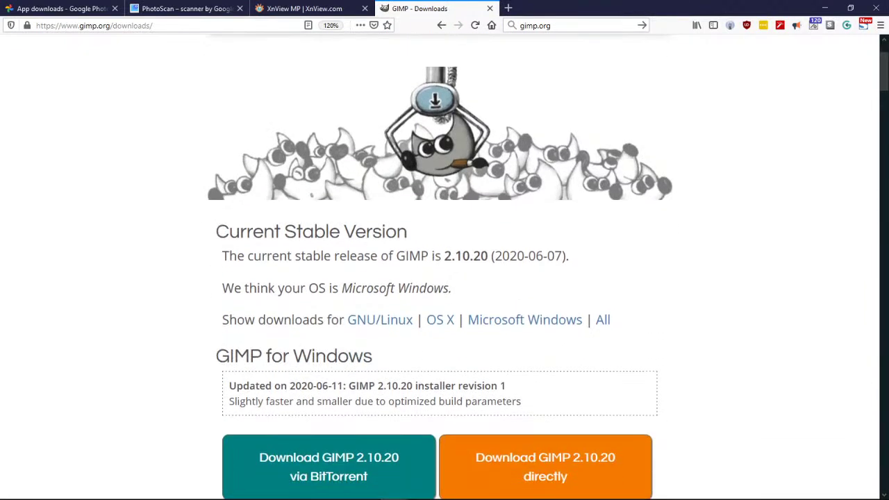
{"action": "scroll", "coordinate": [445, 278], "scroll_direction": "down", "scroll_amount": 3}
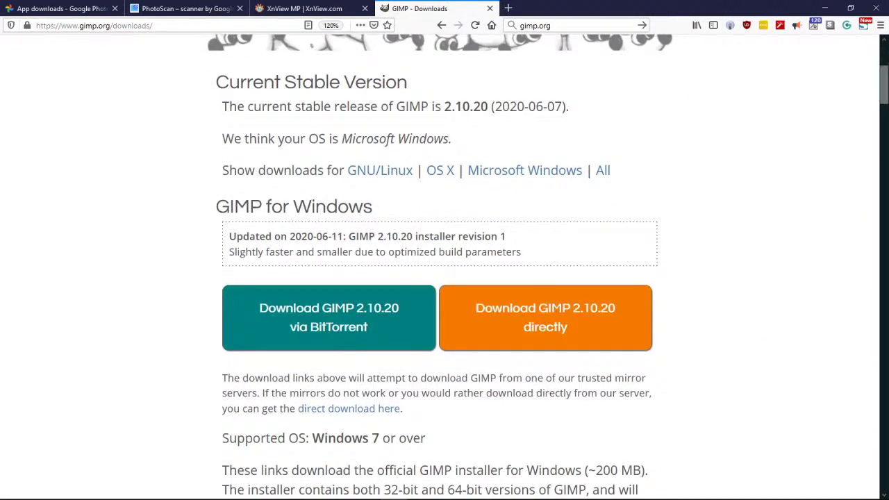
Show the GIMP downloads for all operating systems and look through the flatpak installation instructions
{"action": "left_click", "coordinate": [602, 172]}
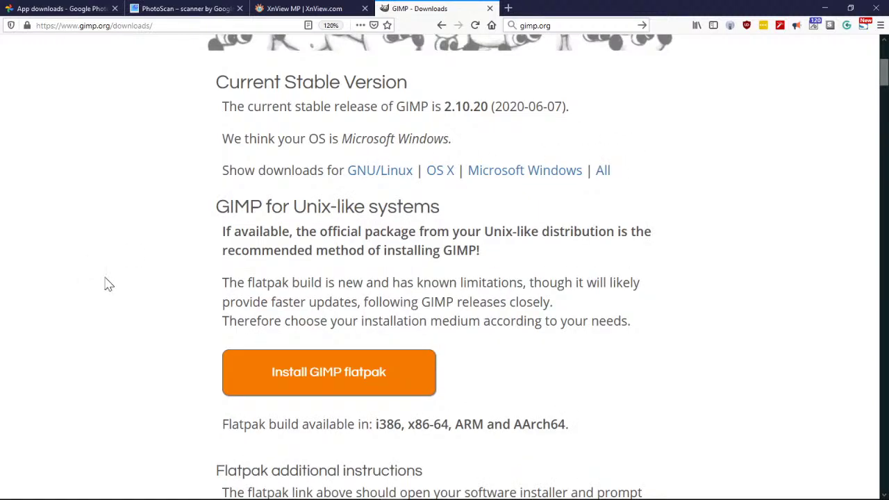
{"action": "scroll", "coordinate": [174, 256], "scroll_direction": "down", "scroll_amount": 7}
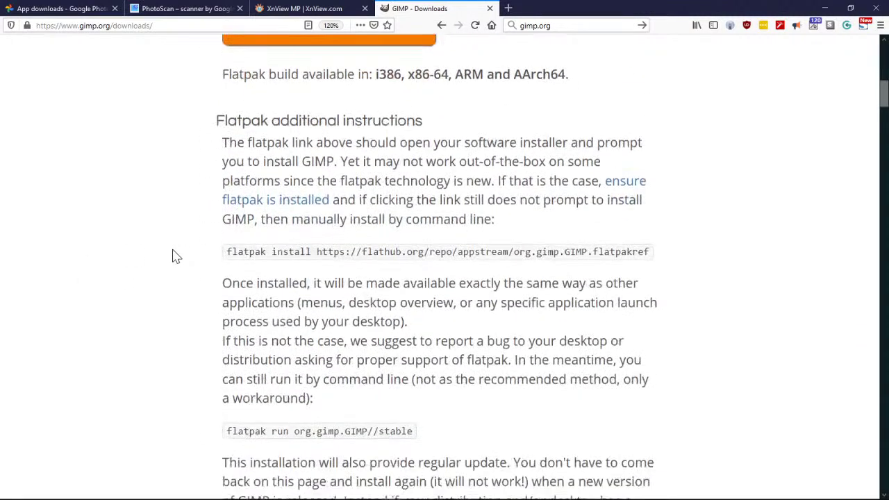
{"action": "scroll", "coordinate": [597, 195], "scroll_direction": "up", "scroll_amount": 8}
Limit the downloads to Microsoft Windows and compare the BitTorrent and direct download options for GIMP 2.10.20
{"action": "left_click", "coordinate": [517, 245]}
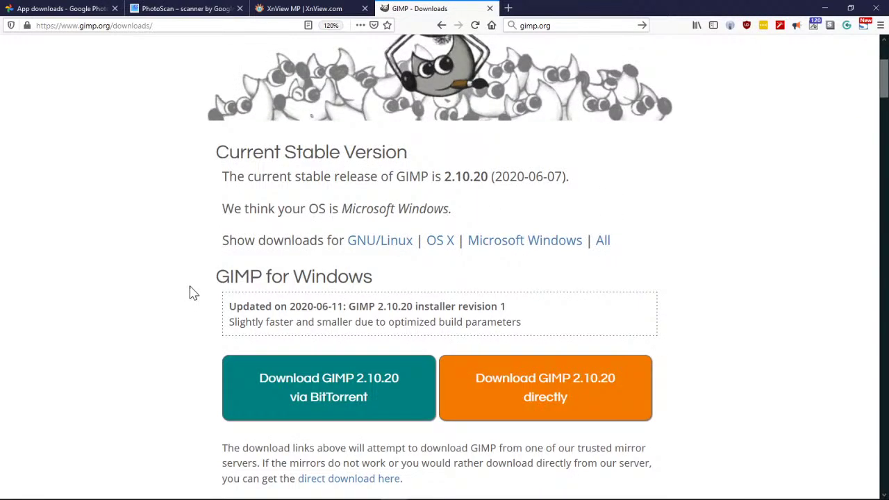
{"action": "scroll", "coordinate": [184, 292], "scroll_direction": "down", "scroll_amount": 3}
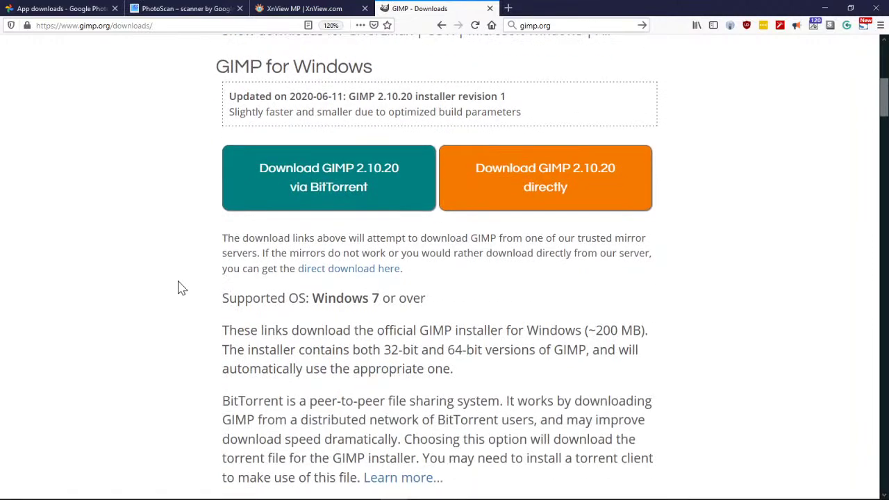
{"action": "scroll", "coordinate": [178, 287], "scroll_direction": "up", "scroll_amount": 2}
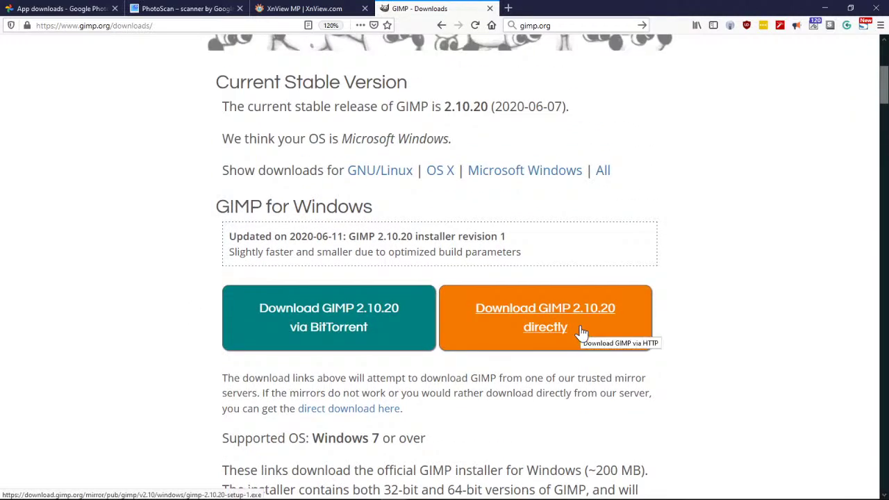
{"action": "scroll", "coordinate": [701, 299], "scroll_direction": "down", "scroll_amount": 3}
{"action": "scroll", "coordinate": [731, 295], "scroll_direction": "up", "scroll_amount": 3}
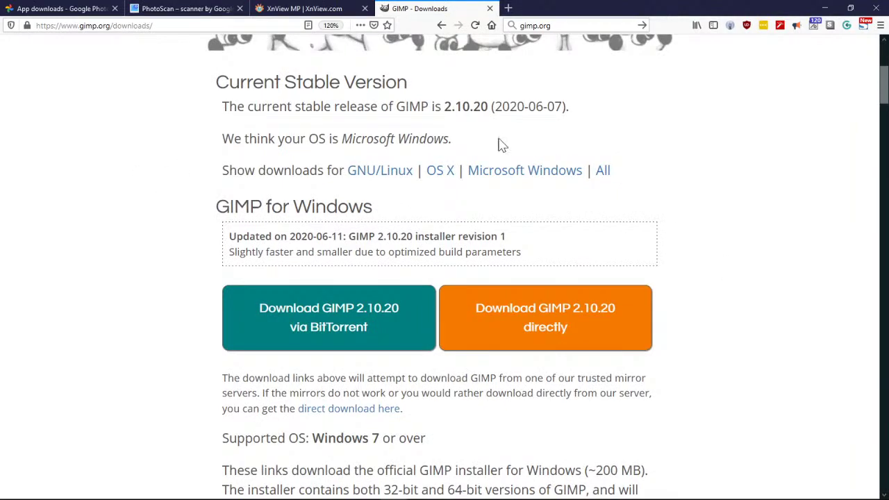
Return to the GIMP home page and read the editor's description and the High Quality Photo Manipulation section
{"action": "scroll", "coordinate": [438, 127], "scroll_direction": "up", "scroll_amount": 4}
{"action": "left_click", "coordinate": [175, 57]}
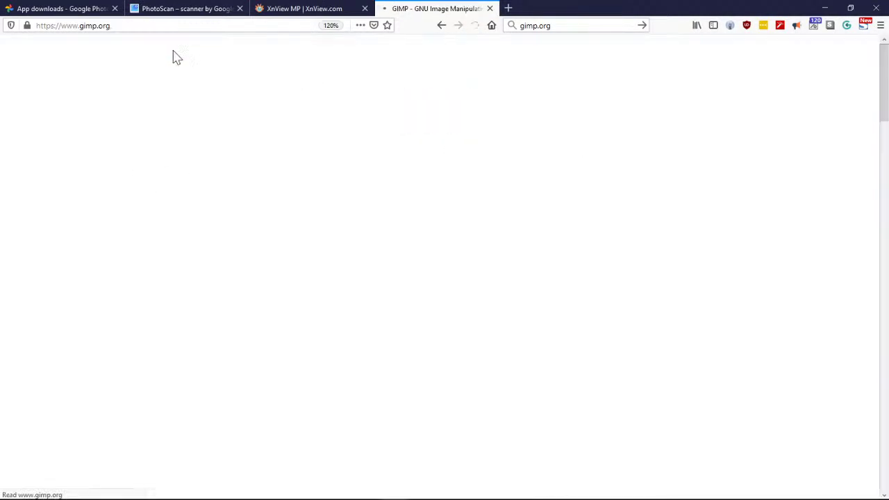
{"action": "scroll", "coordinate": [135, 243], "scroll_direction": "down", "scroll_amount": 3}
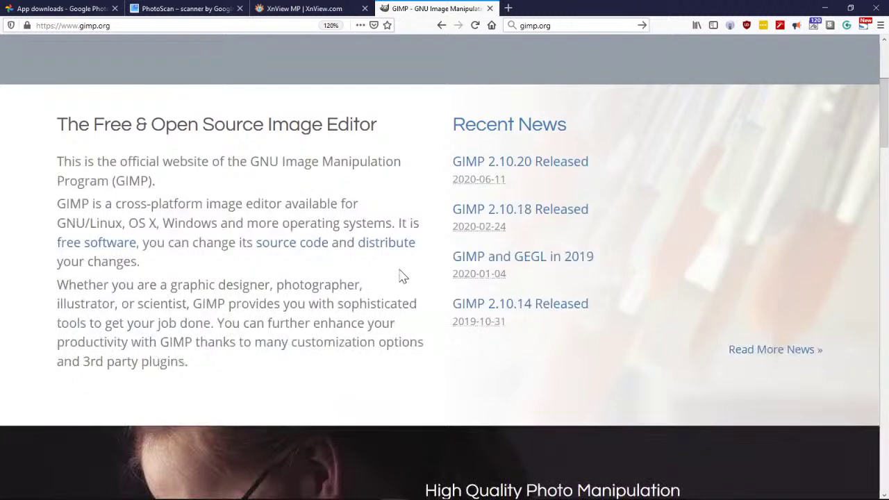
{"action": "scroll", "coordinate": [402, 271], "scroll_direction": "down", "scroll_amount": 4}
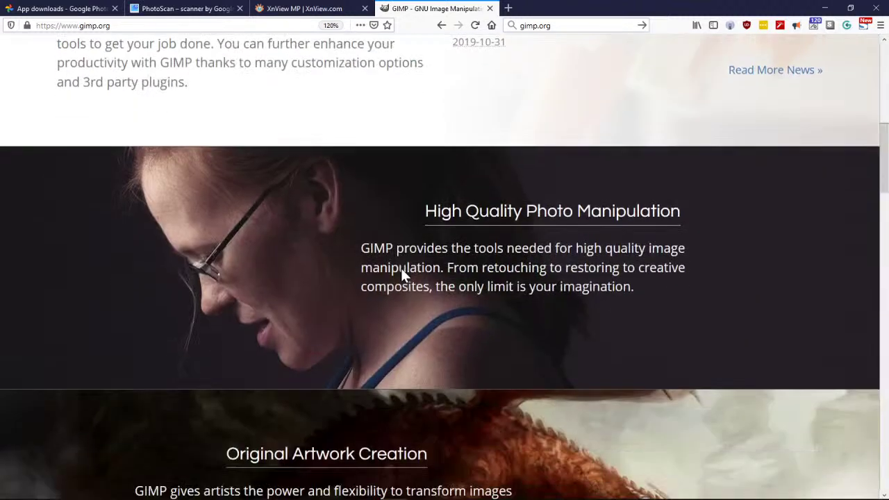